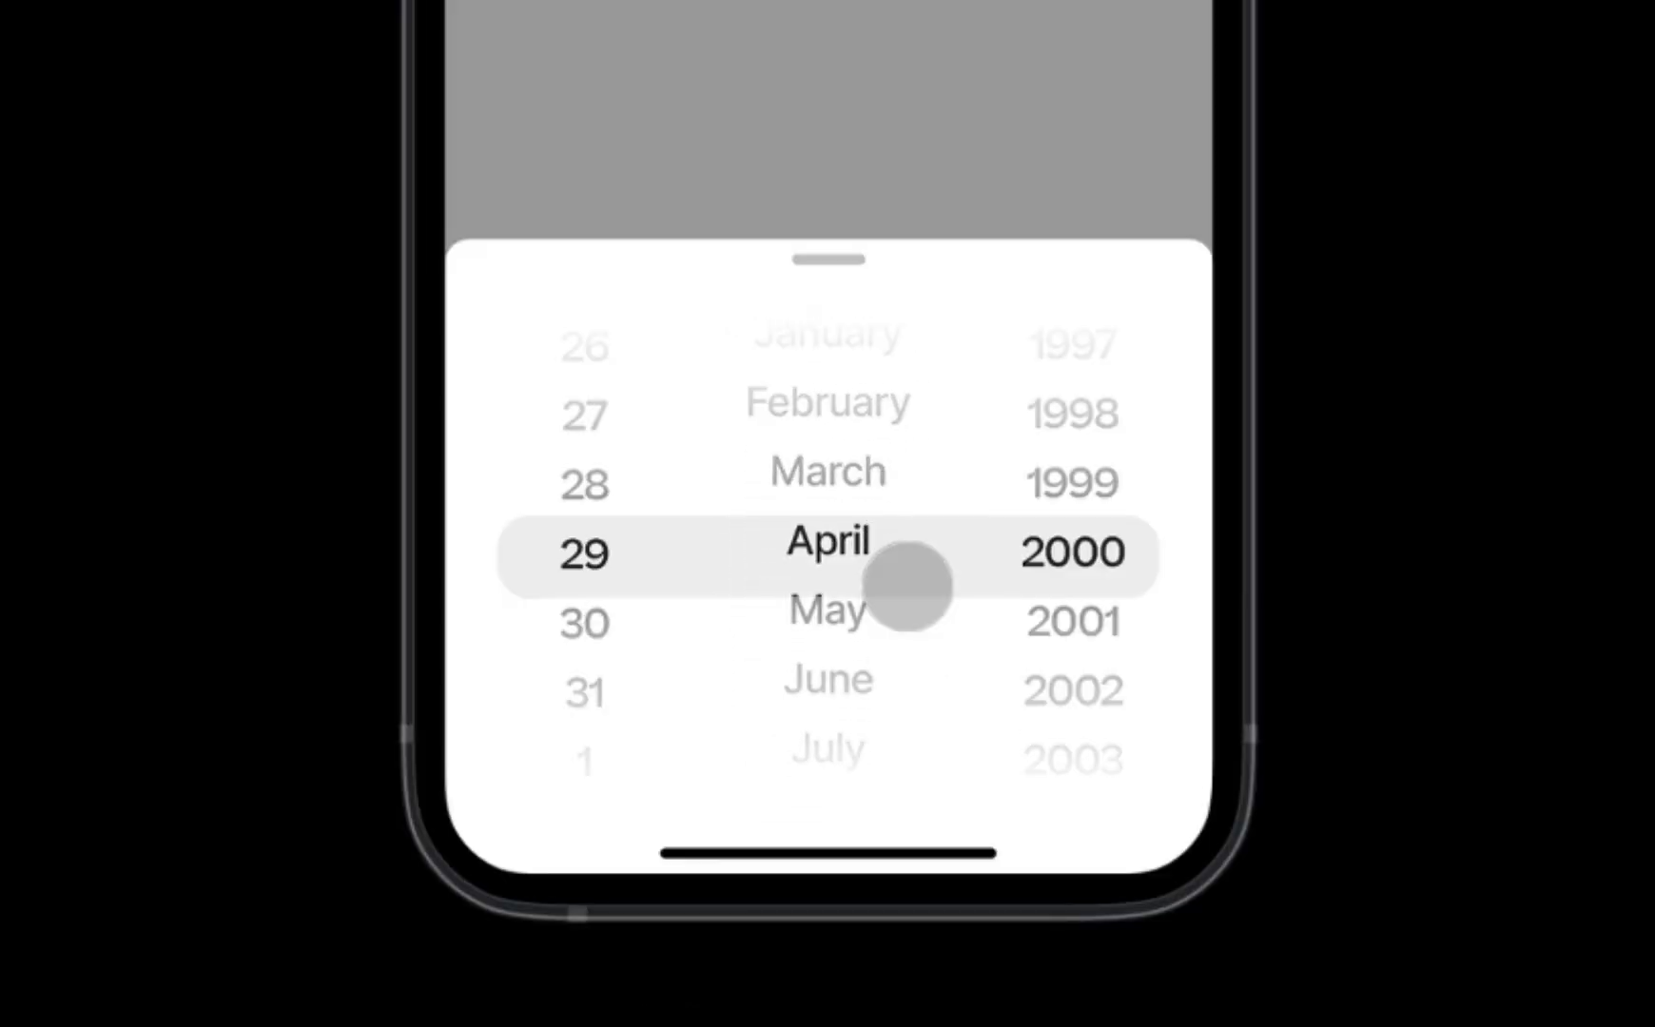
- Preview the finished date picker by spinning its month, day and year wheels
drag(908, 587, 895, 518)
drag(914, 681, 924, 455)
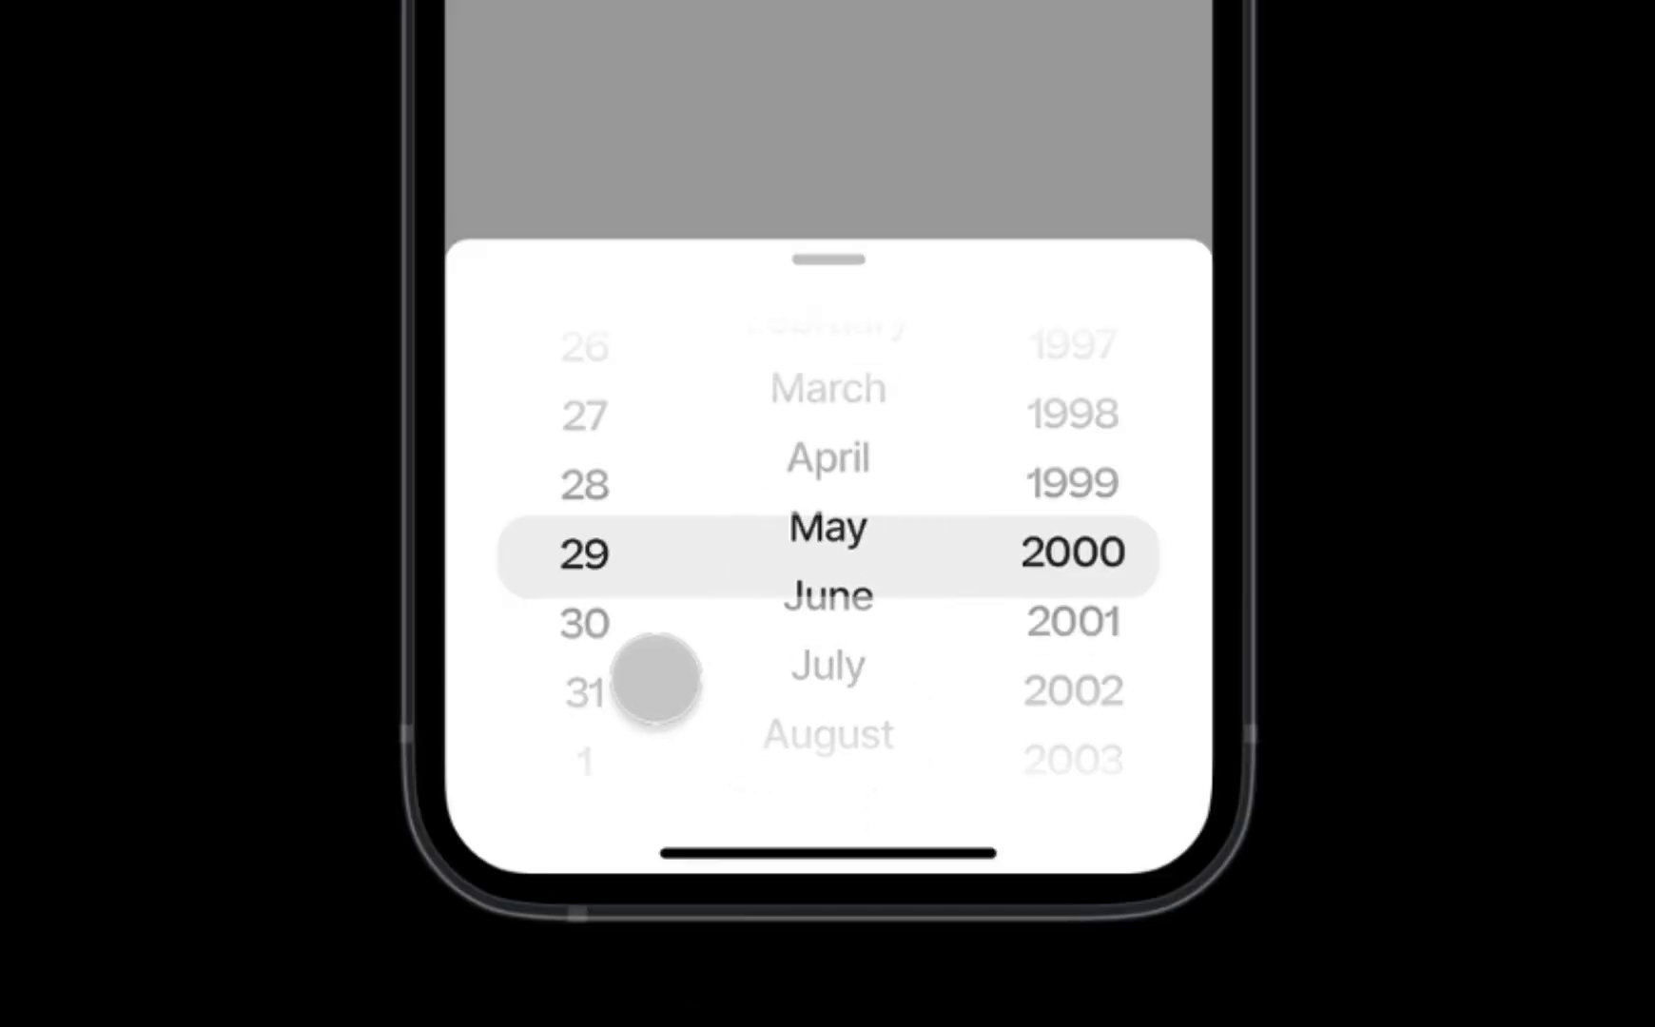
drag(617, 610, 664, 763)
drag(1157, 694, 1161, 369)
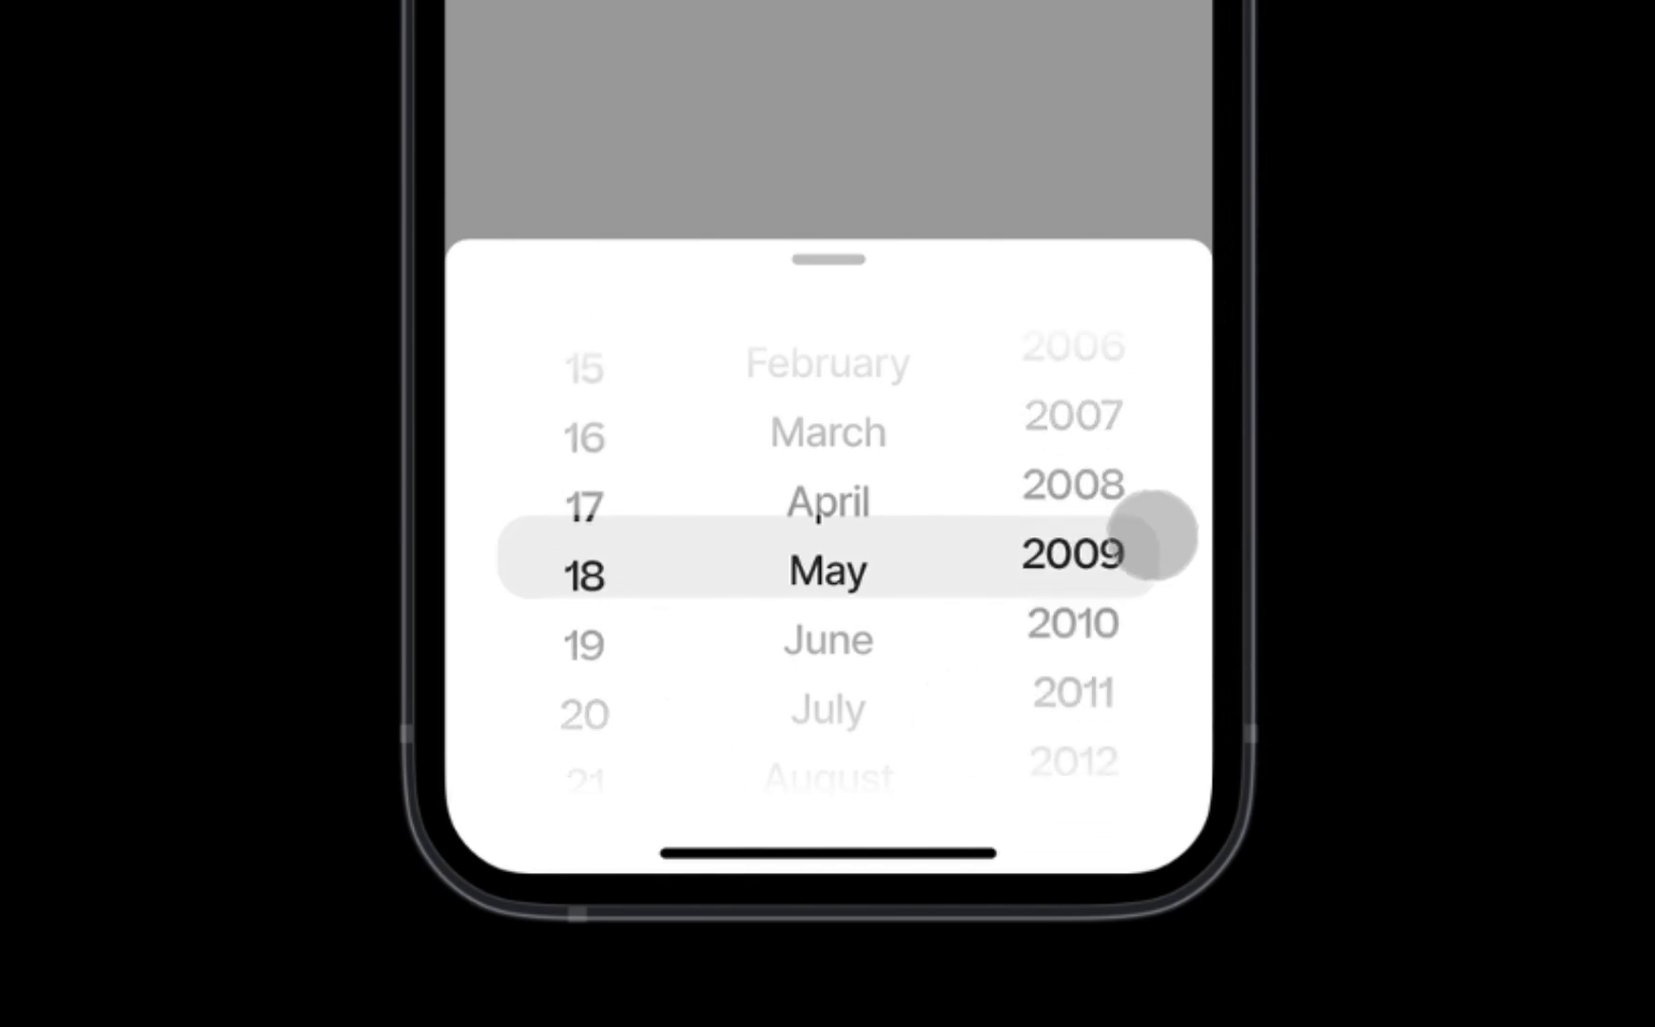
drag(1155, 581, 1153, 724)
drag(1127, 524, 1175, 790)
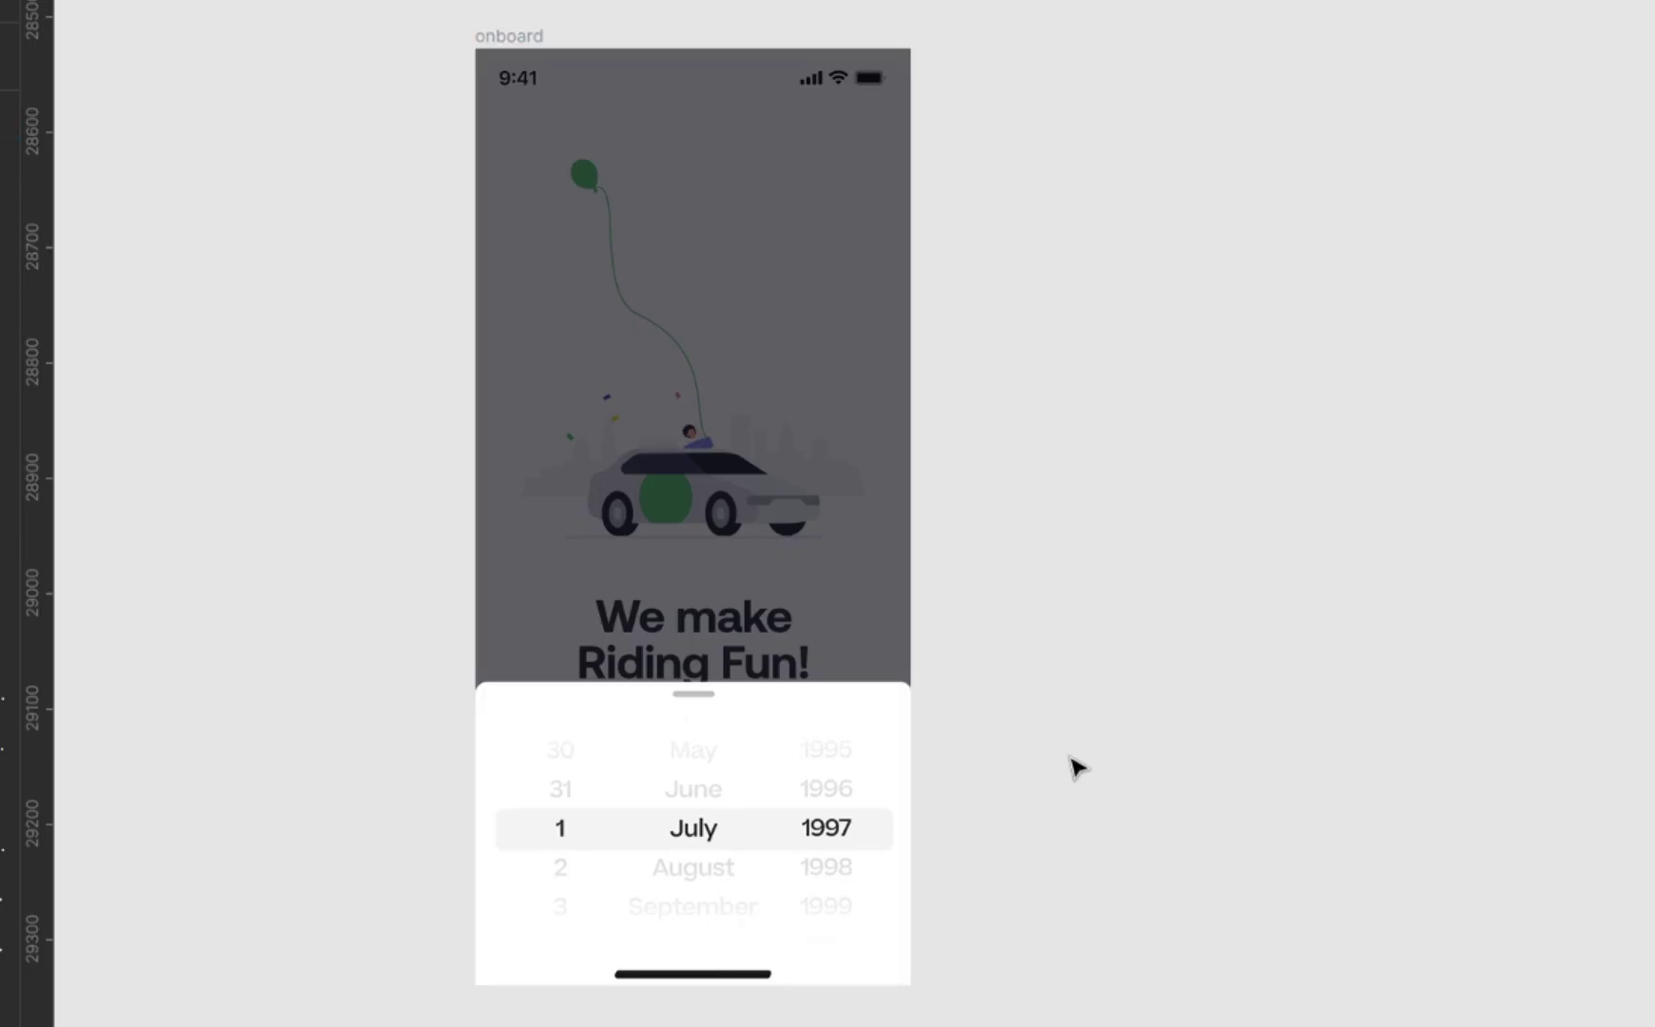
- Draw a frame beside the onboard frame, size it to 375 × 812 and line it up with the onboard frame's top
scroll(1078, 766, right, 5)
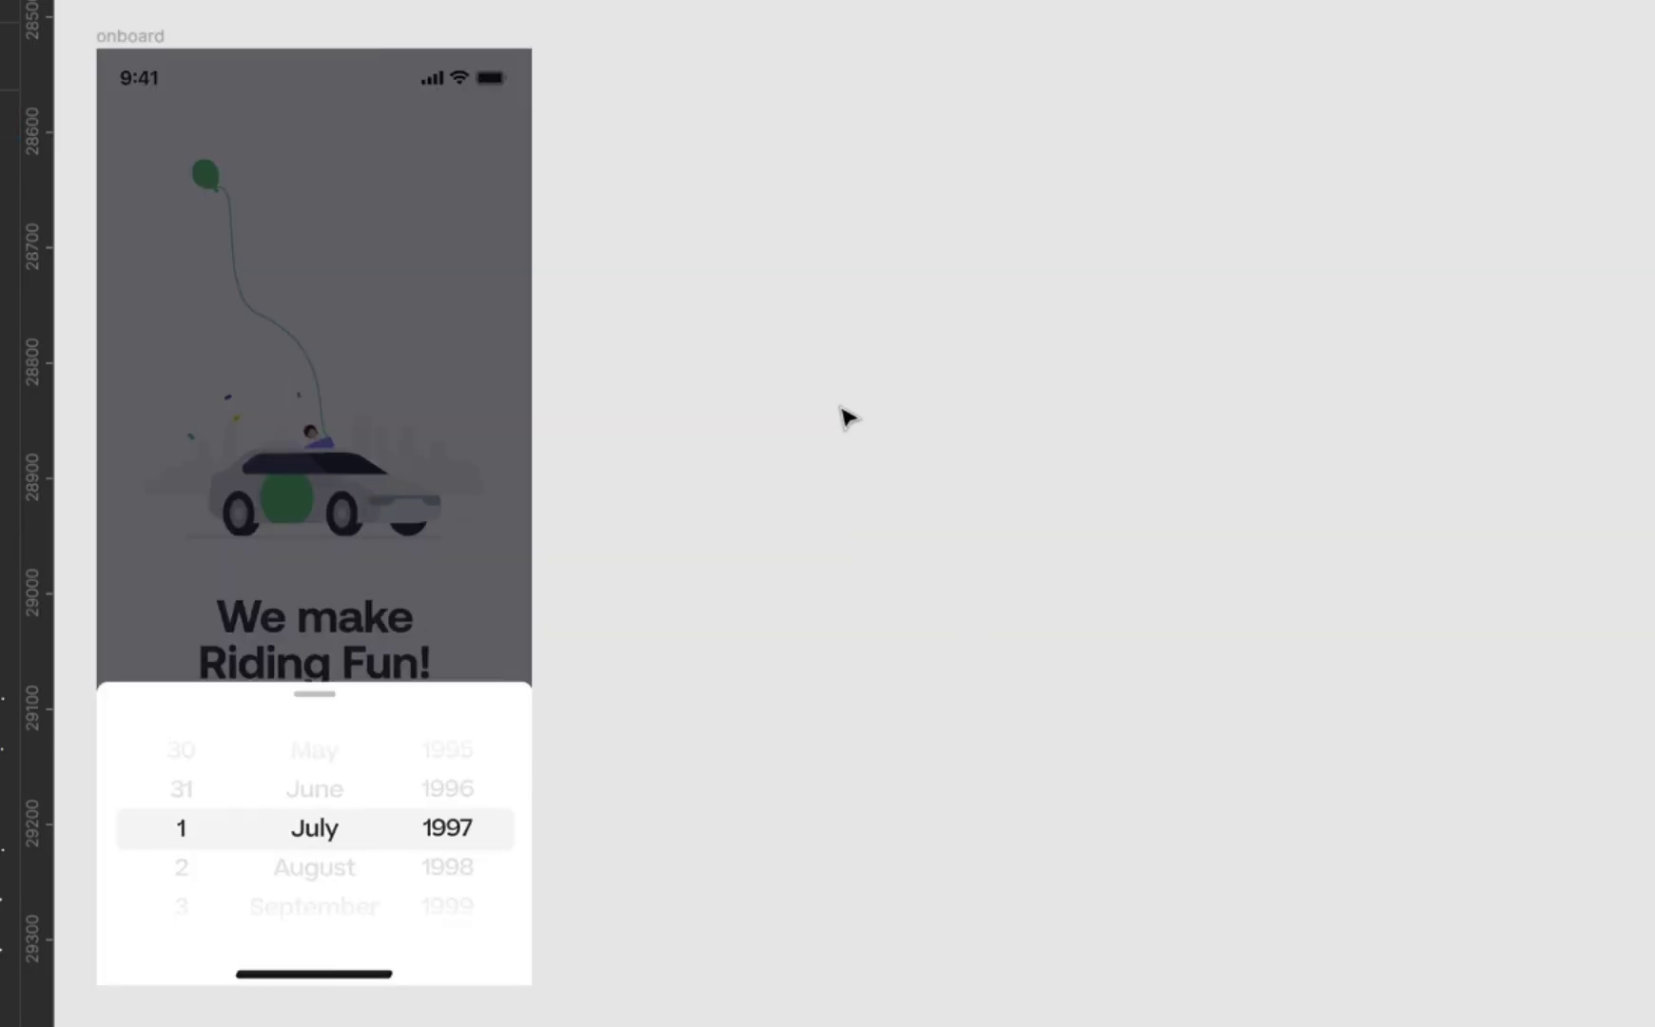
mouse_move(752, 117)
mouse_down()
mouse_move(1279, 1026)
mouse_move(1245, 986)
mouse_move(1195, 985)
mouse_up()
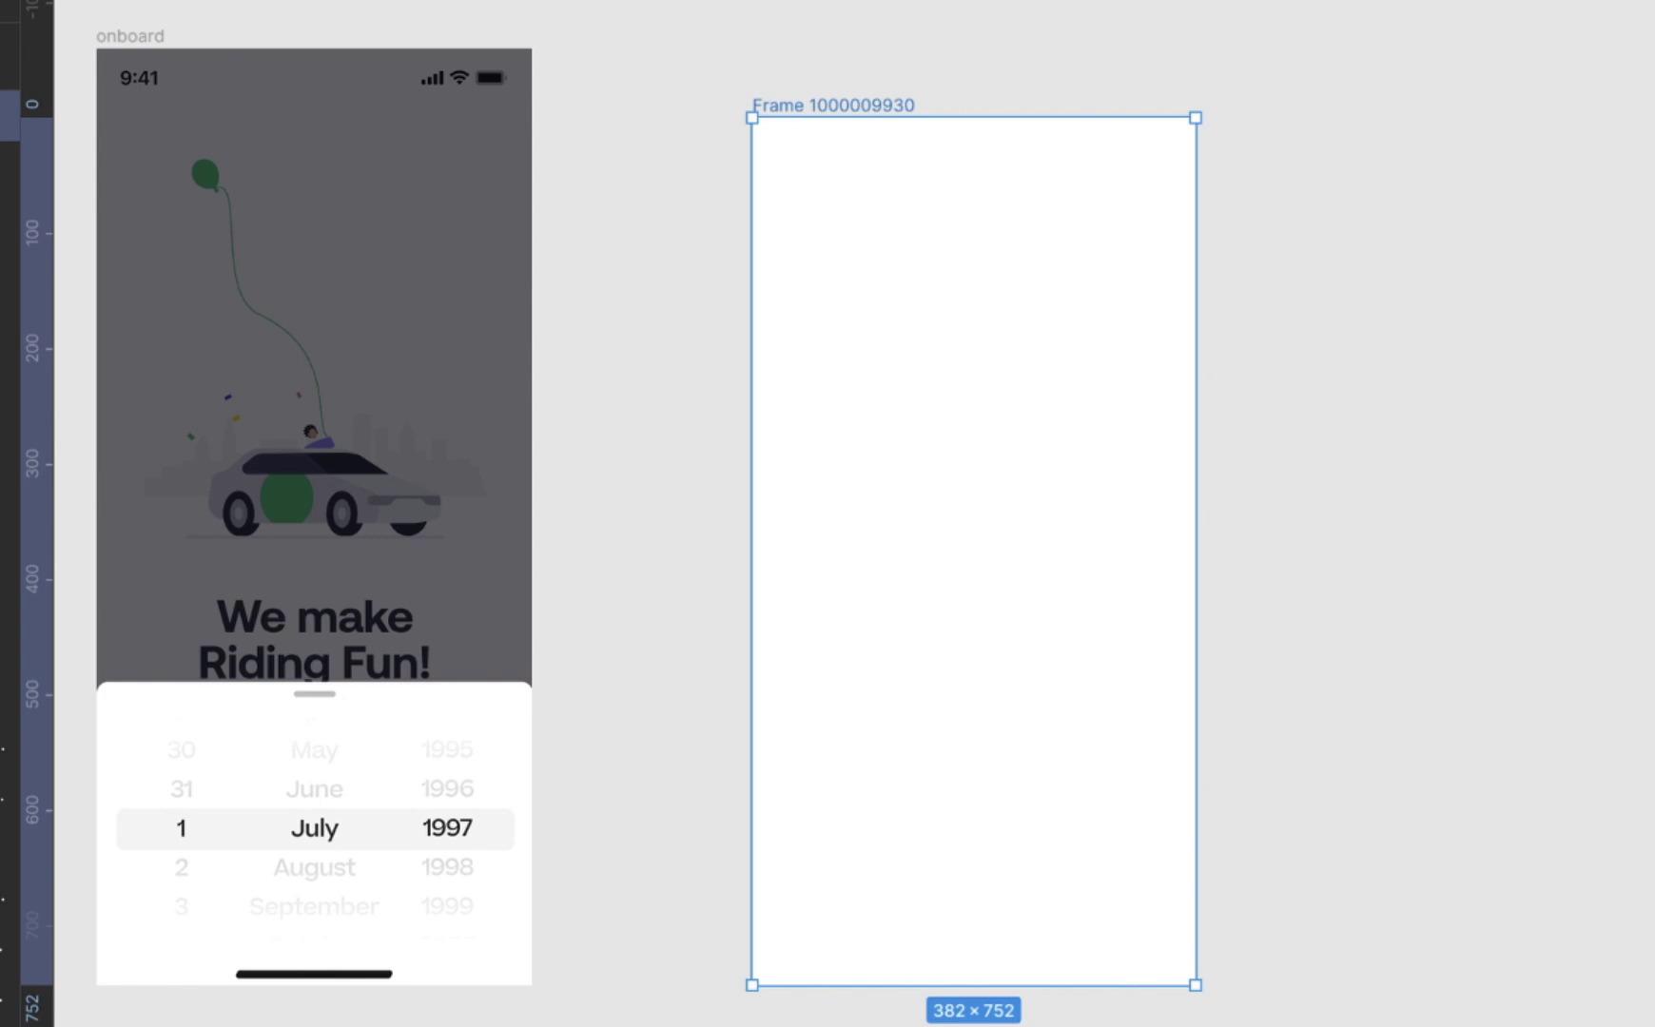
key(Return)
key(Return)
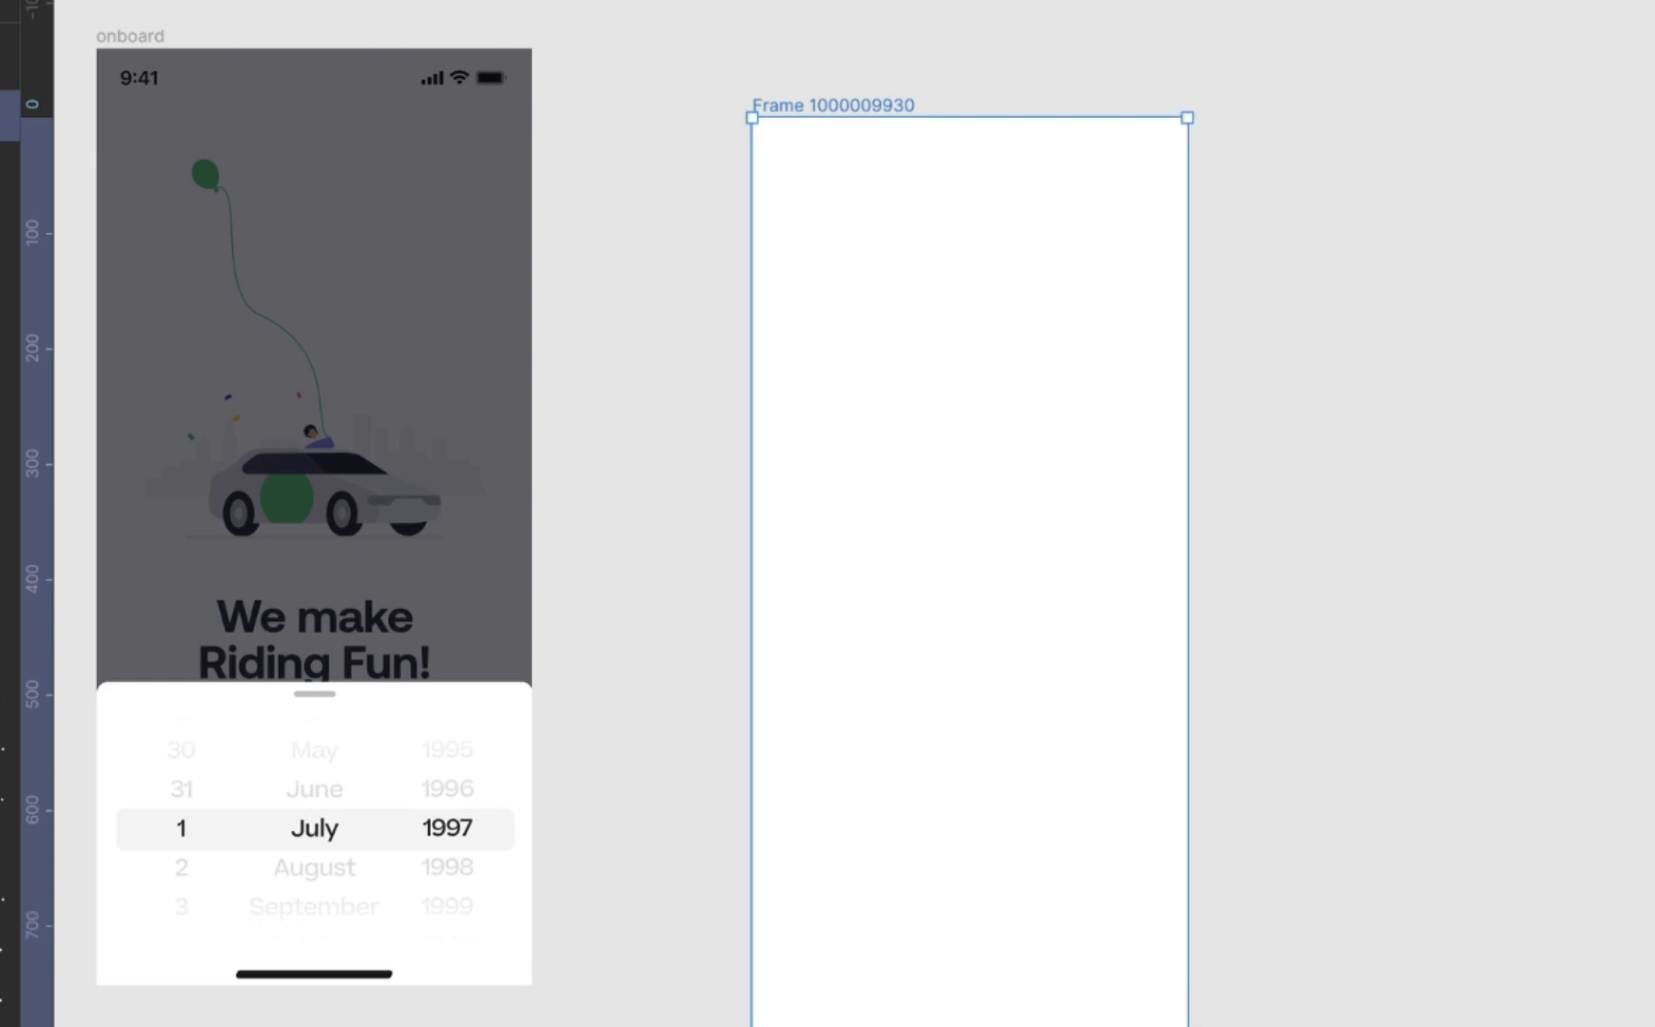
drag(900, 281, 876, 208)
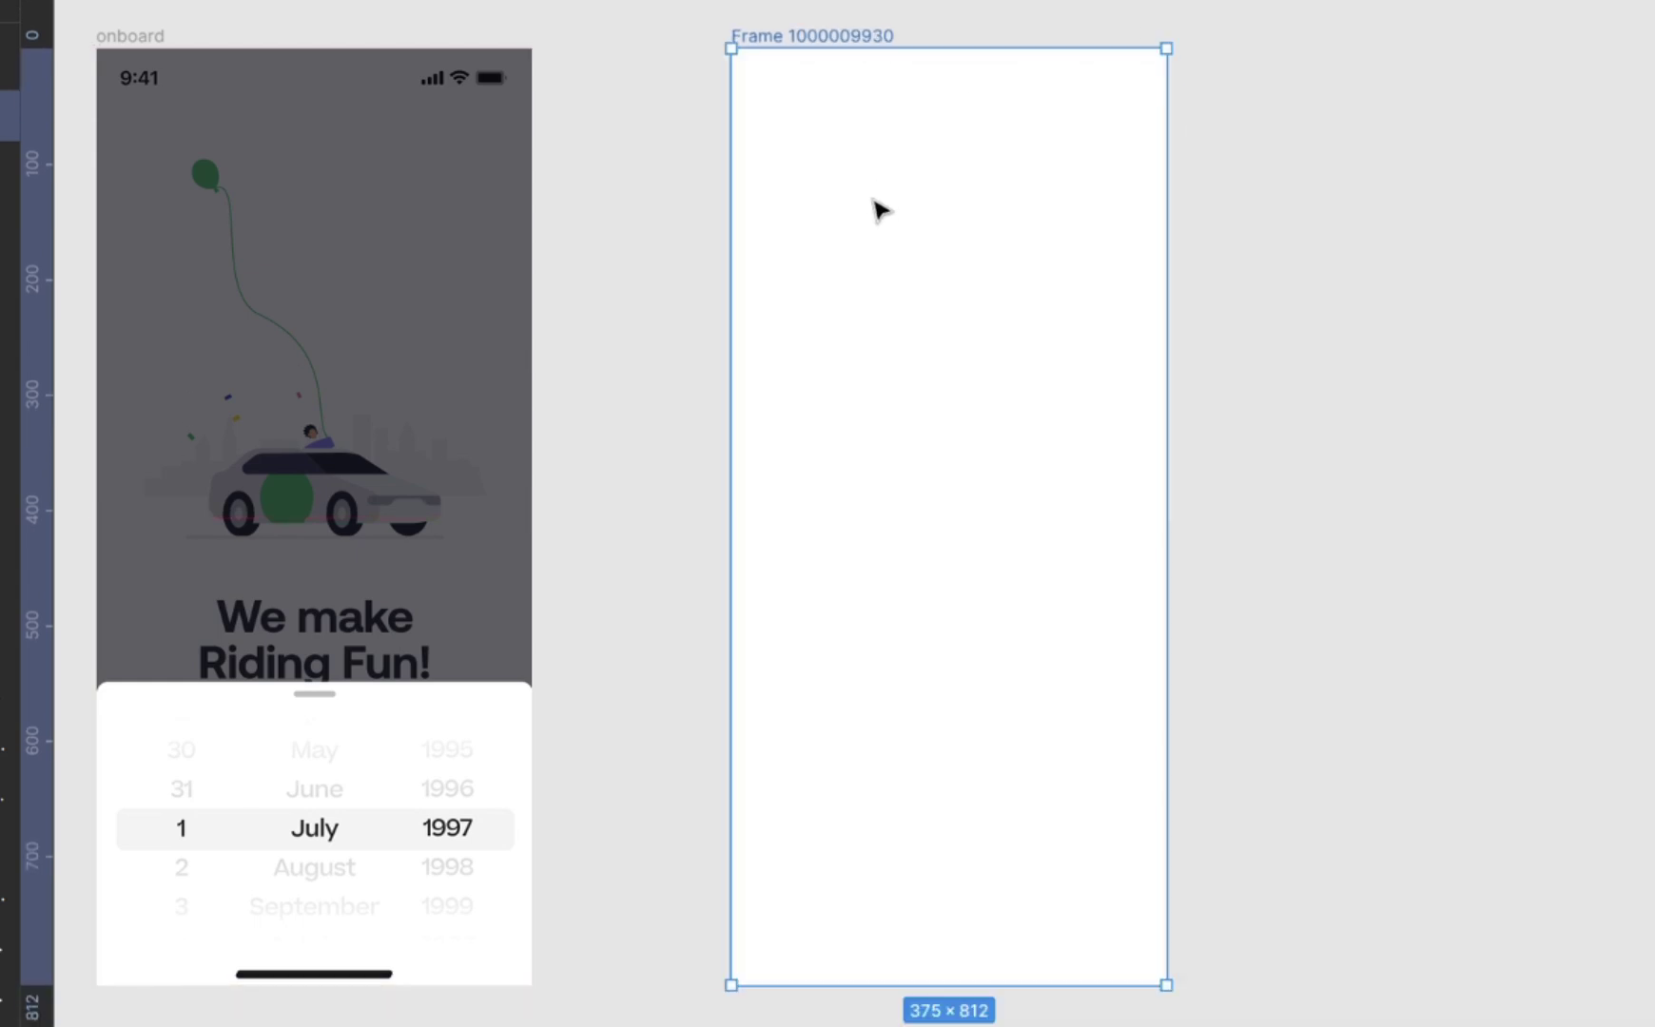
- Rename the new frame as date
double_click(859, 36)
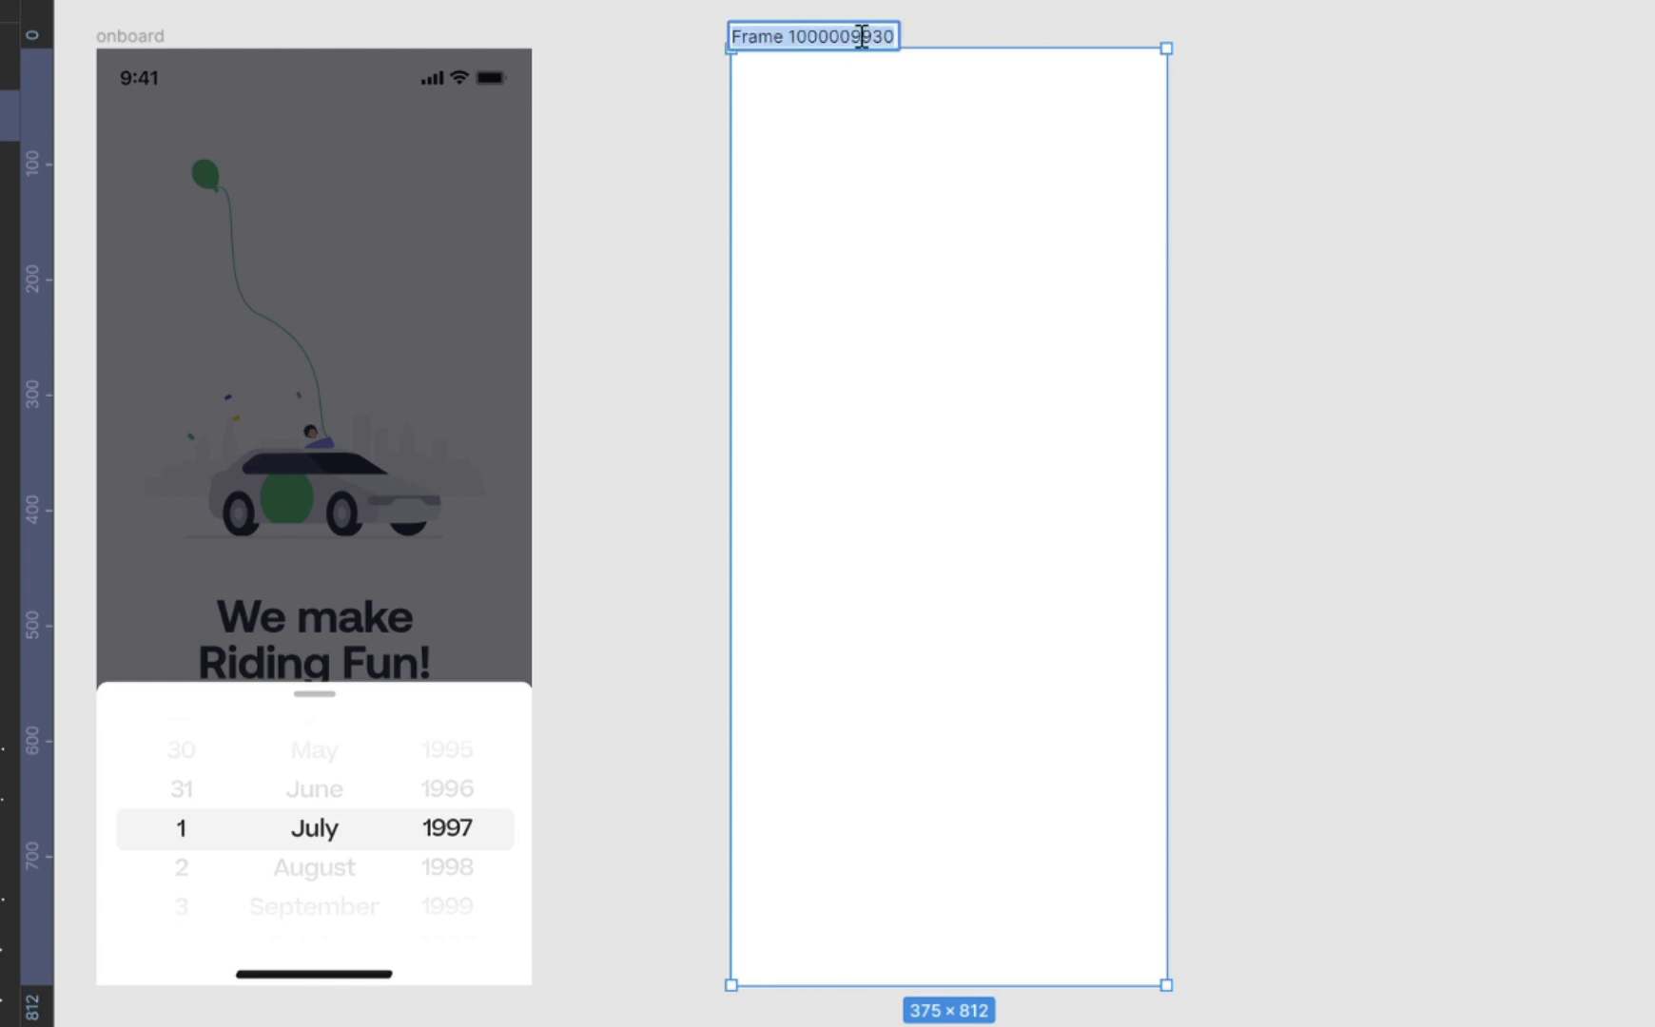
text(date)
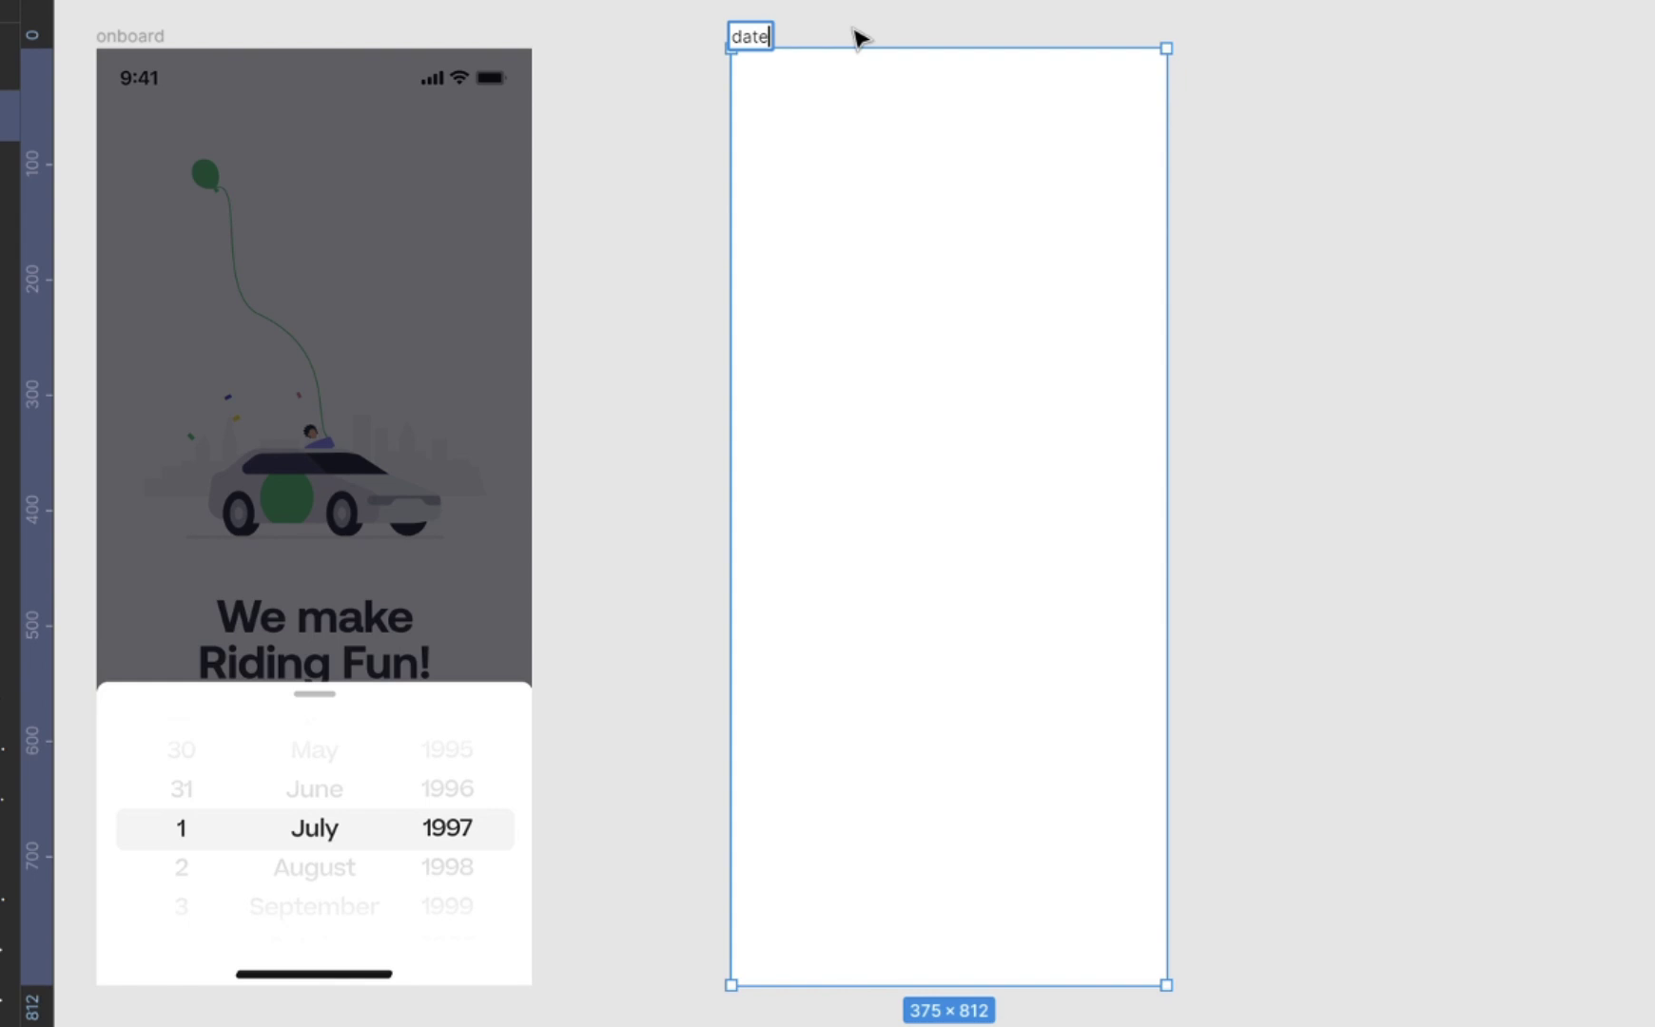
key(Return)
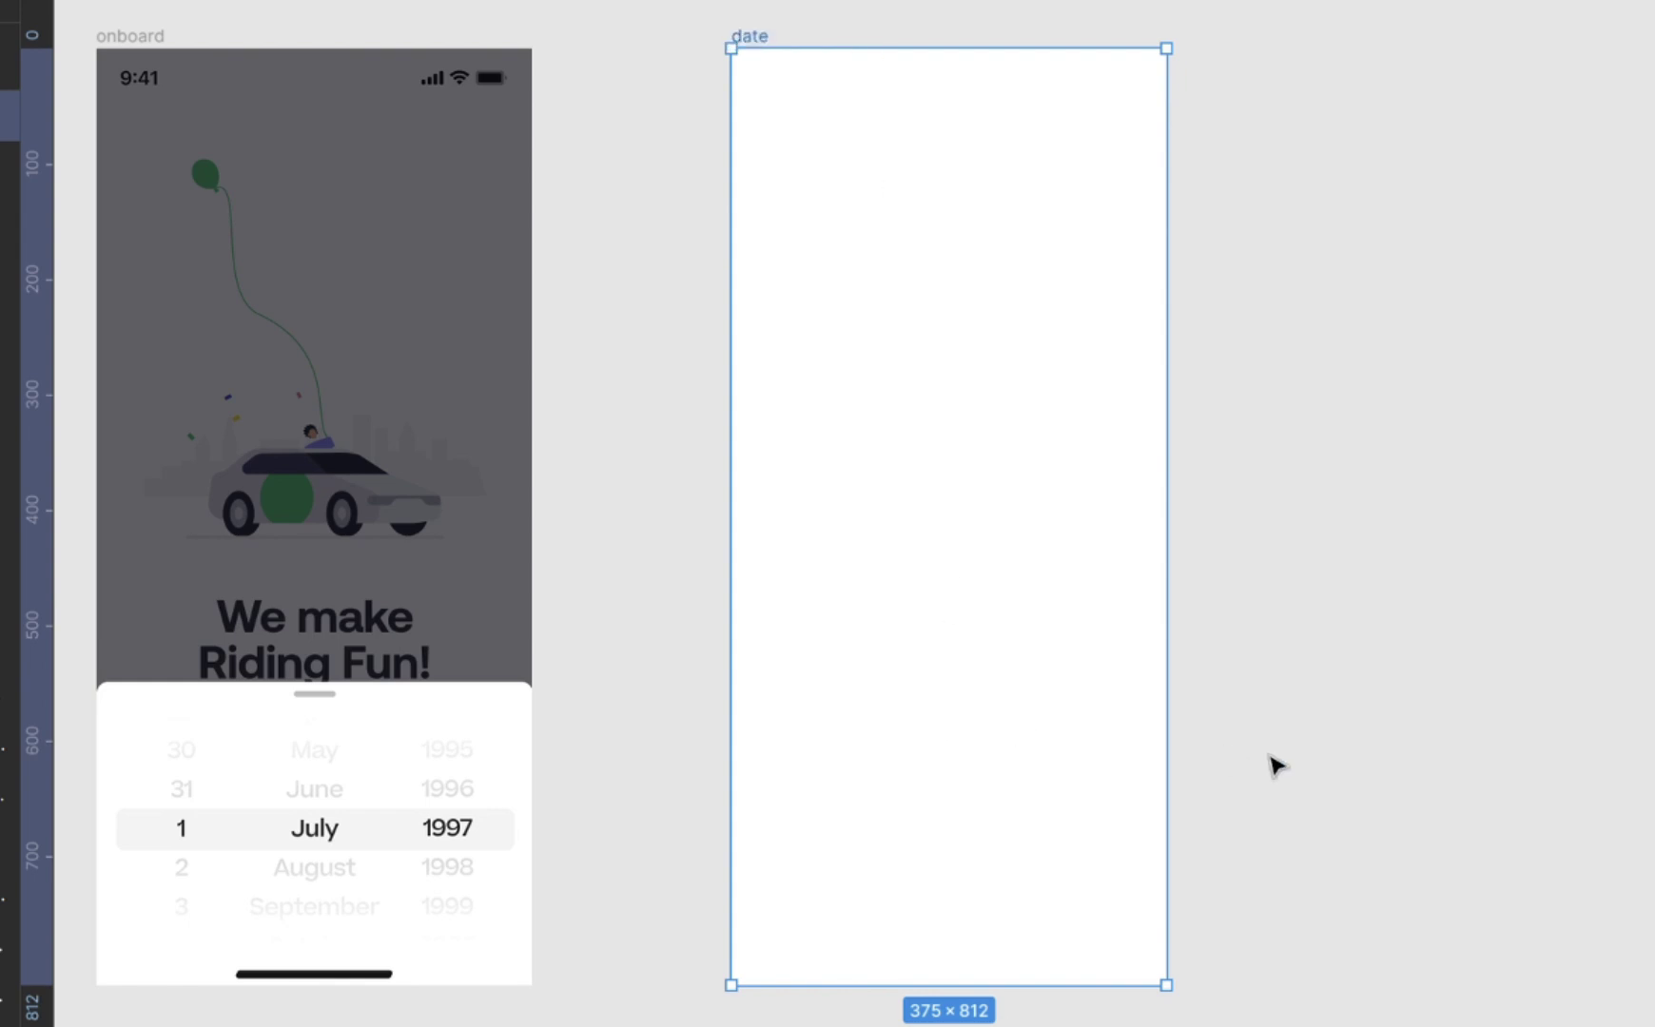
click(1303, 785)
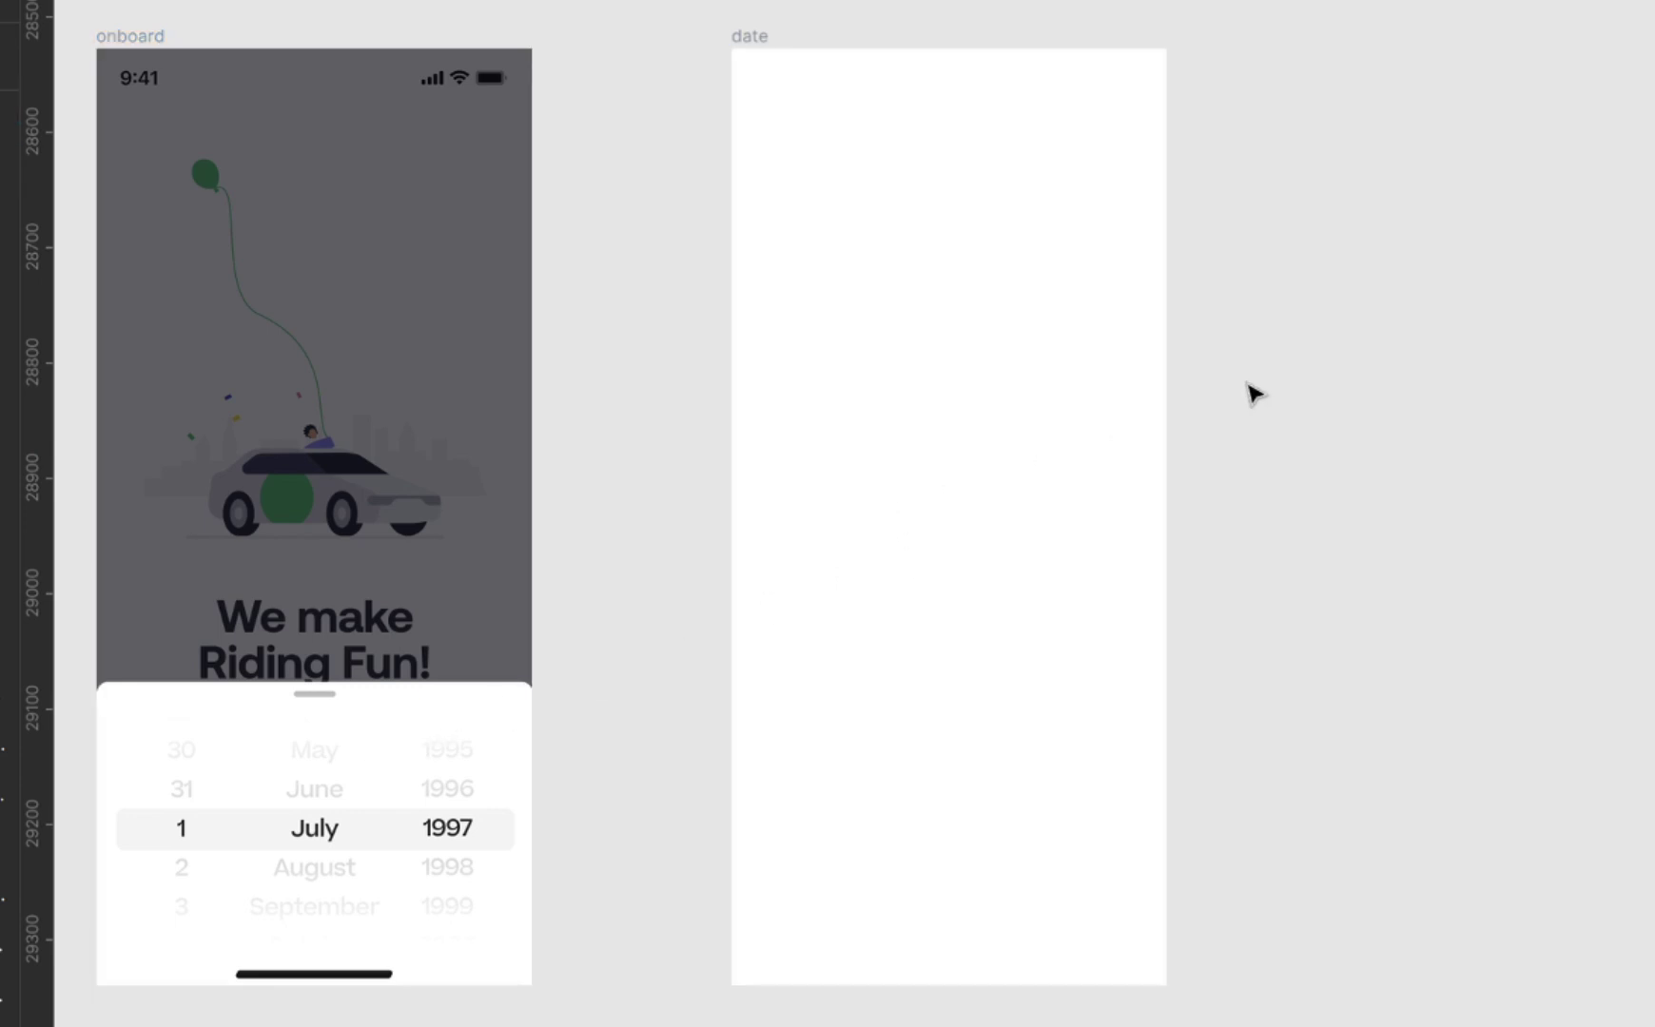
- Duplicate the date frame and nest the copy inside the original
click(816, 74)
key(ctrl+d)
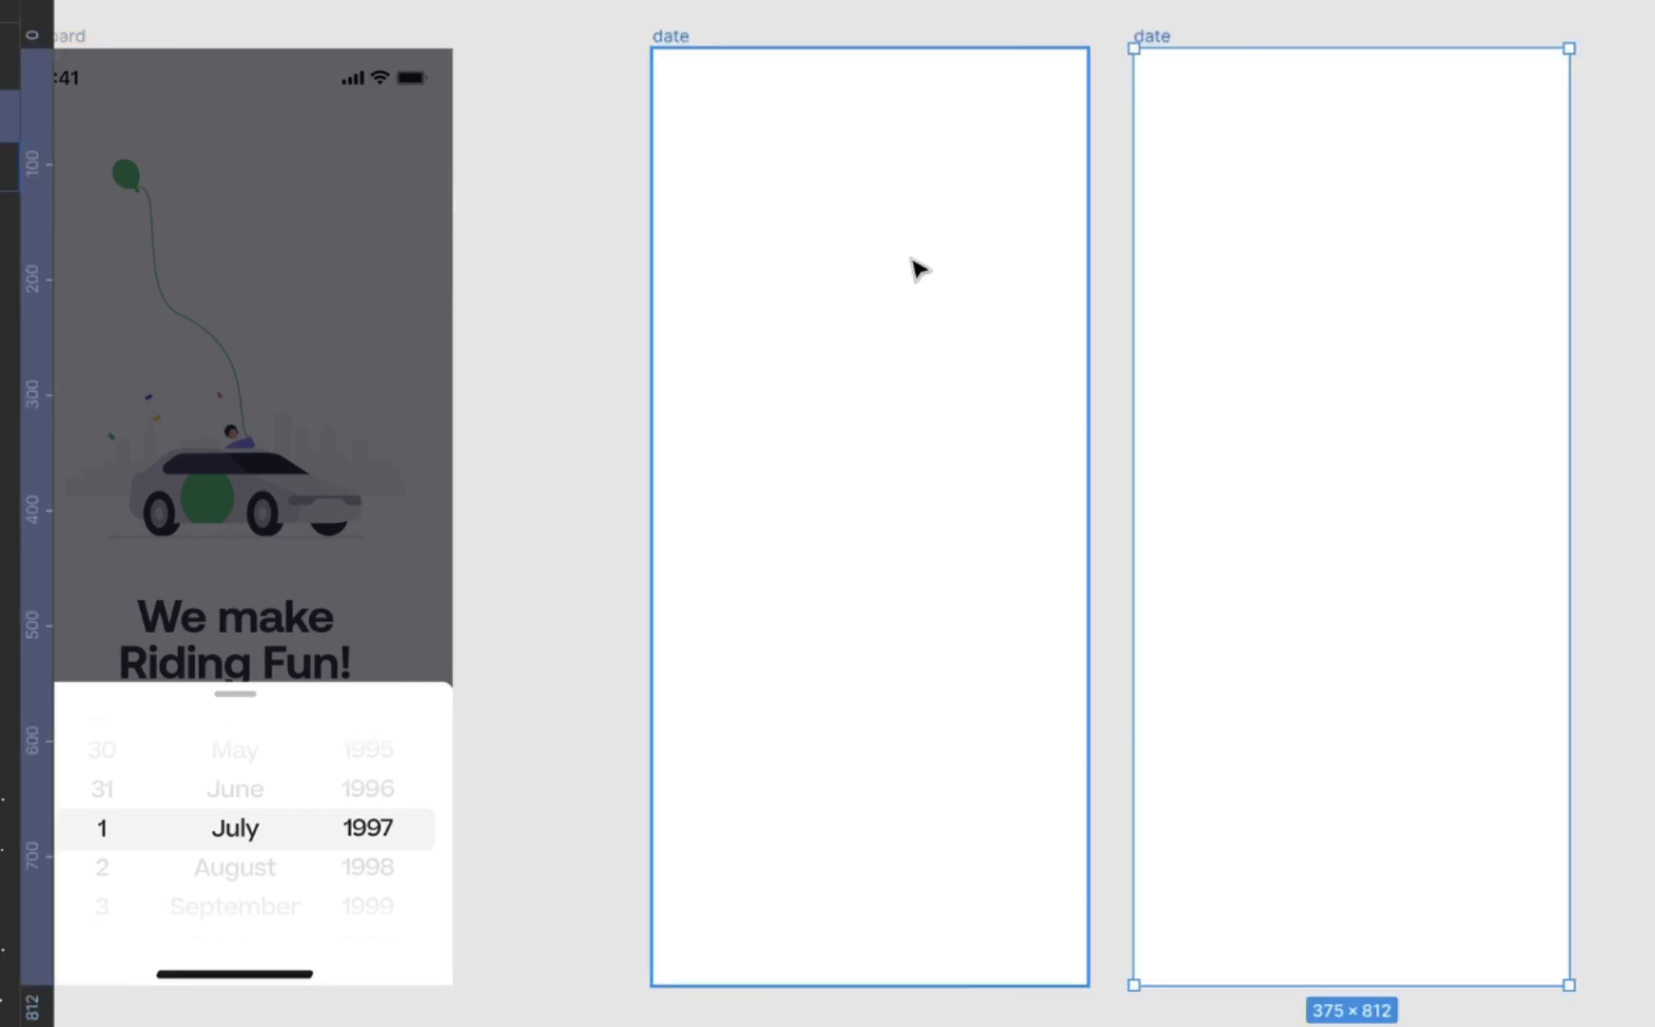
drag(1302, 352, 1013, 355)
- Set the nested frame's fill color to 000000
click(1357, 723)
text(dd)
key(BackSpace)
key(BackSpace)
text(000000)
key(Return)
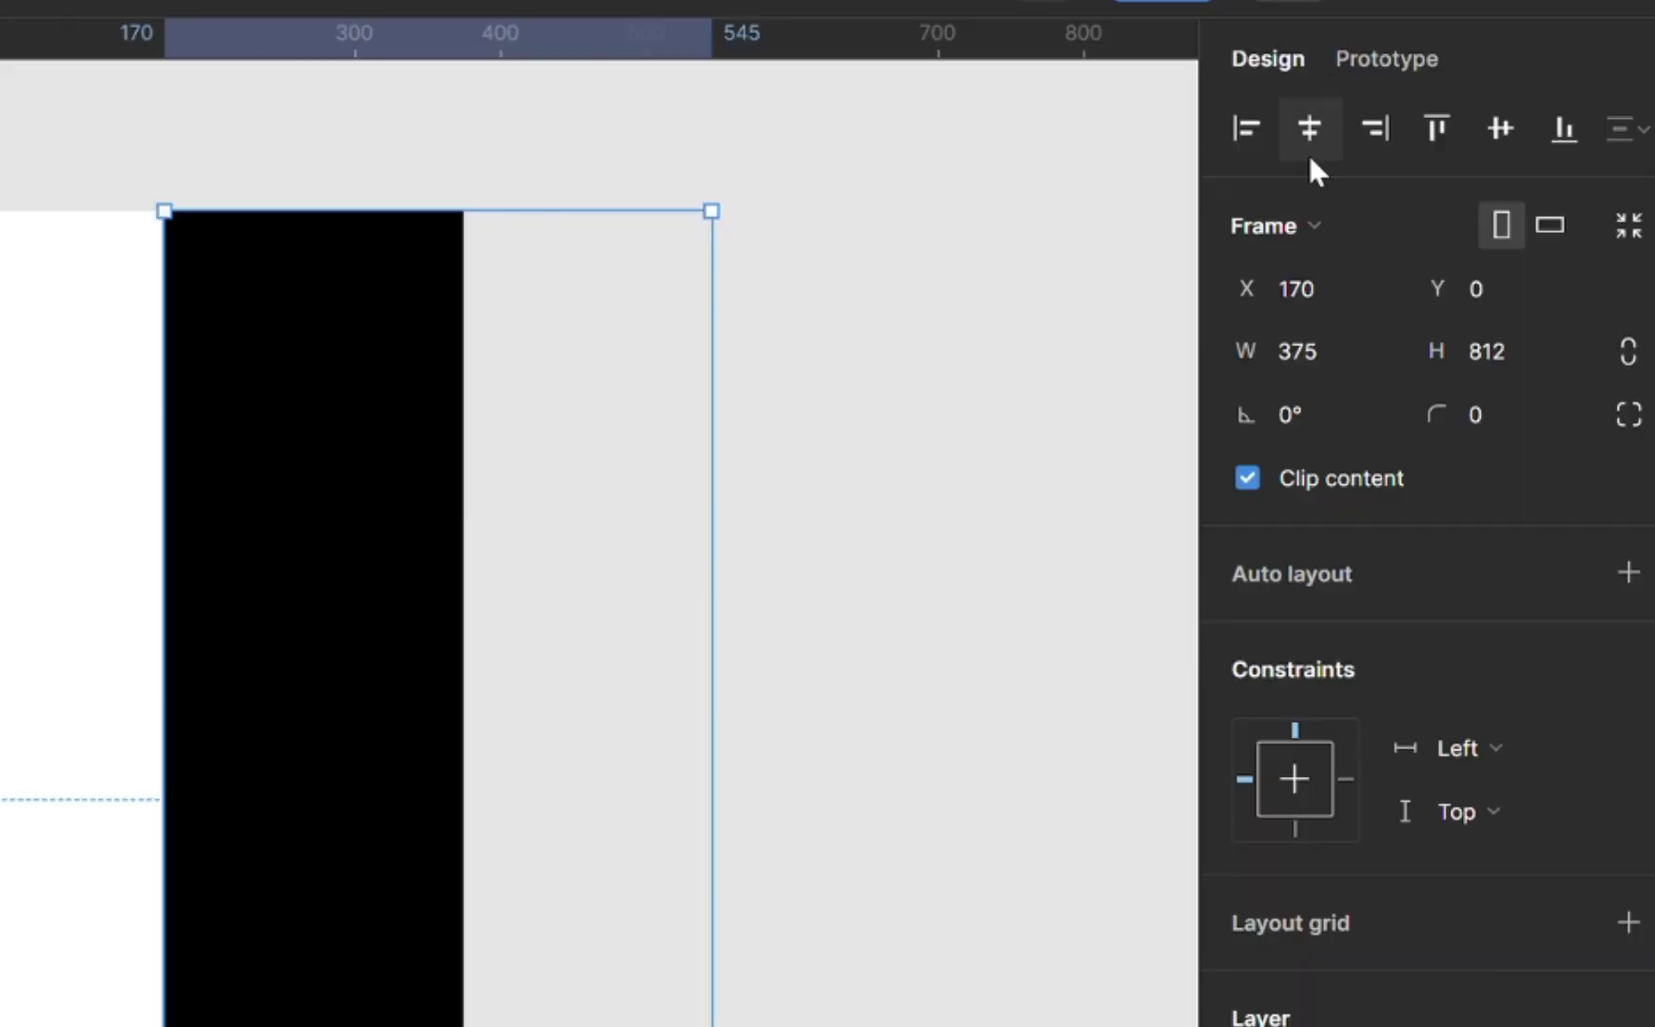
- Center the black frame horizontally and vertically in the date frame and set its fill opacity to 40%
click(1309, 144)
click(1522, 138)
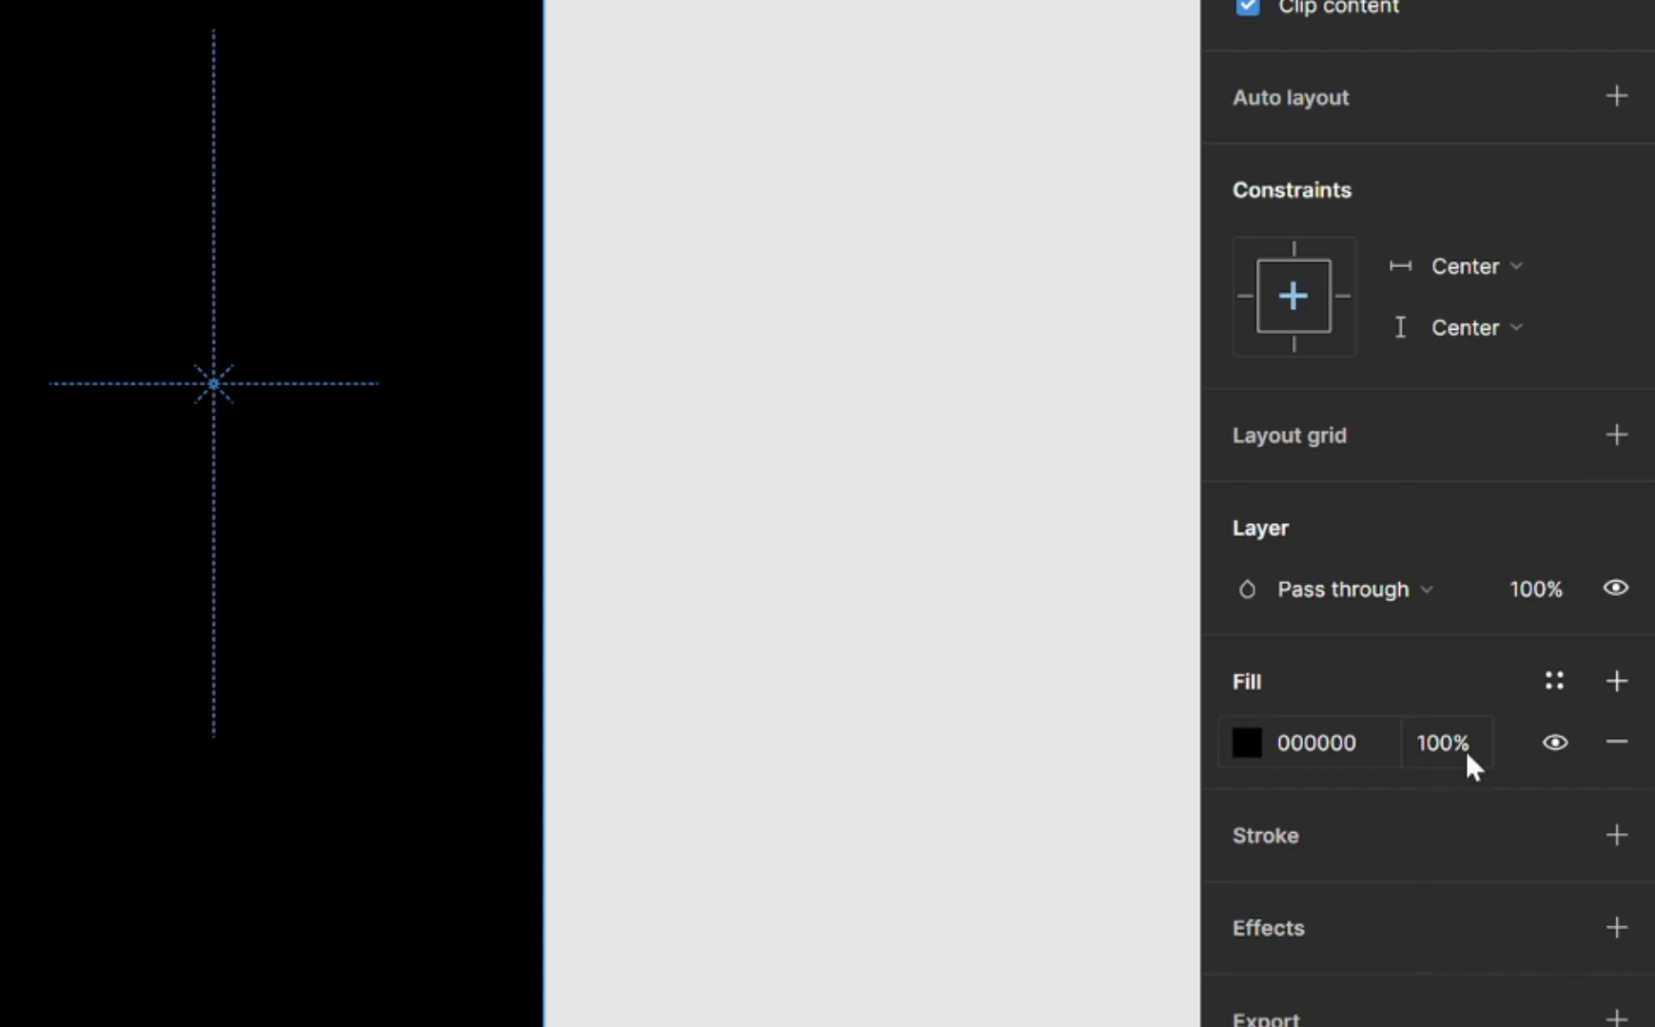
click(1467, 752)
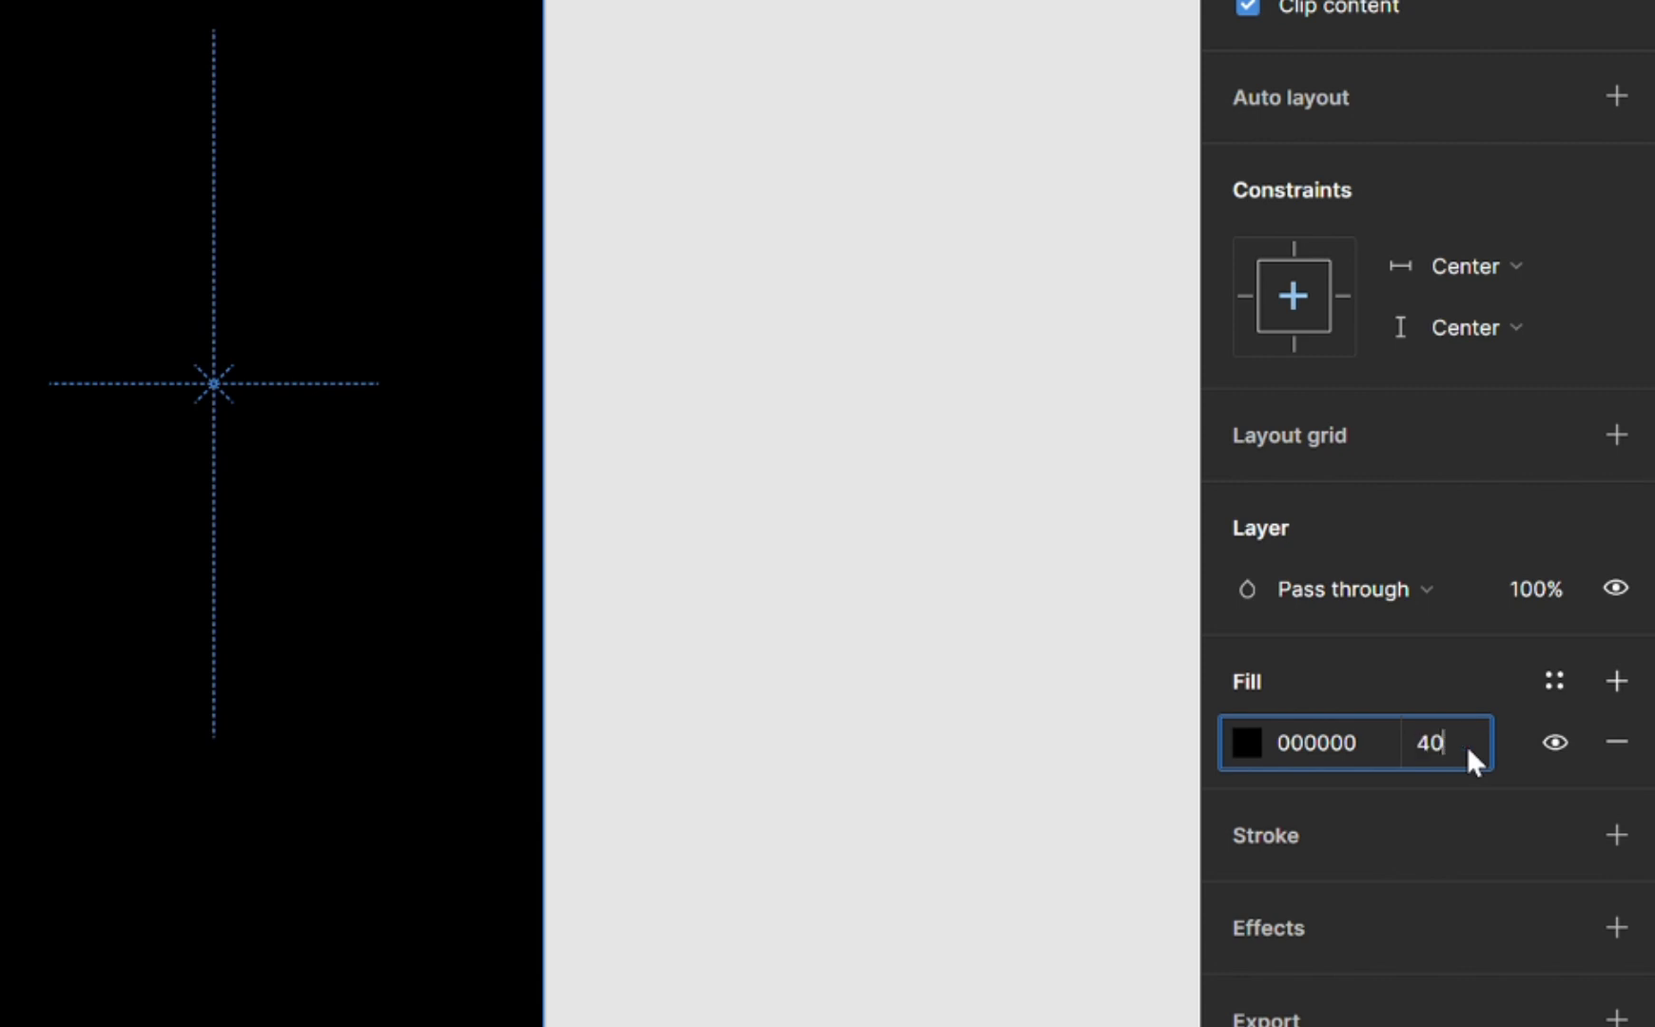
key(Return)
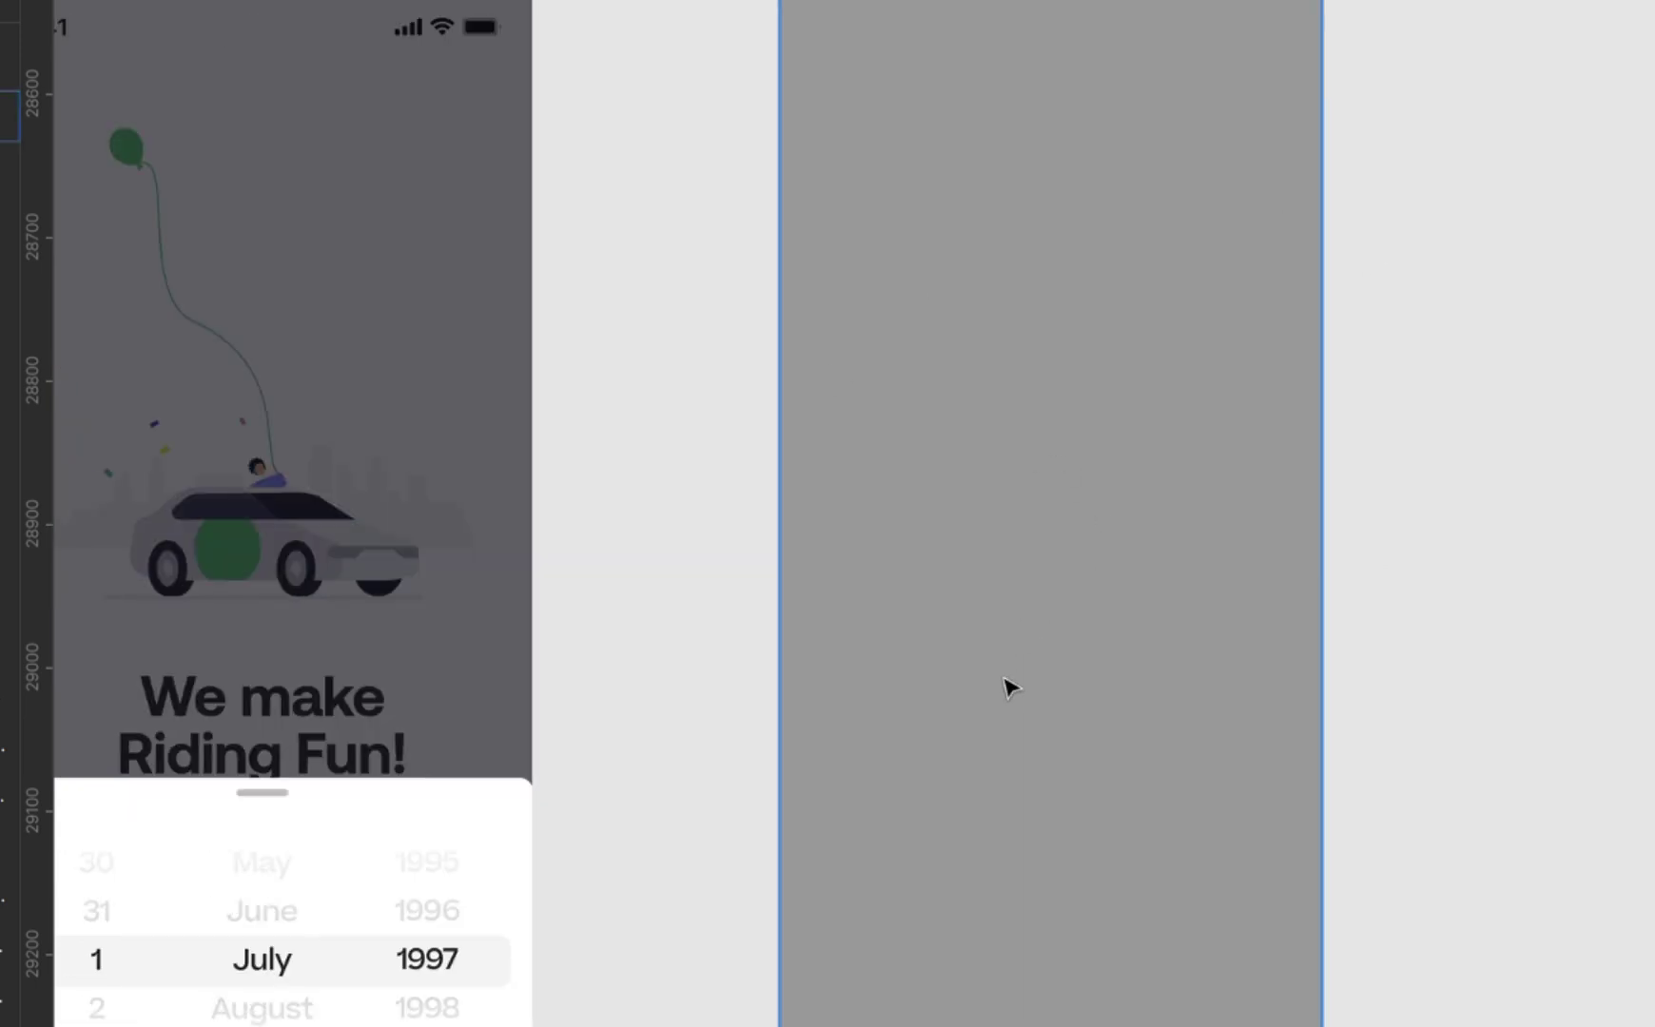
scroll(1010, 687, right, 2)
scroll(1011, 687, left, 2)
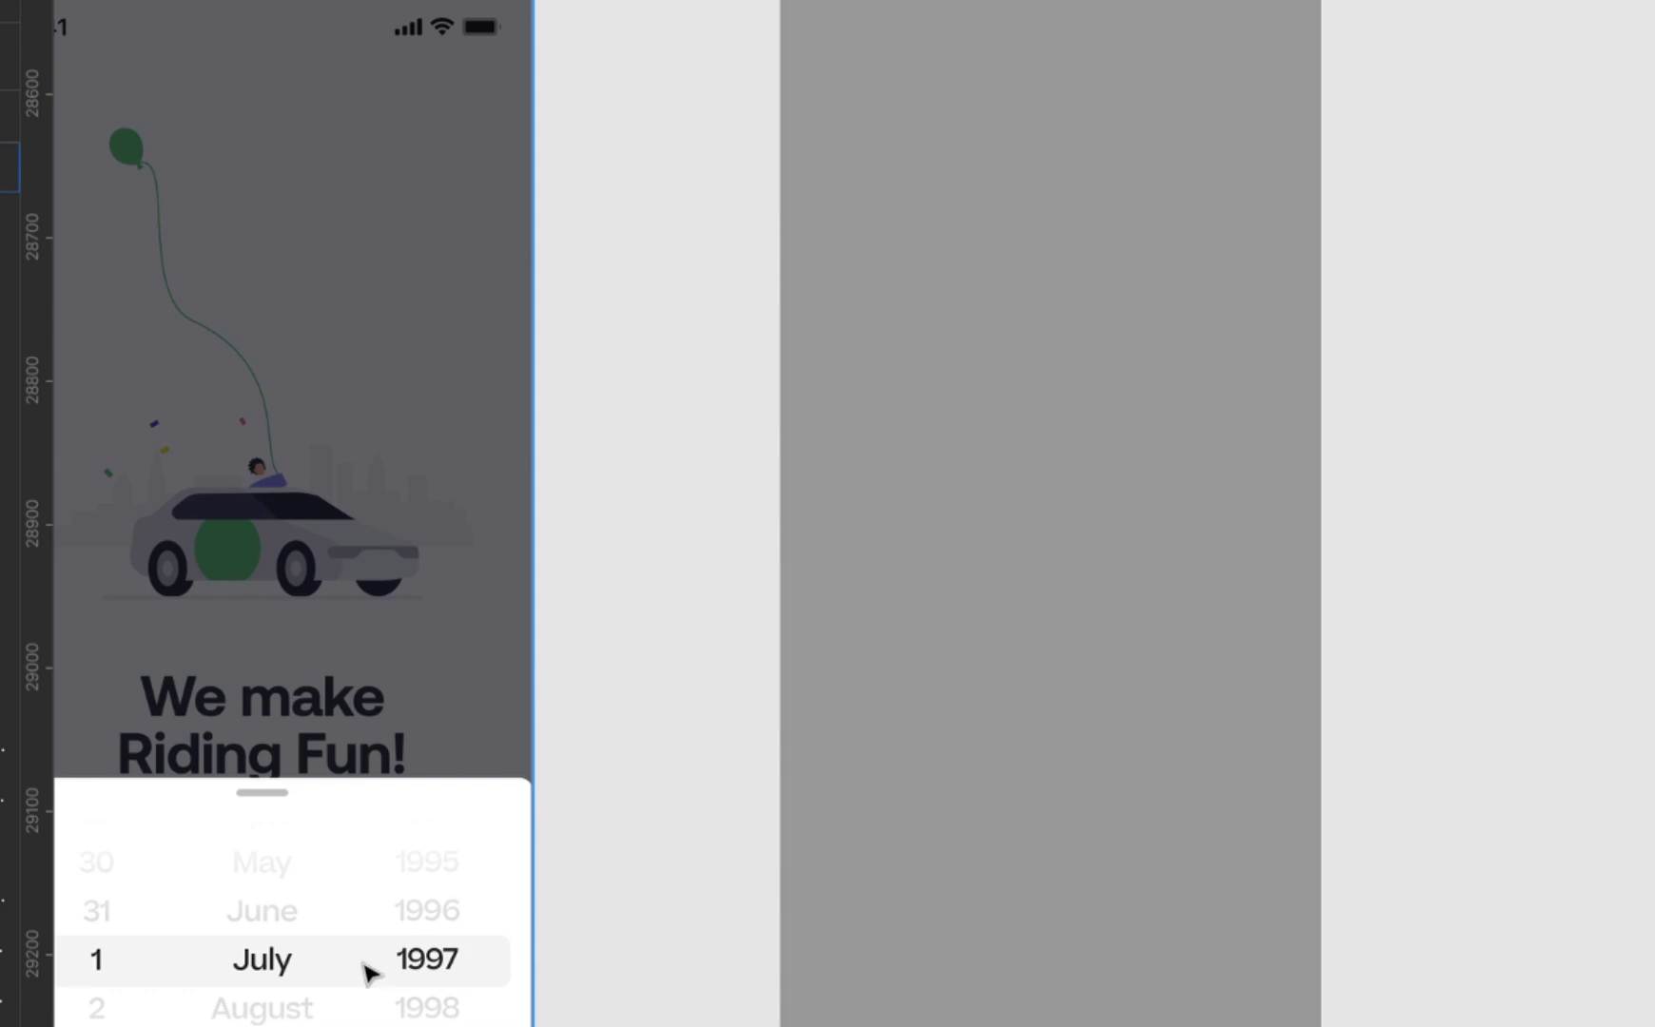
- Copy the month list from the onboard frame's date picker onto the empty canvas beside the date frame
click(292, 972)
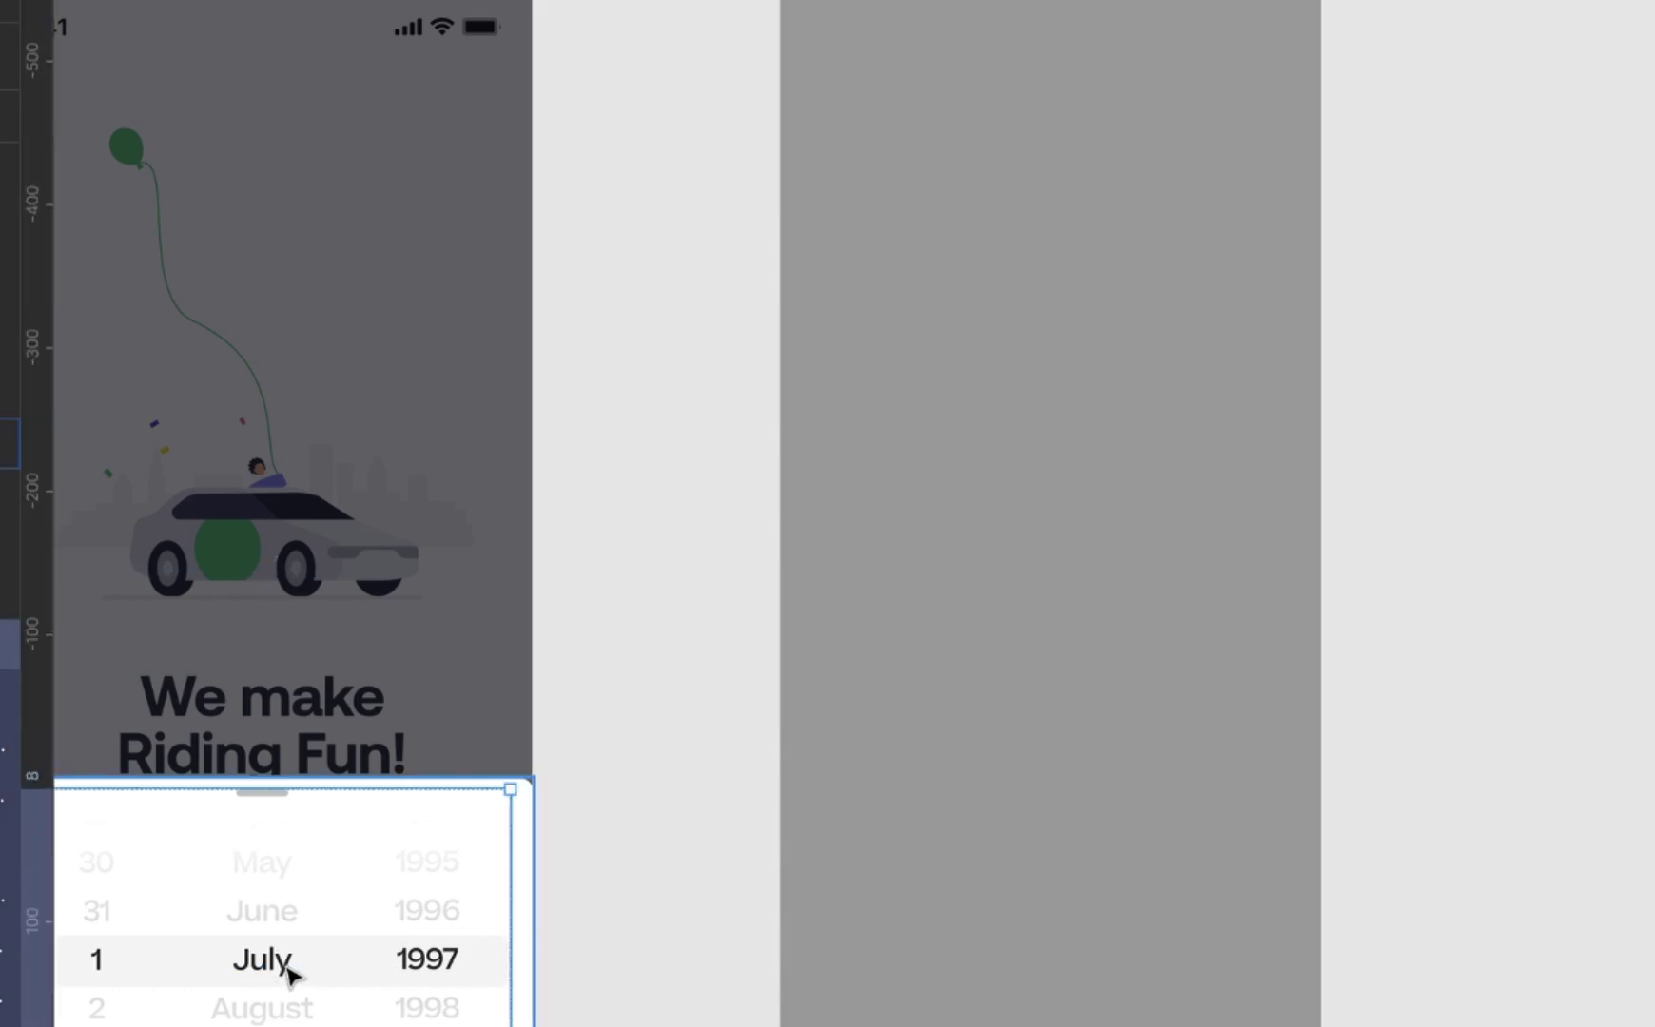
double_click(292, 971)
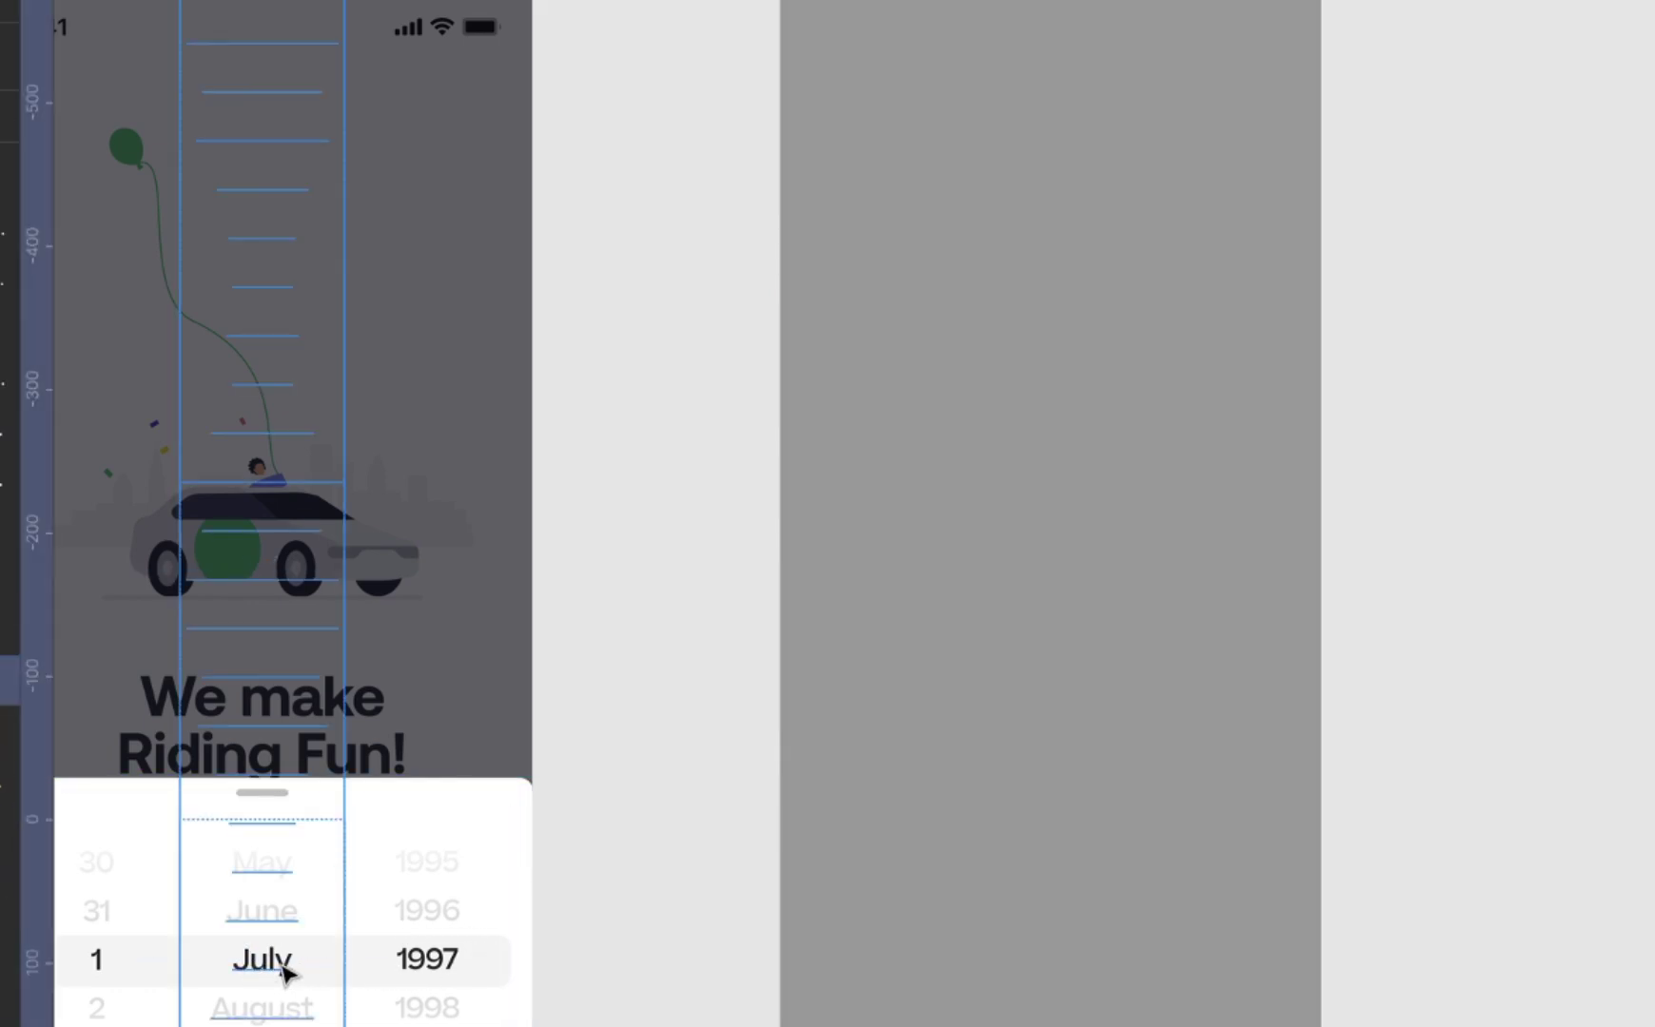
drag(271, 971, 1441, 904)
scroll(903, 707, left, 4)
scroll(904, 709, right, 8)
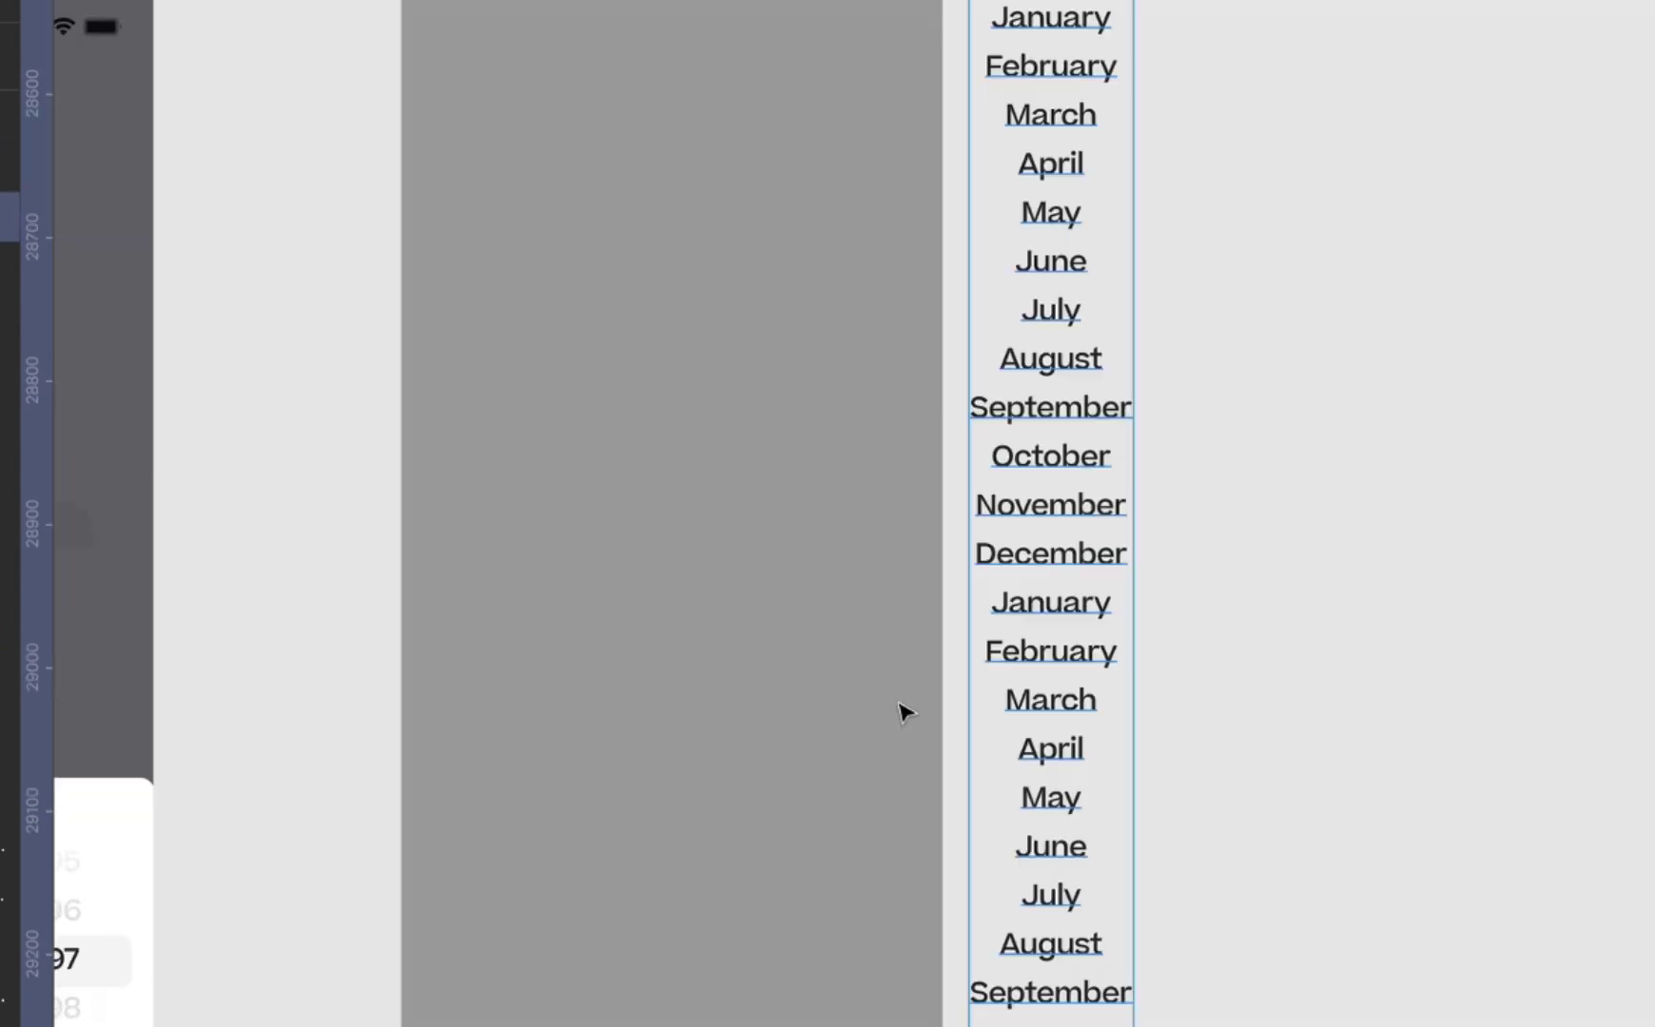
drag(1057, 266, 1092, 623)
- Change the font of the copied month list to Inter
text(innt)
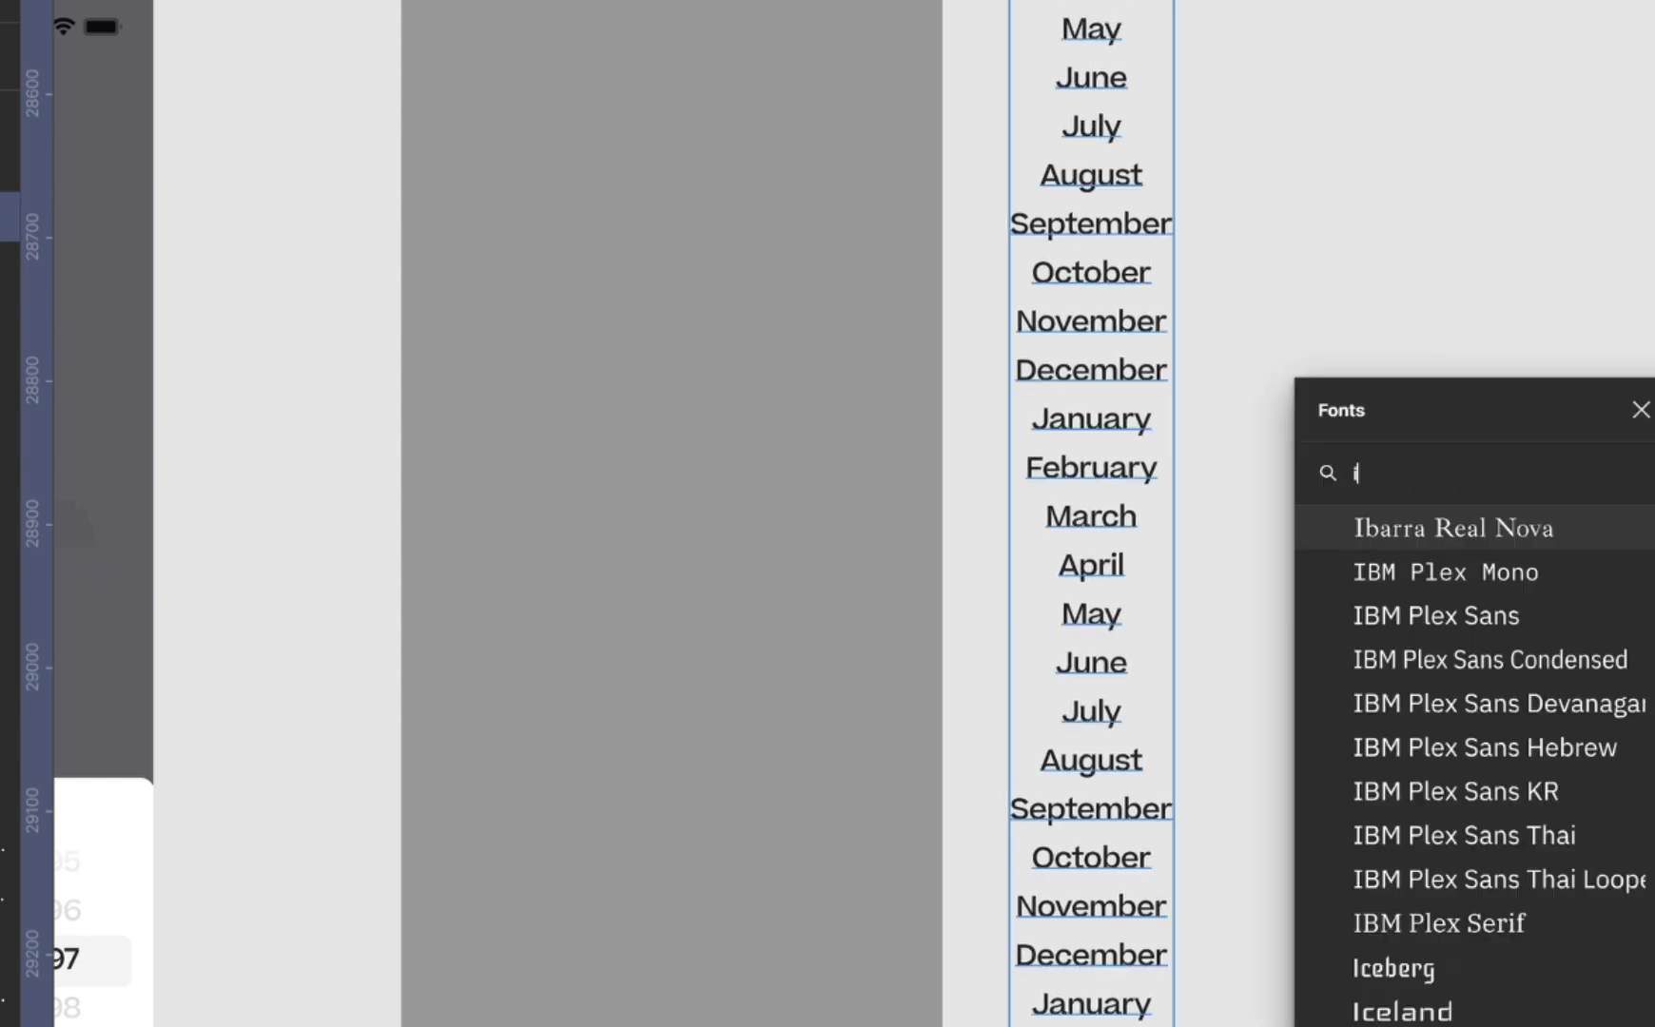
key(BackSpace)
key(BackSpace)
key(BackSpace)
key(BackSpace)
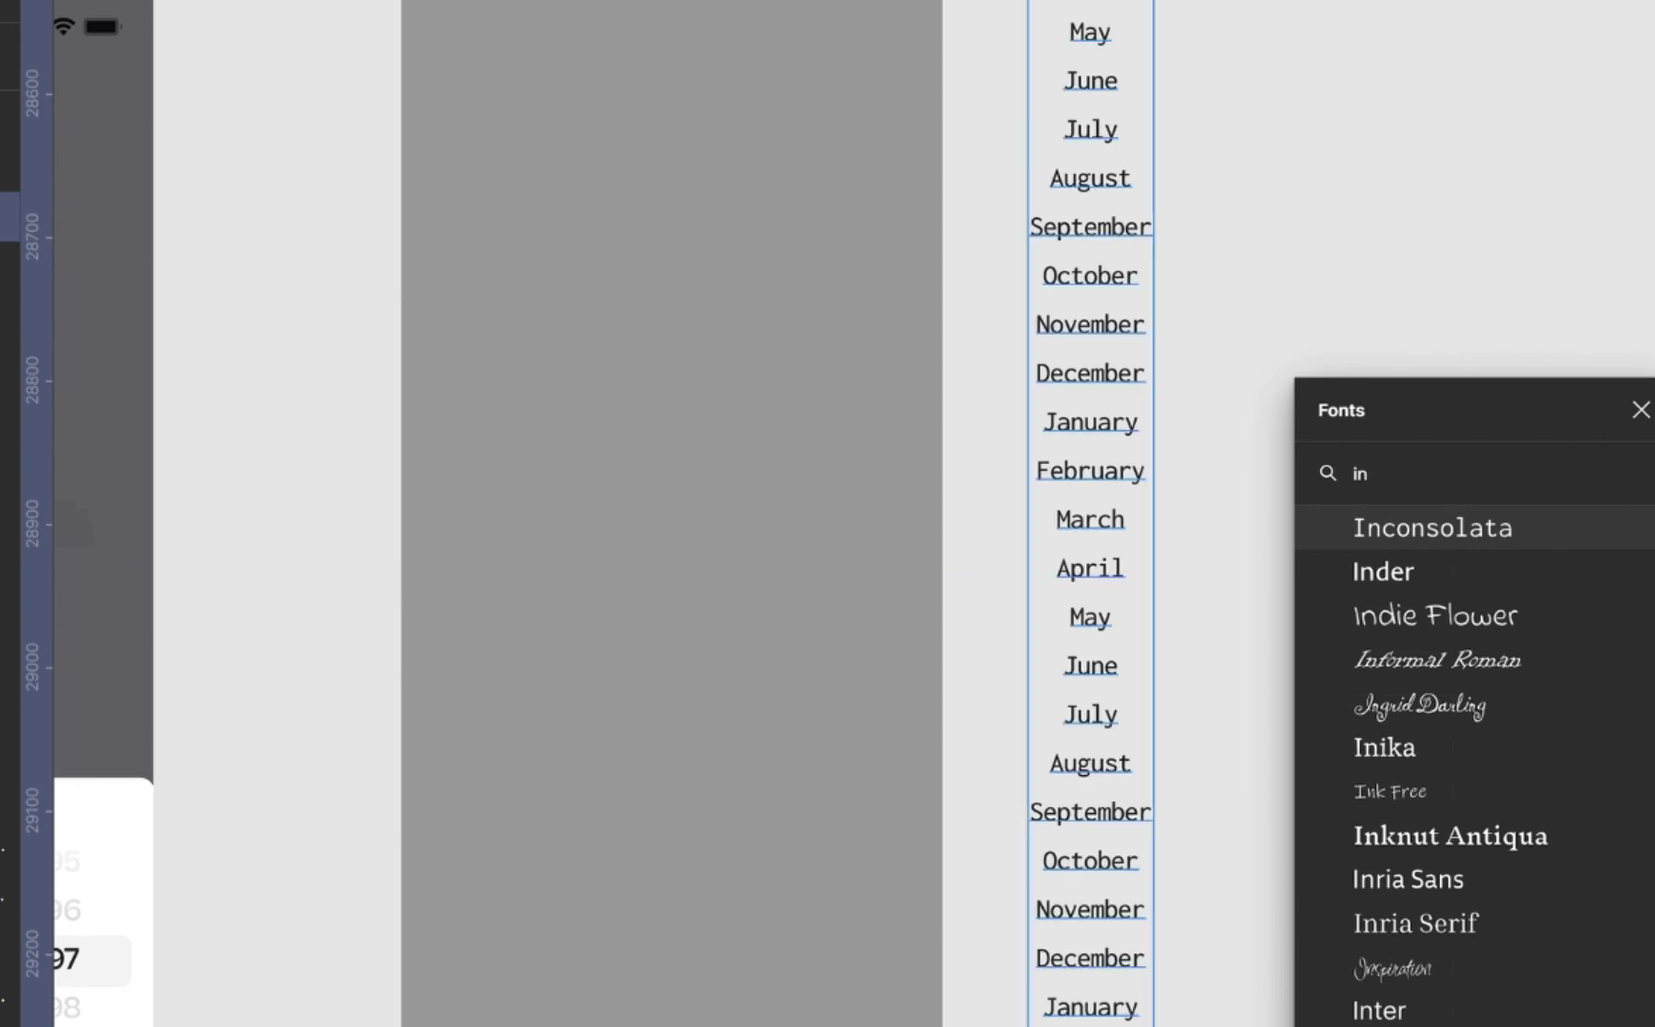
text(ter)
key(Return)
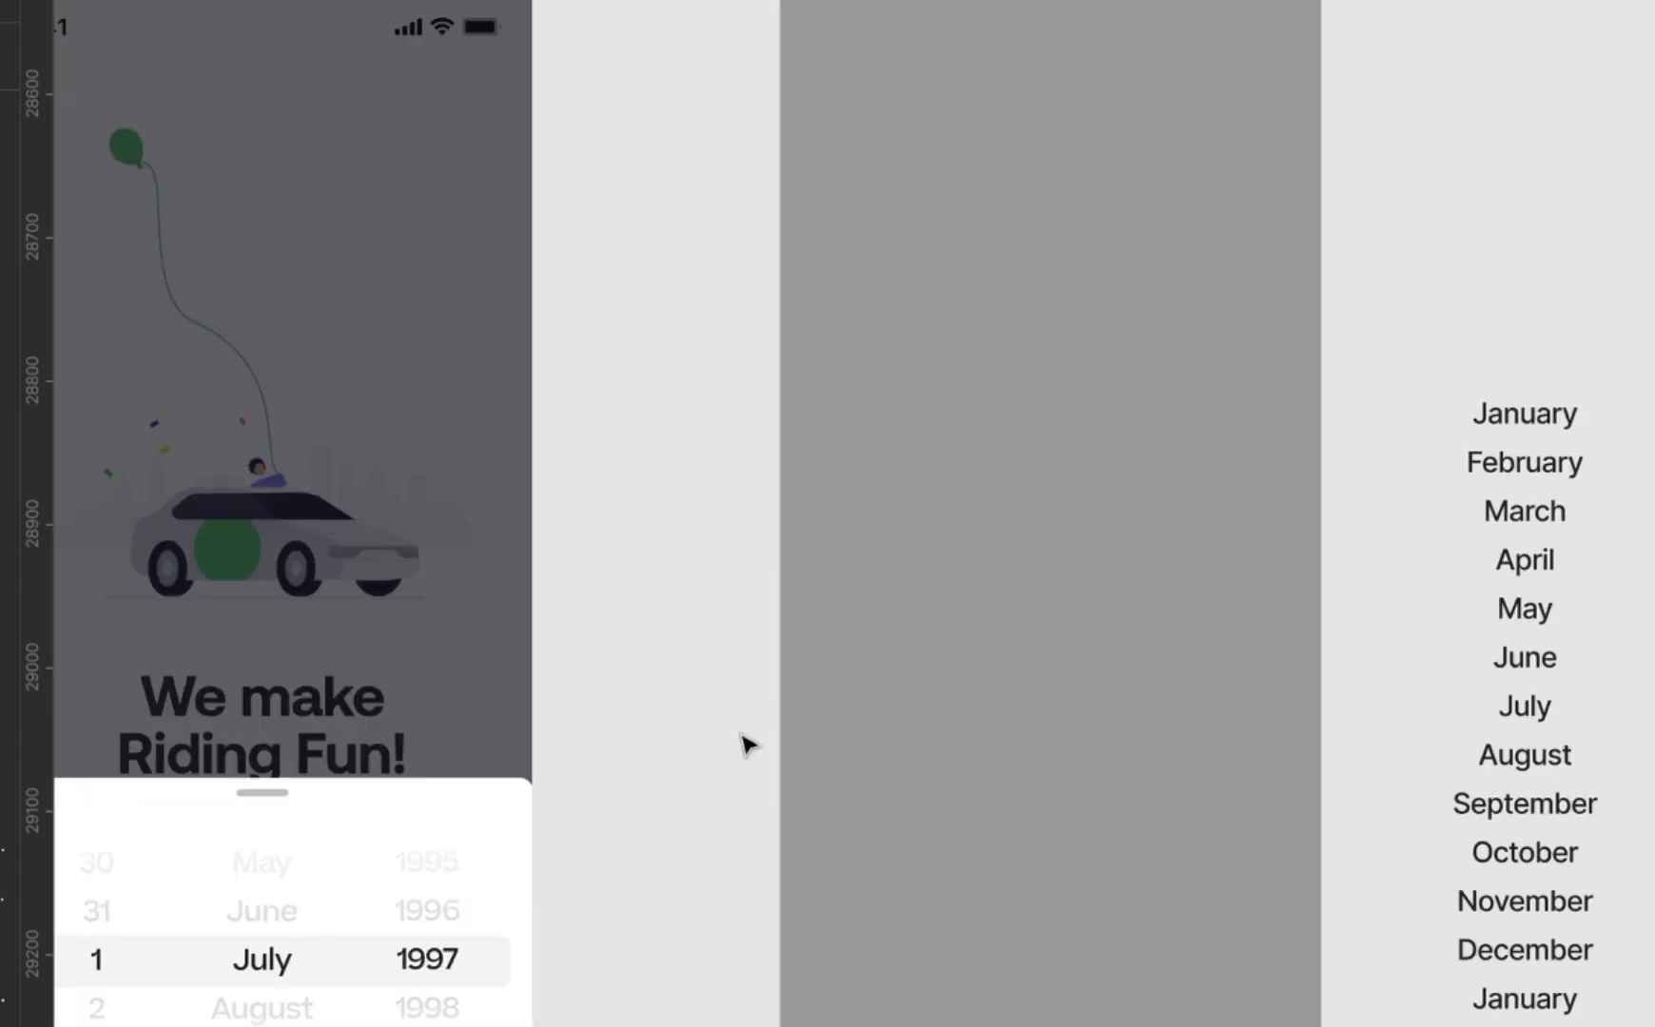
- Copy the year list from the onboard date picker beside the month list and align the tops of both lists
click(442, 979)
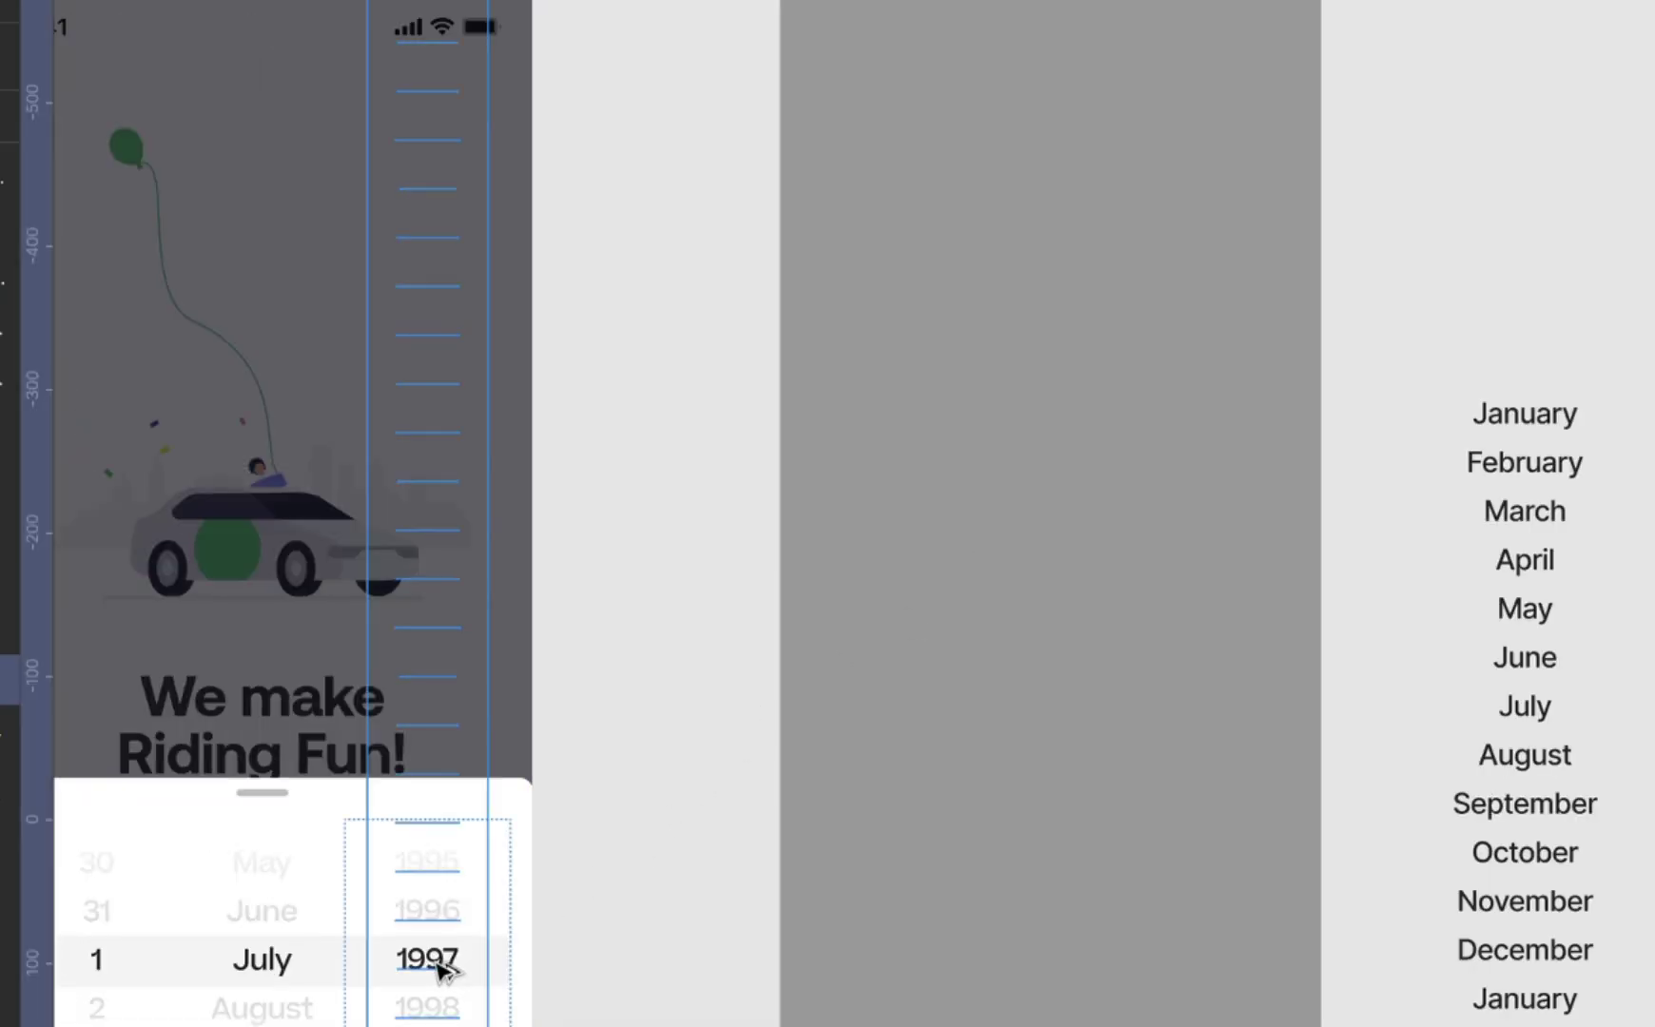
scroll(442, 971, right, 3)
drag(443, 971, 1404, 916)
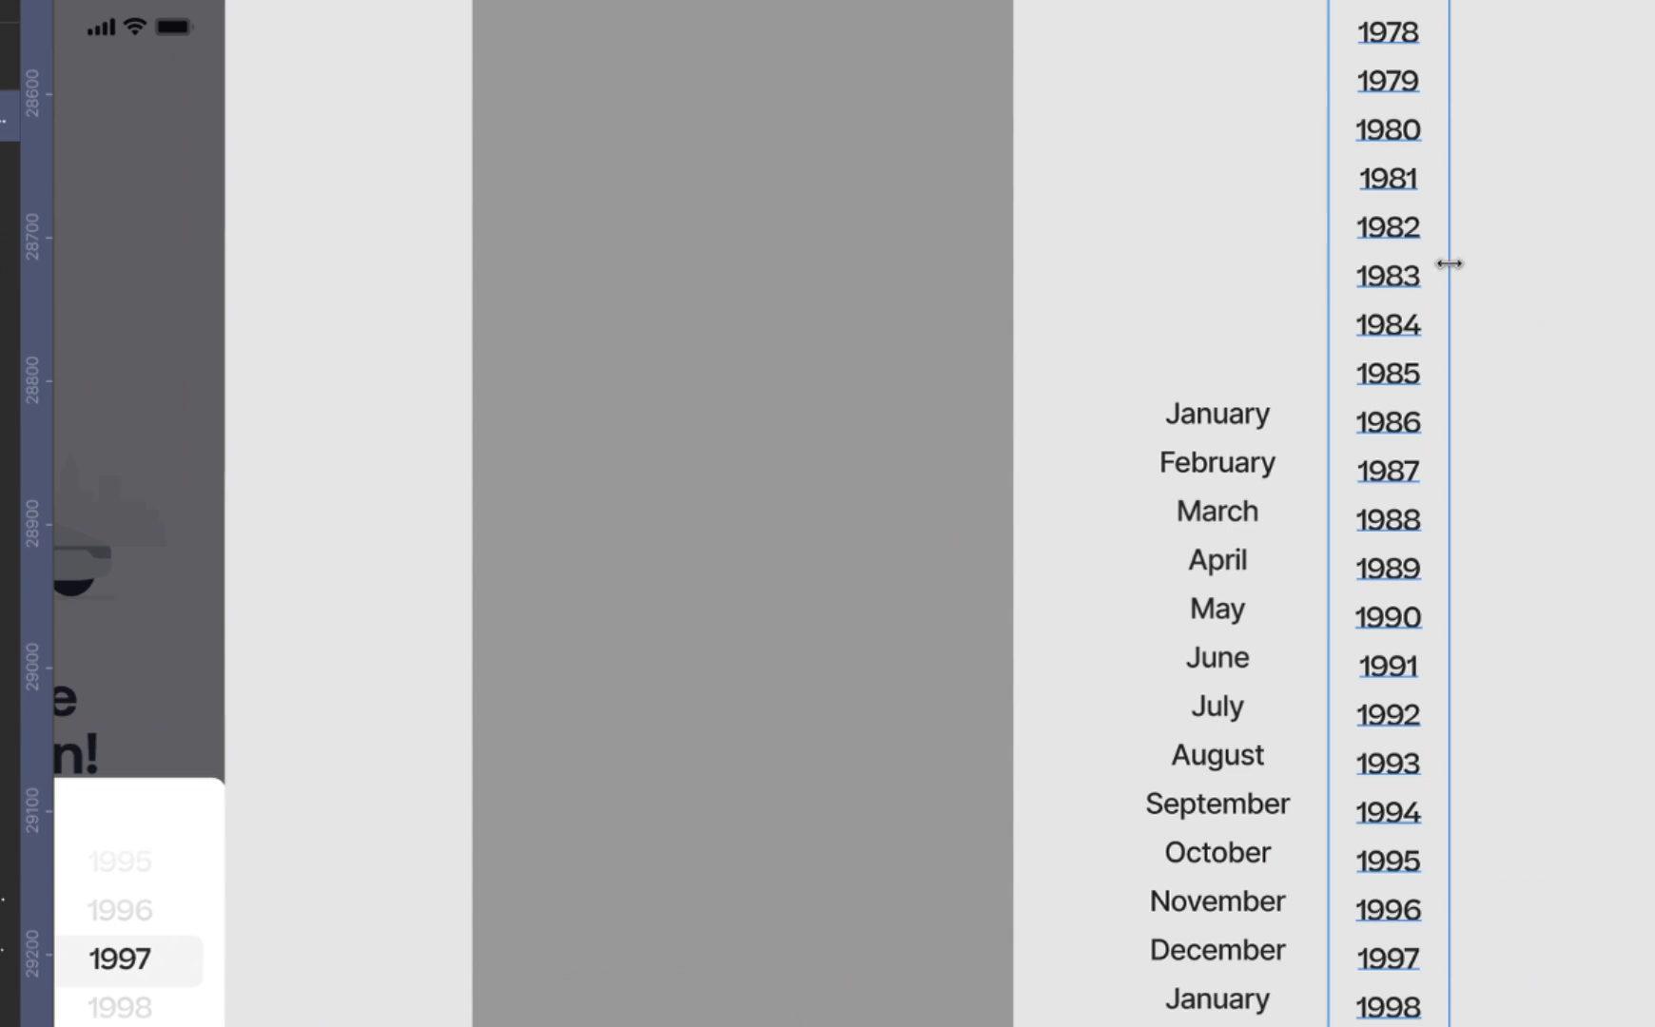
drag(1398, 176, 1426, 982)
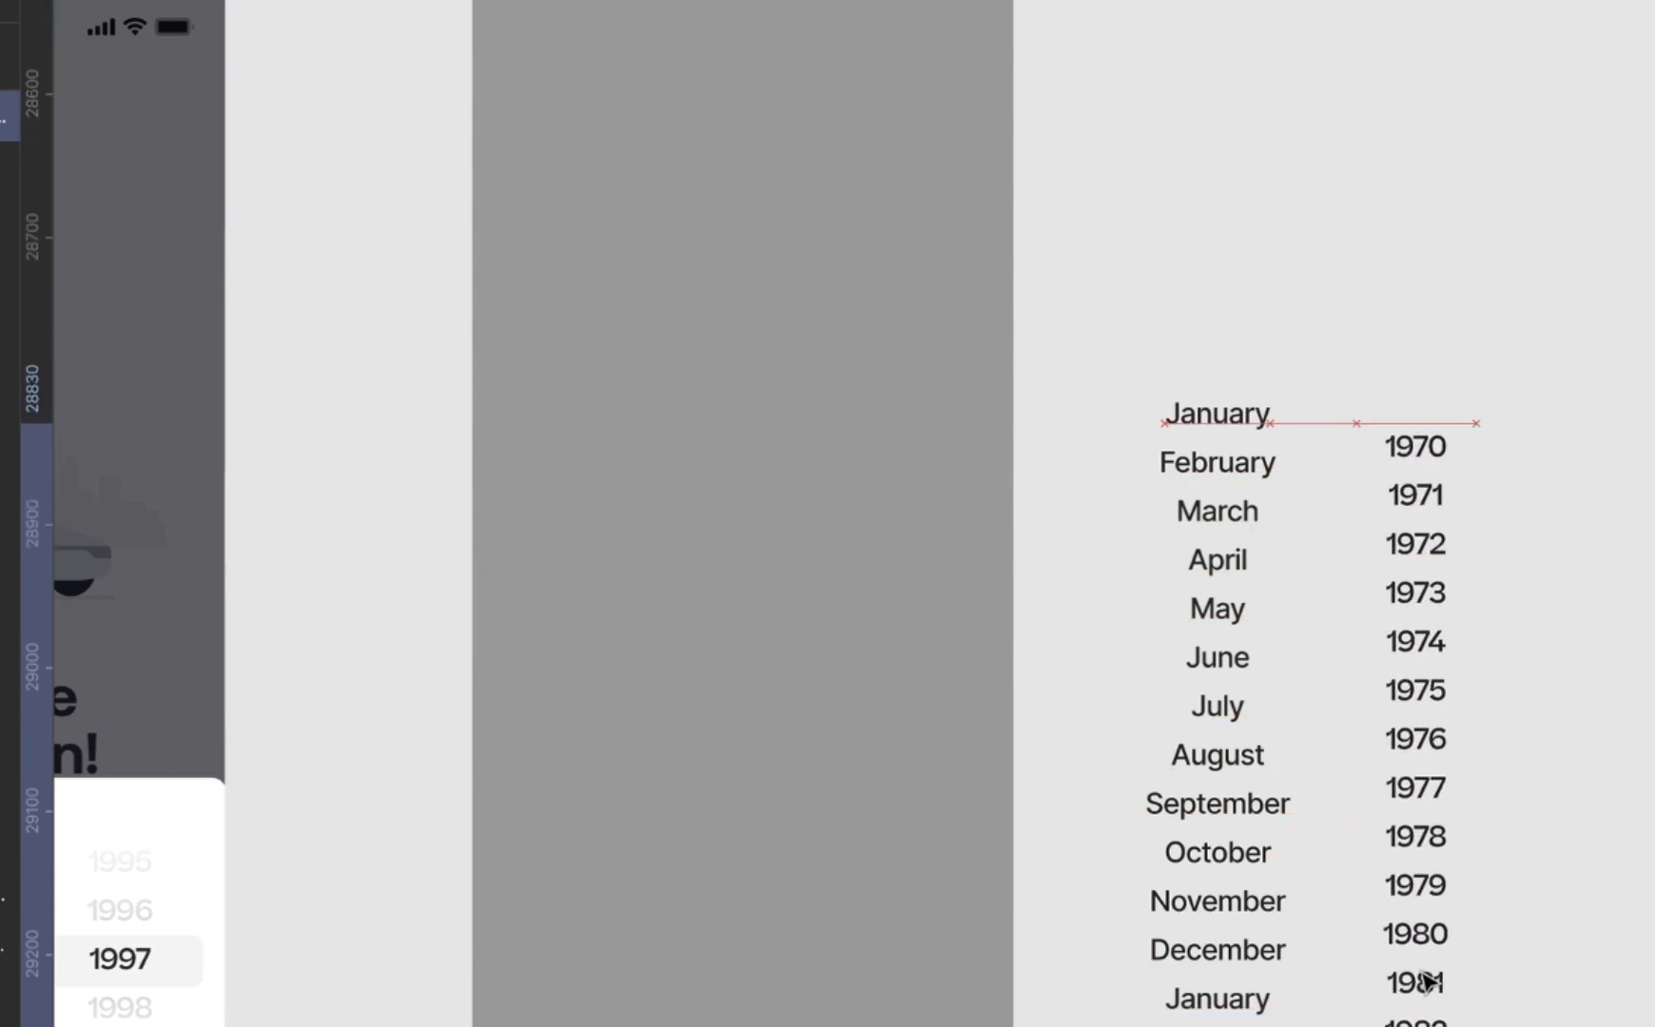
shift+click(1223, 731)
key(alt+w)
click(1402, 323)
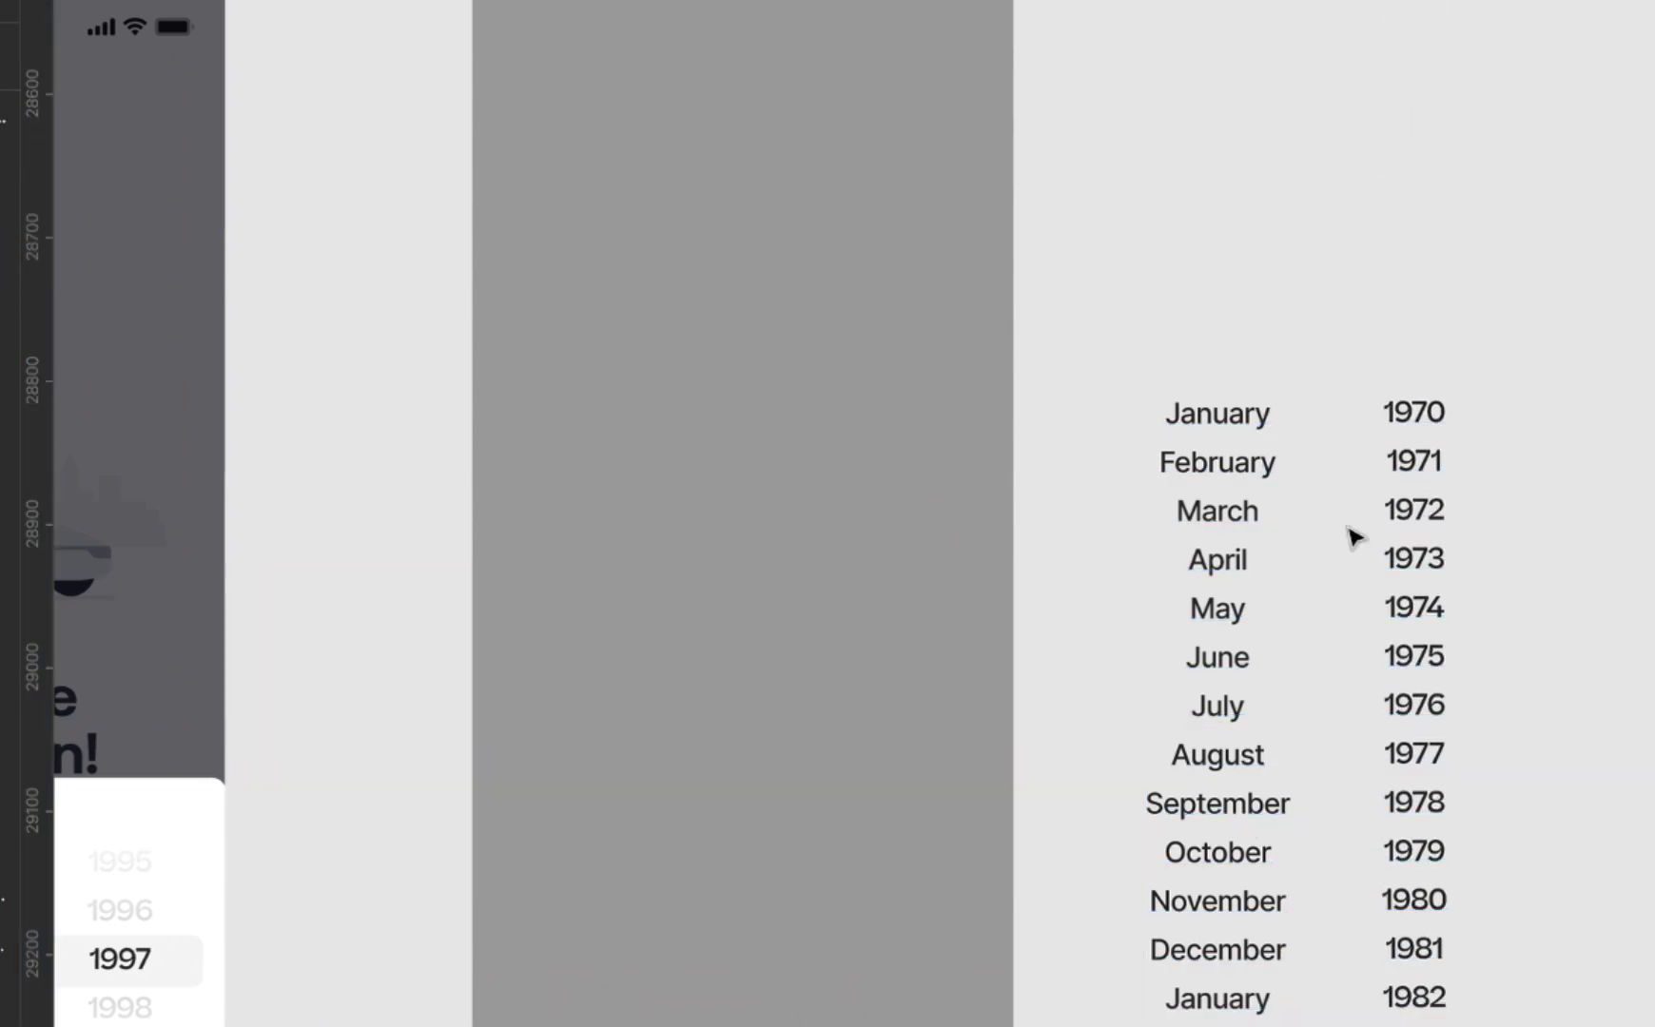
- Copy the day list from the onboard date picker beside the year list, with the tops of all three lists aligned
scroll(1207, 624, right, 2)
scroll(1200, 617, left, 4)
scroll(1207, 625, left, 2)
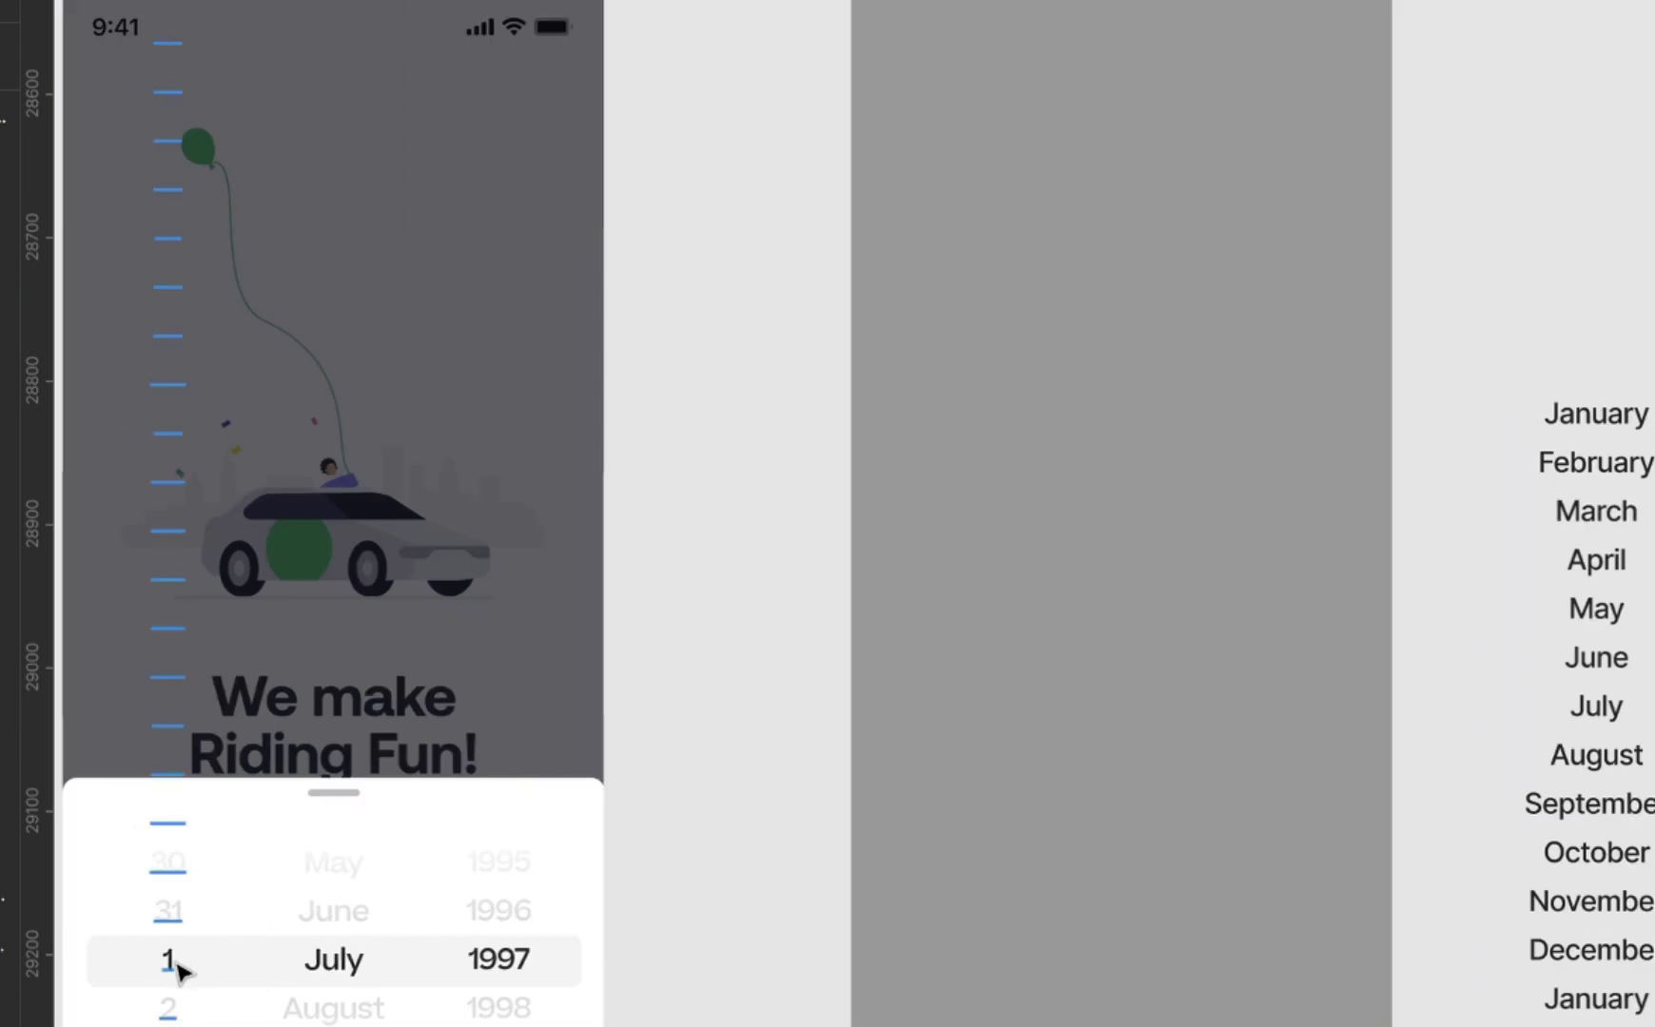
click(170, 963)
drag(175, 968, 1189, 911)
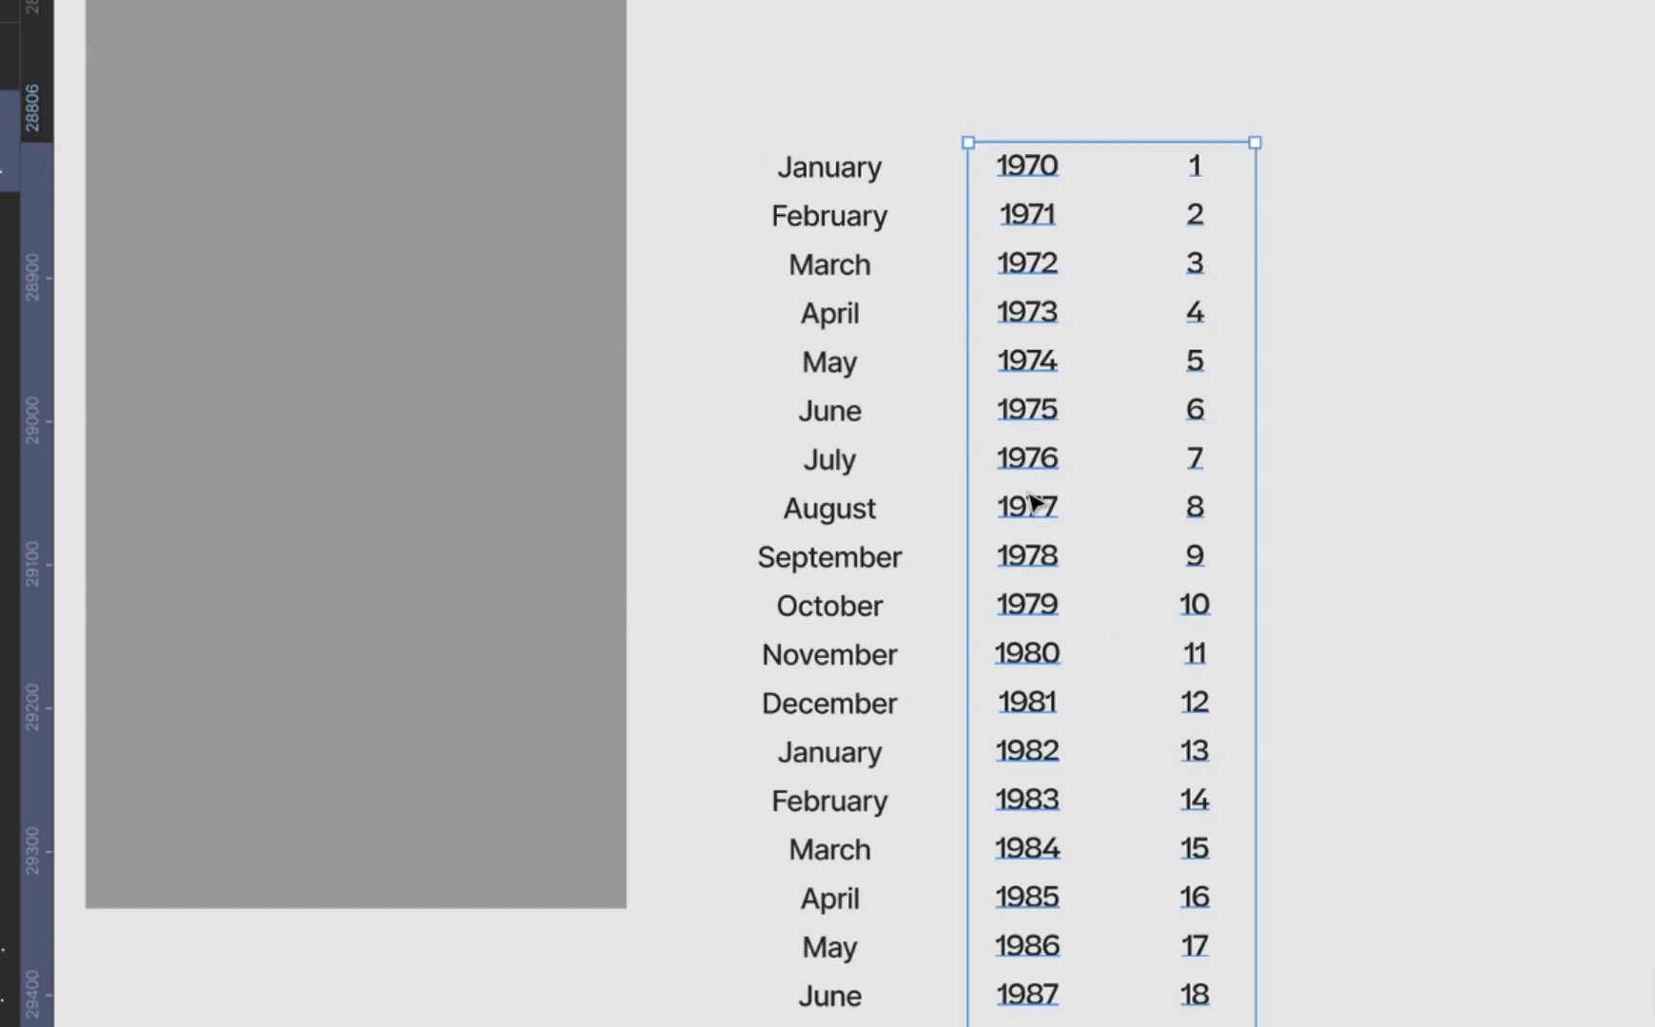
shift+click(852, 390)
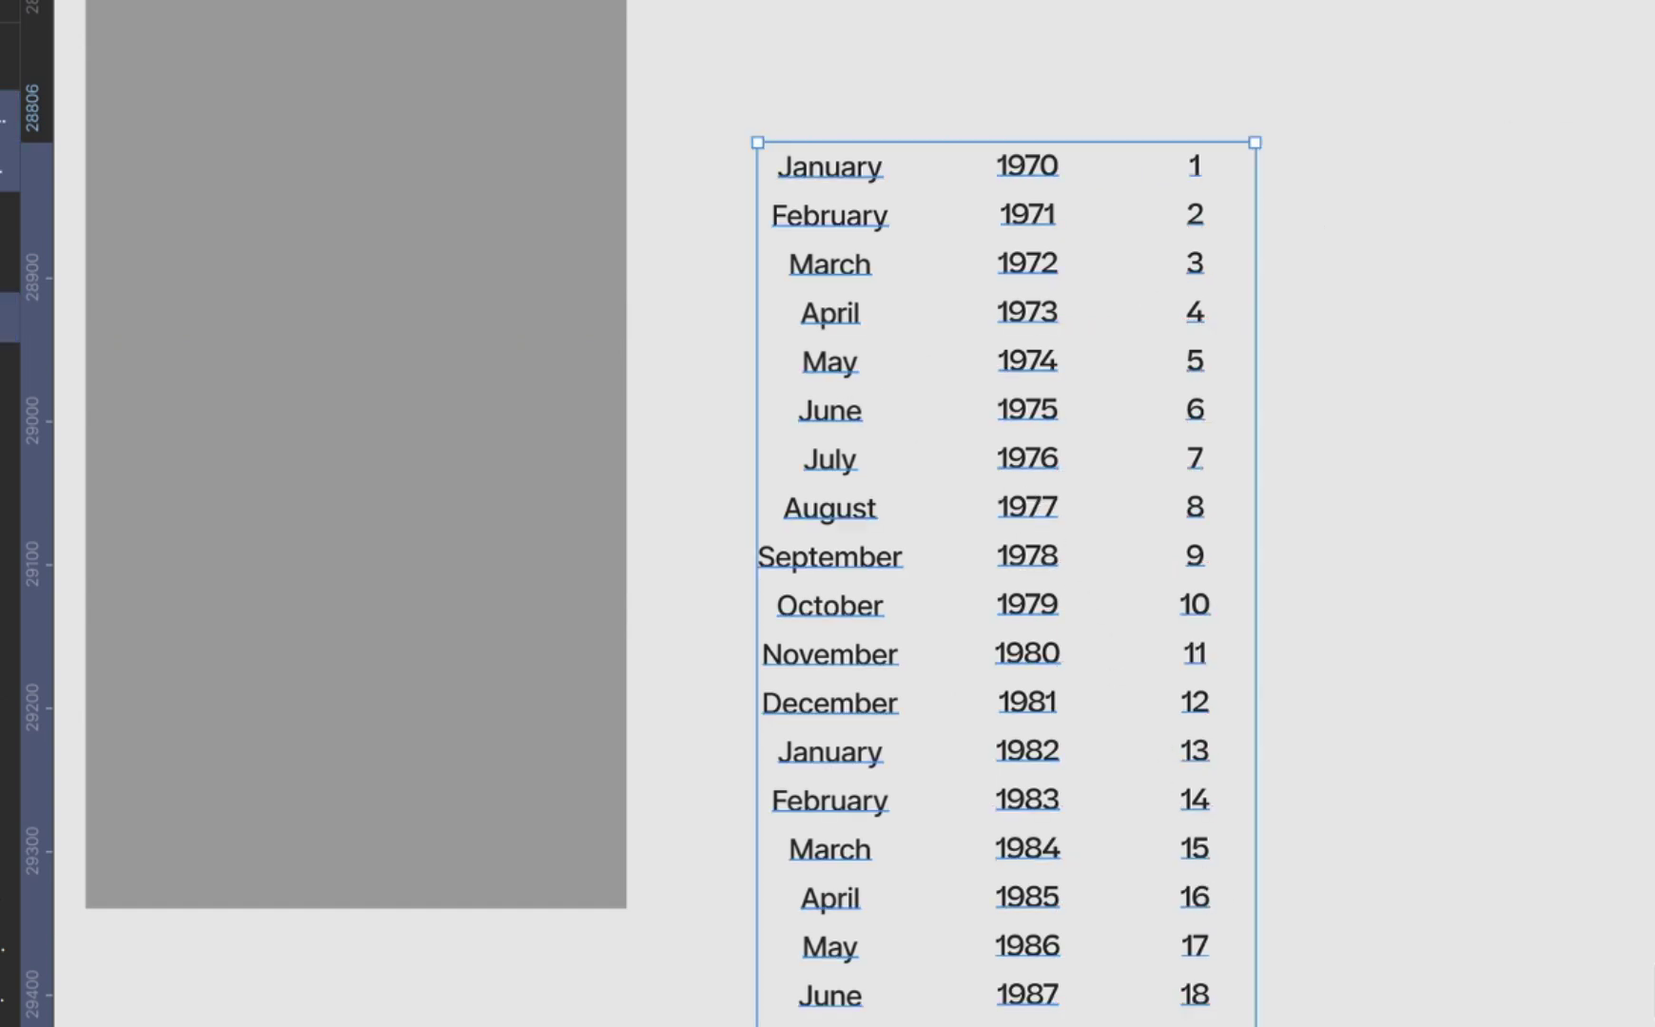
click(1498, 293)
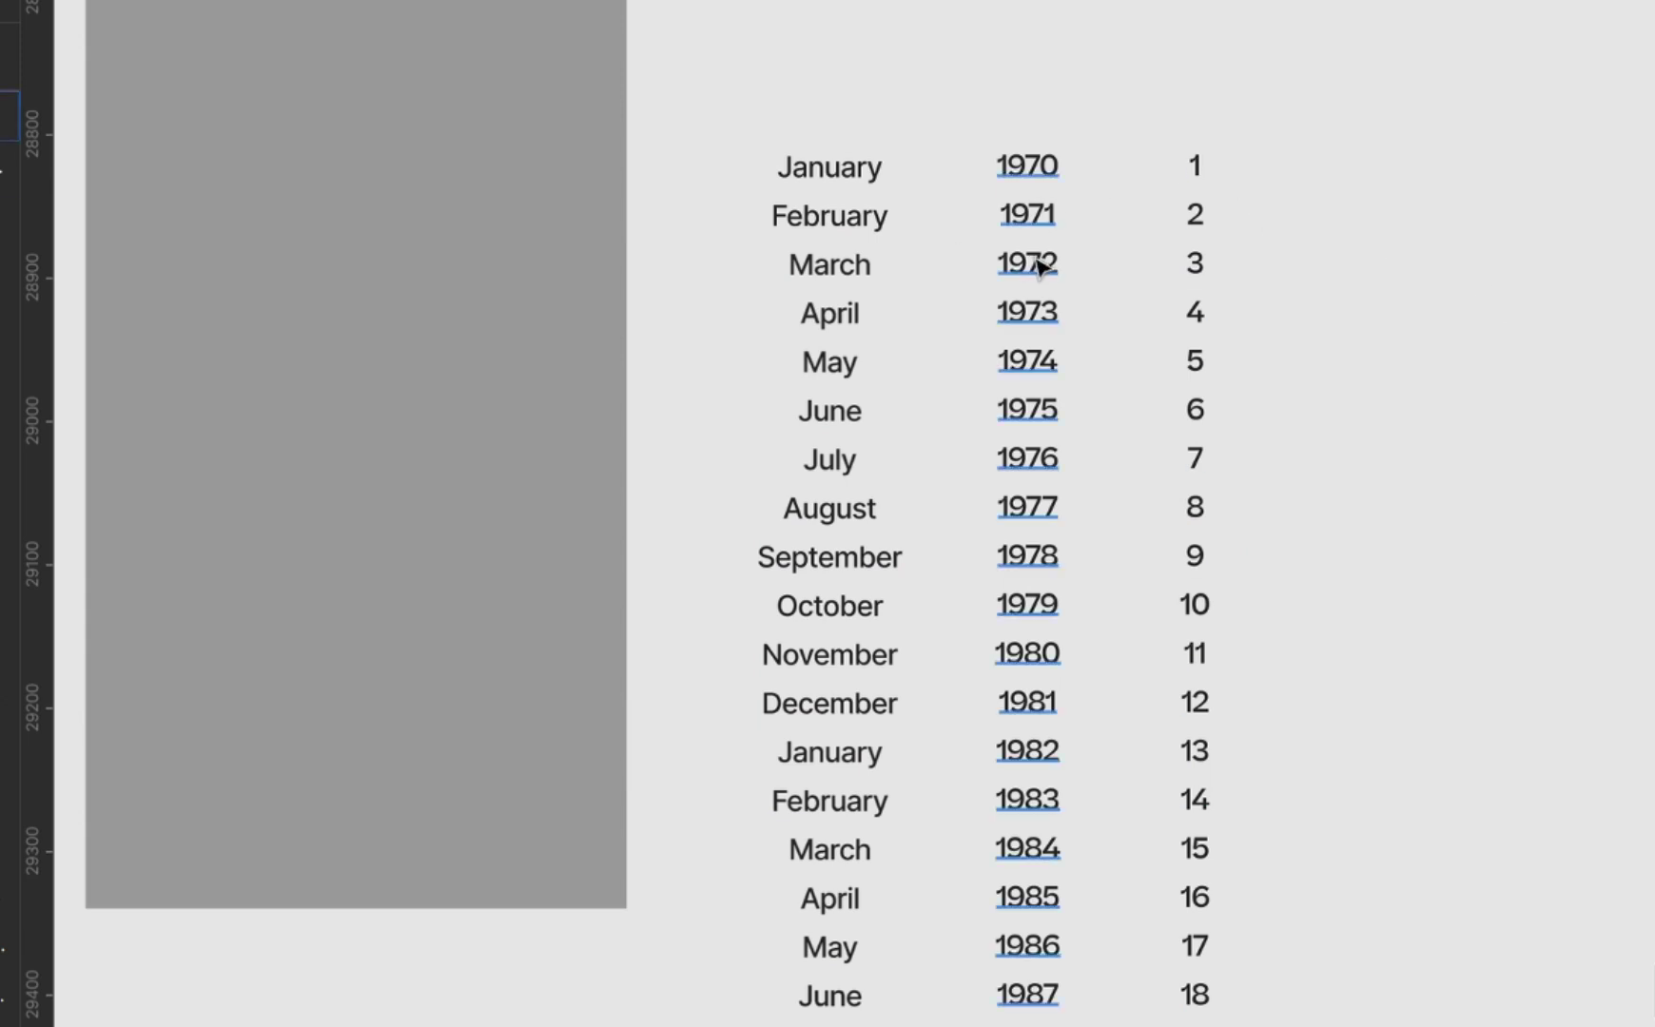
- Shift the year list slightly toward the months to even out the column spacing, and select all three lists
mouse_move(1039, 266)
mouse_down()
mouse_move(1022, 269)
mouse_move(1053, 266)
mouse_move(1034, 266)
mouse_up()
click(1429, 302)
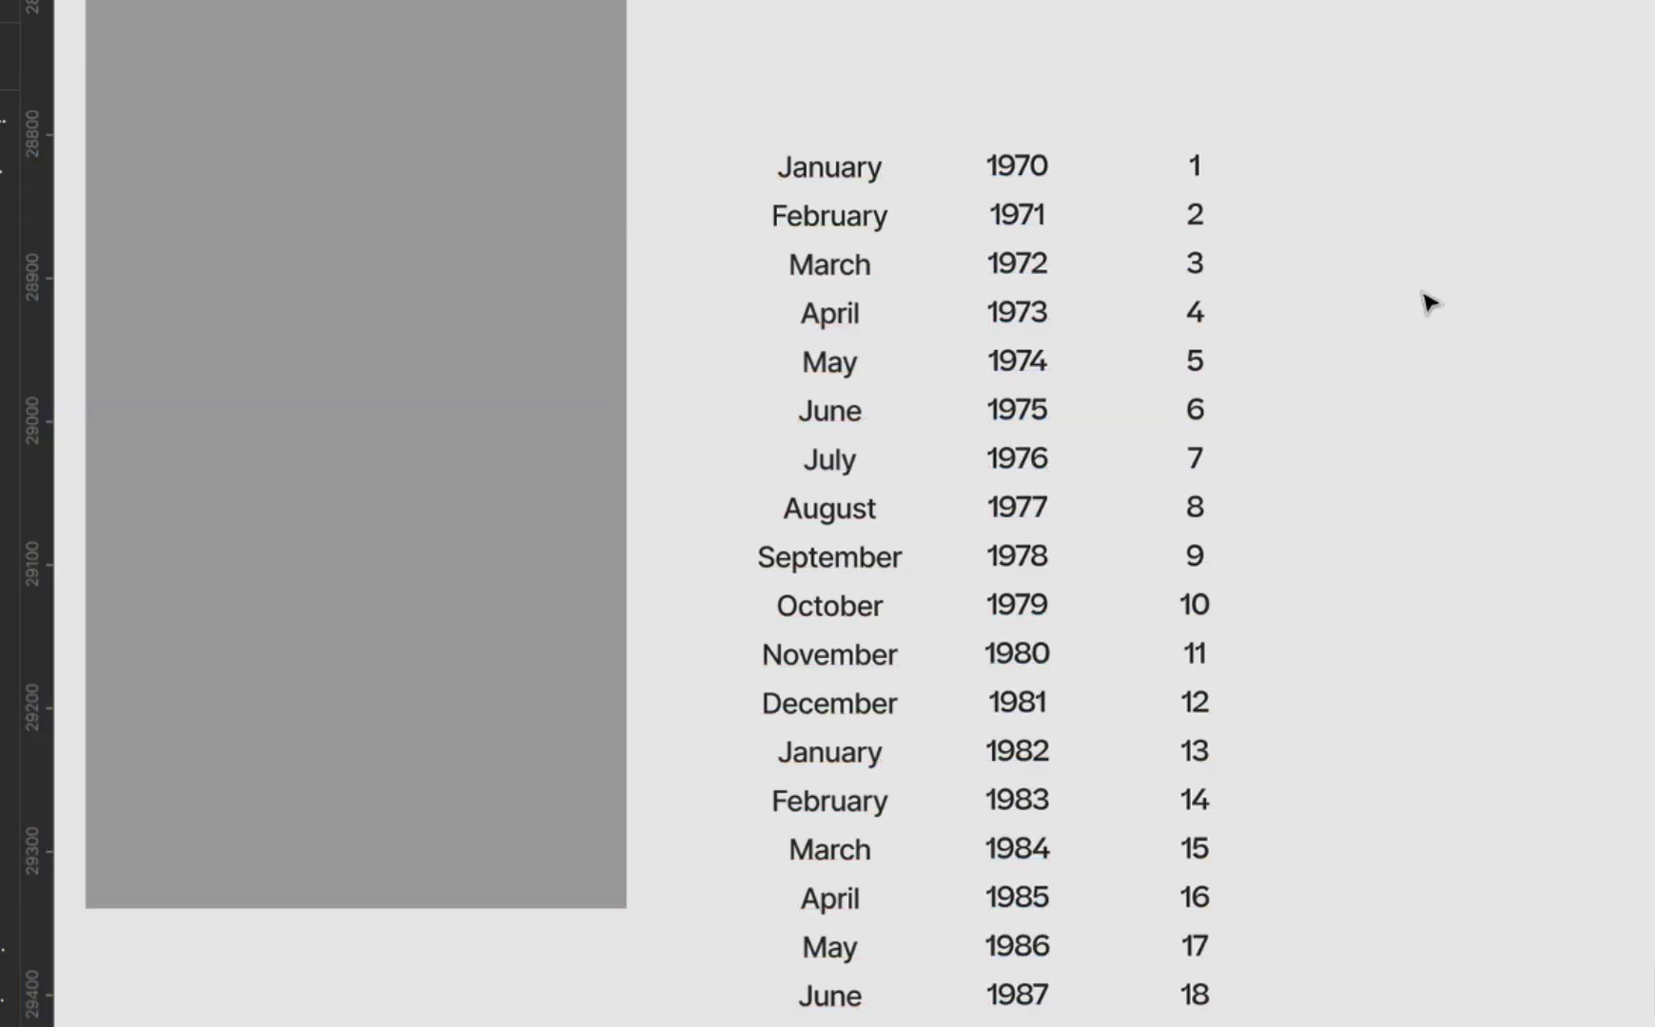
click(842, 296)
drag(1399, 126, 618, 590)
drag(1386, 407, 866, 788)
- Examine the full length of the month, year and day lists
scroll(1038, 628, up, 5)
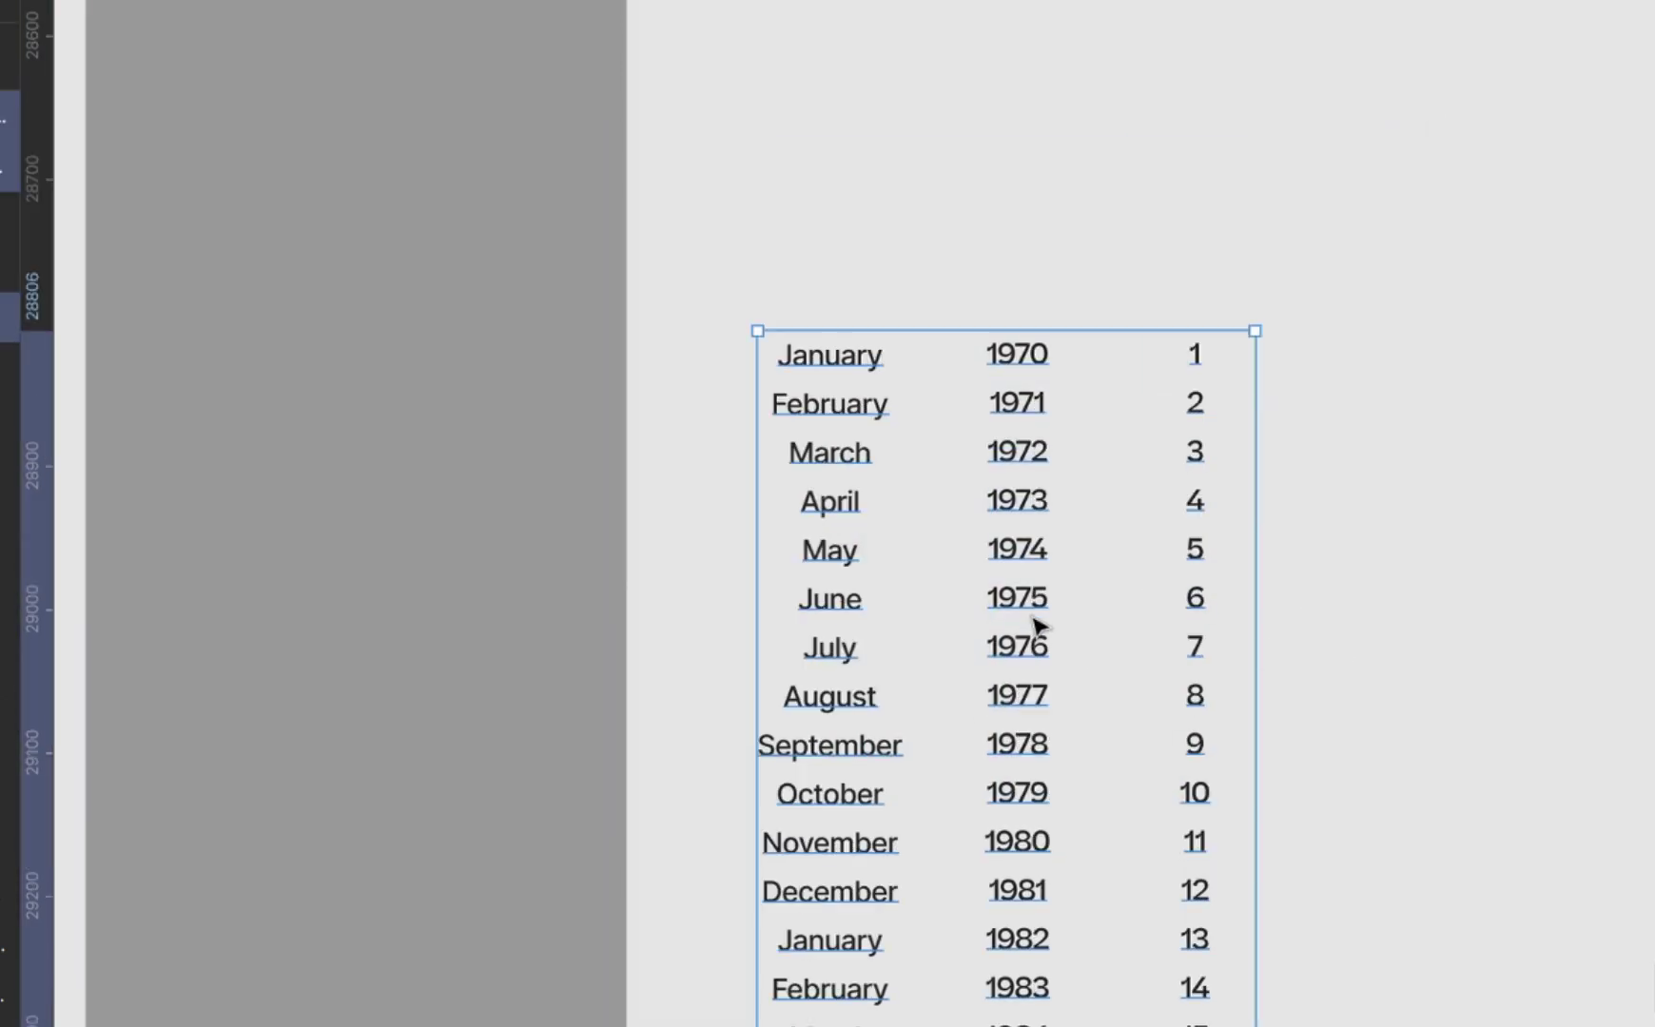
scroll(1038, 628, down, 3)
scroll(1038, 627, down, 12)
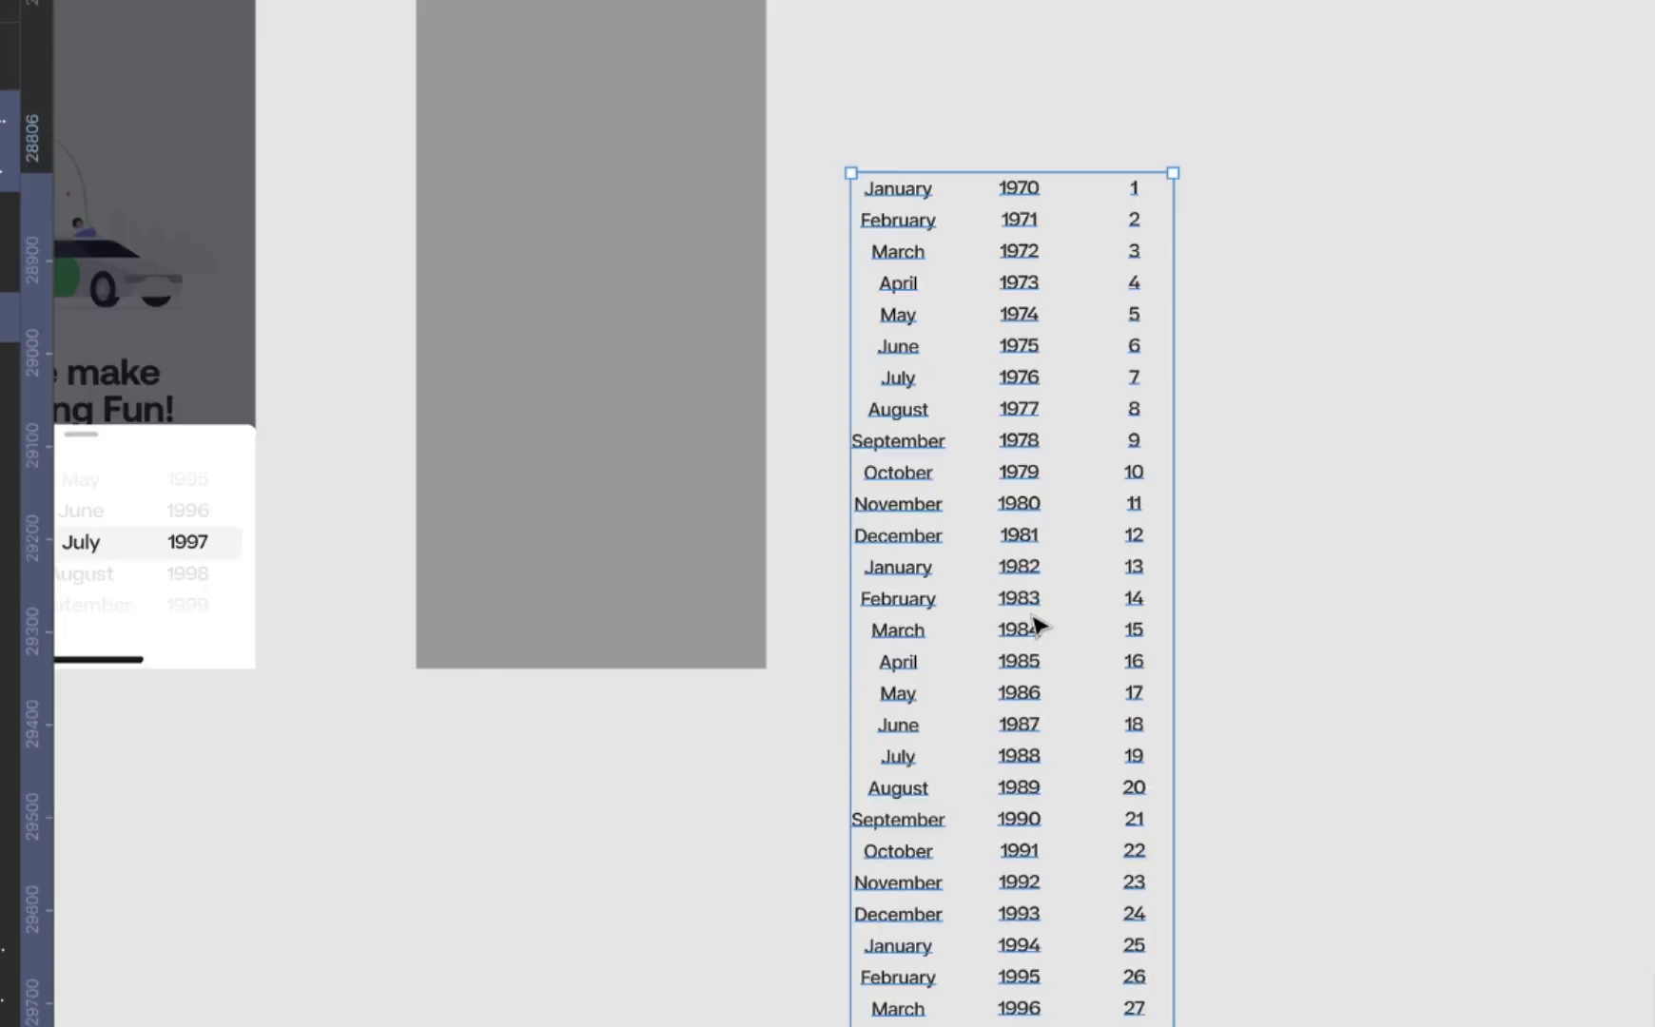
scroll(1038, 626, up, 1)
scroll(1038, 626, down, 5)
scroll(1038, 626, up, 2)
scroll(1037, 626, down, 2)
scroll(1038, 626, up, 5)
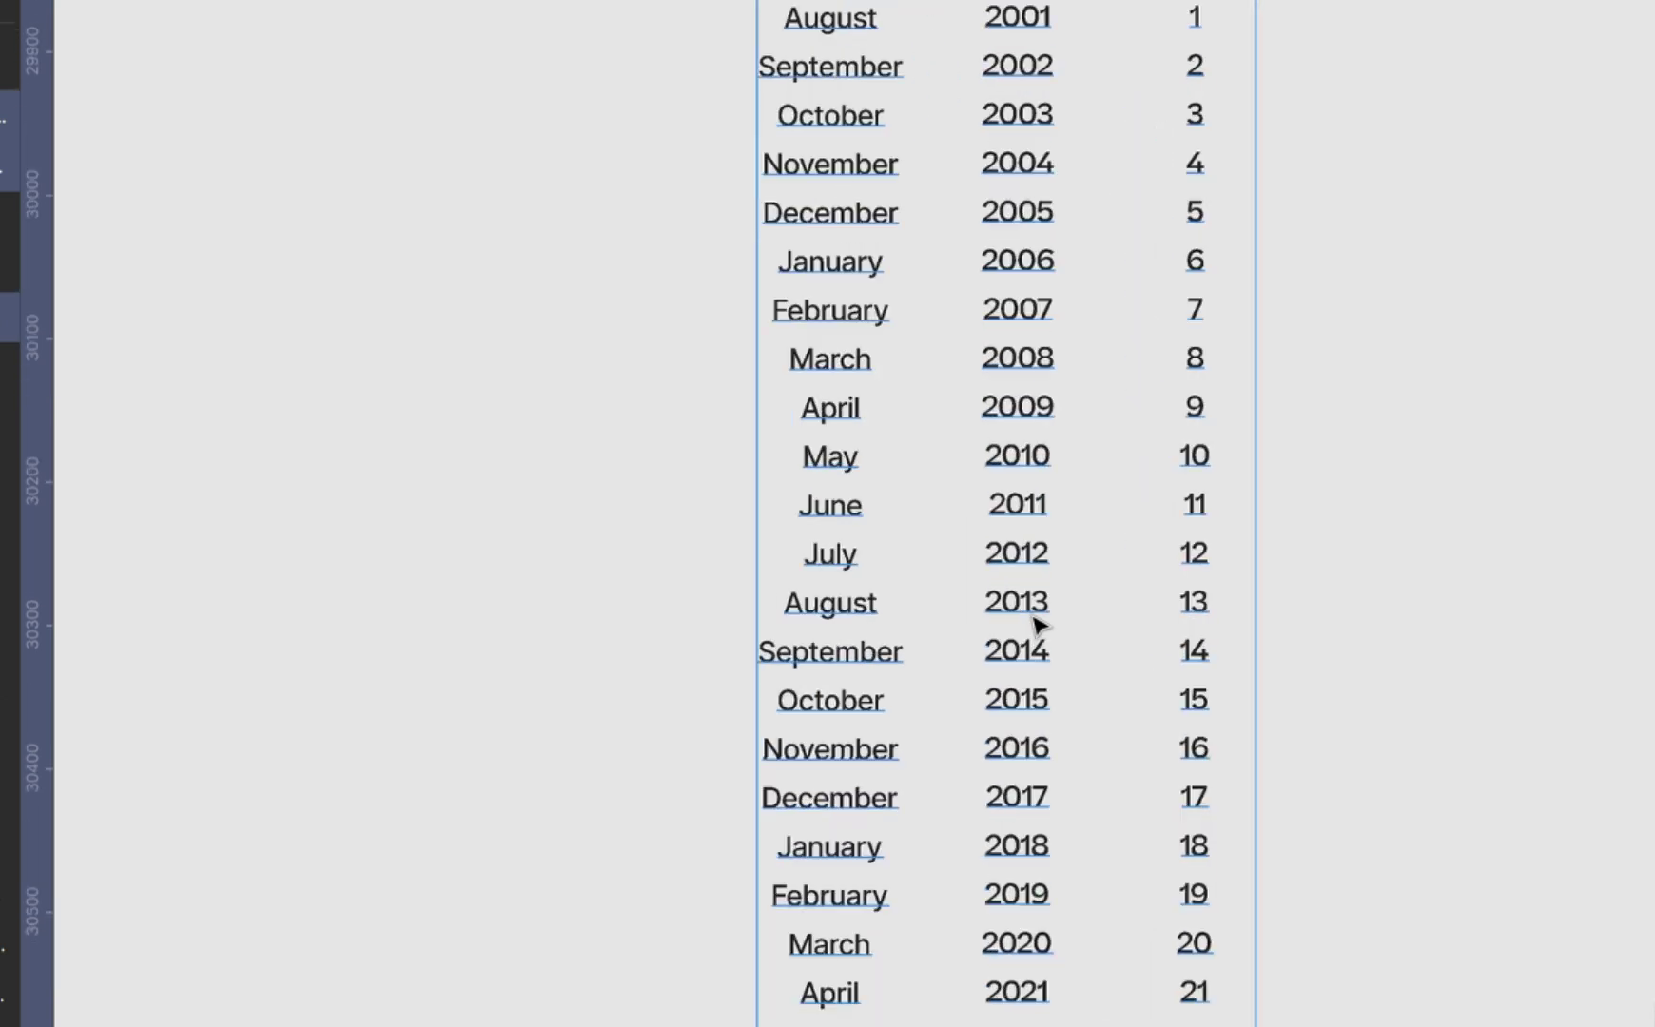
- Combine the three lists in one auto layout frame and reorder the columns as day, month, year
scroll(1038, 626, down, 4)
scroll(1038, 626, up, 8)
scroll(1038, 626, up, 15)
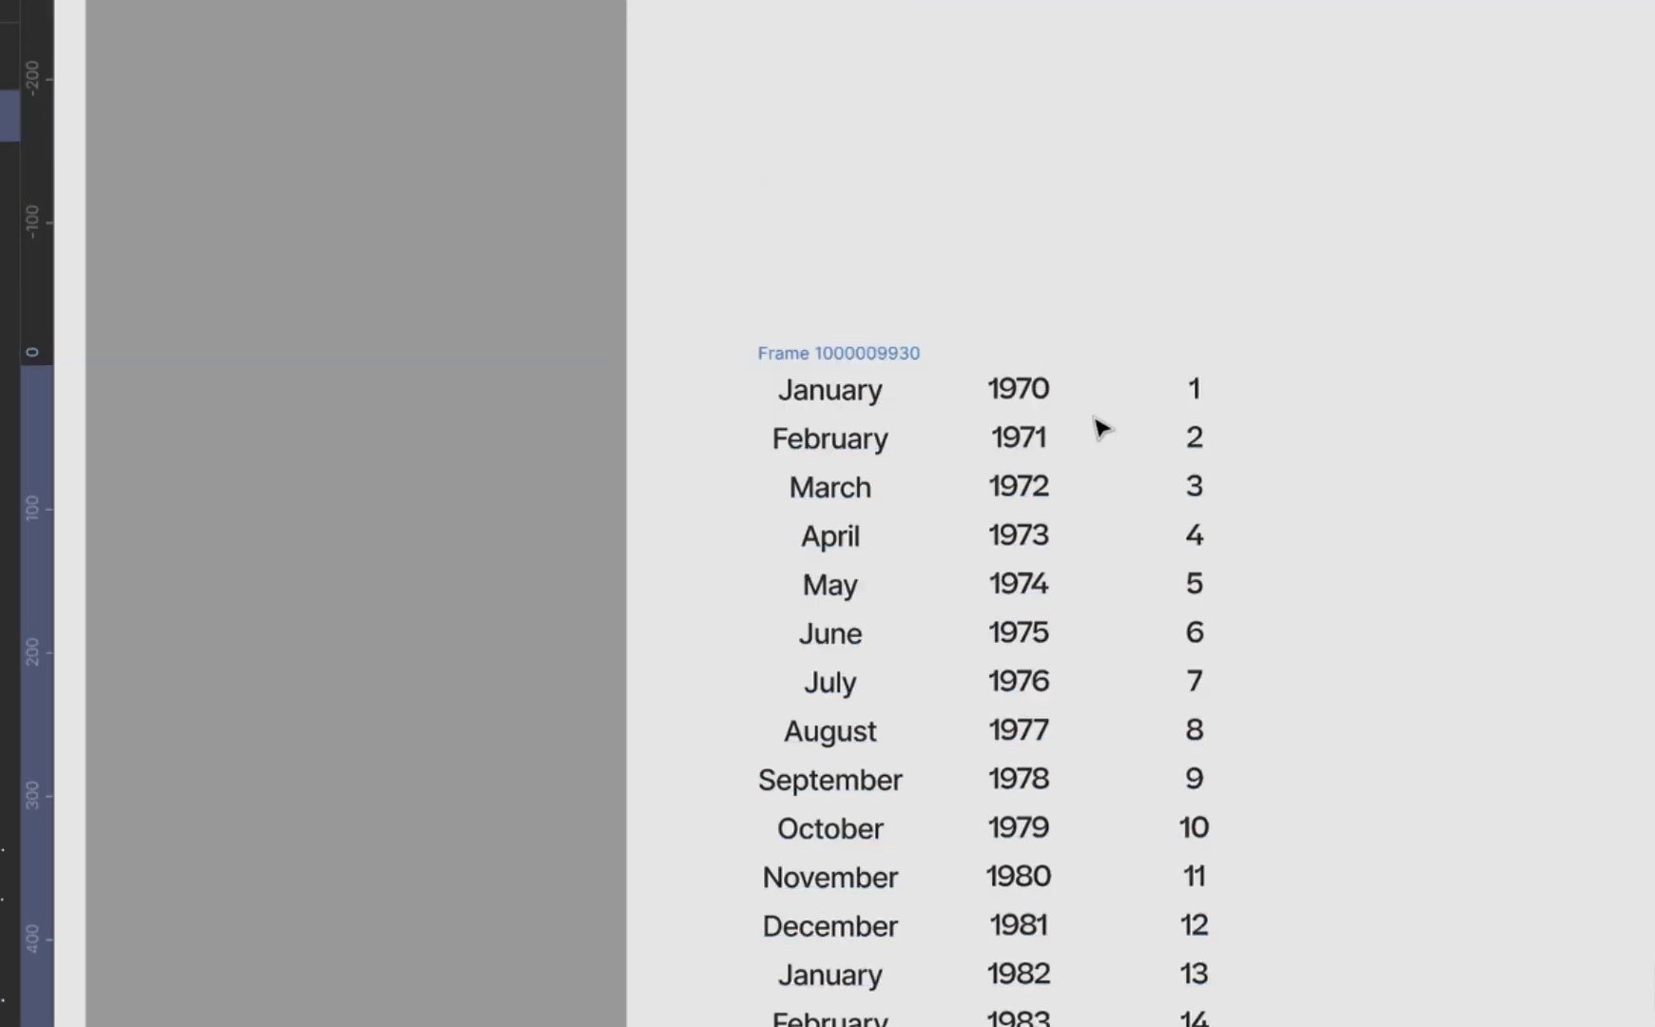
click(1031, 528)
key(Right)
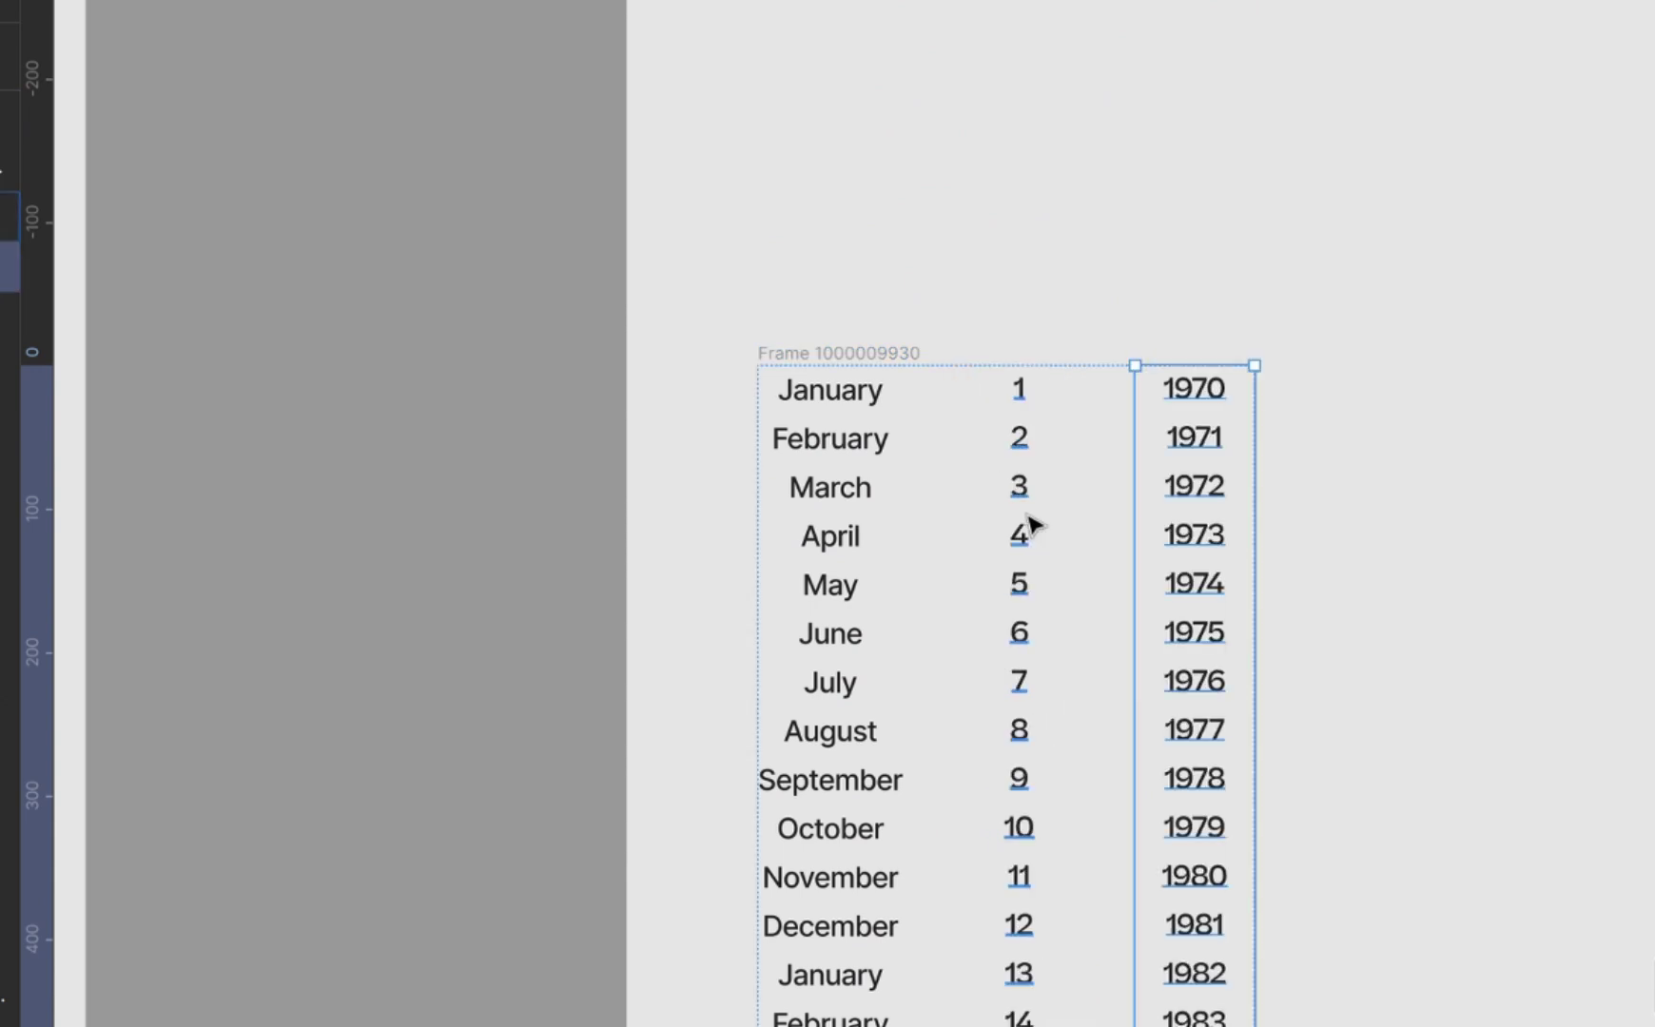
click(1031, 521)
key(Left)
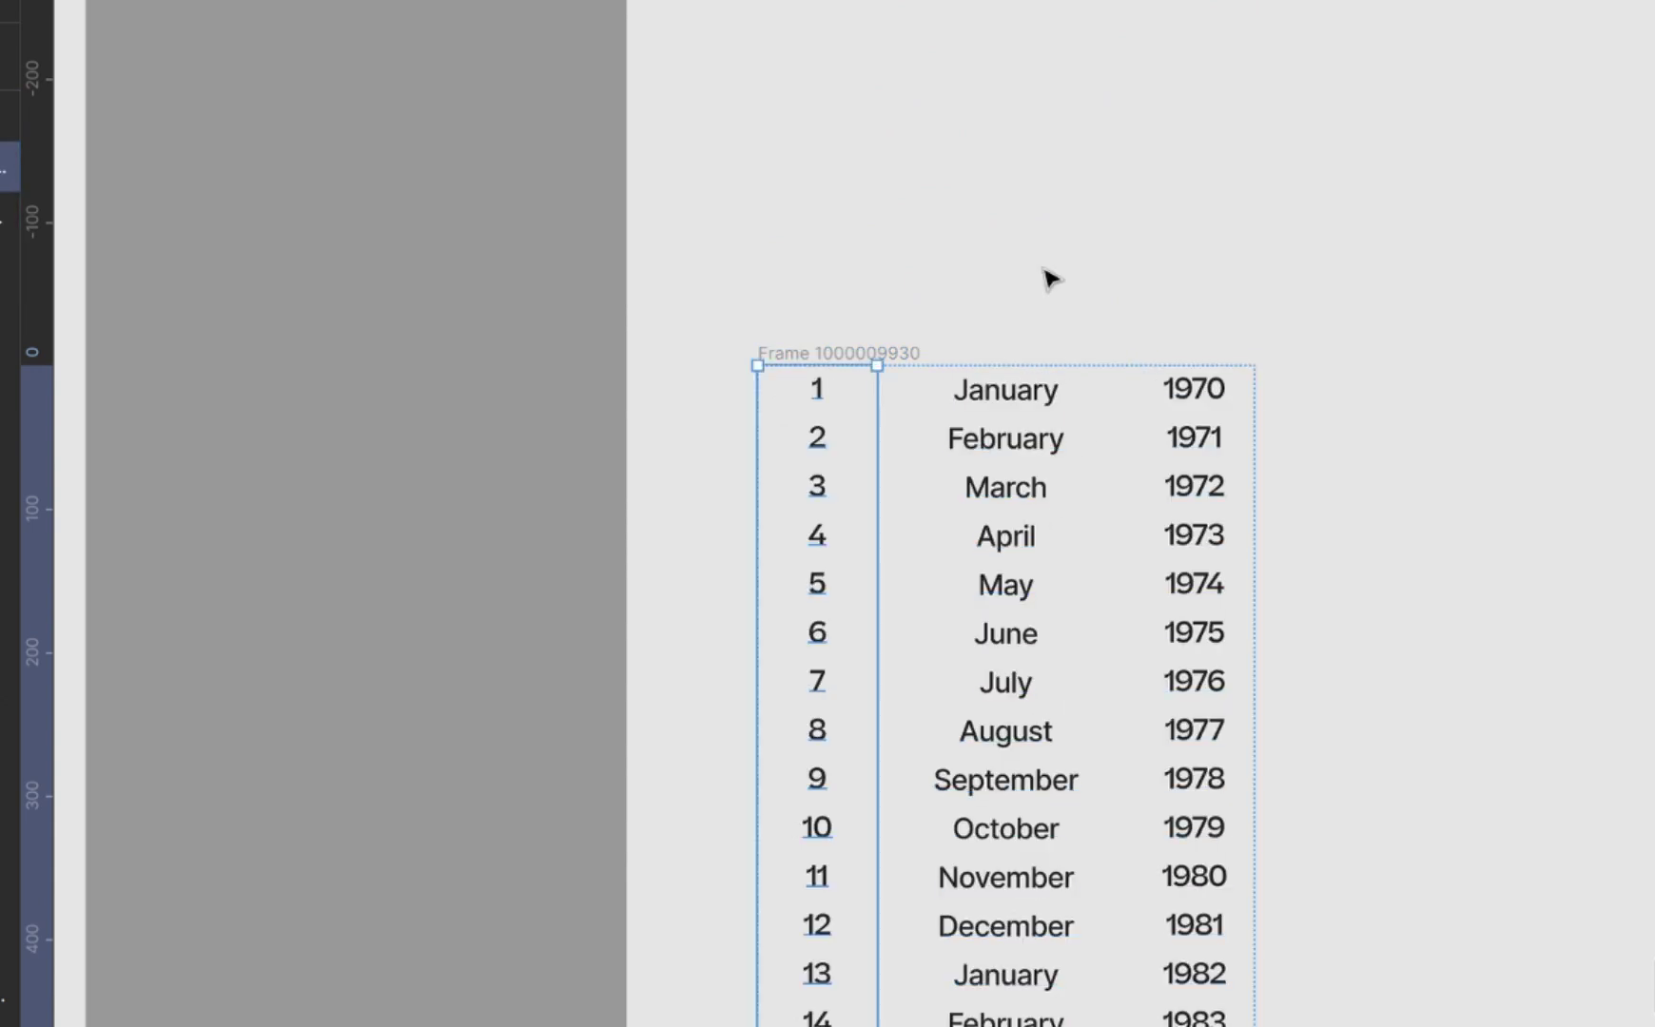
- Ungroup the auto layout frame, then move the three separate lists together further up the canvas
click(1045, 277)
click(824, 360)
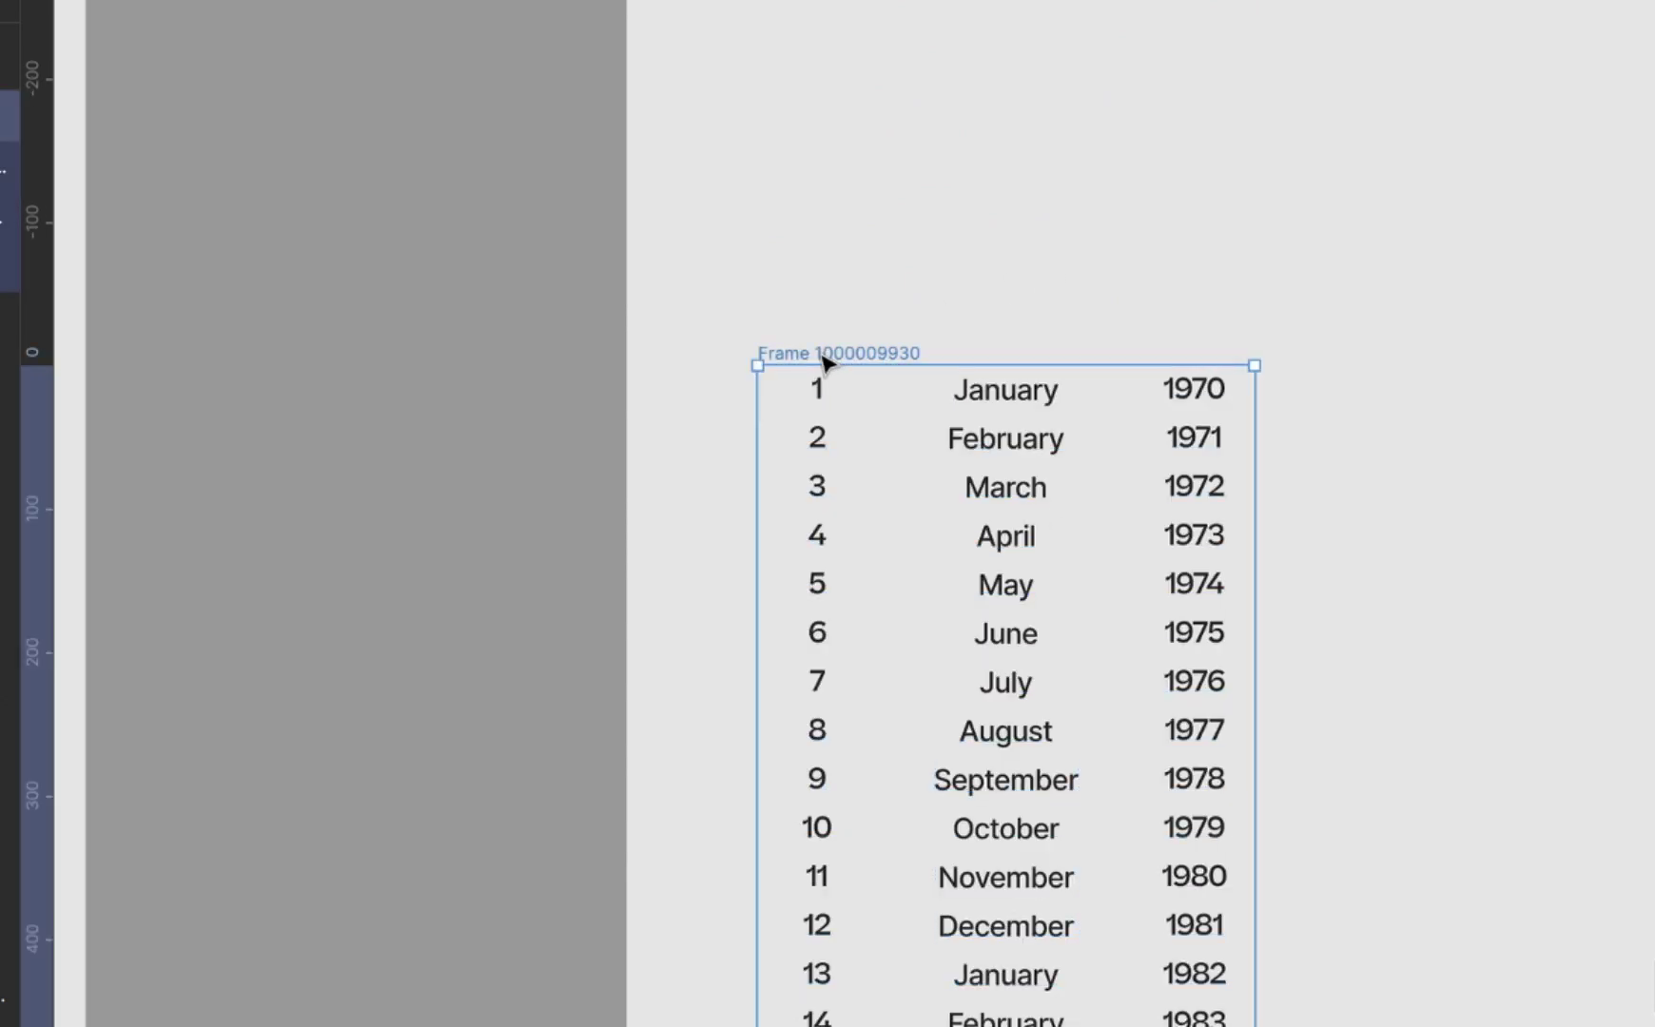
click(975, 283)
drag(734, 250, 1424, 612)
drag(1023, 418, 1045, 181)
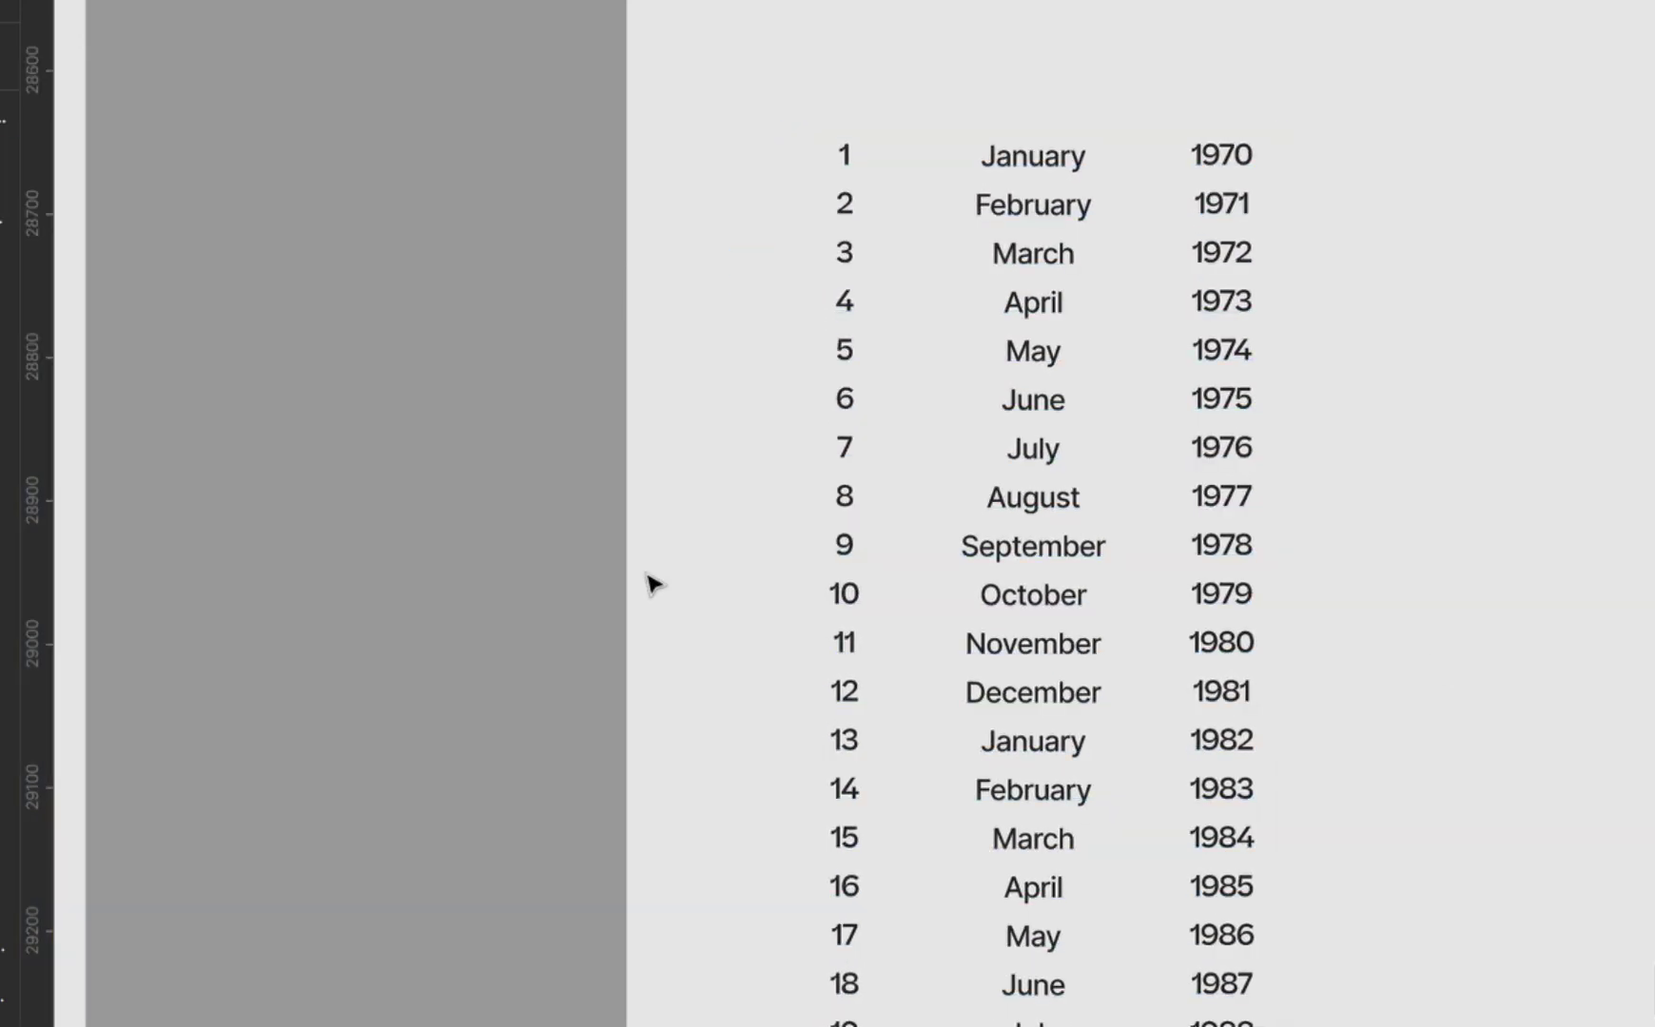
- Draw a white 375 × 321 frame at X 0, Y 491, filling the lower part of the date frame
scroll(654, 582, right, 2)
scroll(656, 581, left, 6)
scroll(656, 582, left, 4)
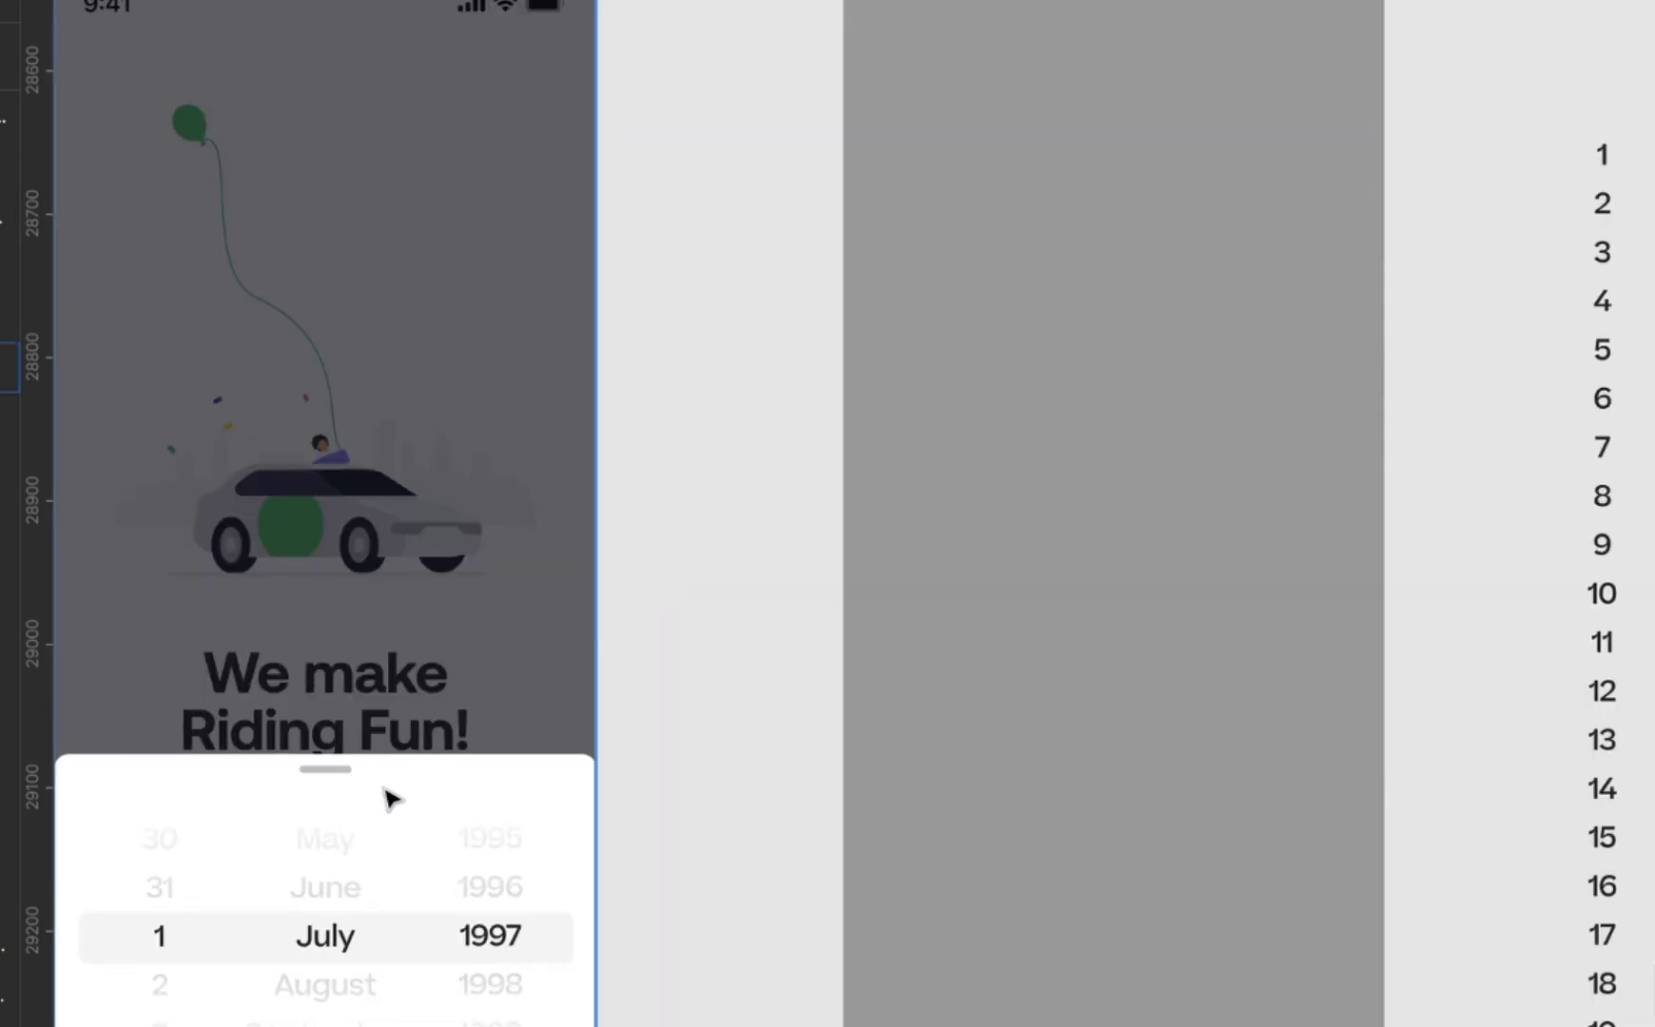
key(r)
mouse_move(856, 671)
mouse_down()
mouse_move(1109, 971)
mouse_move(1384, 1026)
mouse_up()
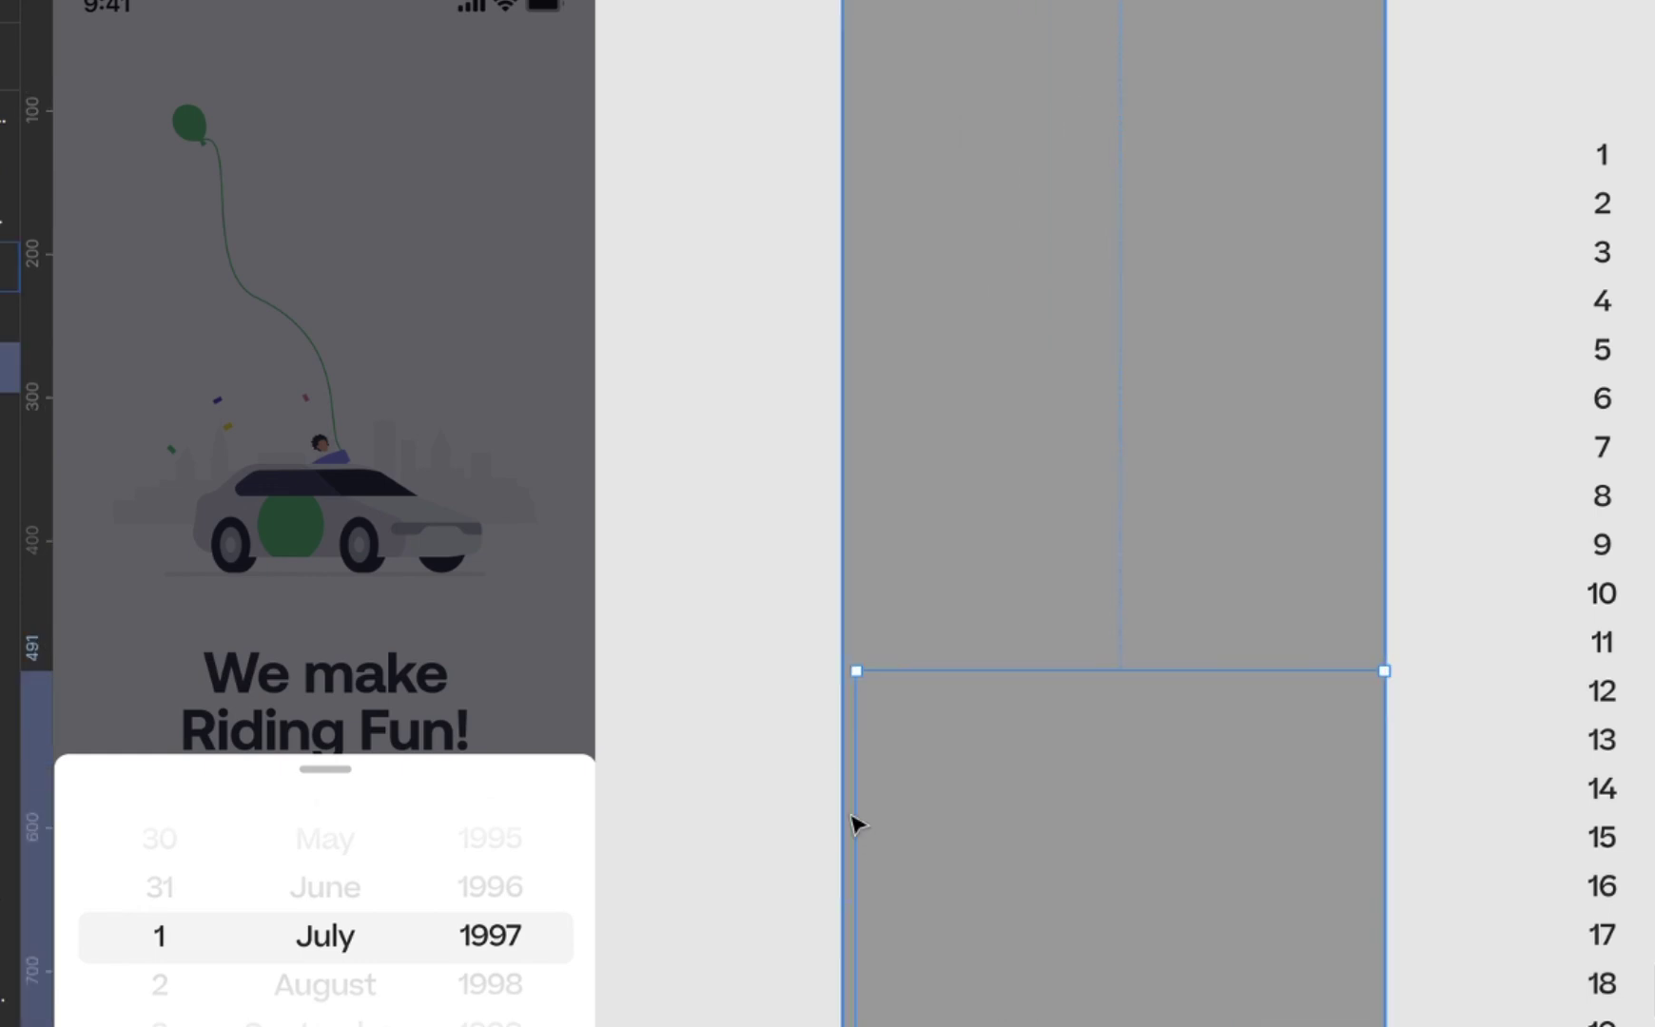
drag(859, 837, 857, 836)
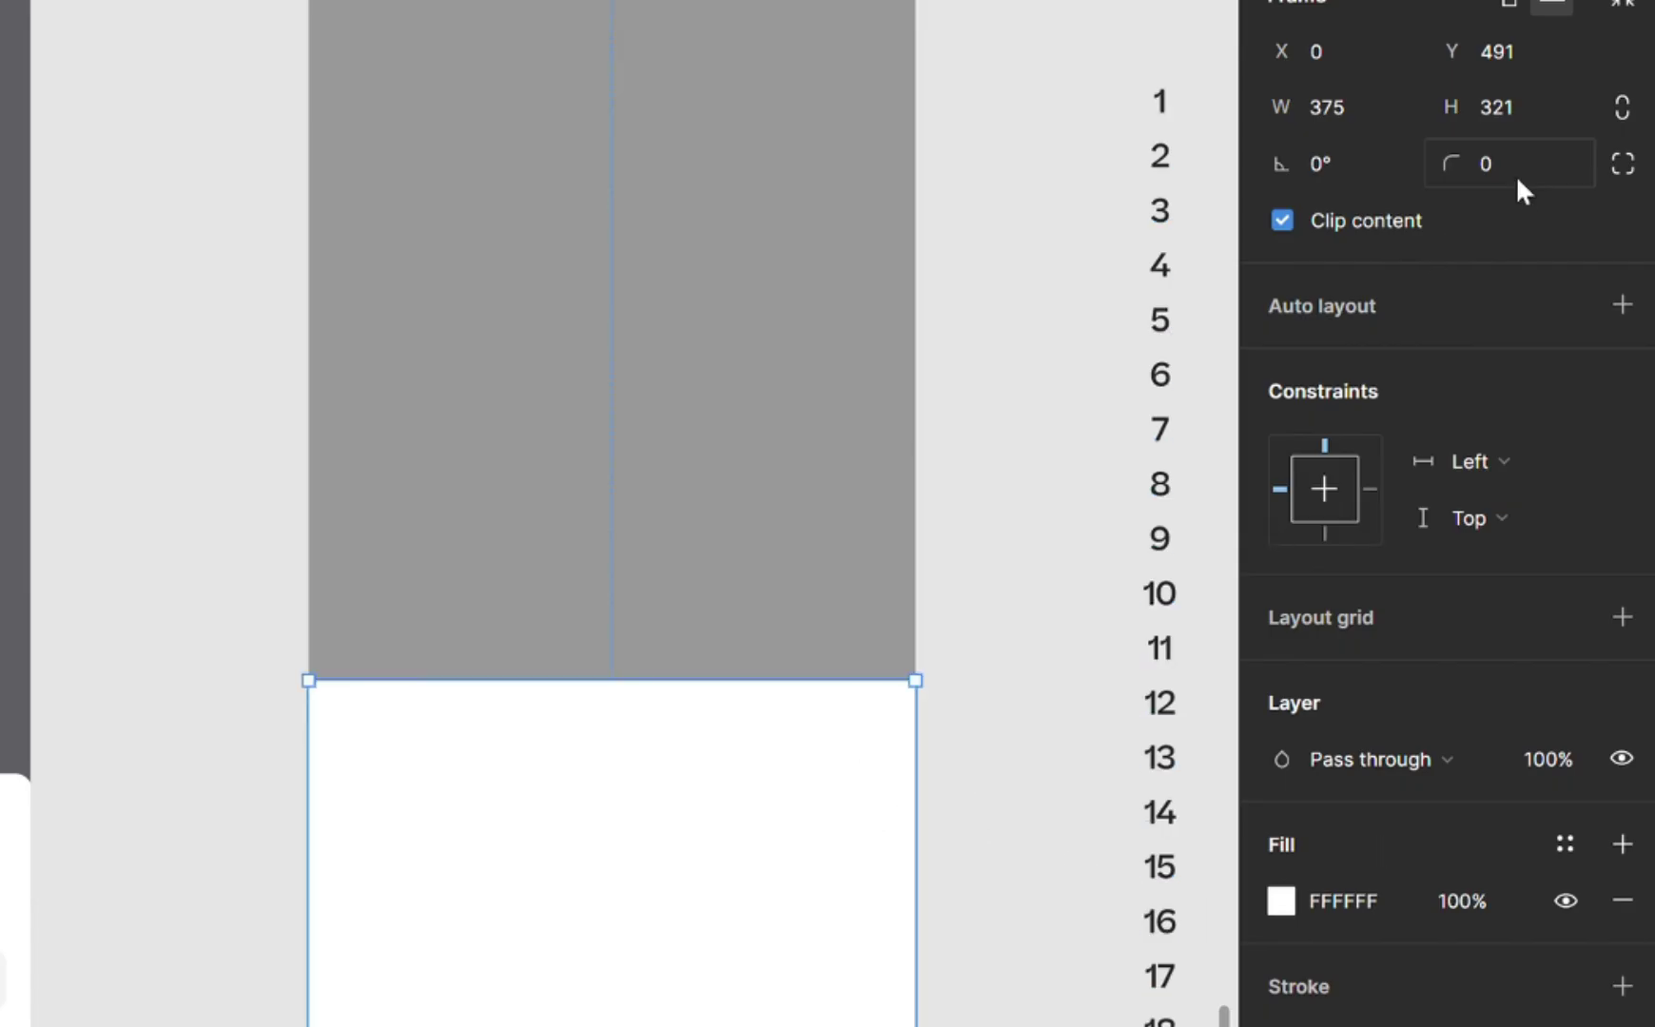
- Round the white sheet's top corners to 12 and copy the grey handle from the onboard sheet to its top centre
click(1638, 171)
click(921, 259)
text(12)
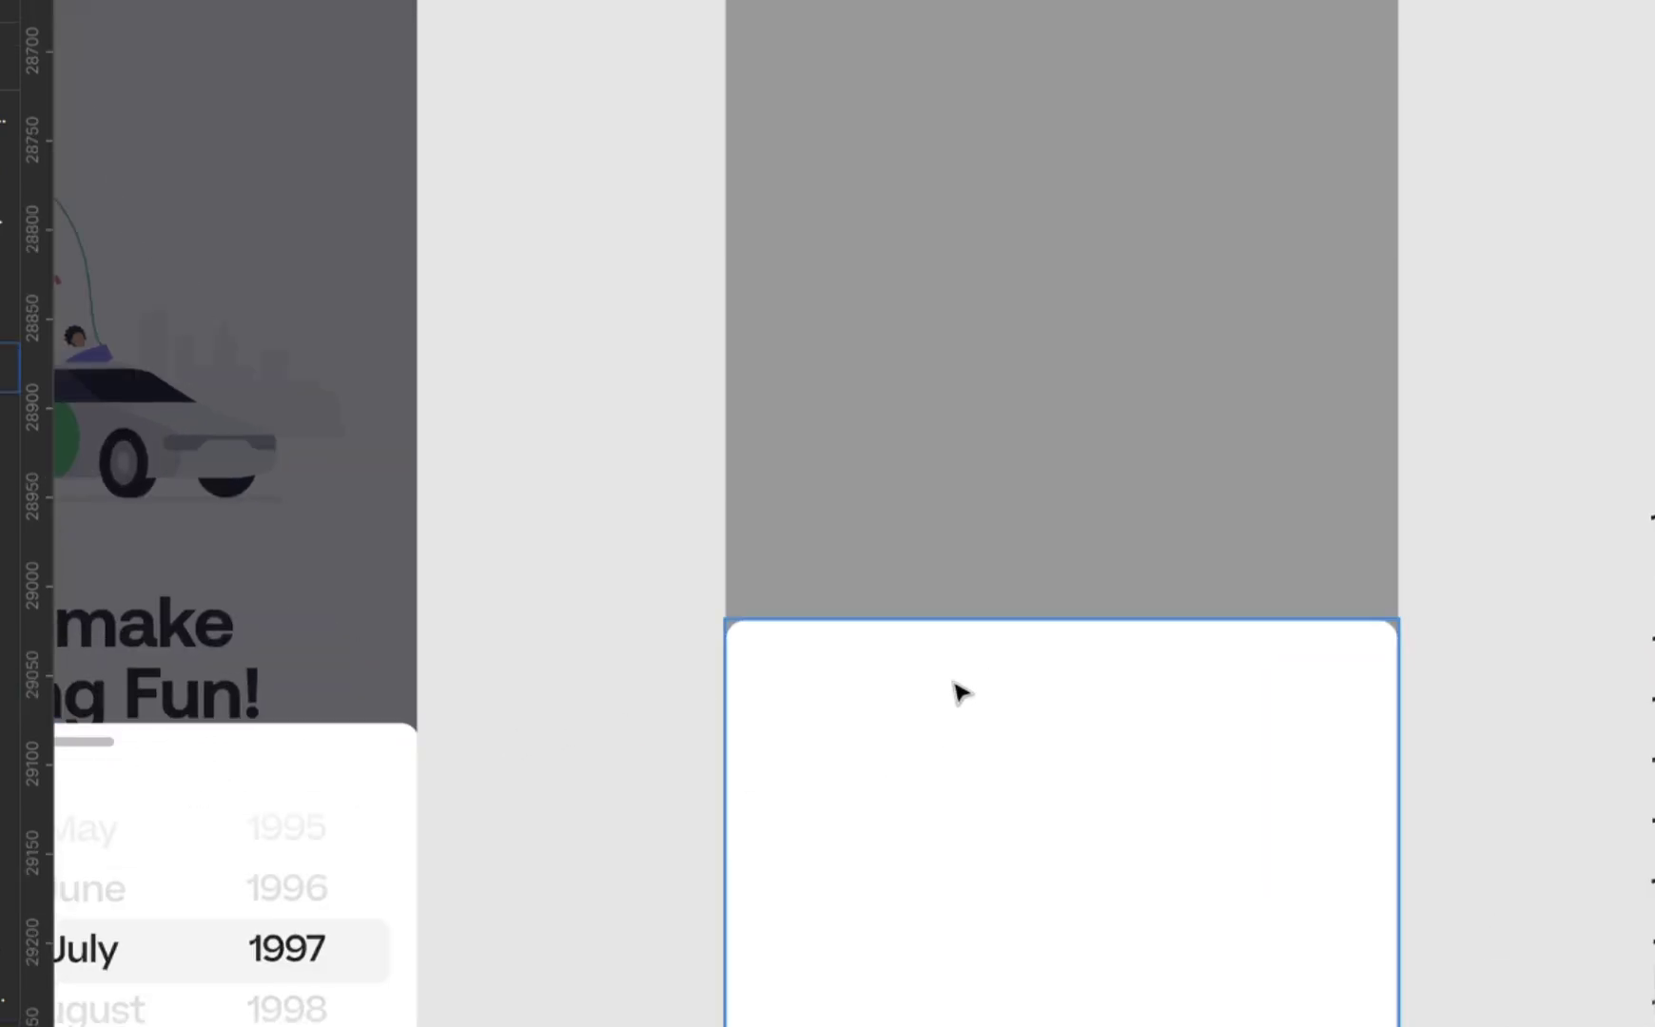
drag(112, 757, 1132, 659)
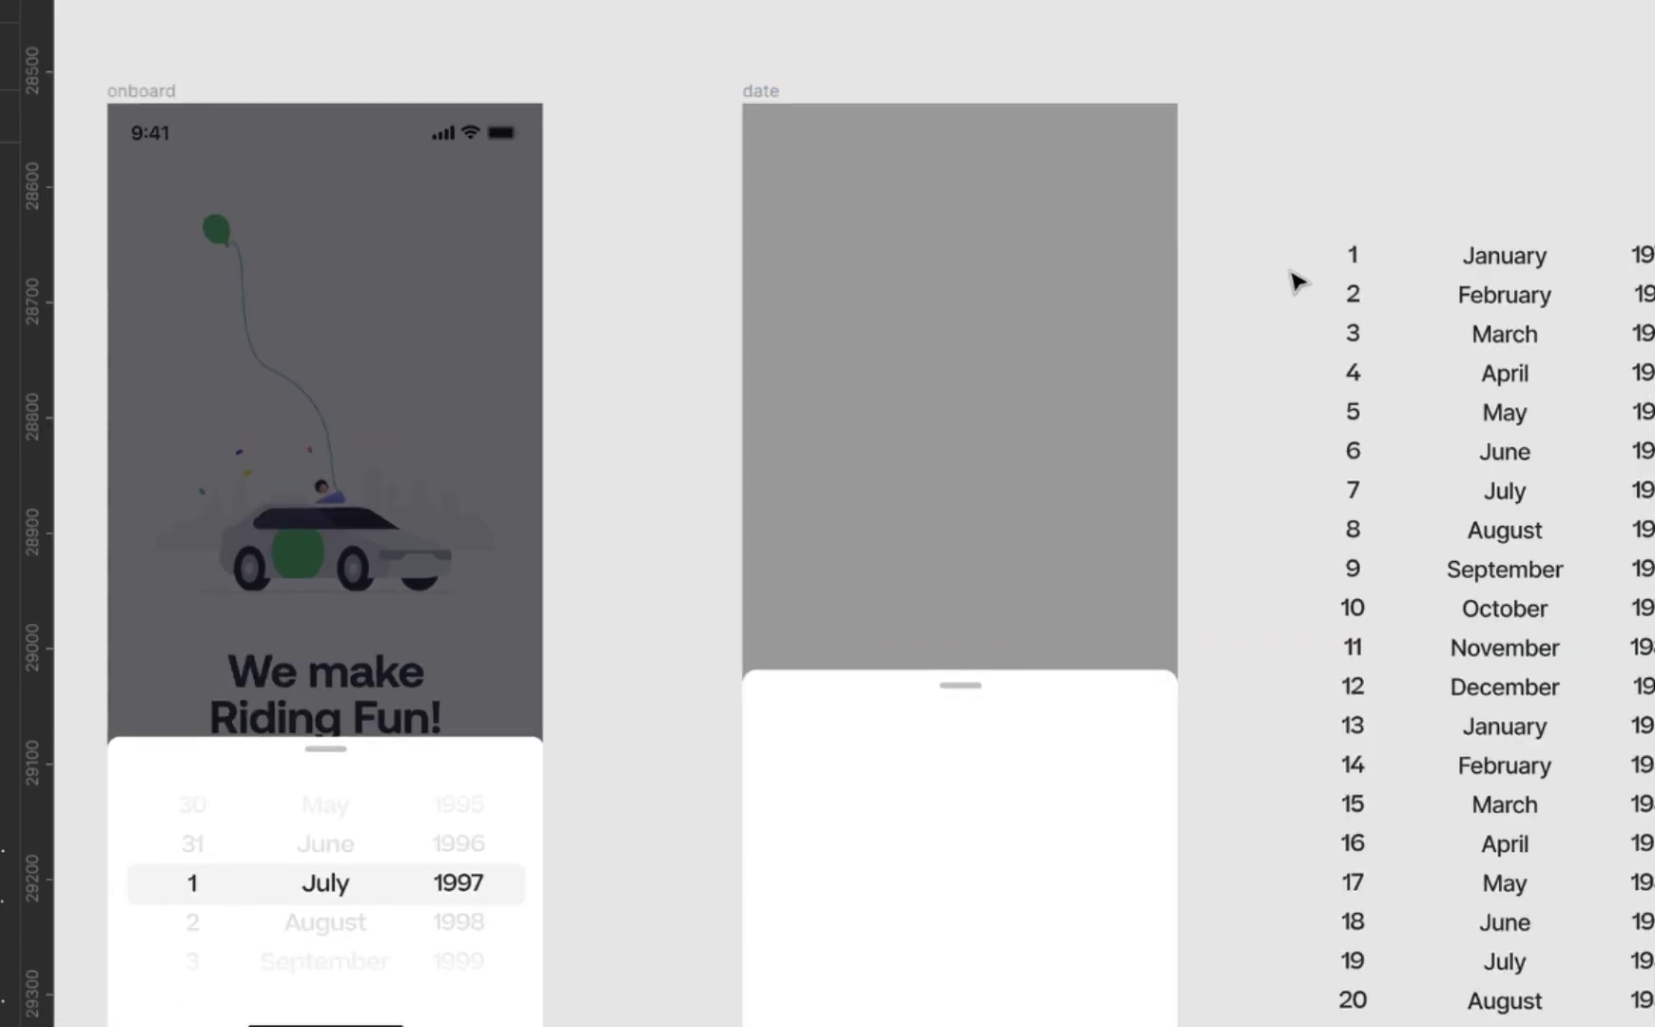
- Wrap the day list in its own frame with a height of 150 and a black stroke
click(1369, 366)
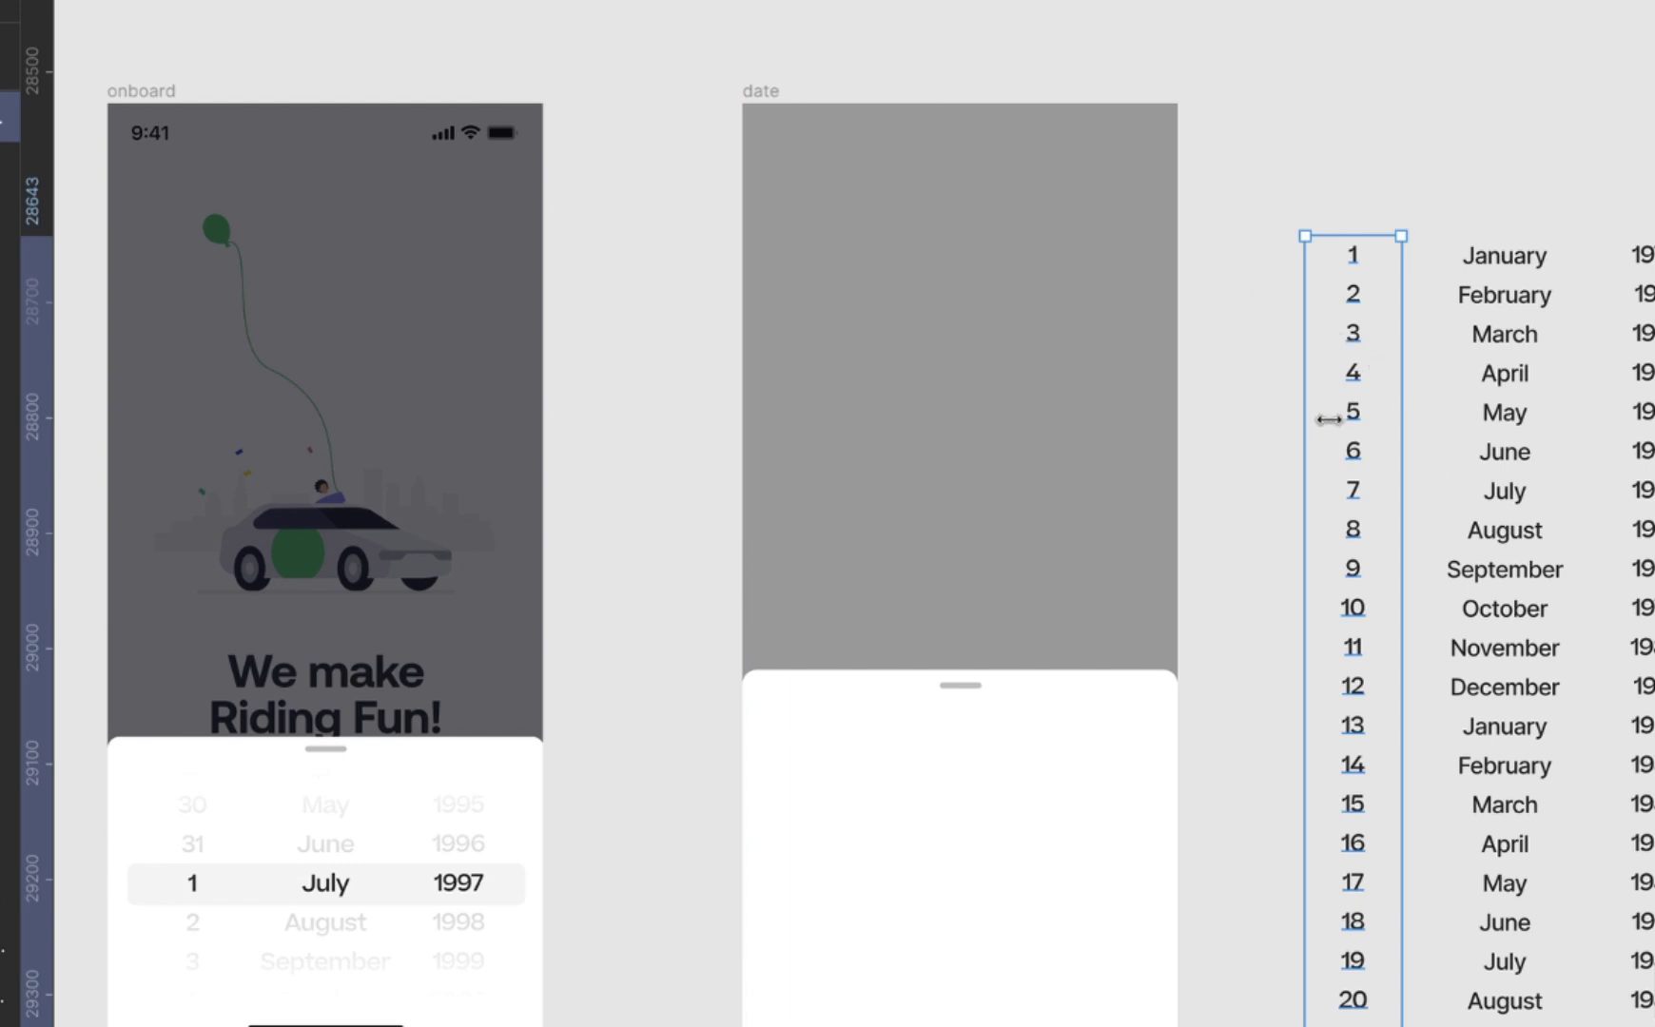
scroll(1369, 305, up, 3)
right_click(1343, 302)
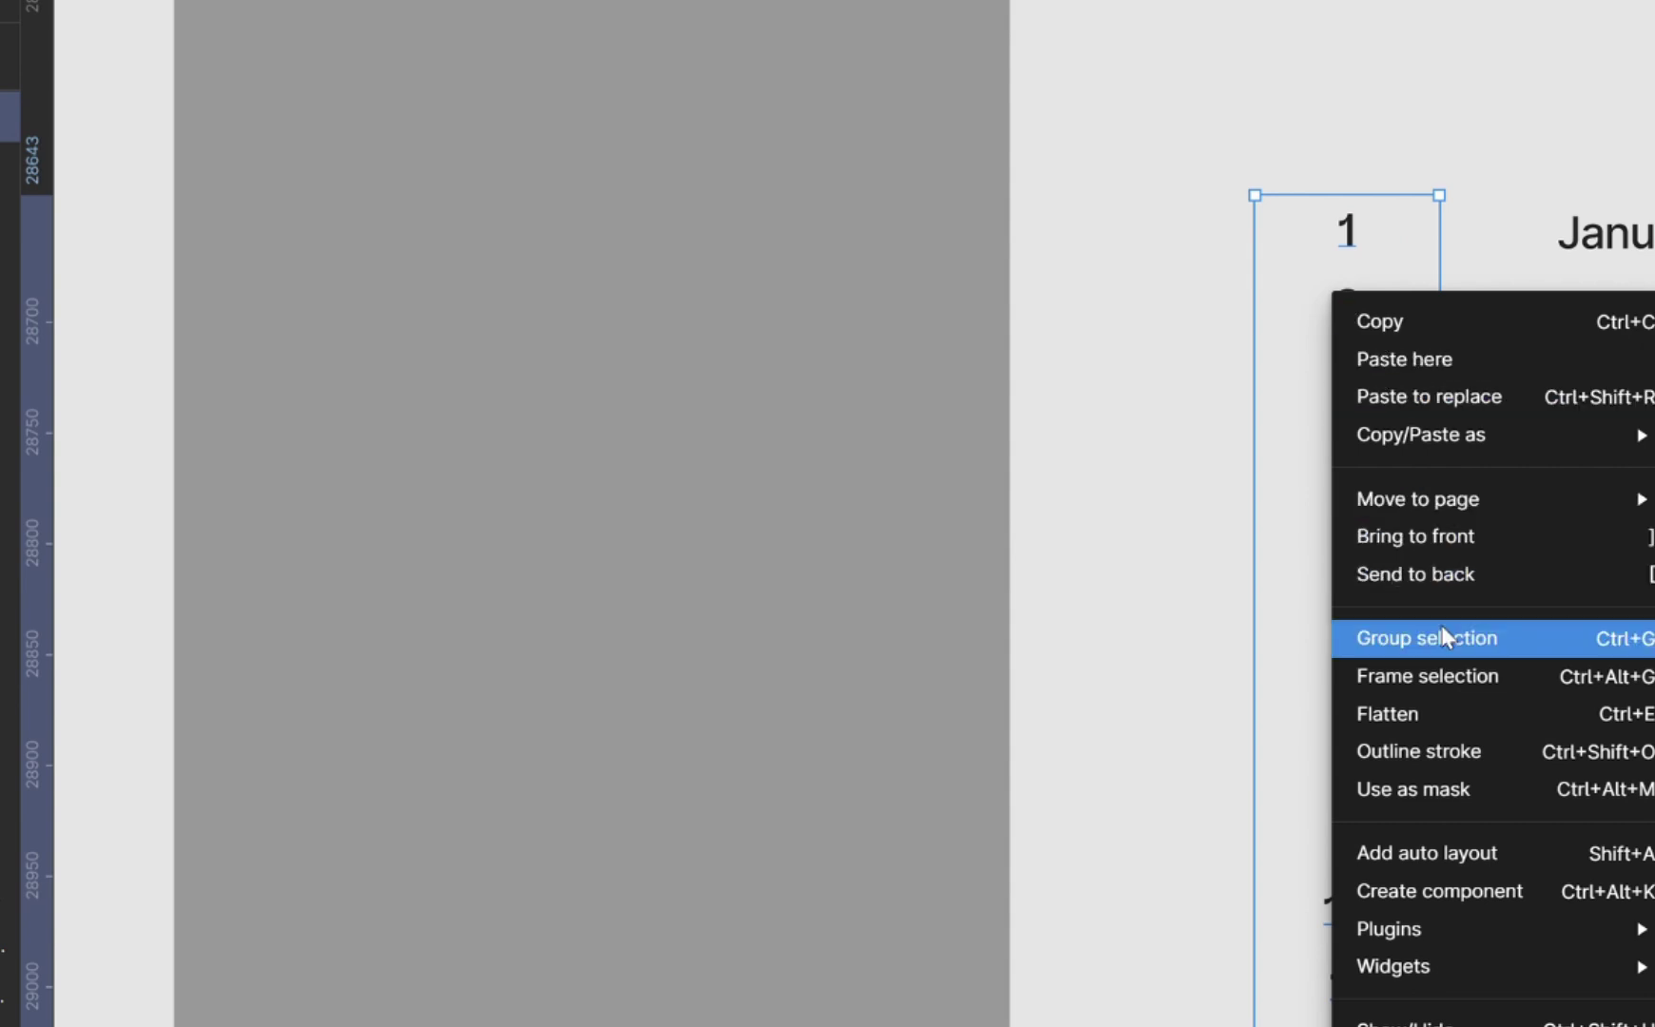
click(1446, 687)
scroll(1305, 333, right, 4)
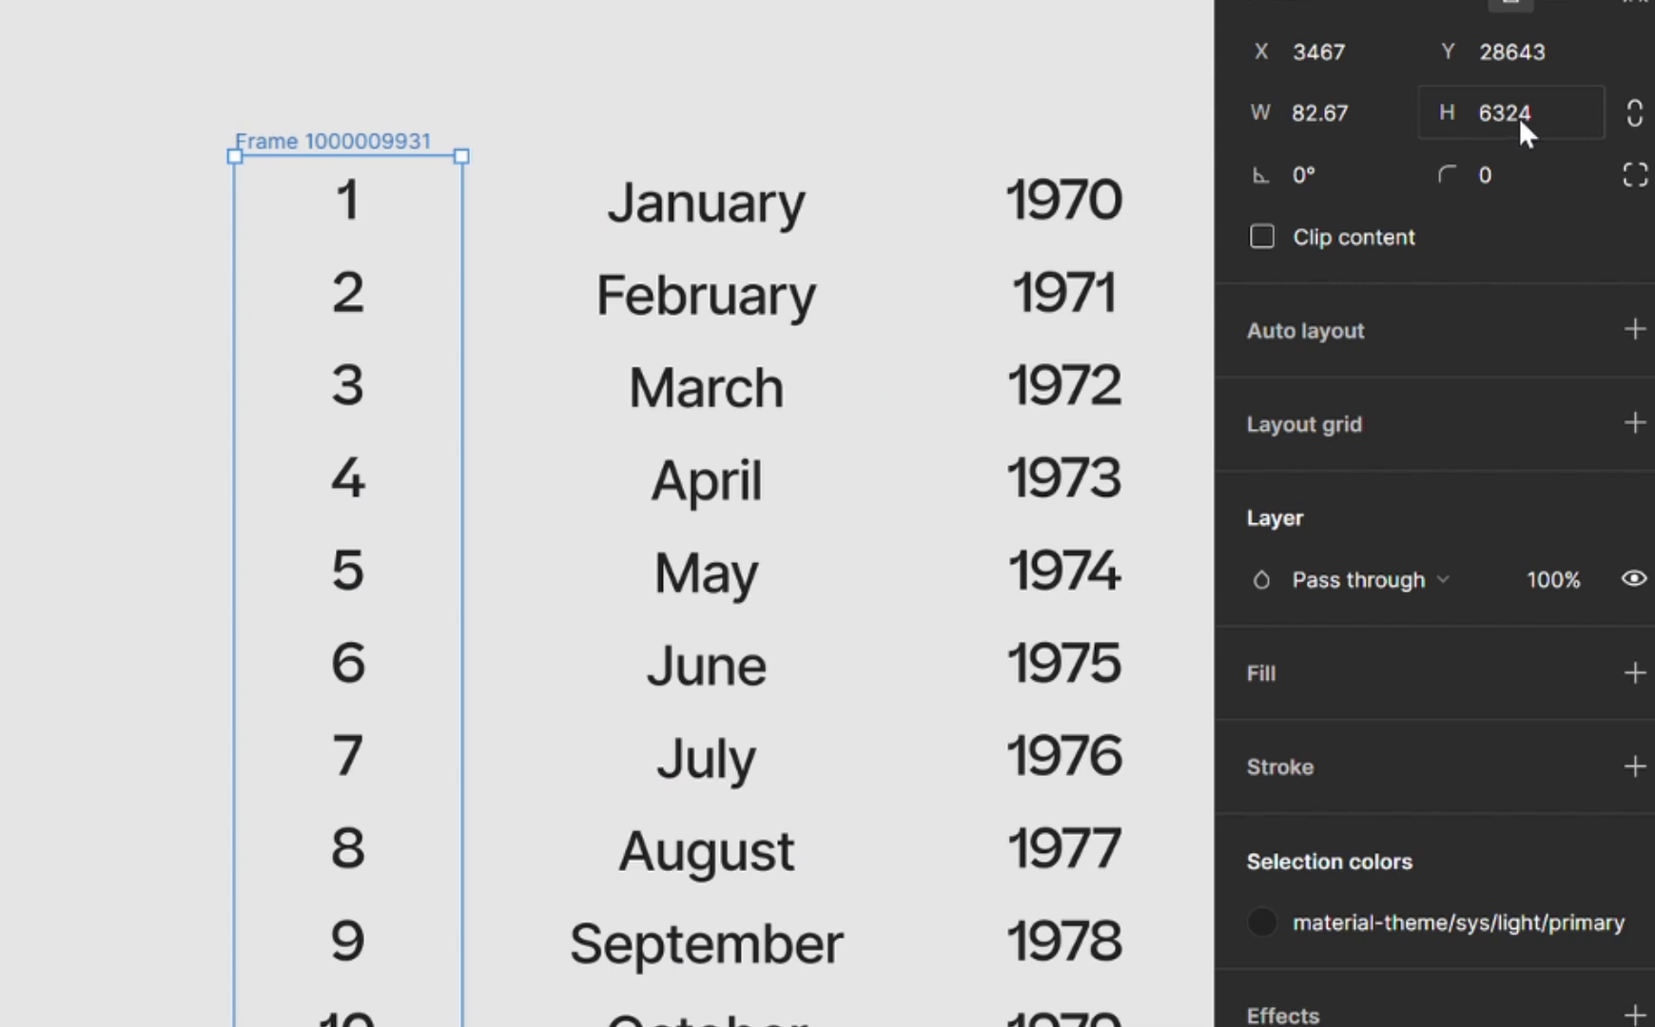
click(1519, 116)
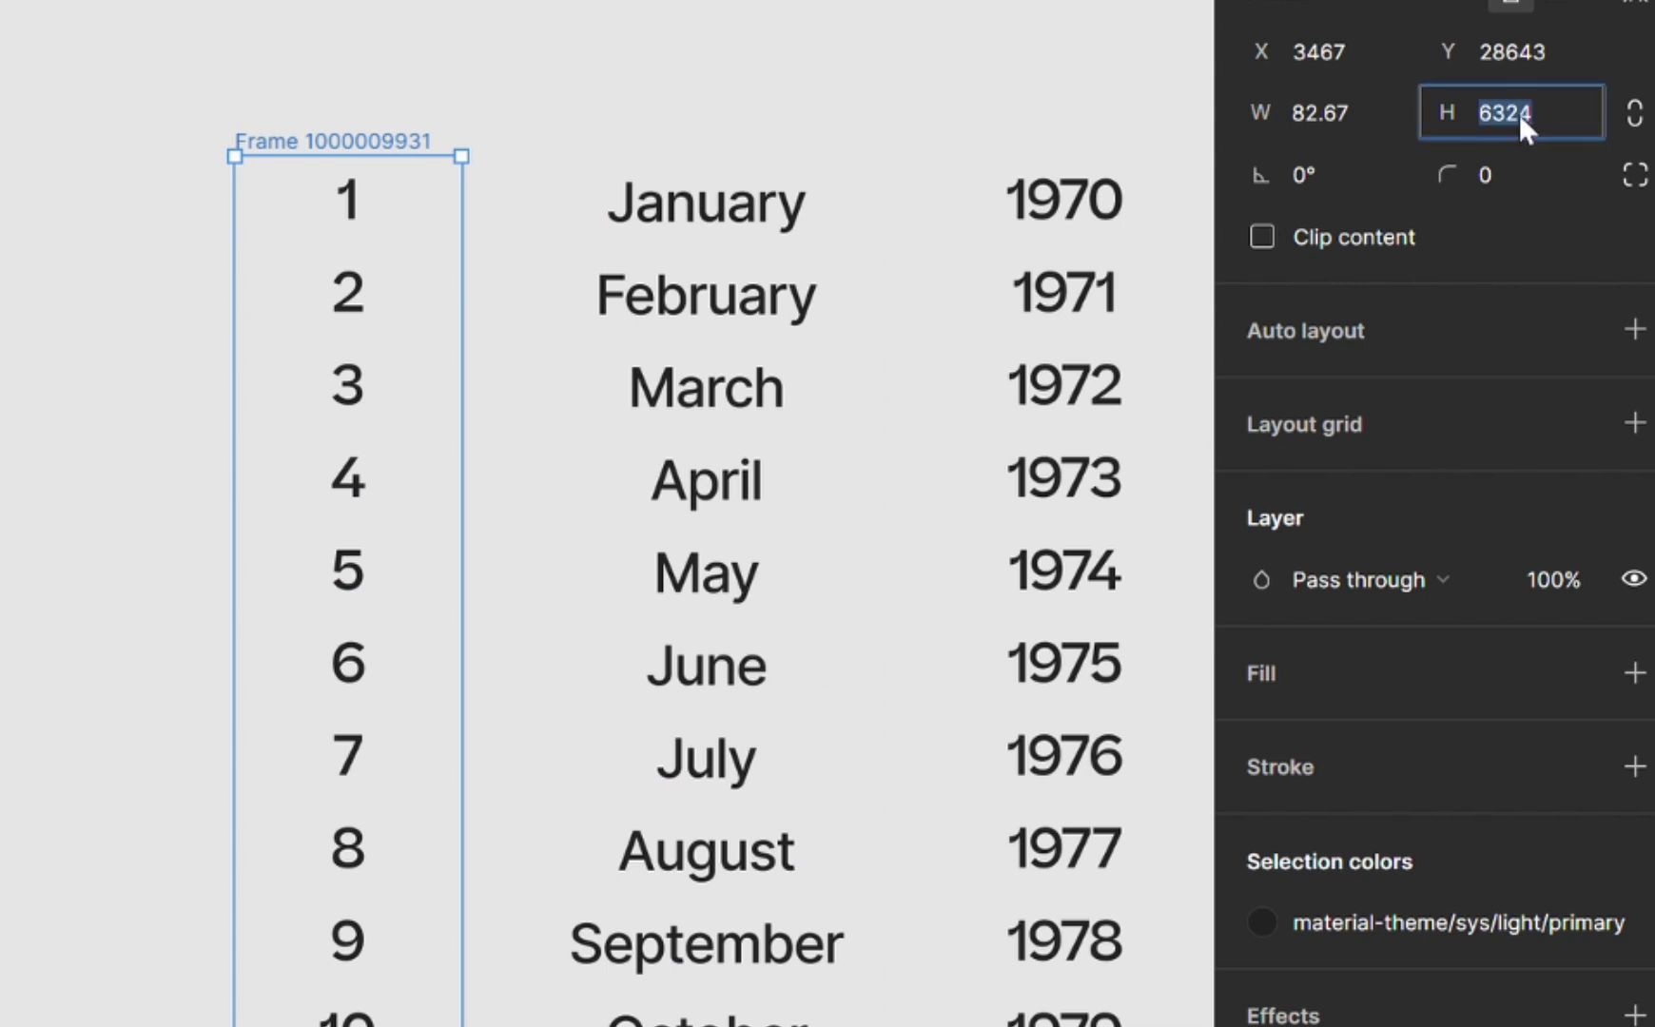
text(300)
key(Return)
click(1519, 112)
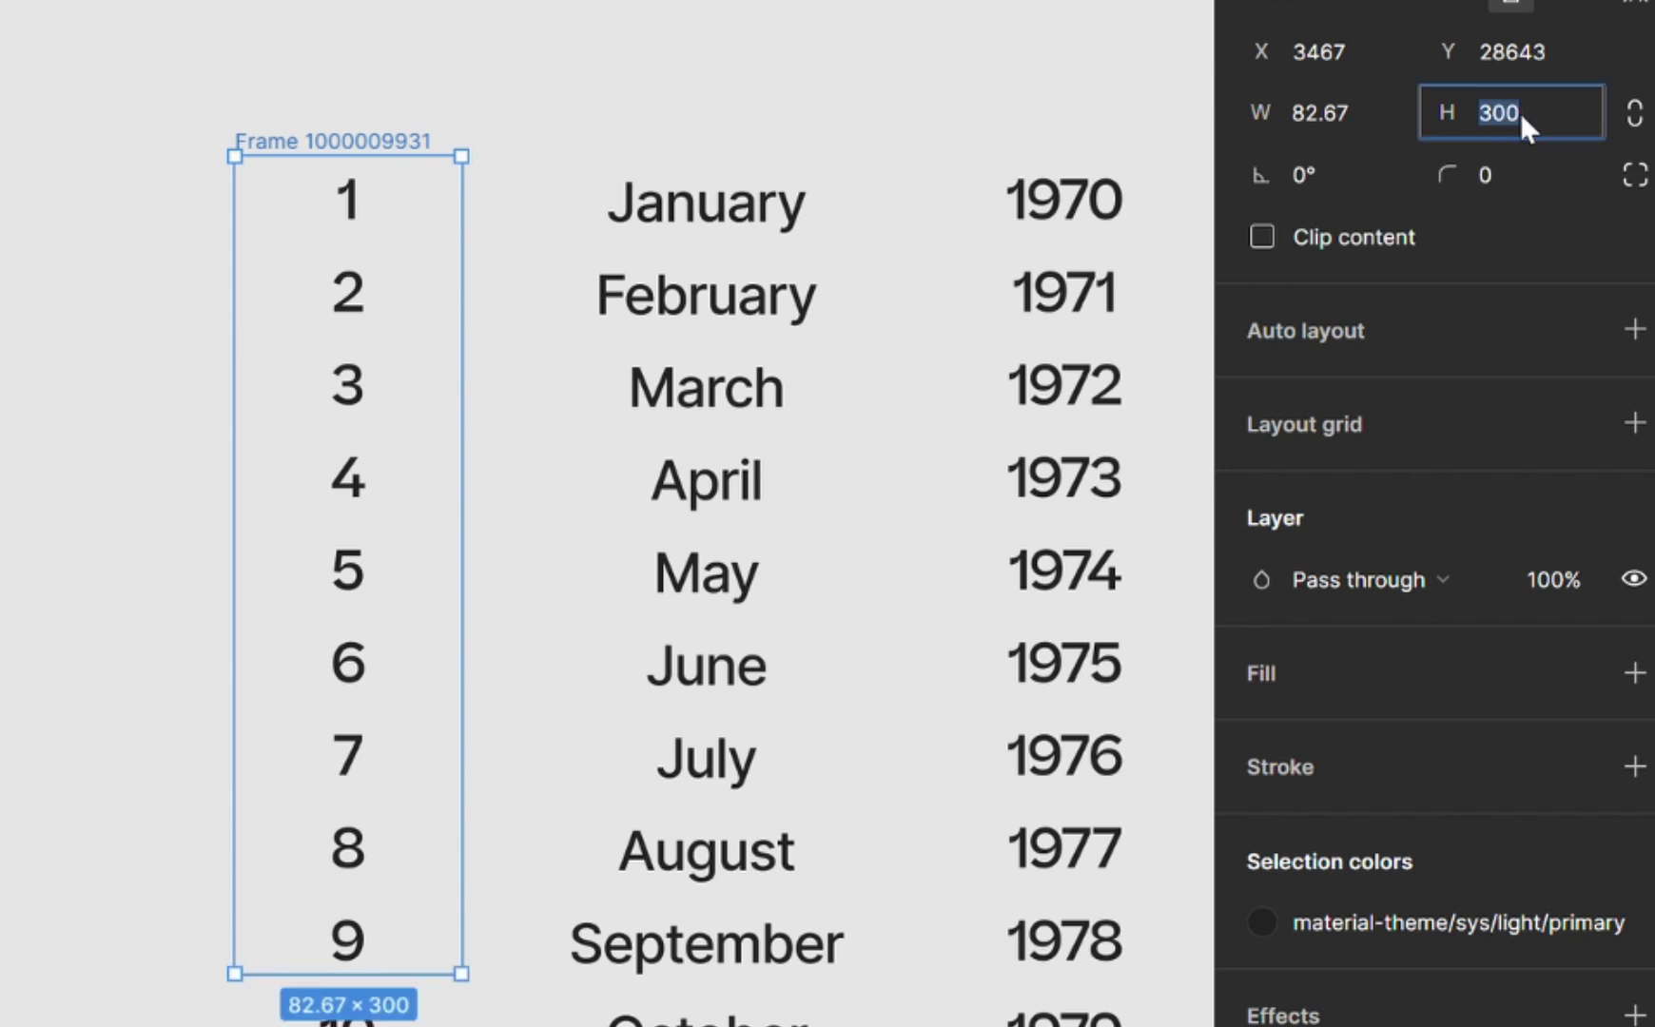
text(150)
key(Return)
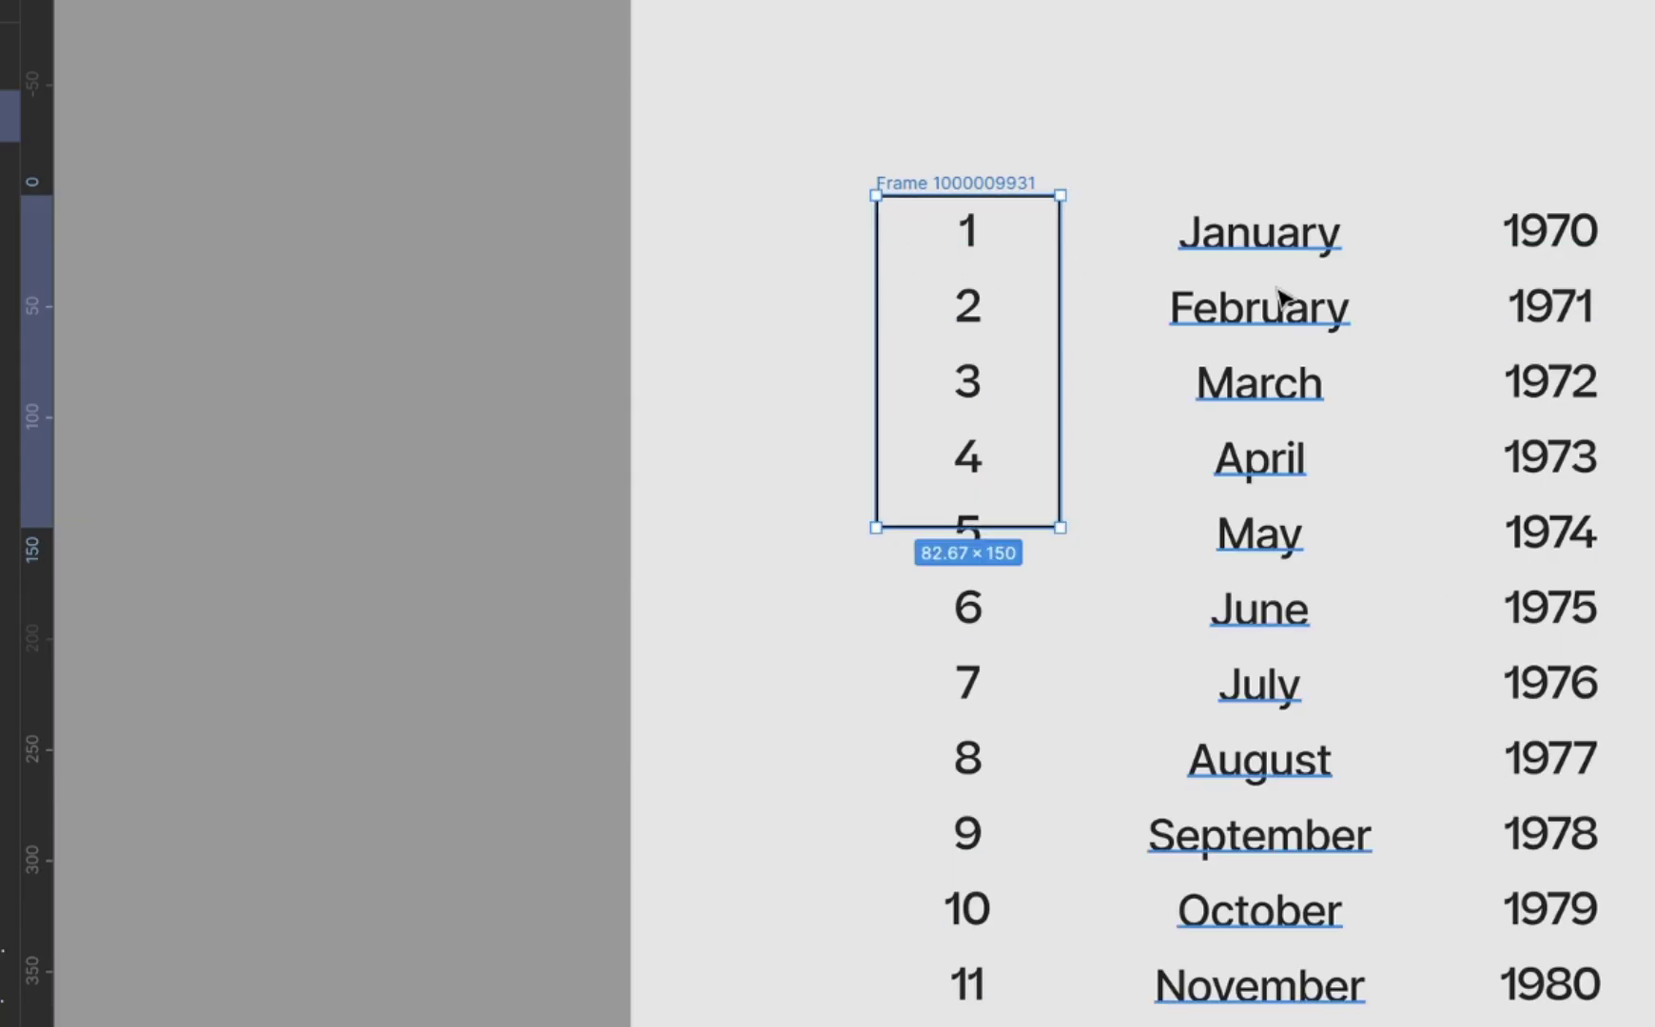
- Wrap the month list in its own frame with a height of 150 and a black stroke
click(1280, 291)
right_click(1279, 291)
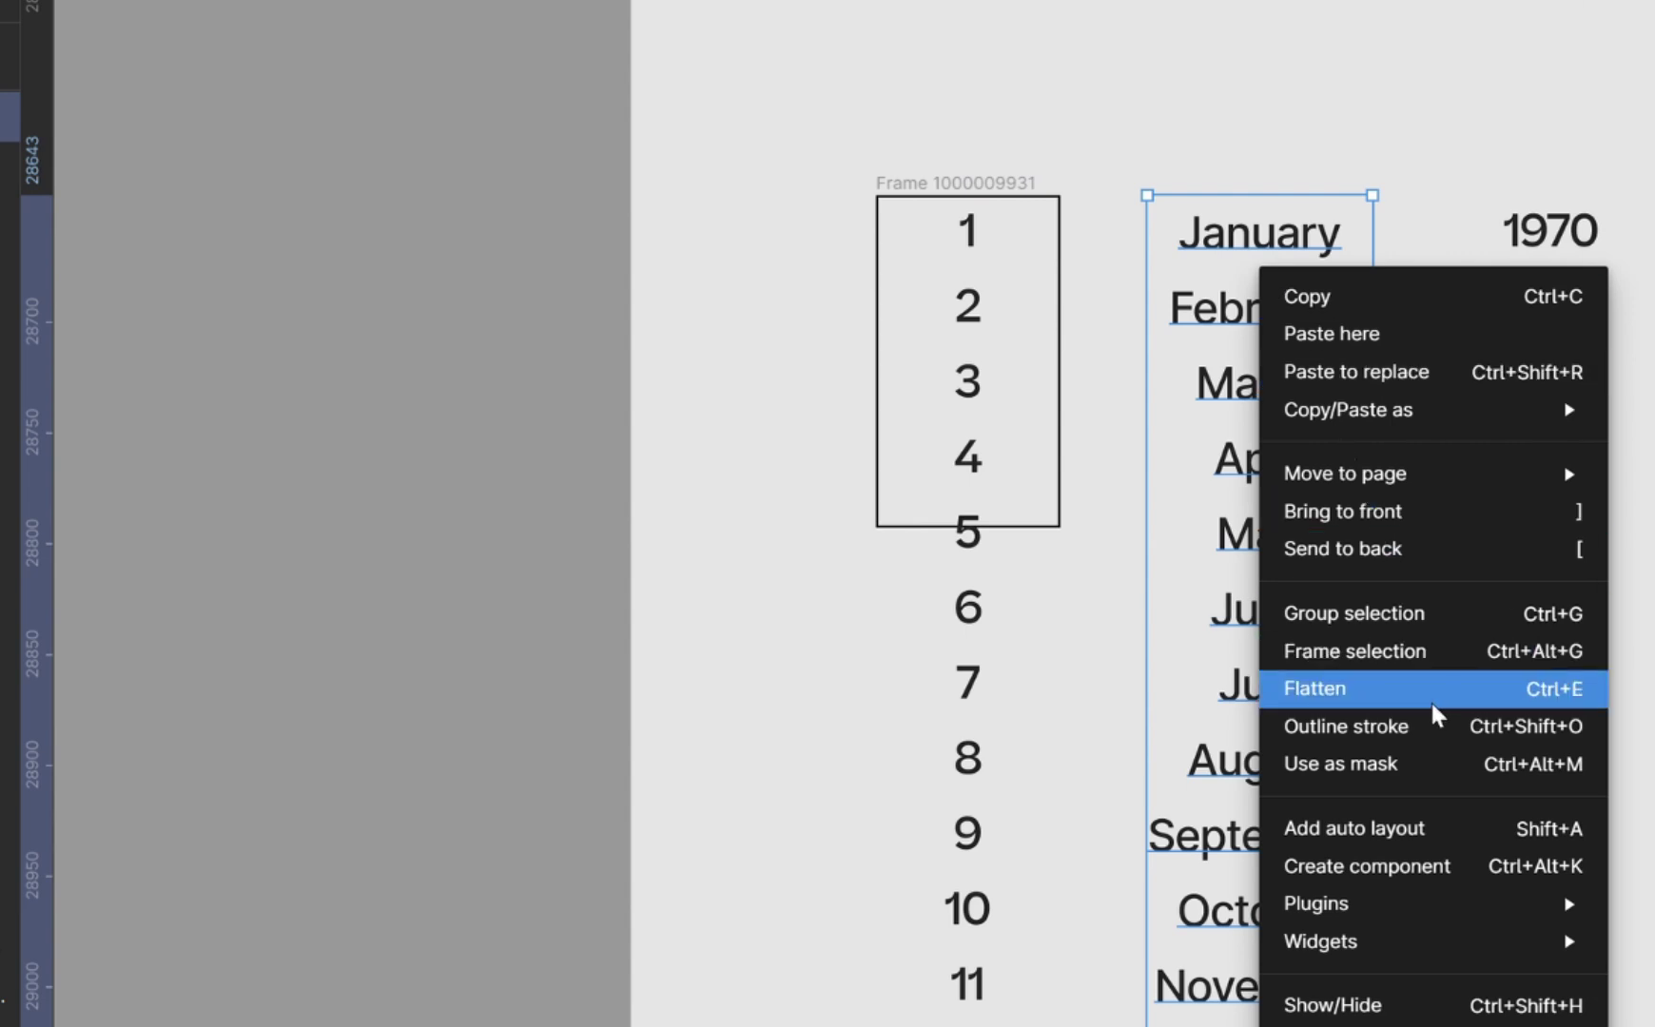
click(1382, 653)
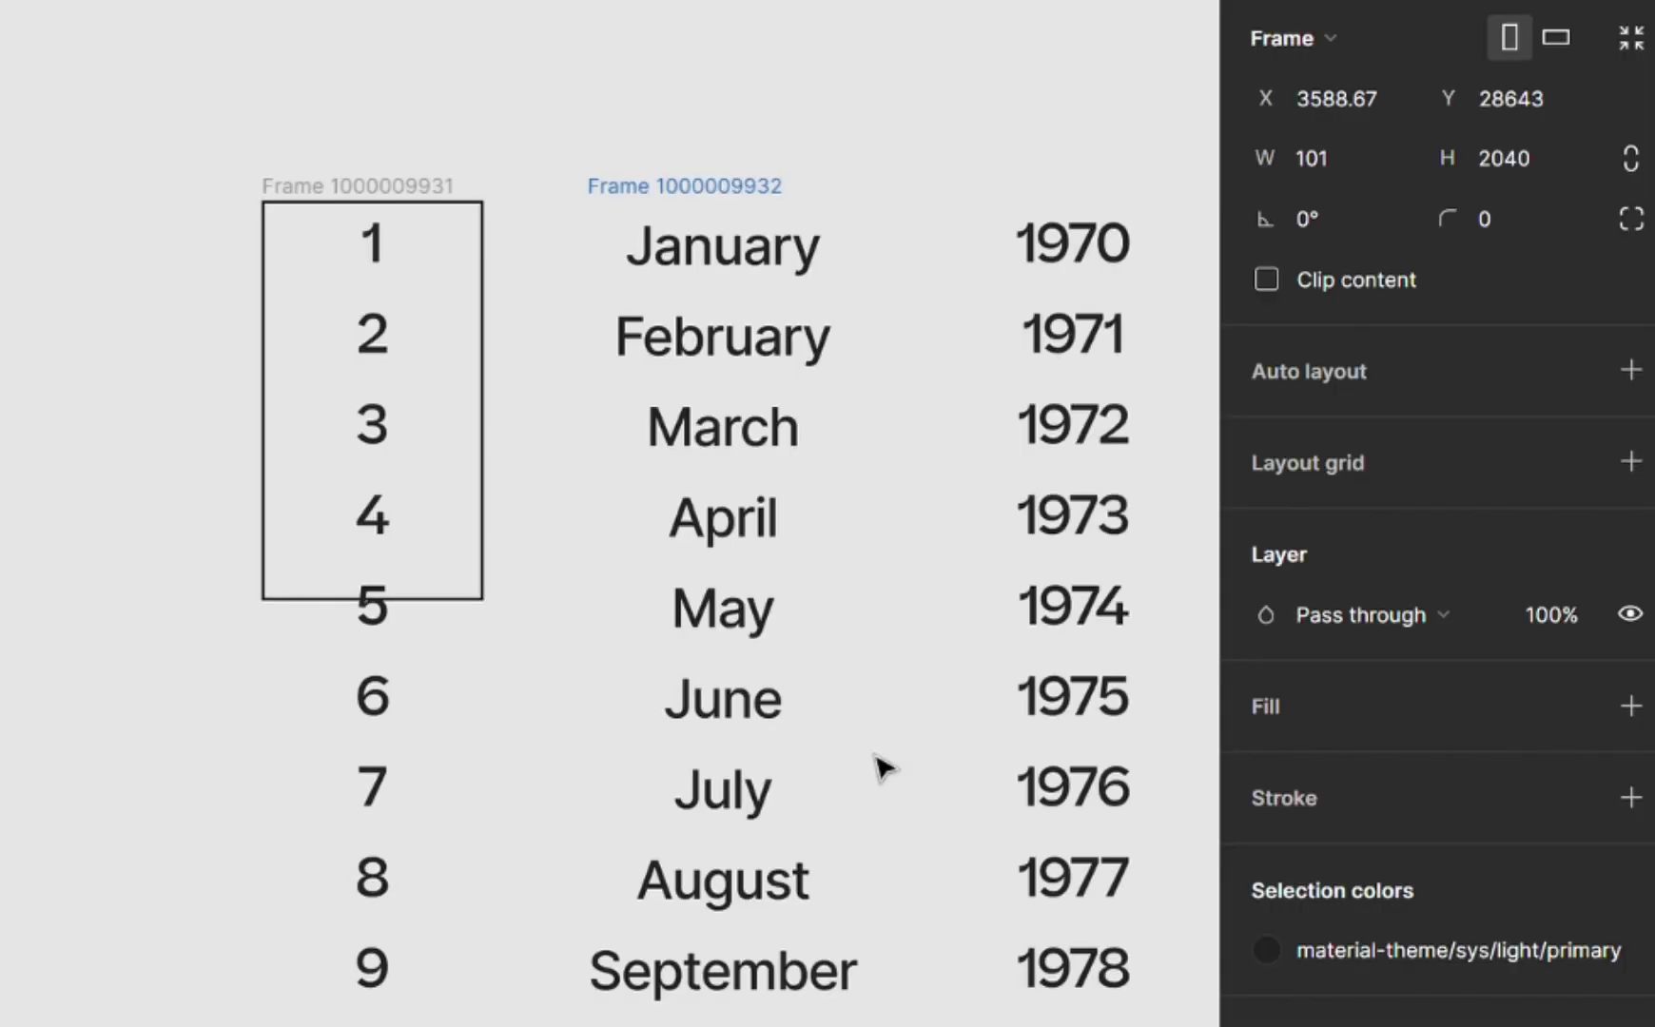
click(1526, 160)
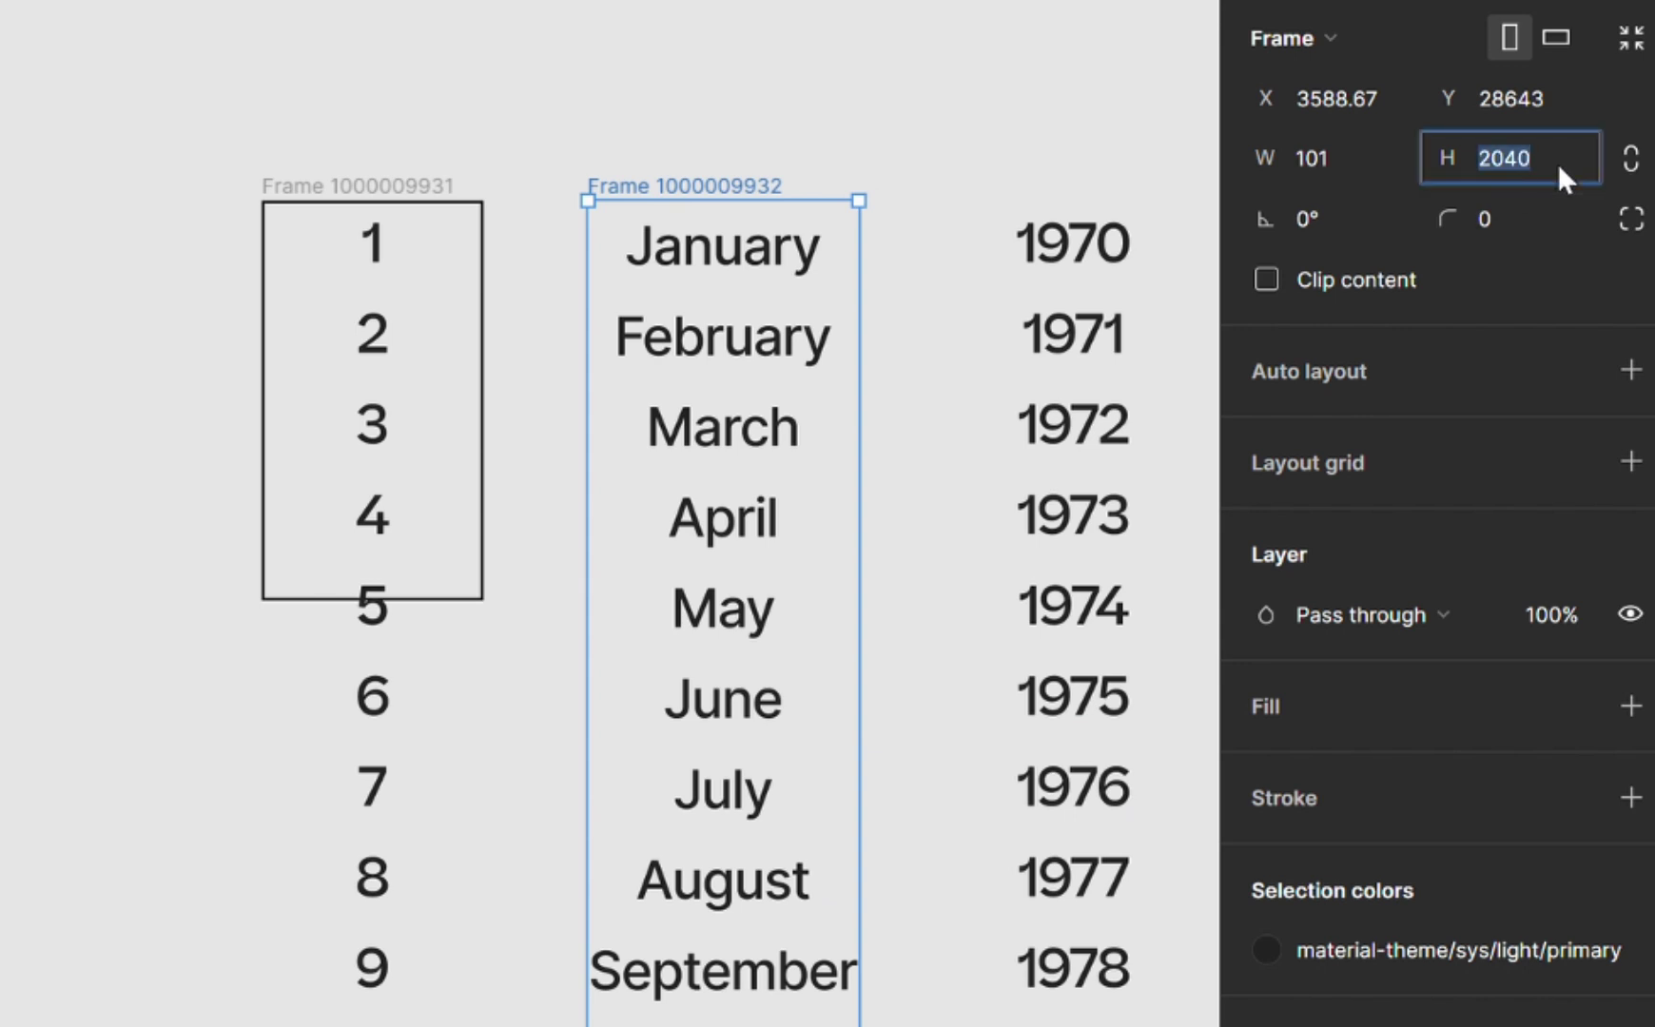
text(150)
key(Return)
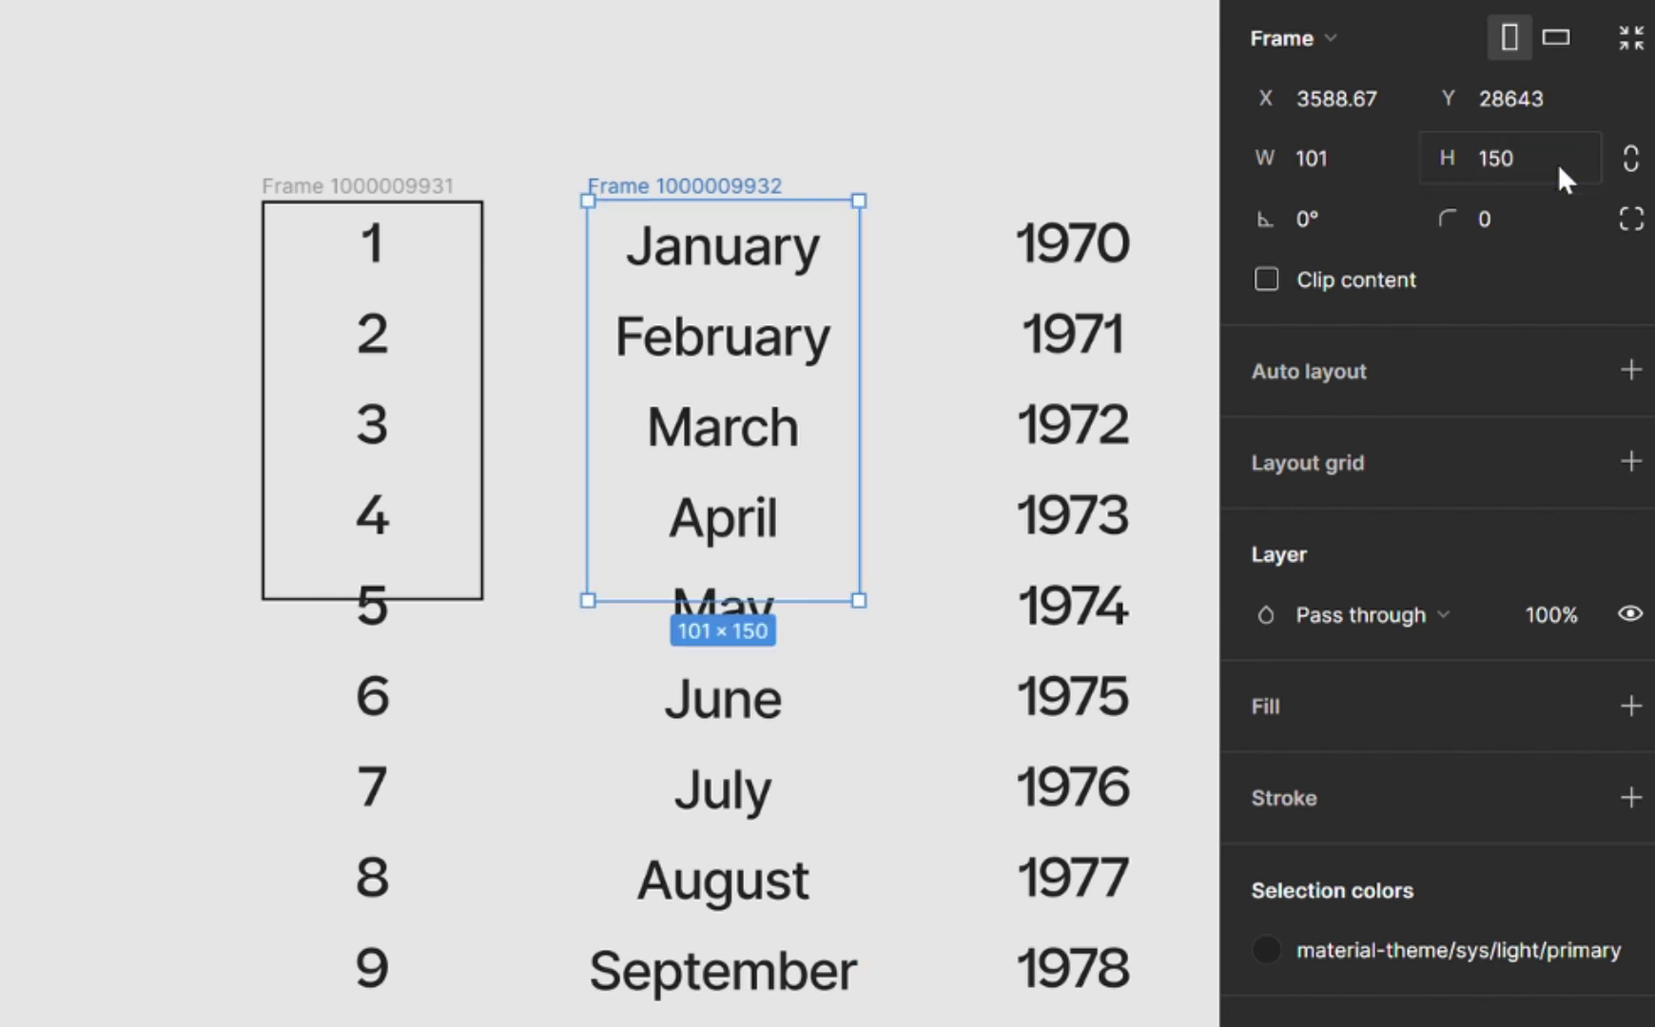
click(1373, 782)
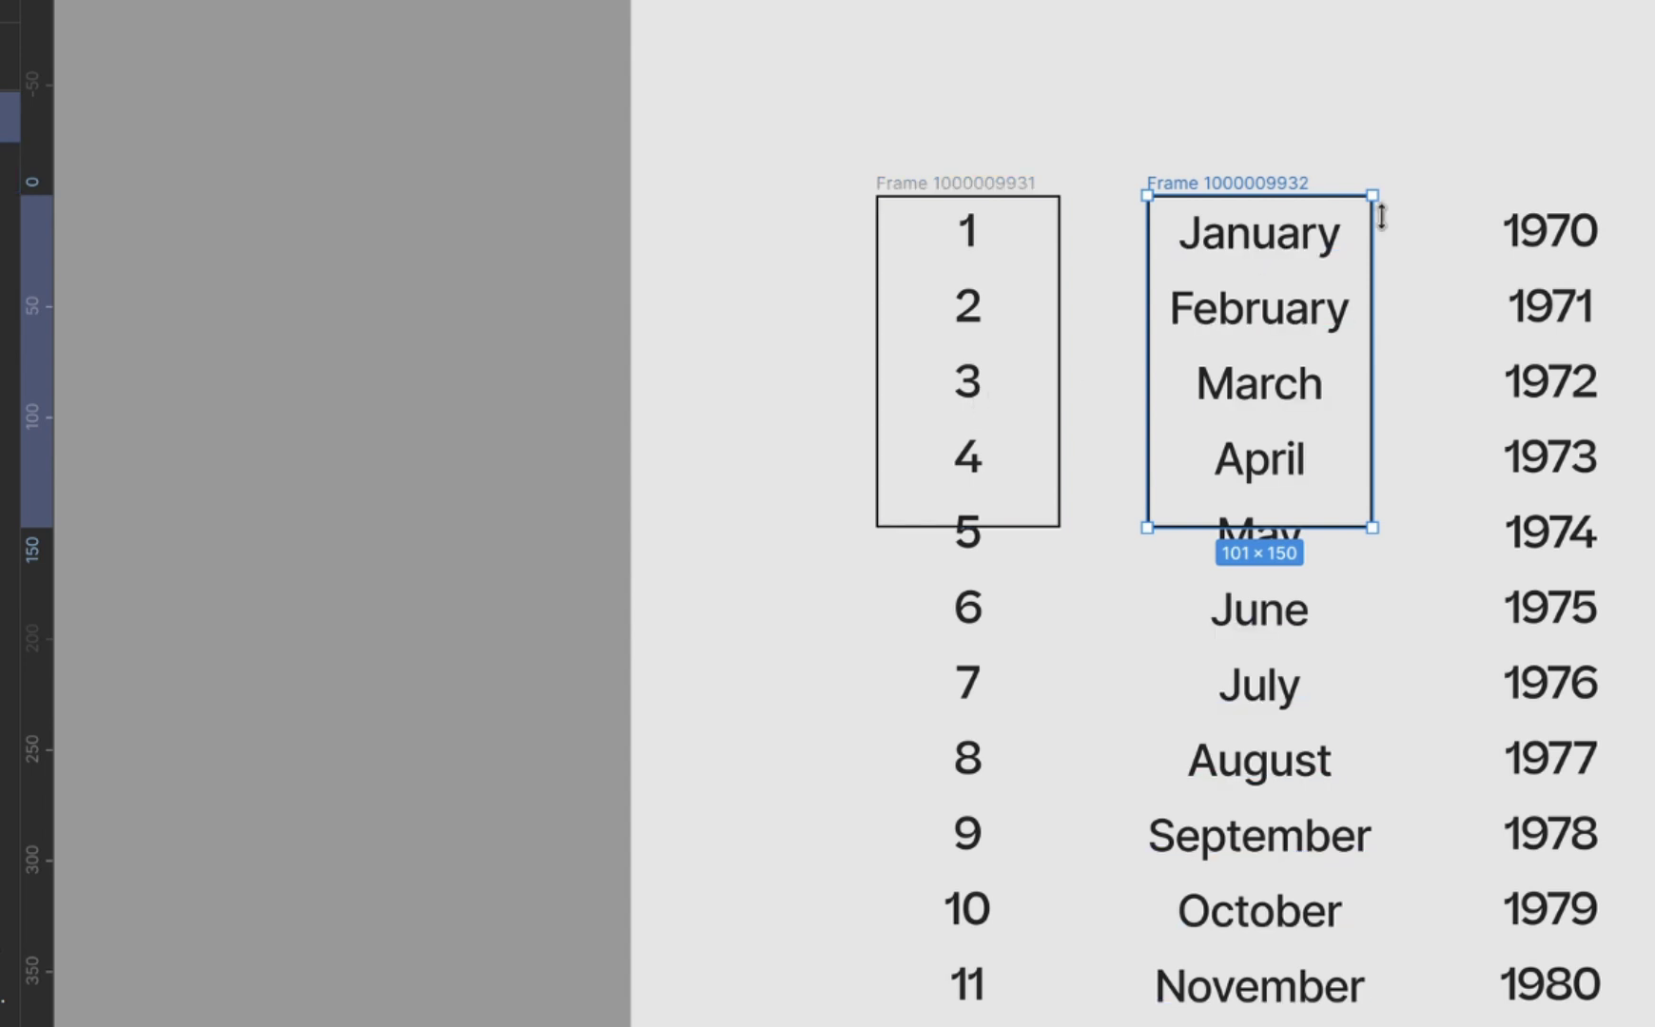
- Wrap the year list in its own frame with a height of 150 and a black stroke
click(1586, 291)
right_click(1560, 315)
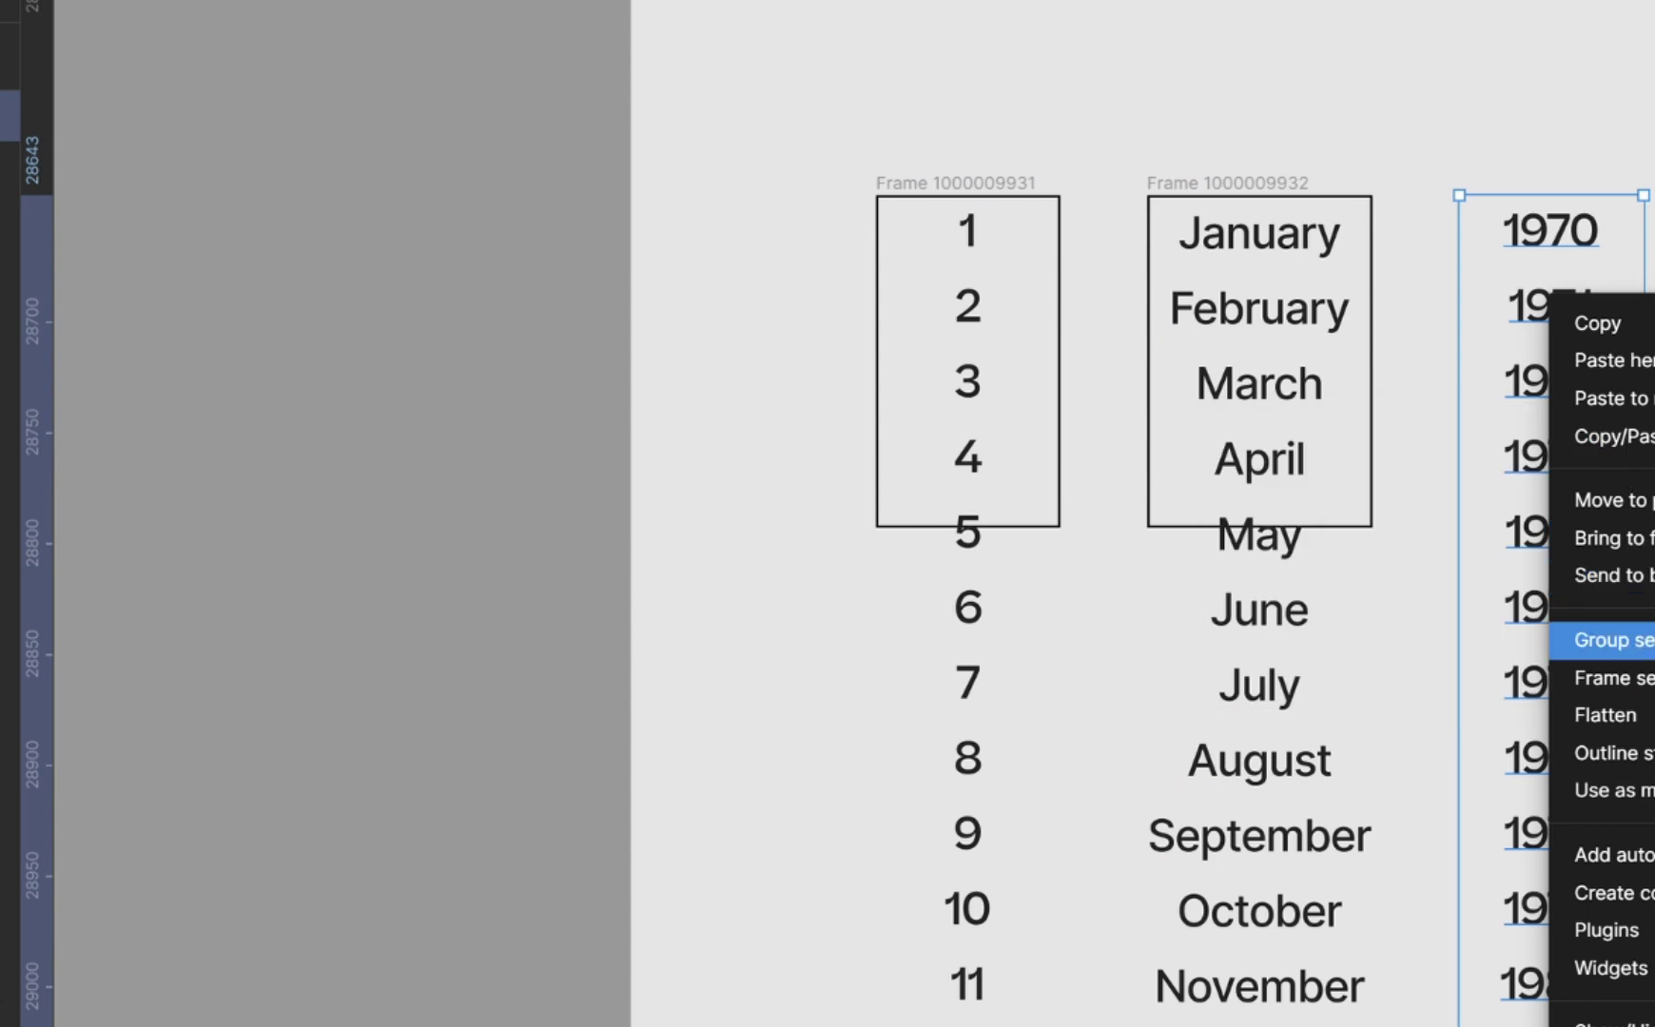
click(1608, 678)
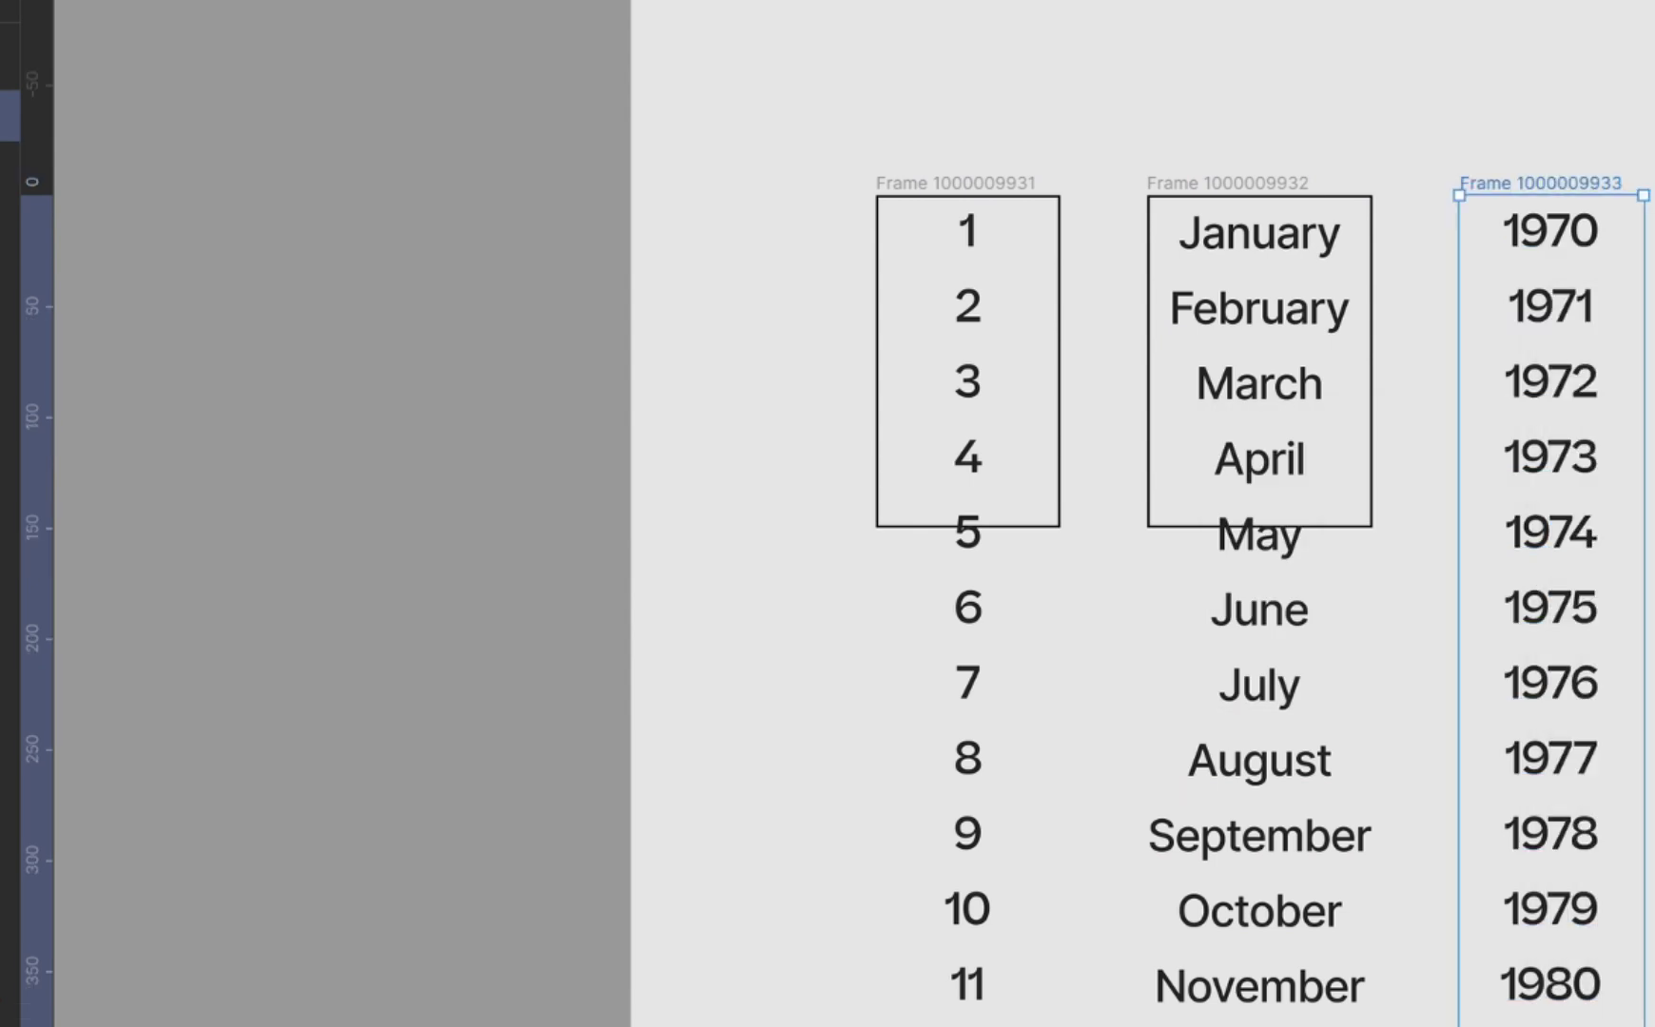
key(Return)
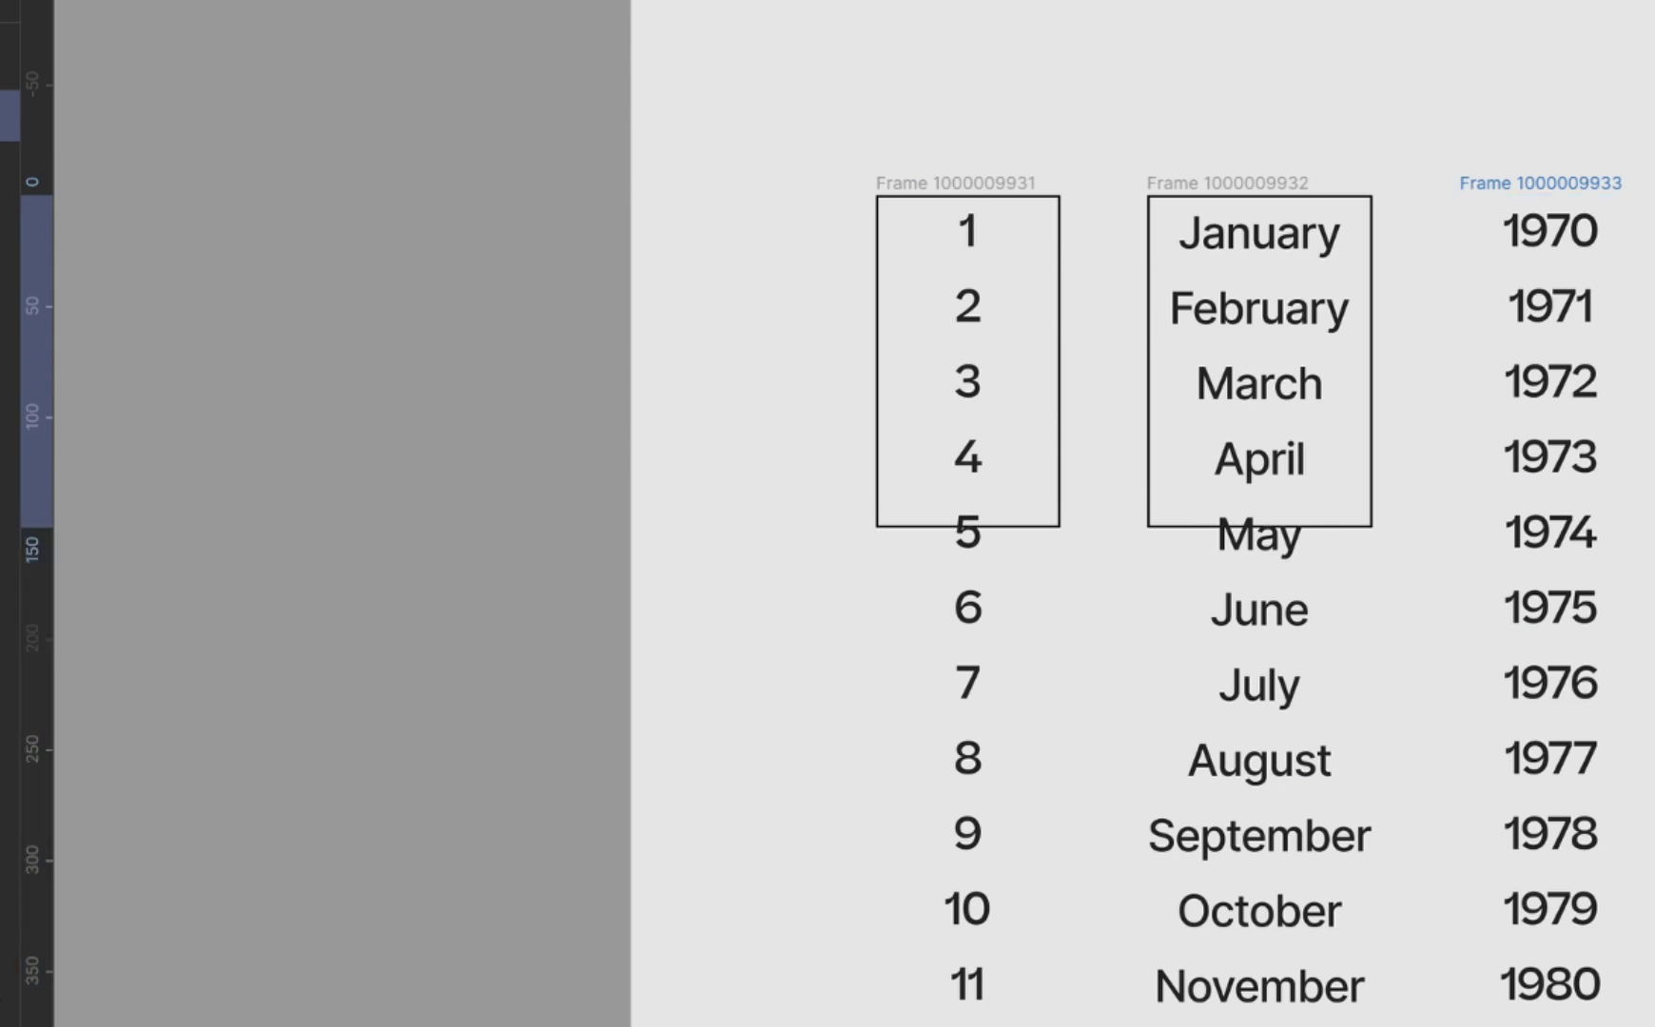
scroll(1238, 355, right, 4)
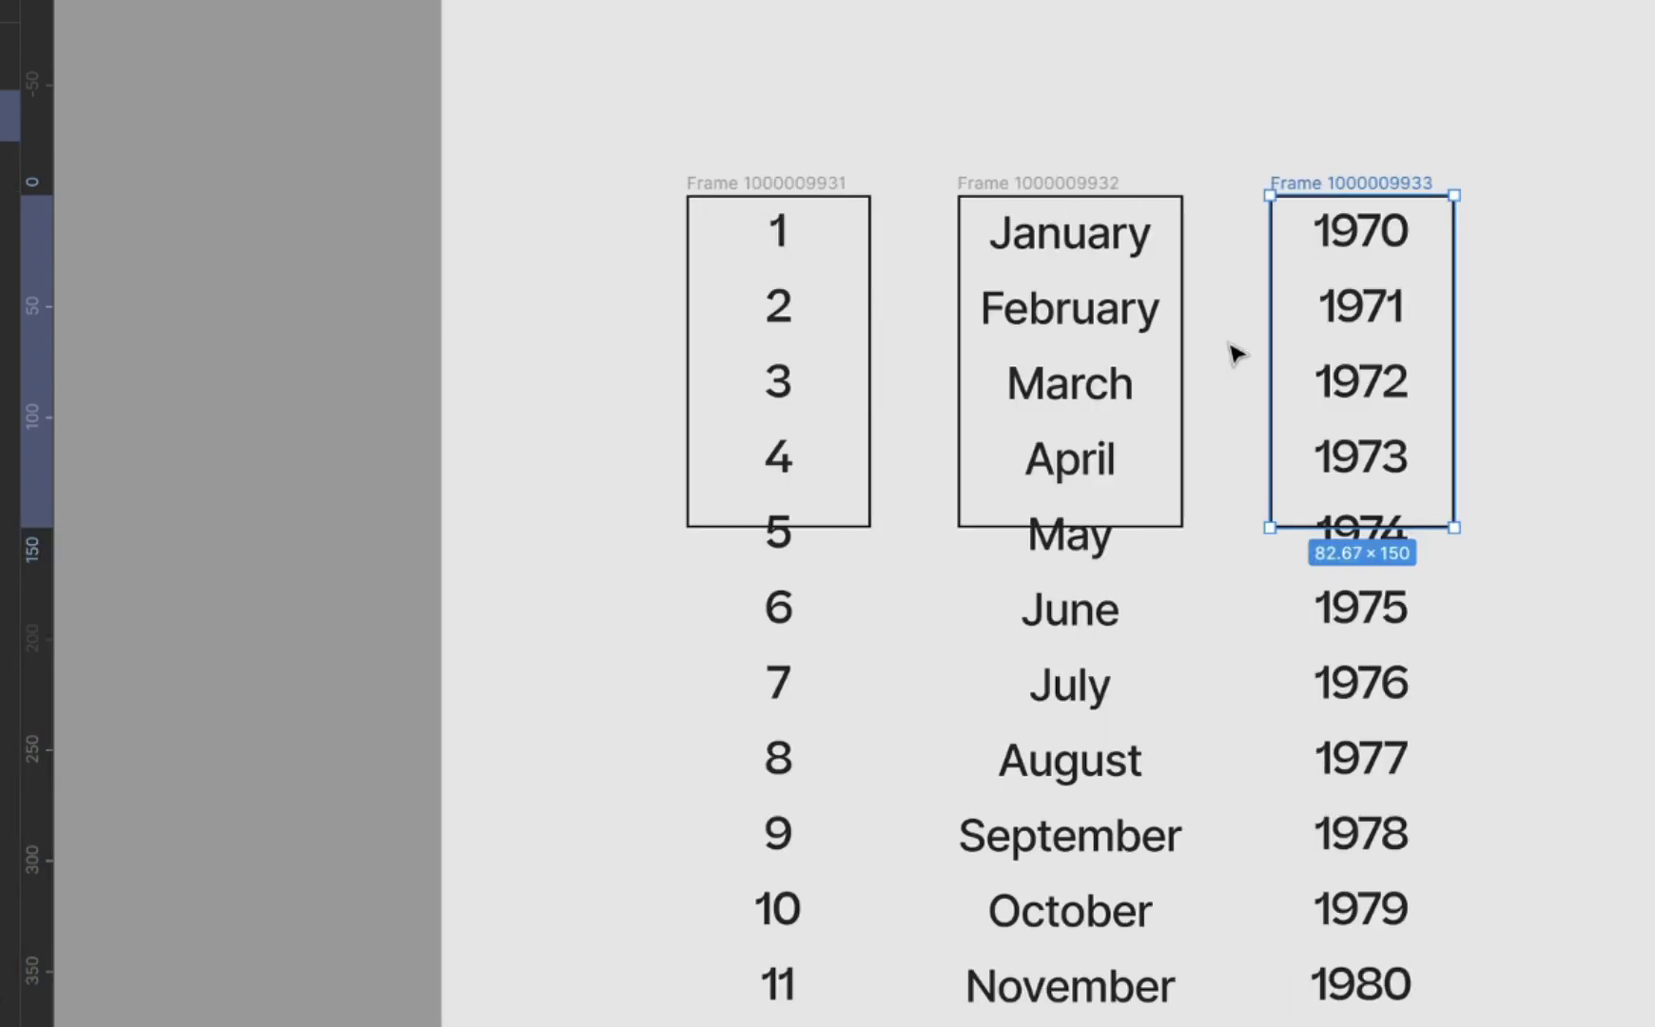
scroll(1235, 354, right, 4)
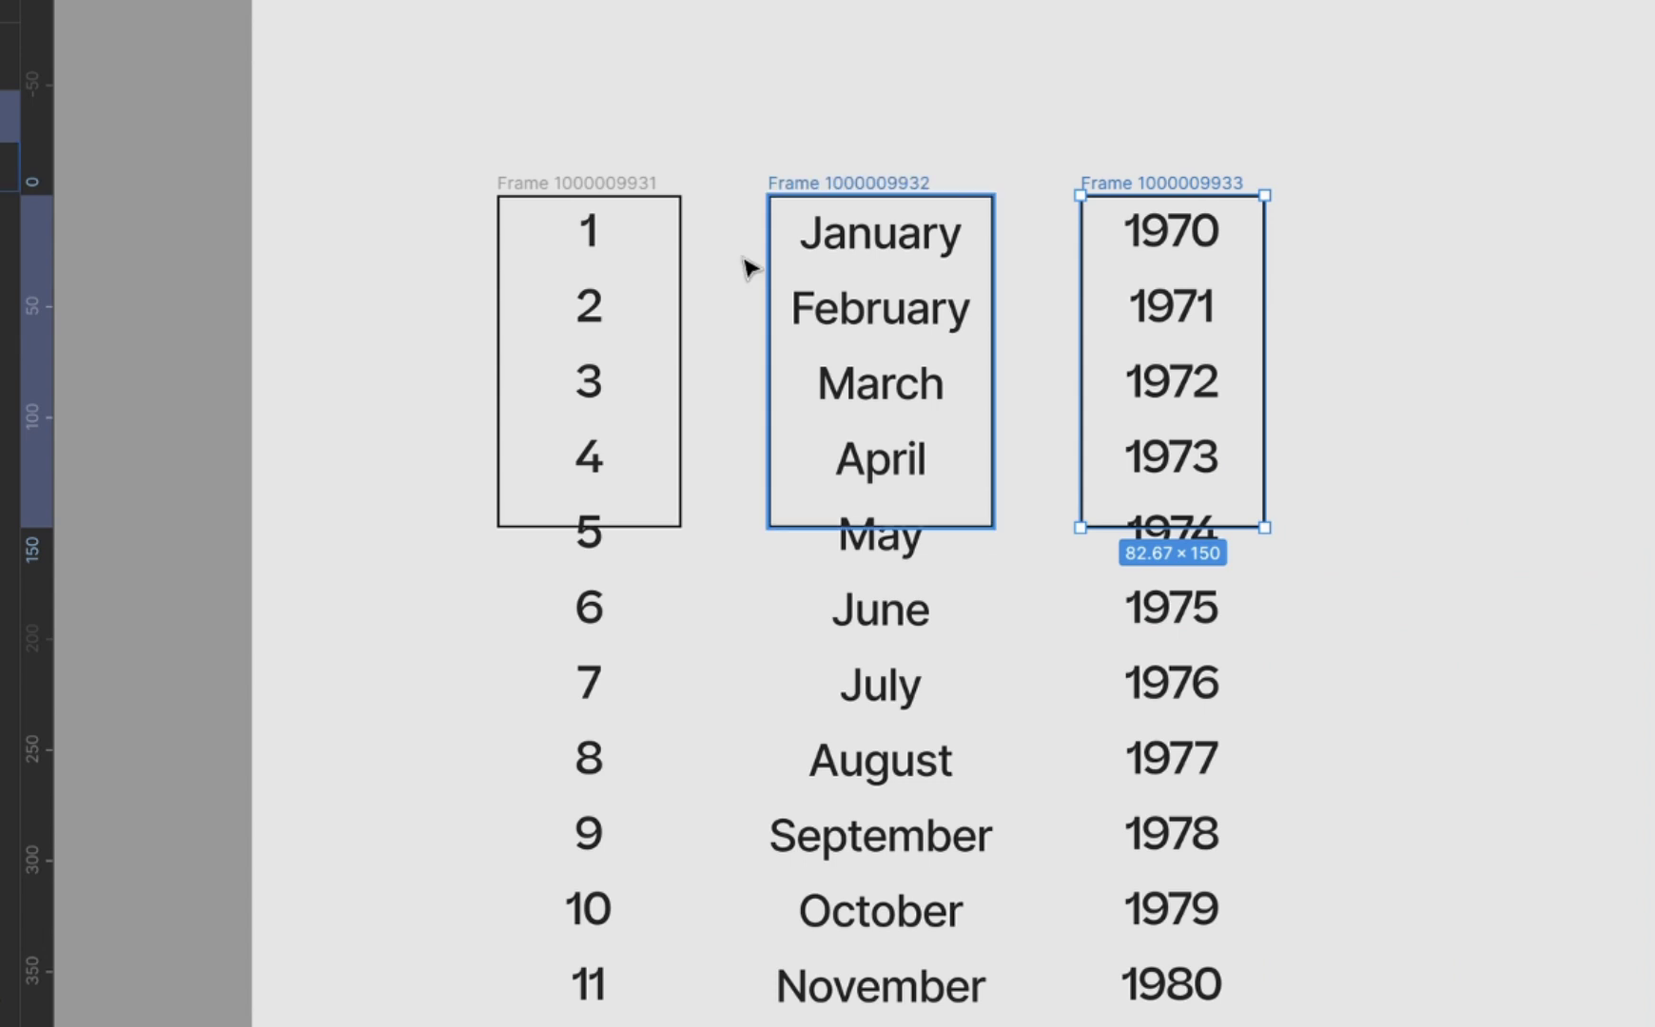
- Increase the height of the day, month and year list frames to 238 each
click(527, 210)
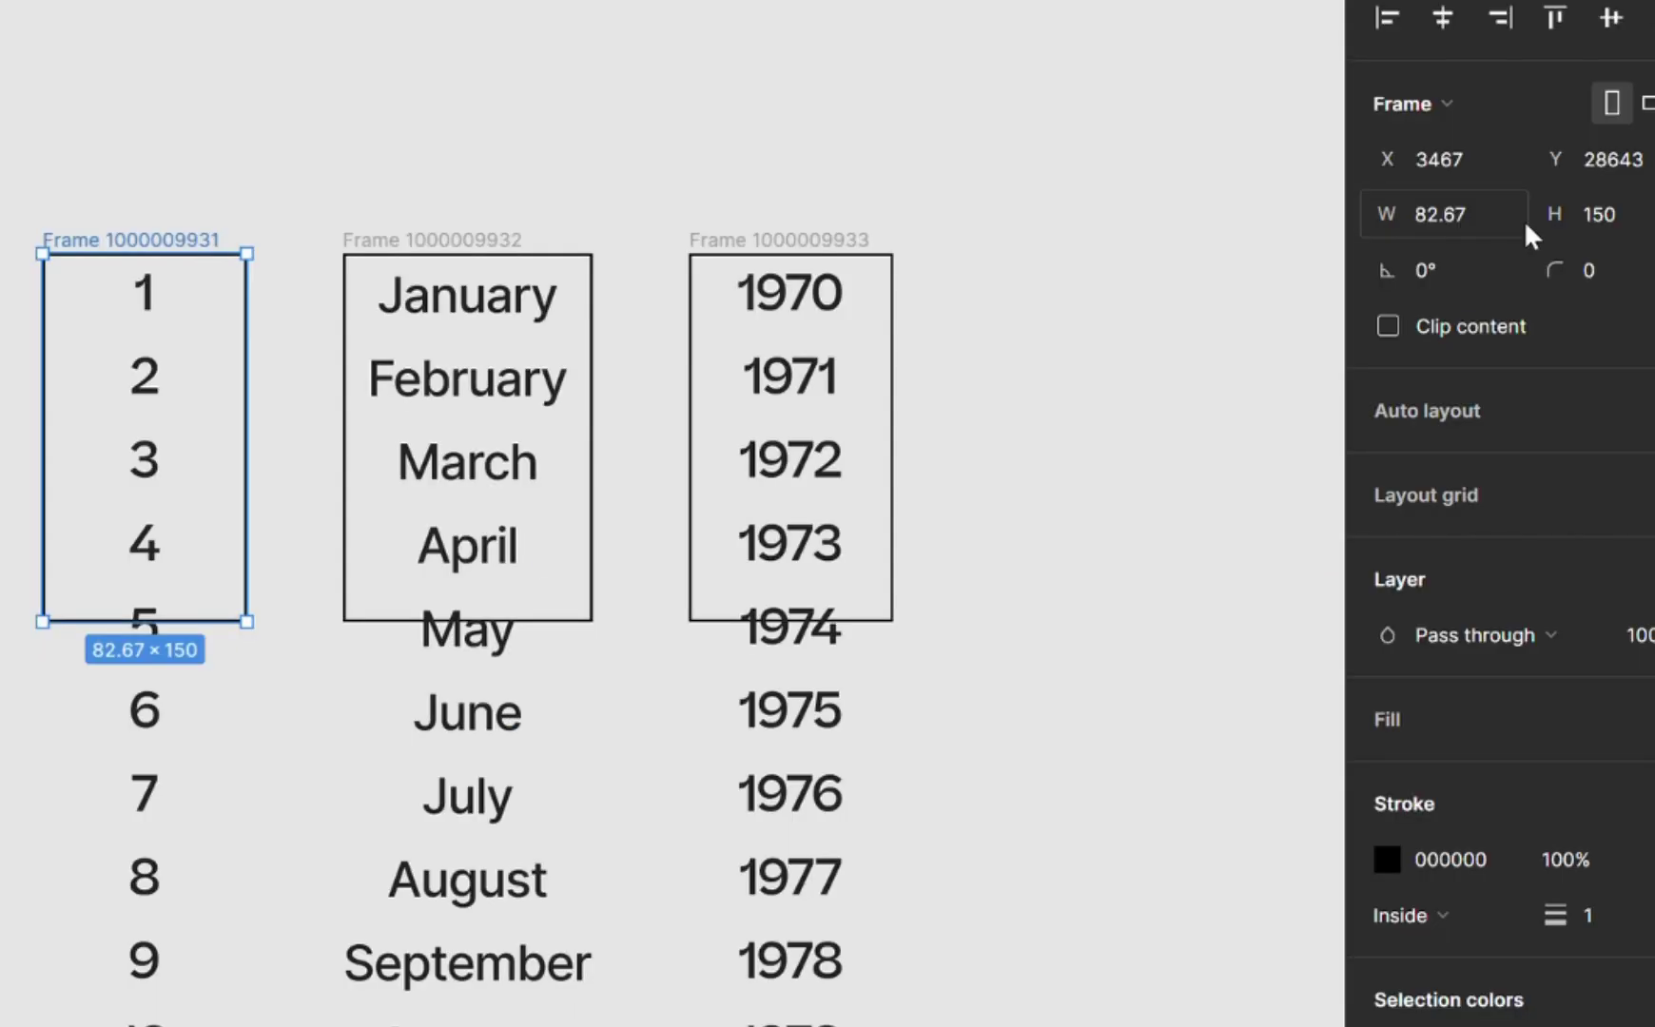
drag(1545, 211, 1653, 235)
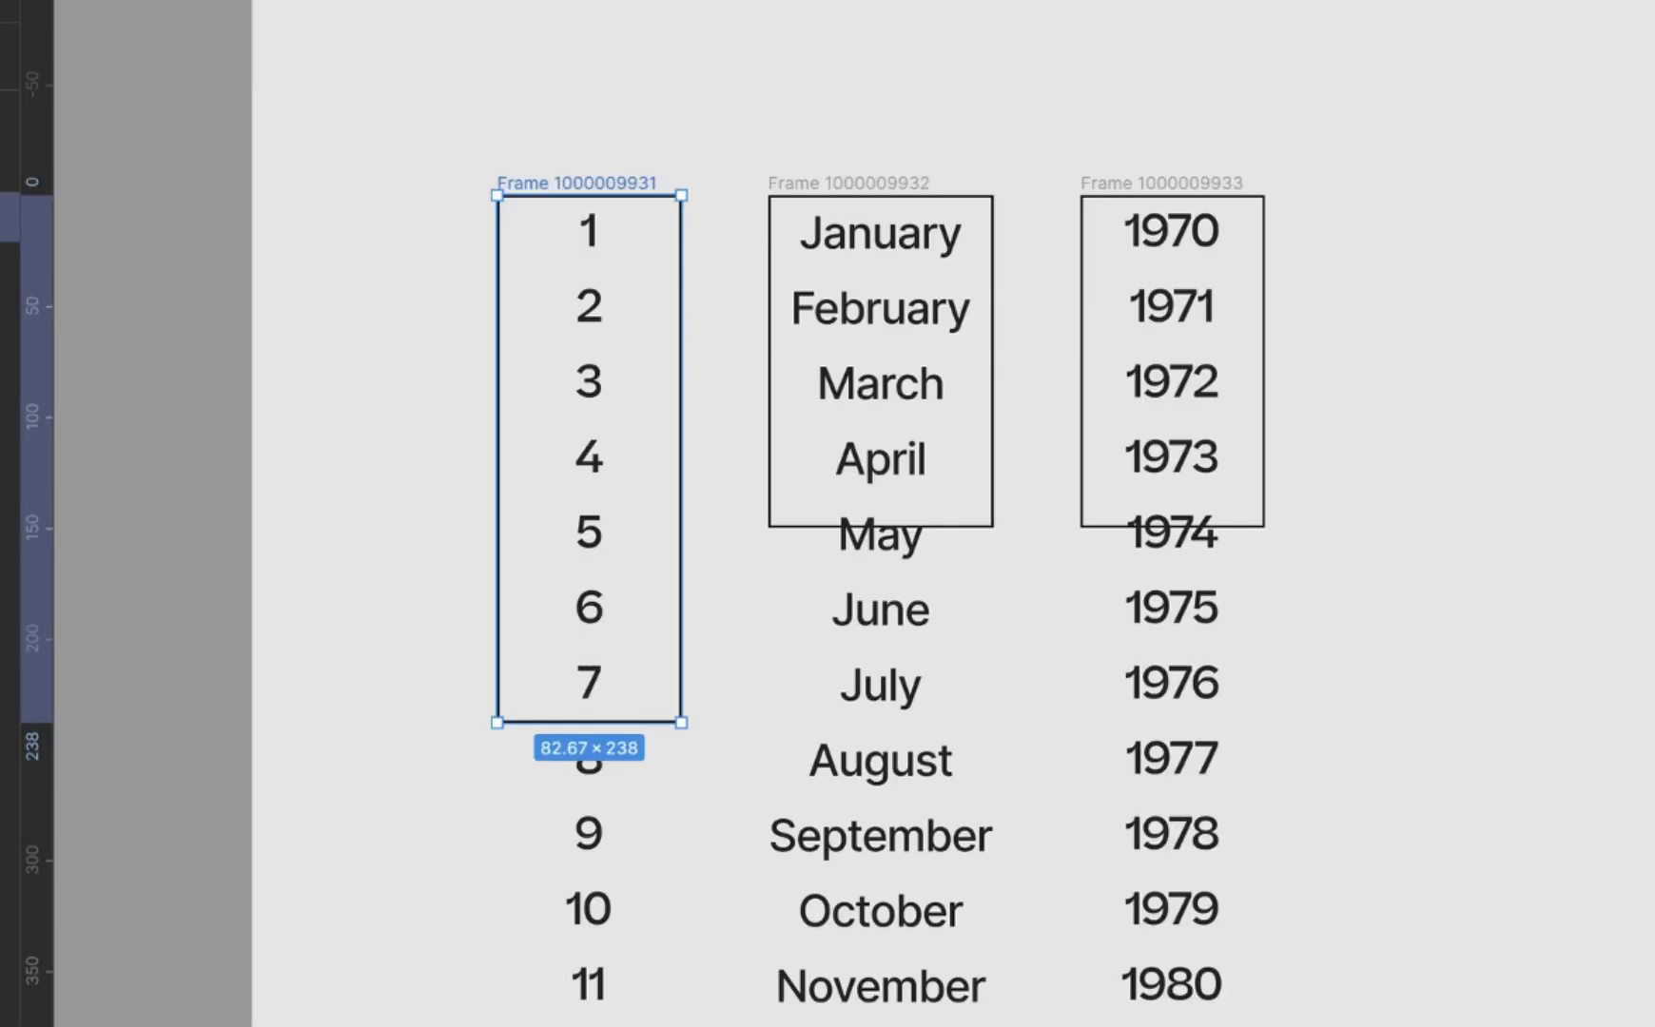
click(1495, 348)
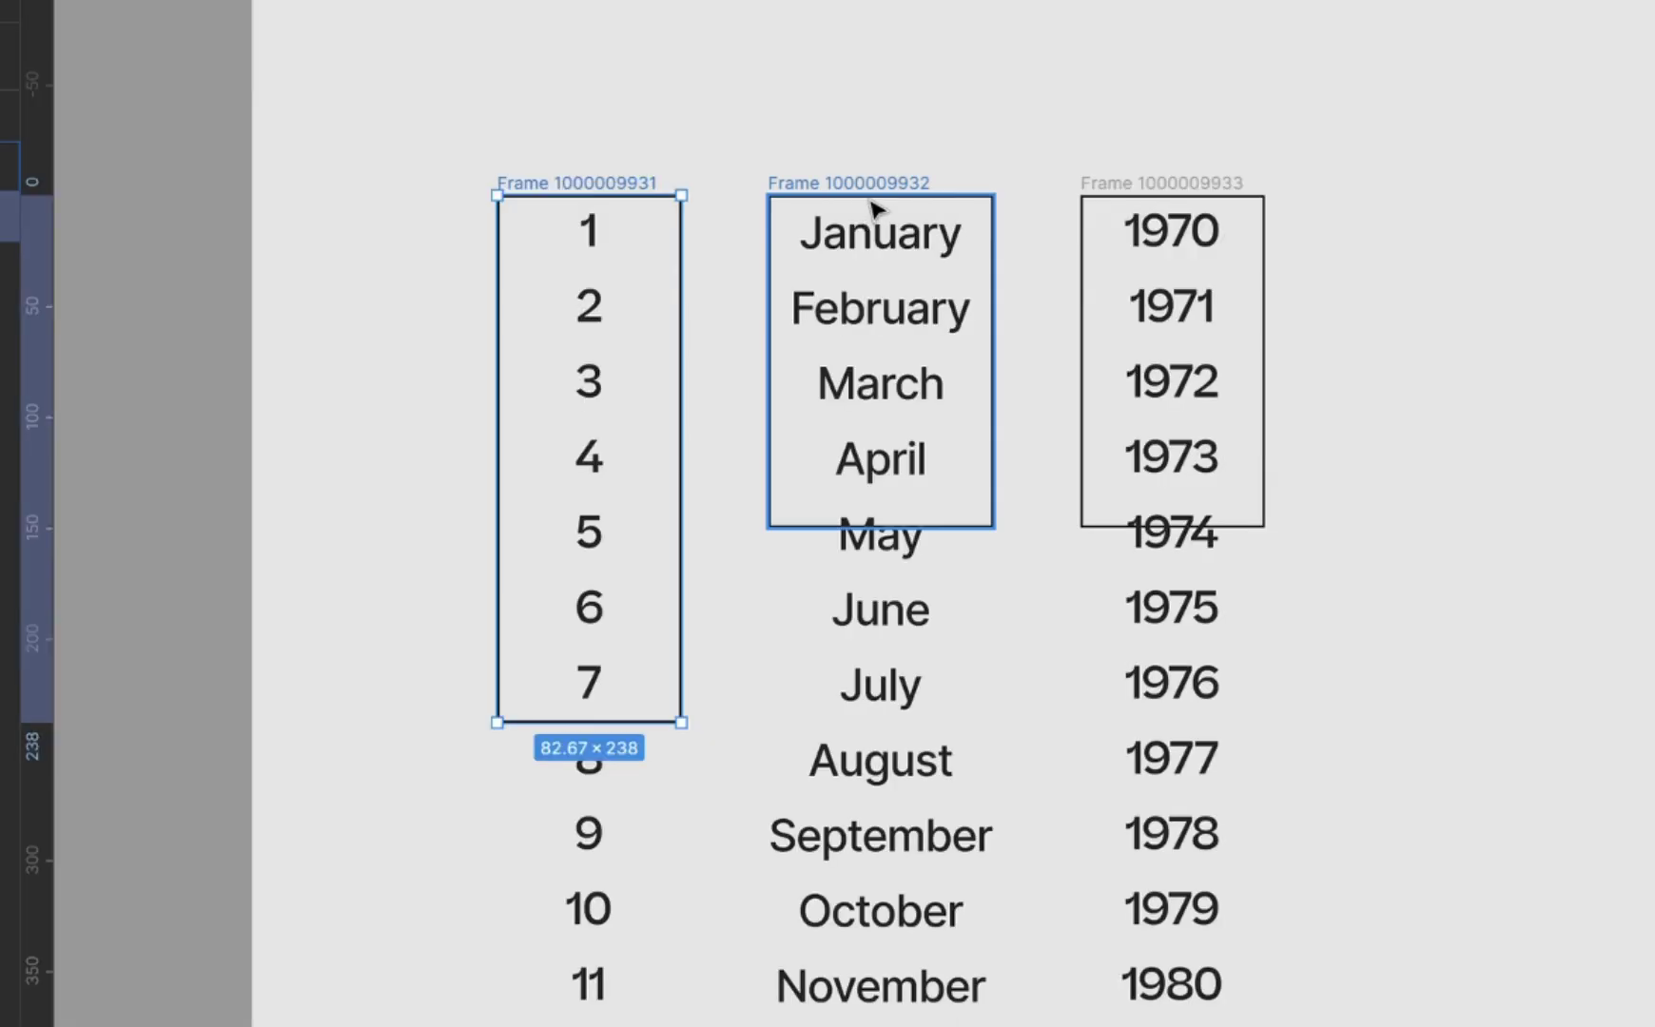
click(875, 207)
shift+click(1110, 186)
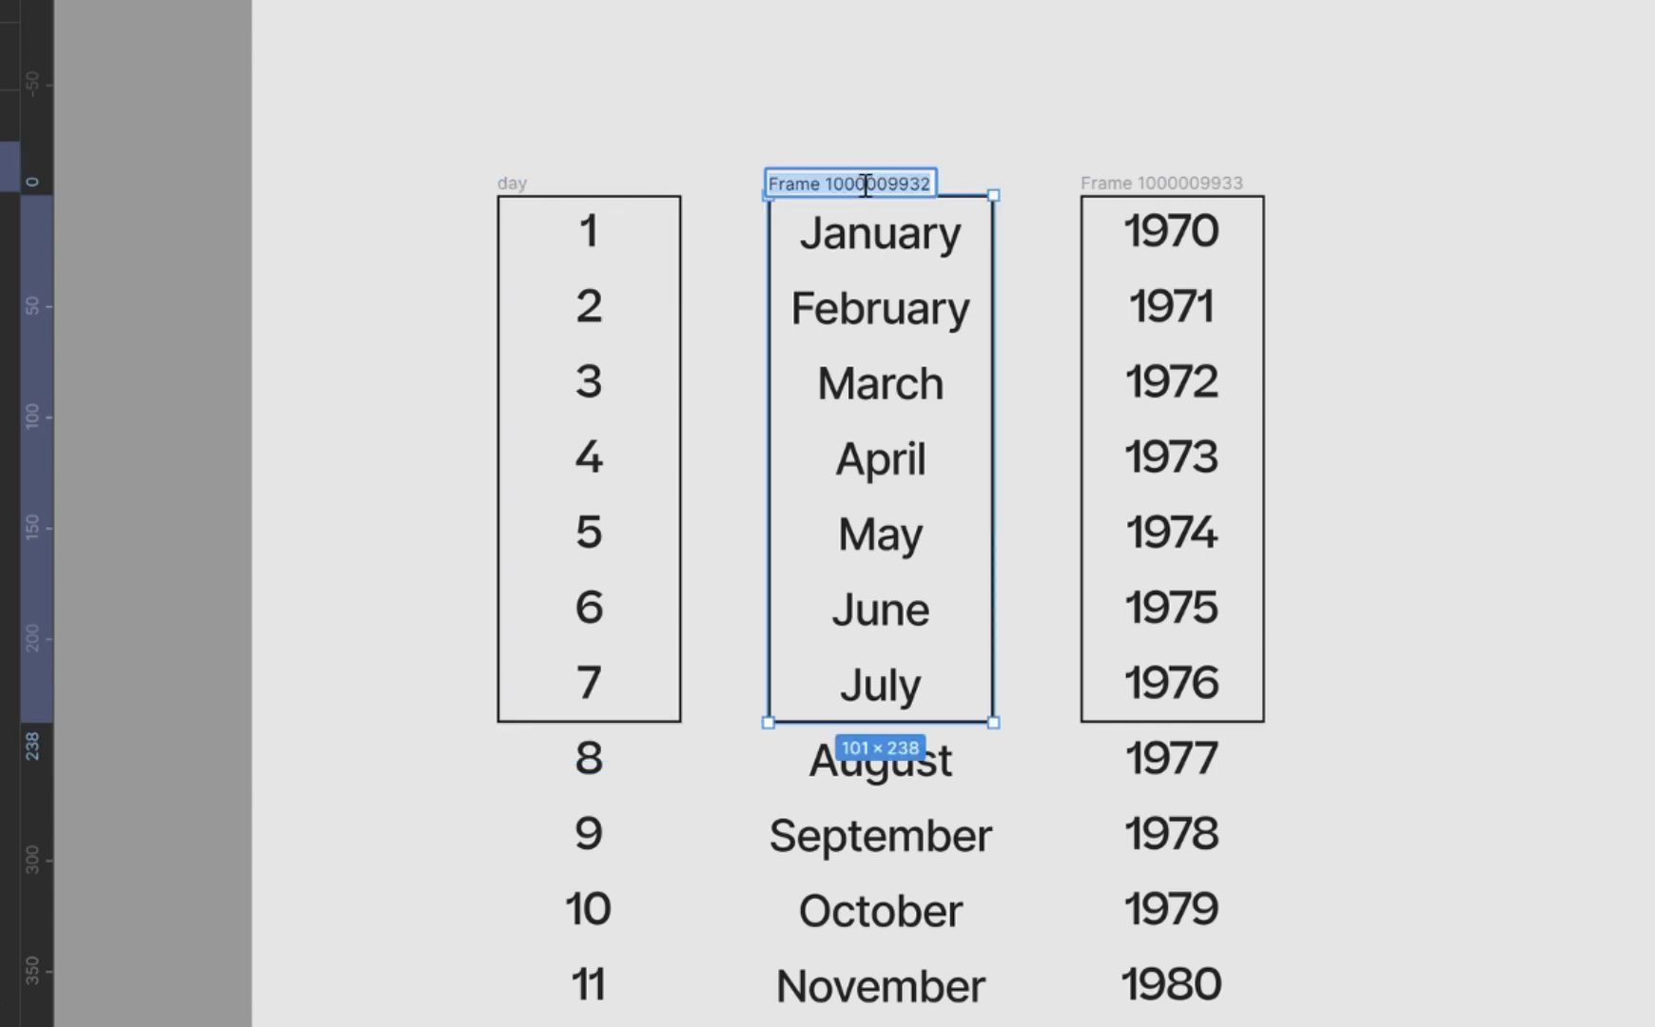
- Rename the three list frames day, month and year to match their contents
text(month)
key(Return)
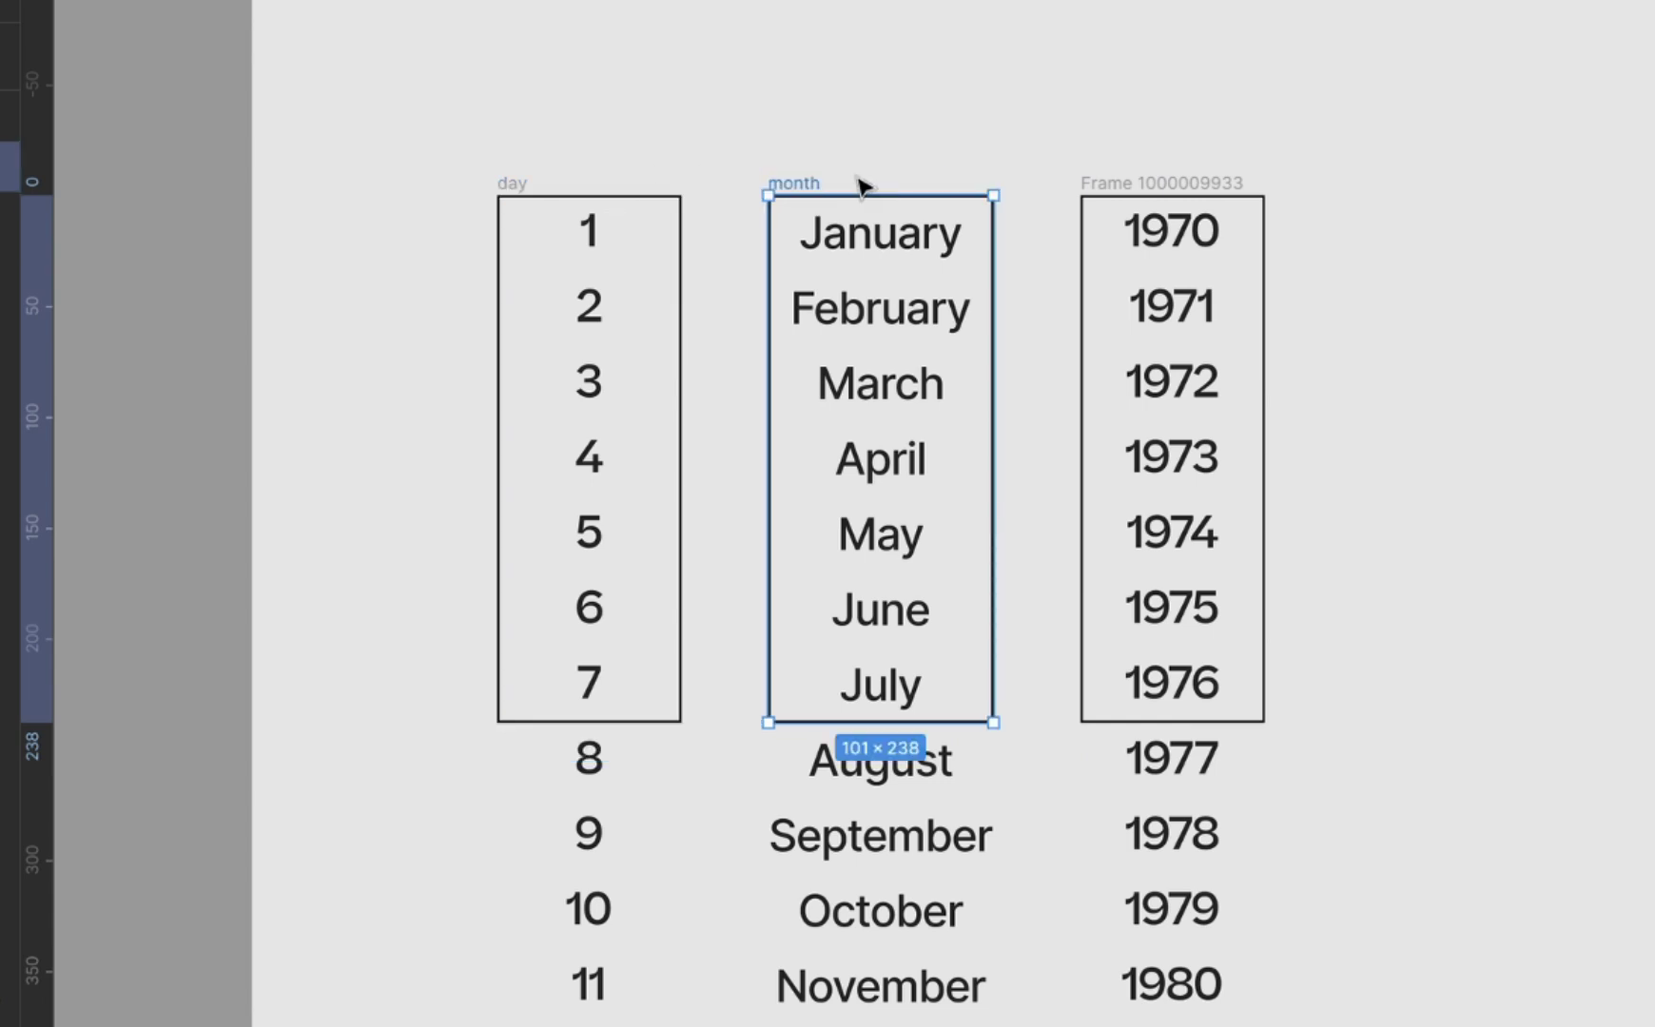
double_click(1160, 184)
text(year)
key(Return)
click(1341, 291)
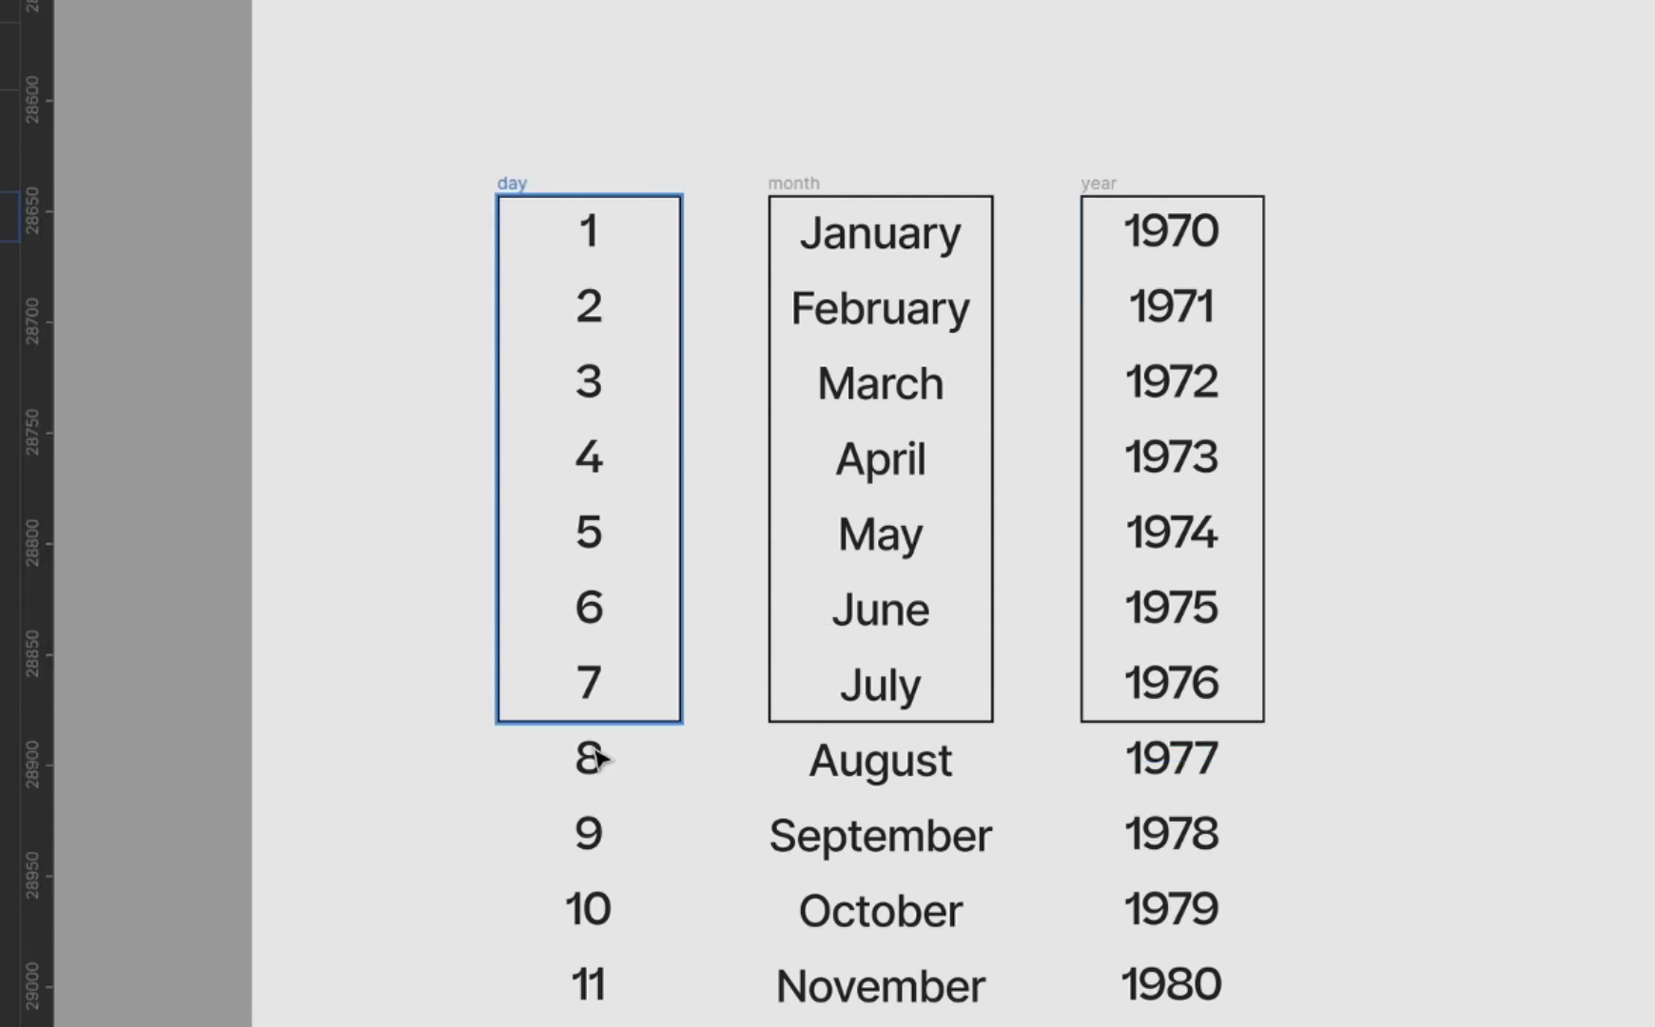
- Turn on content clipping for the day, month and year frames
click(525, 194)
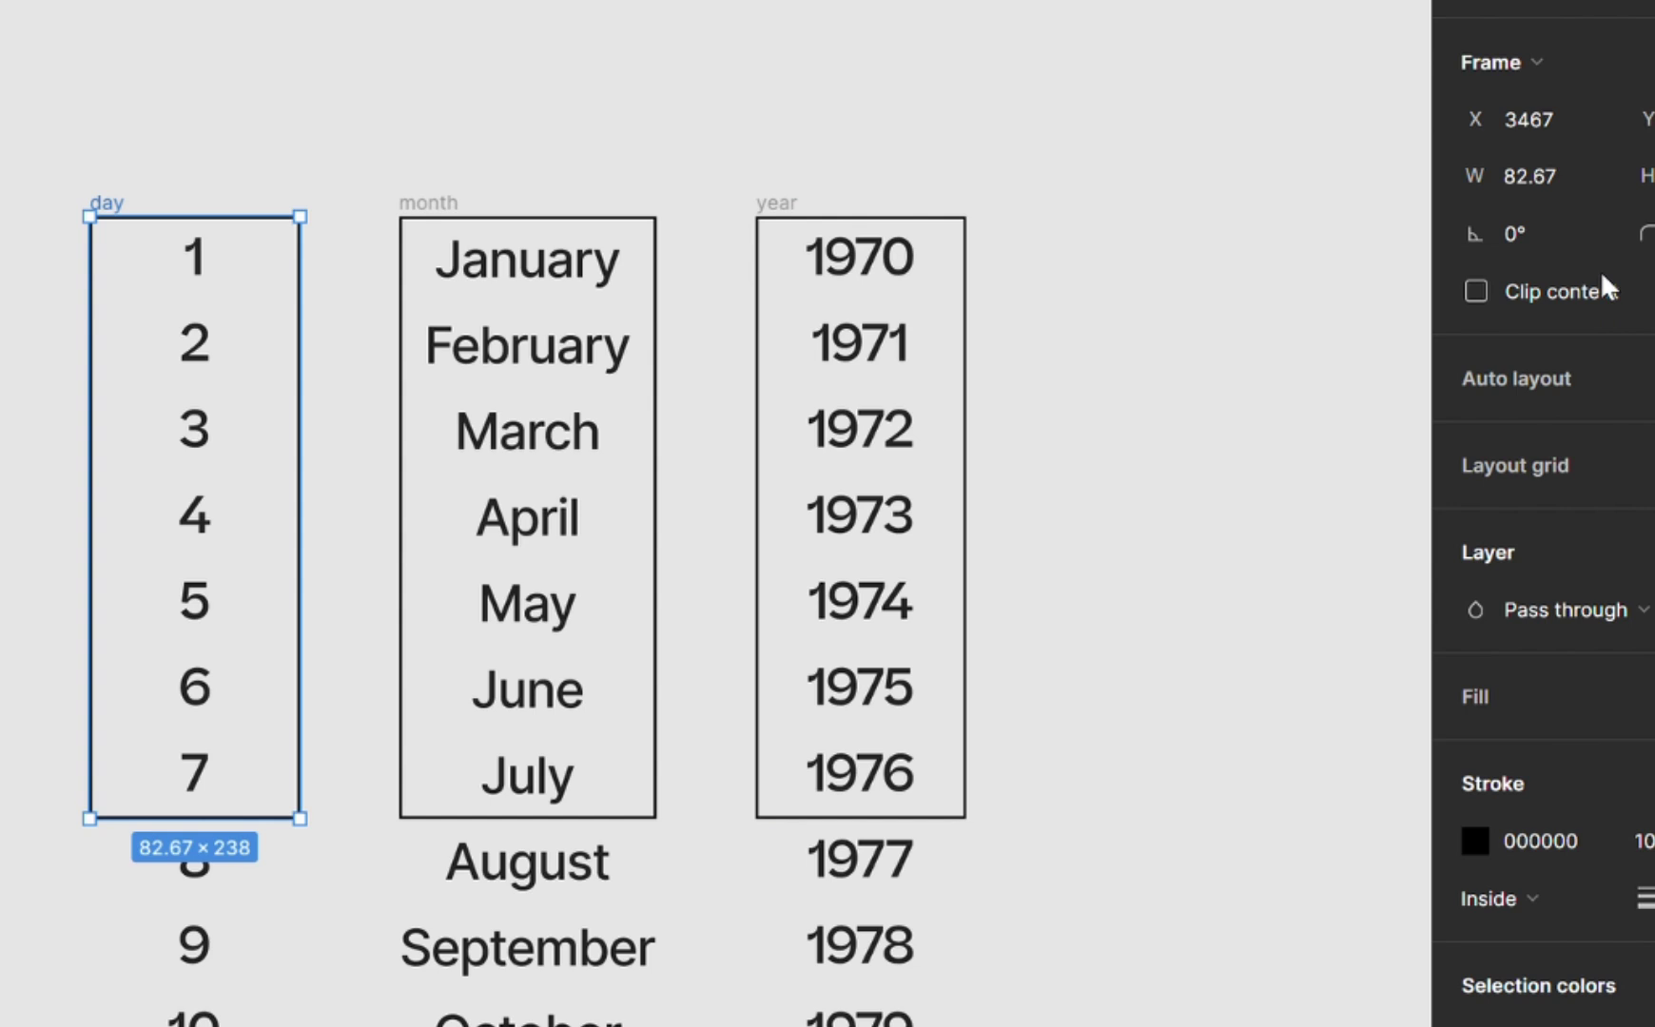
click(1476, 291)
click(1594, 295)
click(1595, 295)
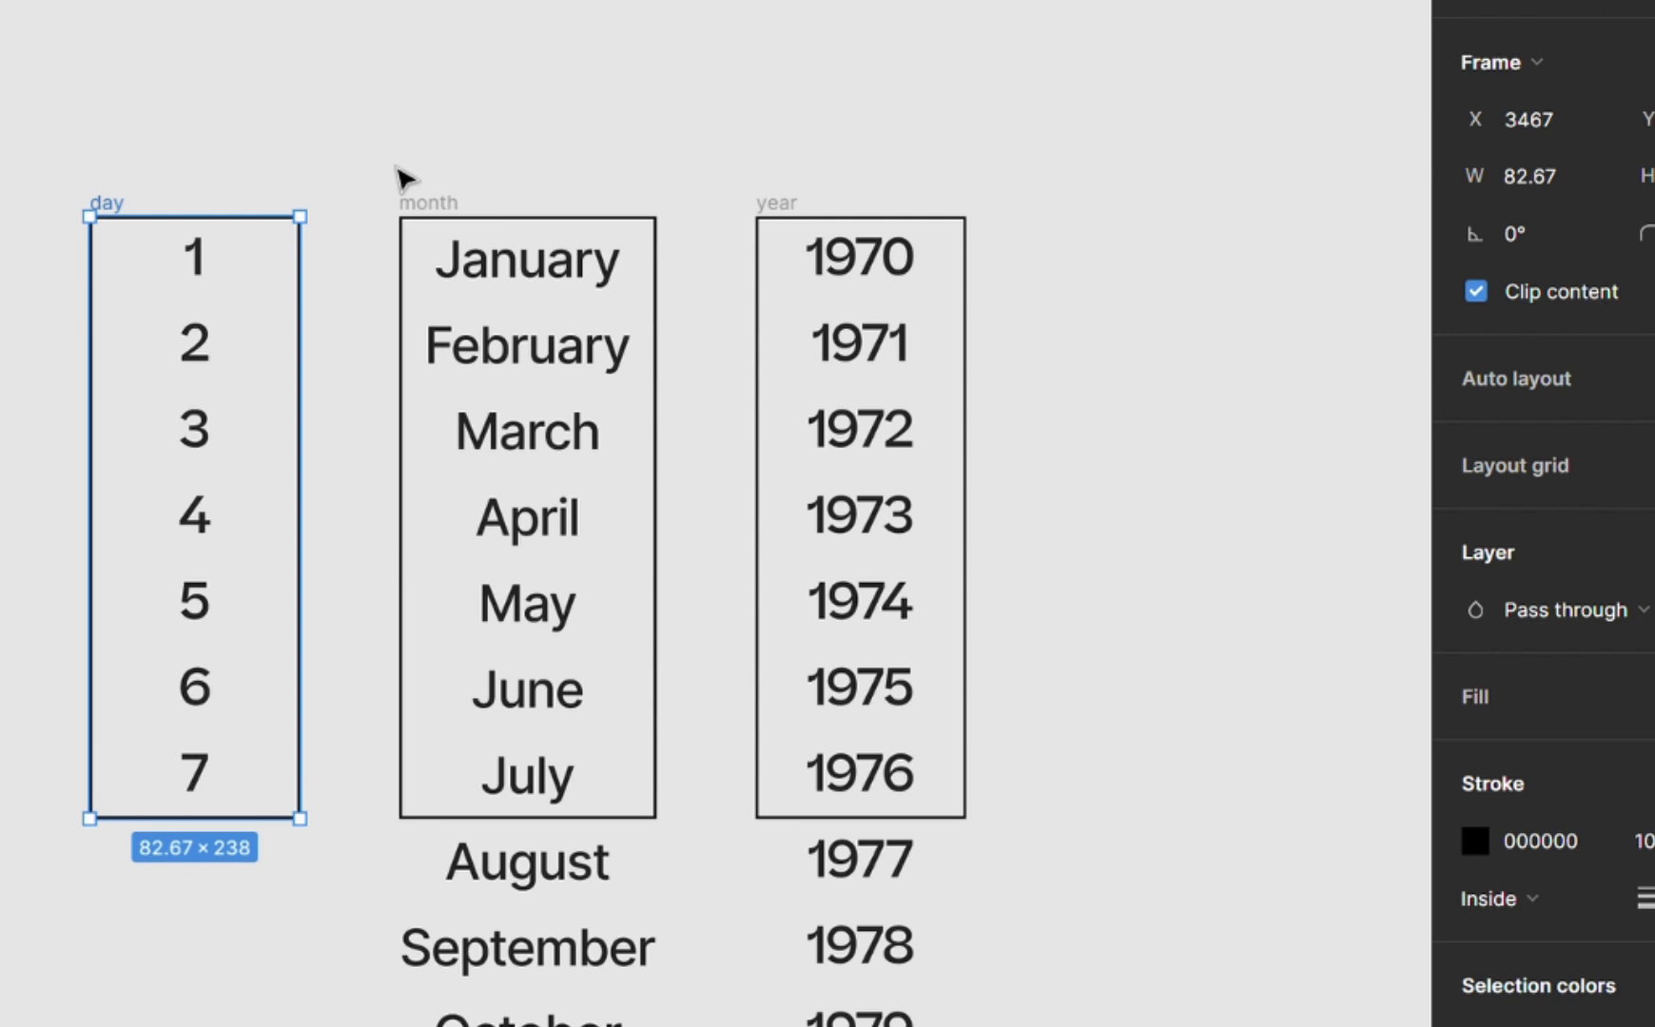
click(409, 202)
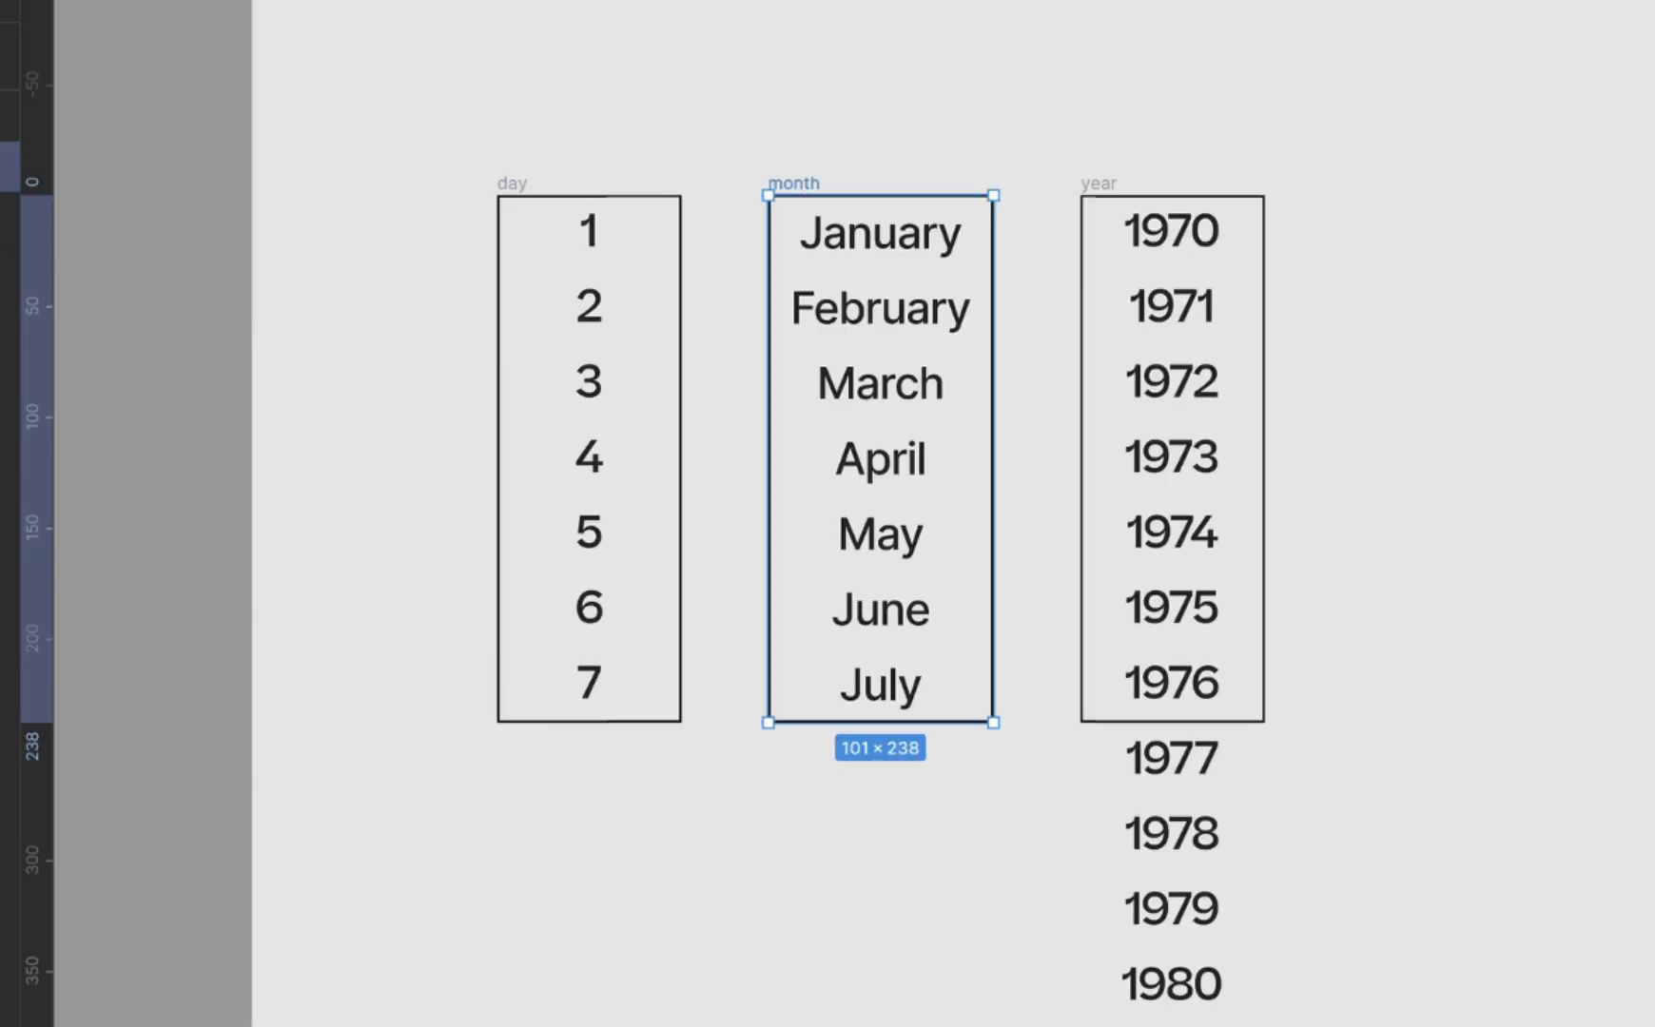
click(1103, 184)
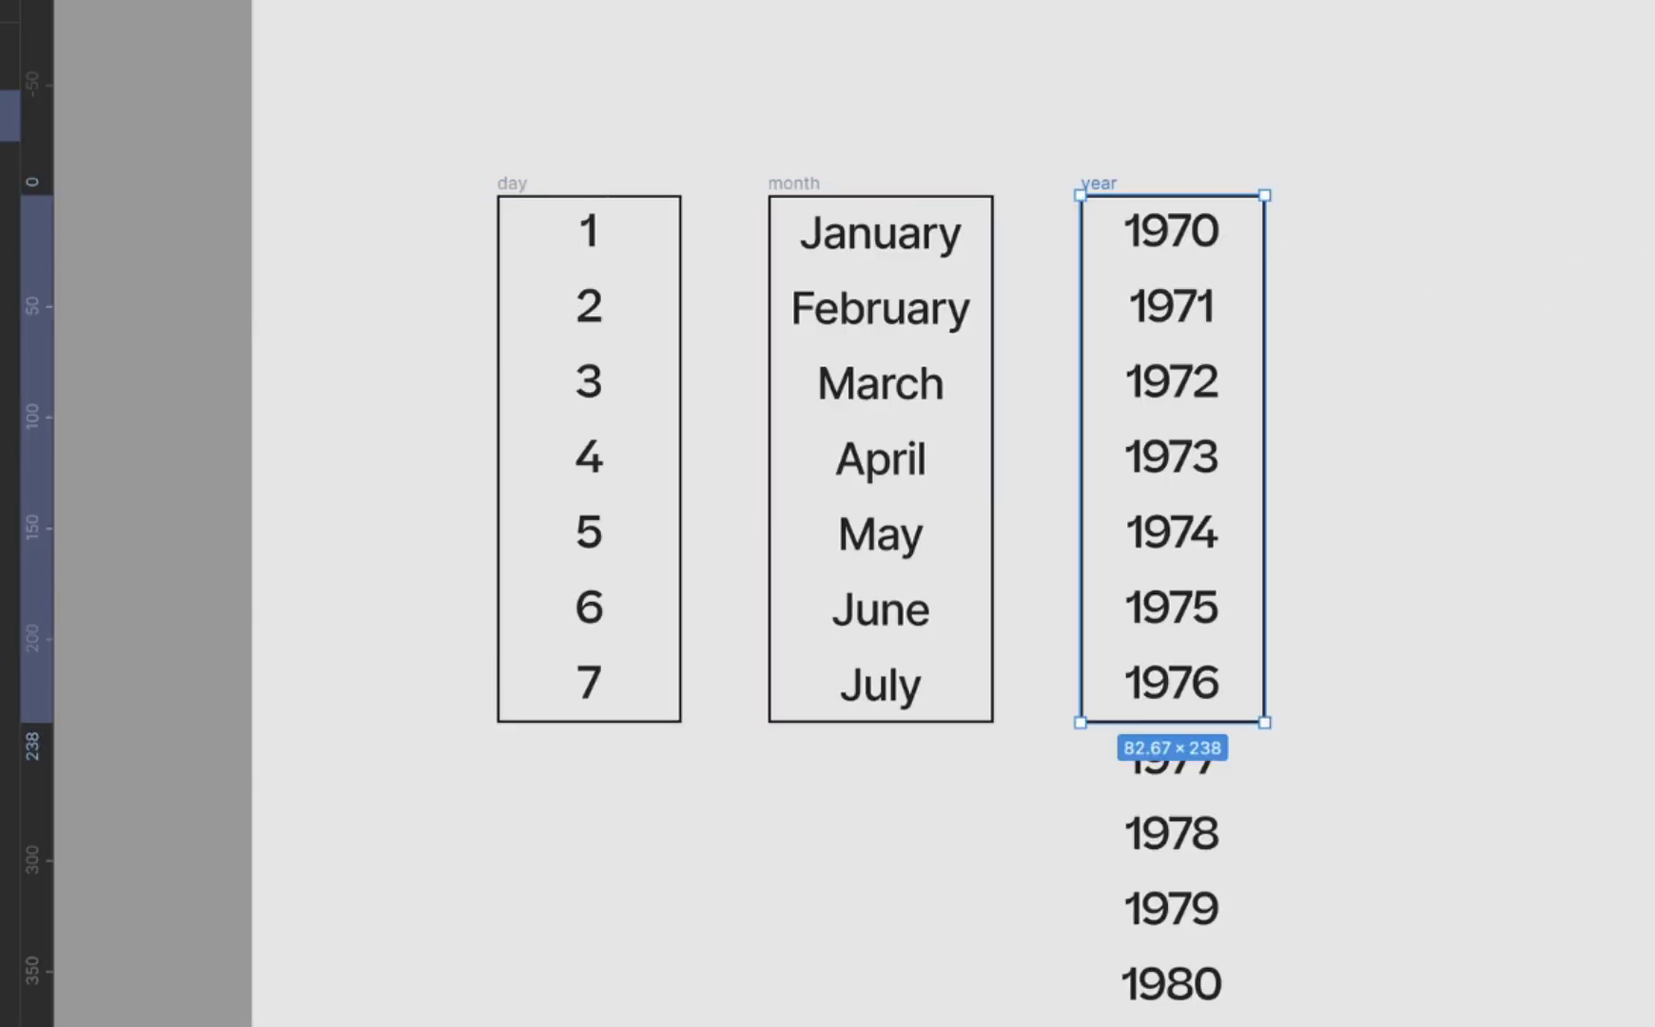
click(1500, 525)
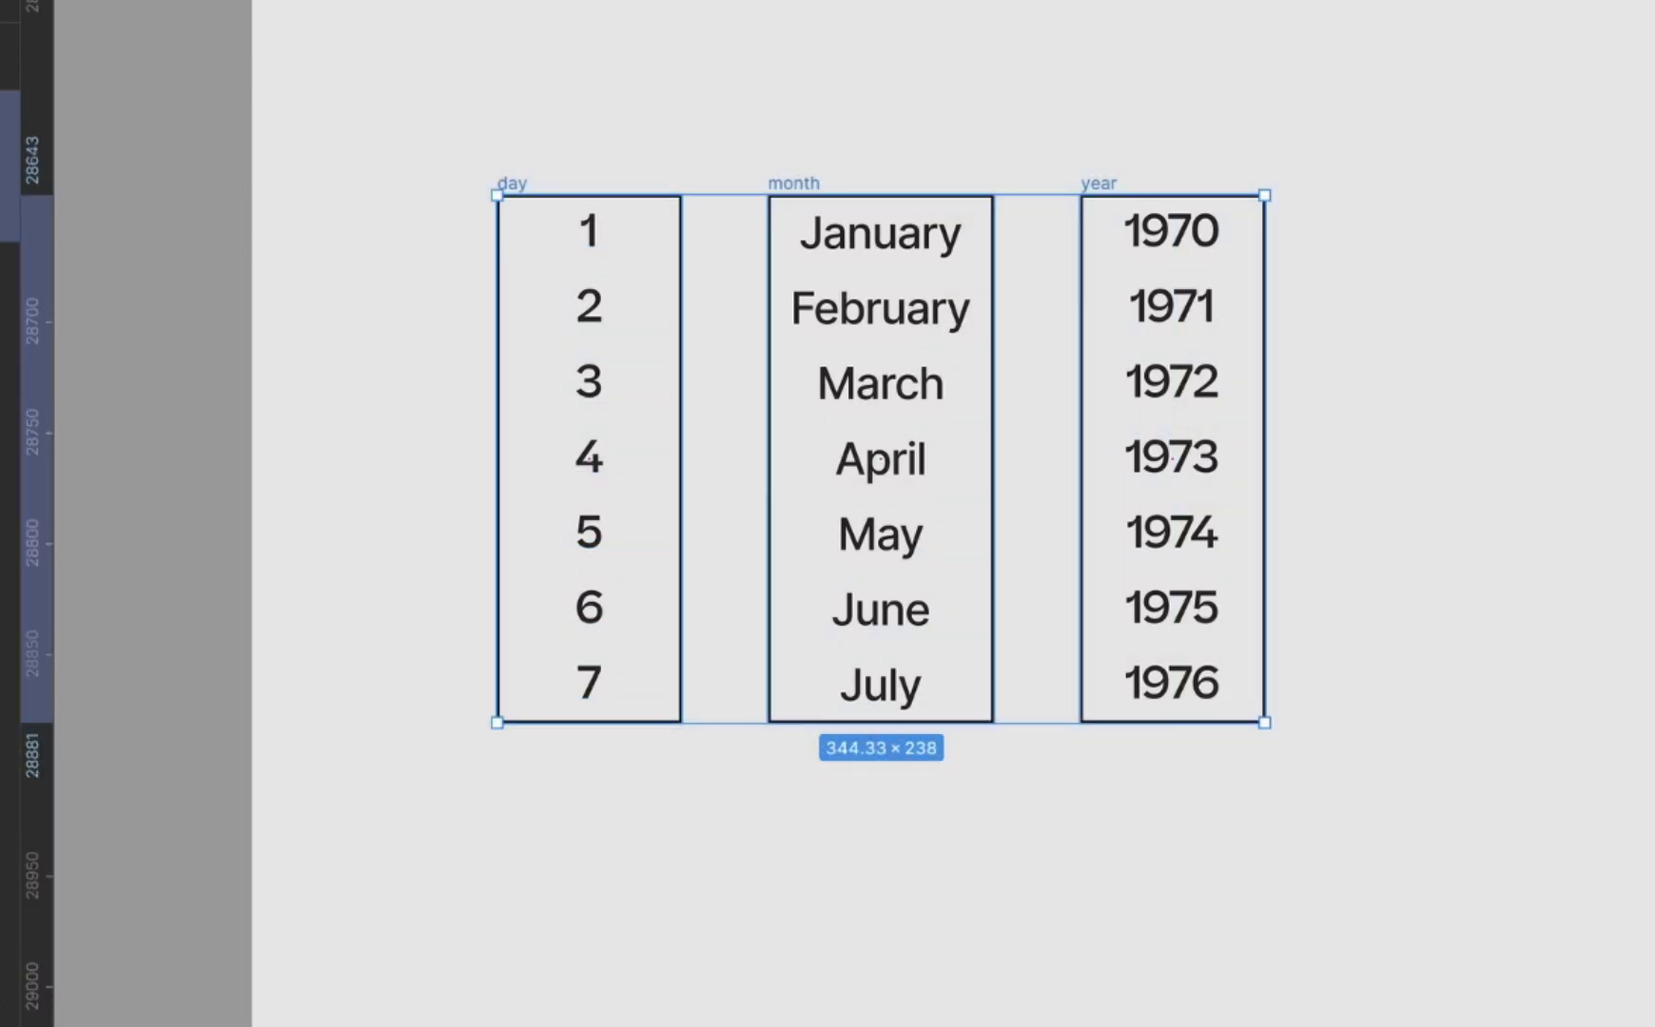
- Wrap the day, month and year frames in one horizontal auto layout frame with a 16 gap between items
key(ctrl+alt+g)
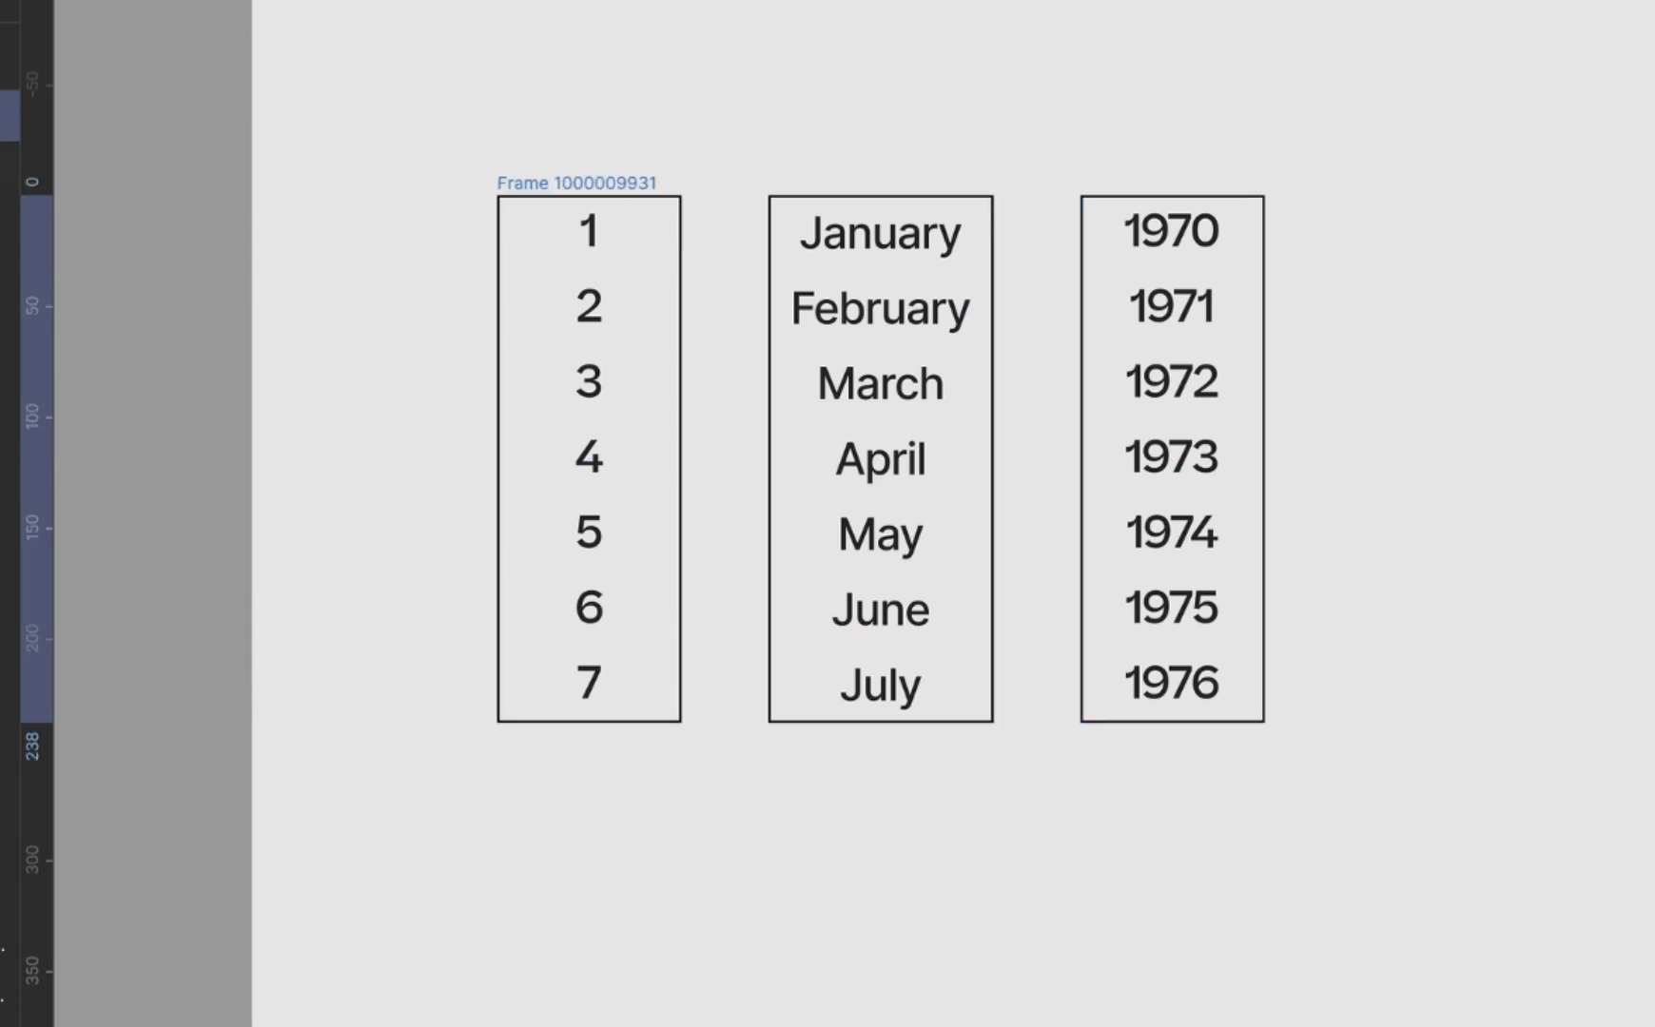
key(shift+a)
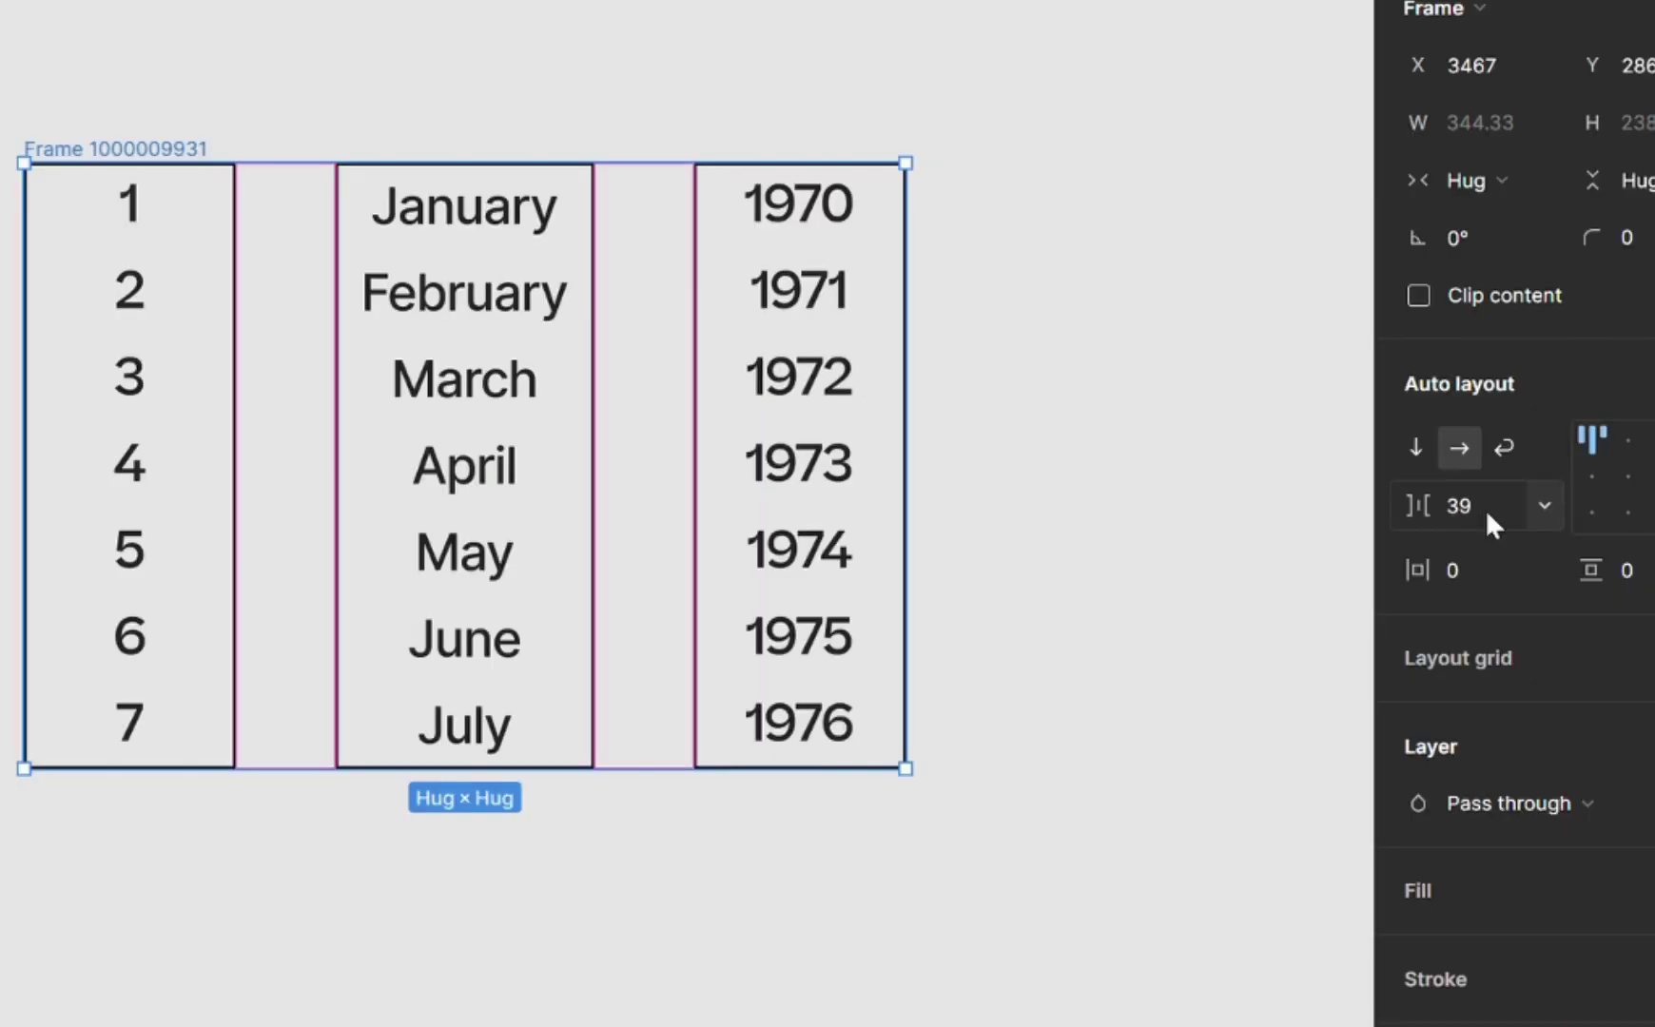
click(1487, 521)
key(Return)
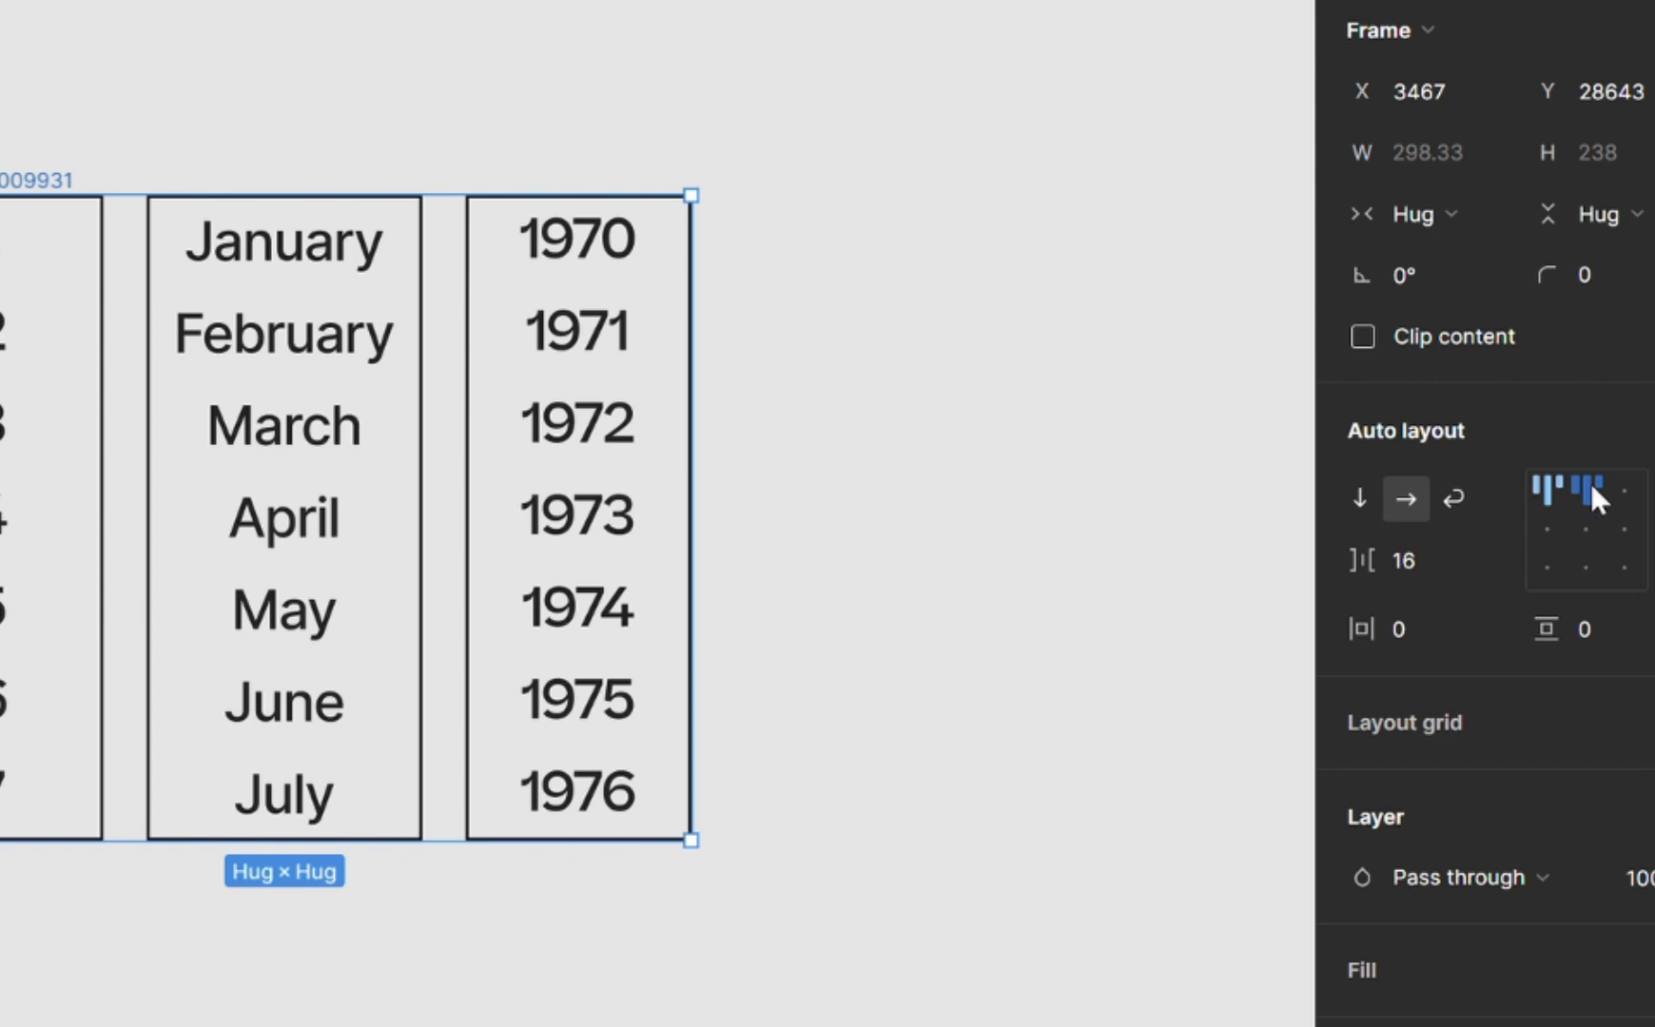
click(1590, 486)
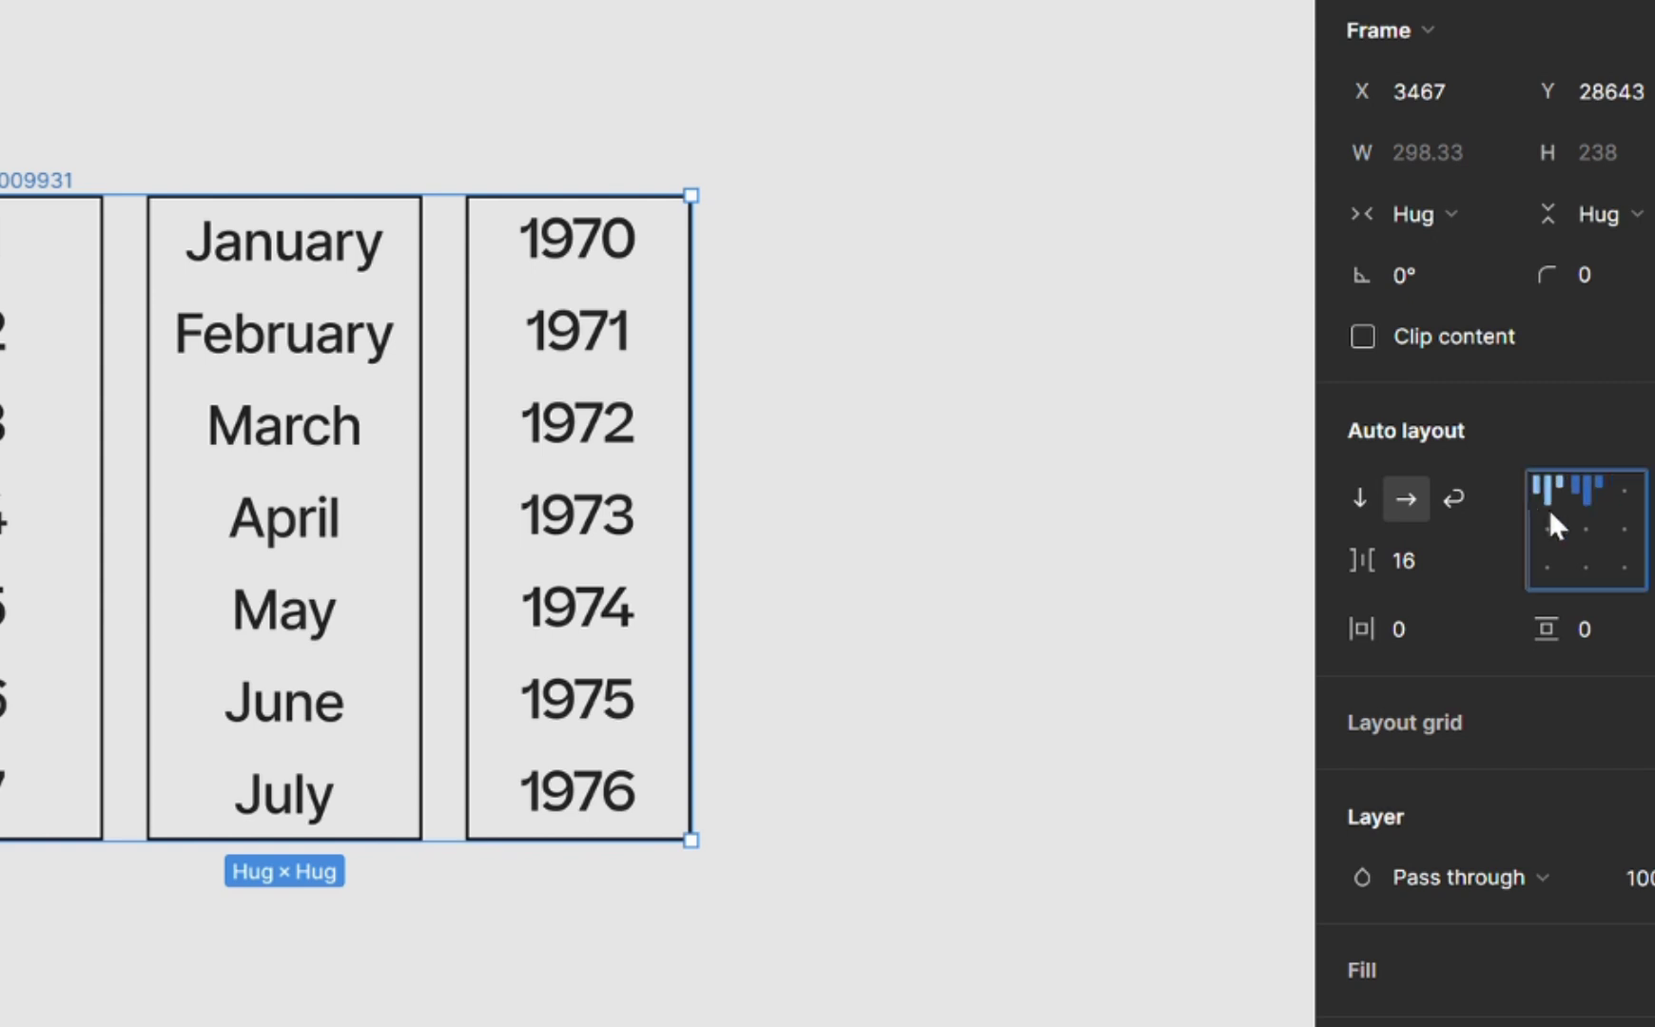
- Move the combined wheel frame into the white bottom sheet of the date screen, centred below the grab handle
scroll(828, 728, down, 5)
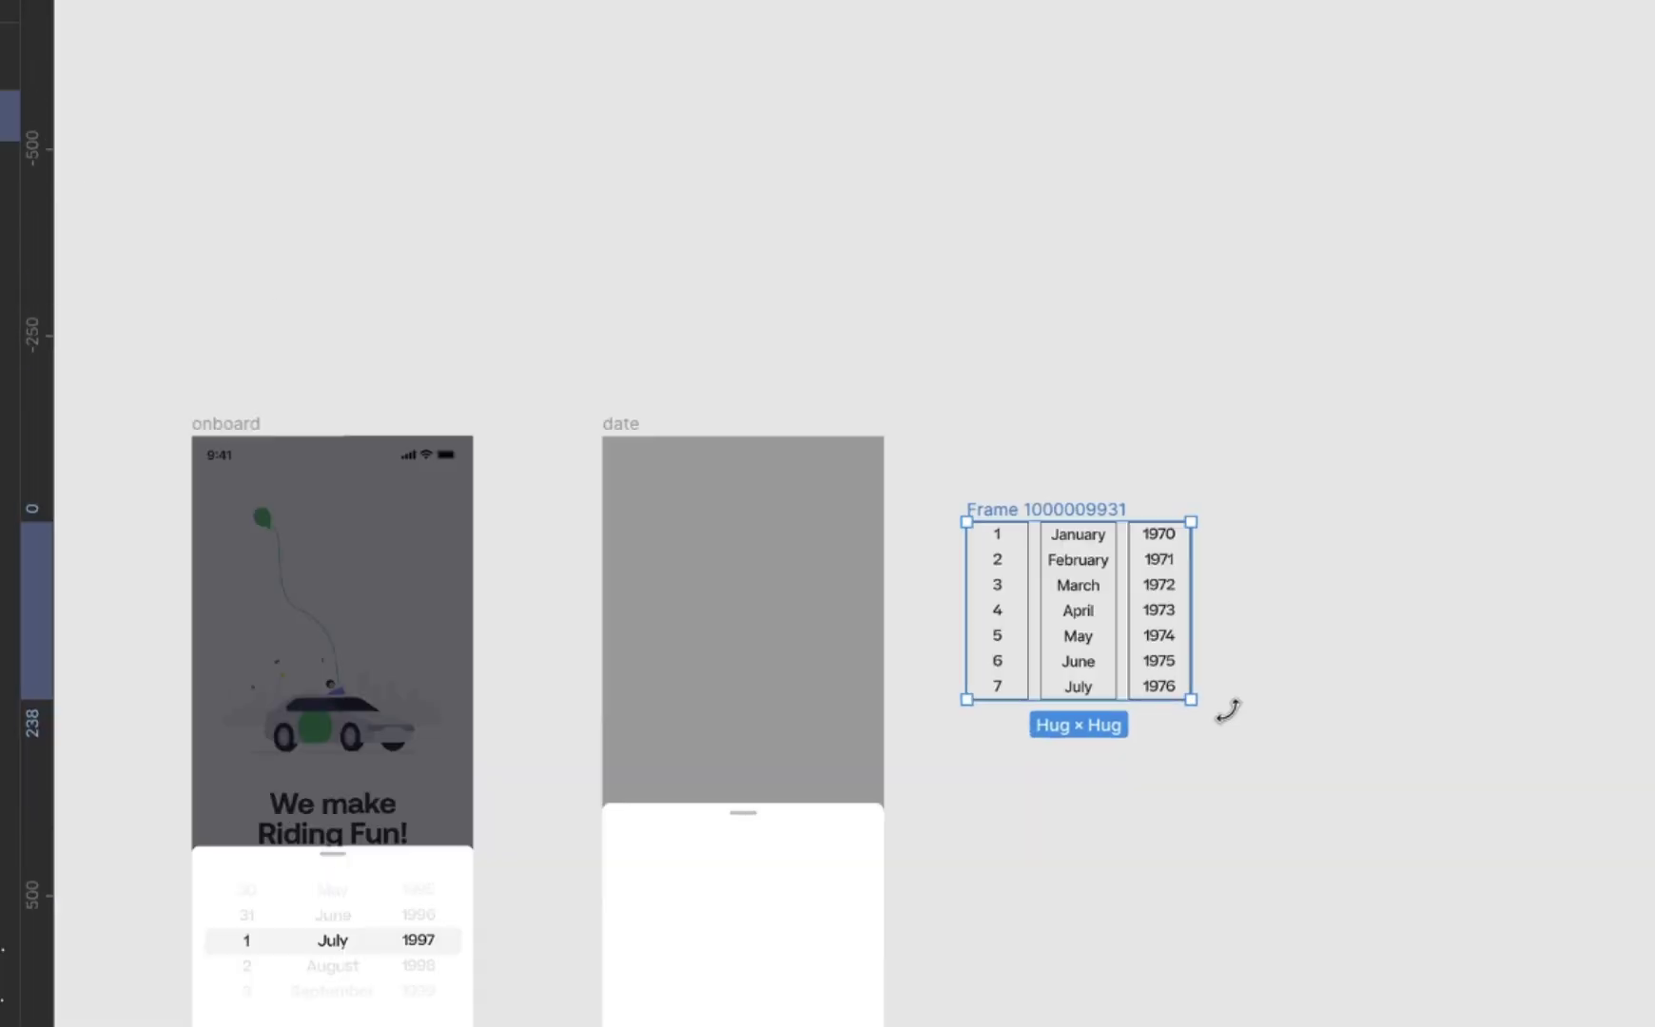
scroll(1219, 702, up, 5)
scroll(1220, 702, down, 6)
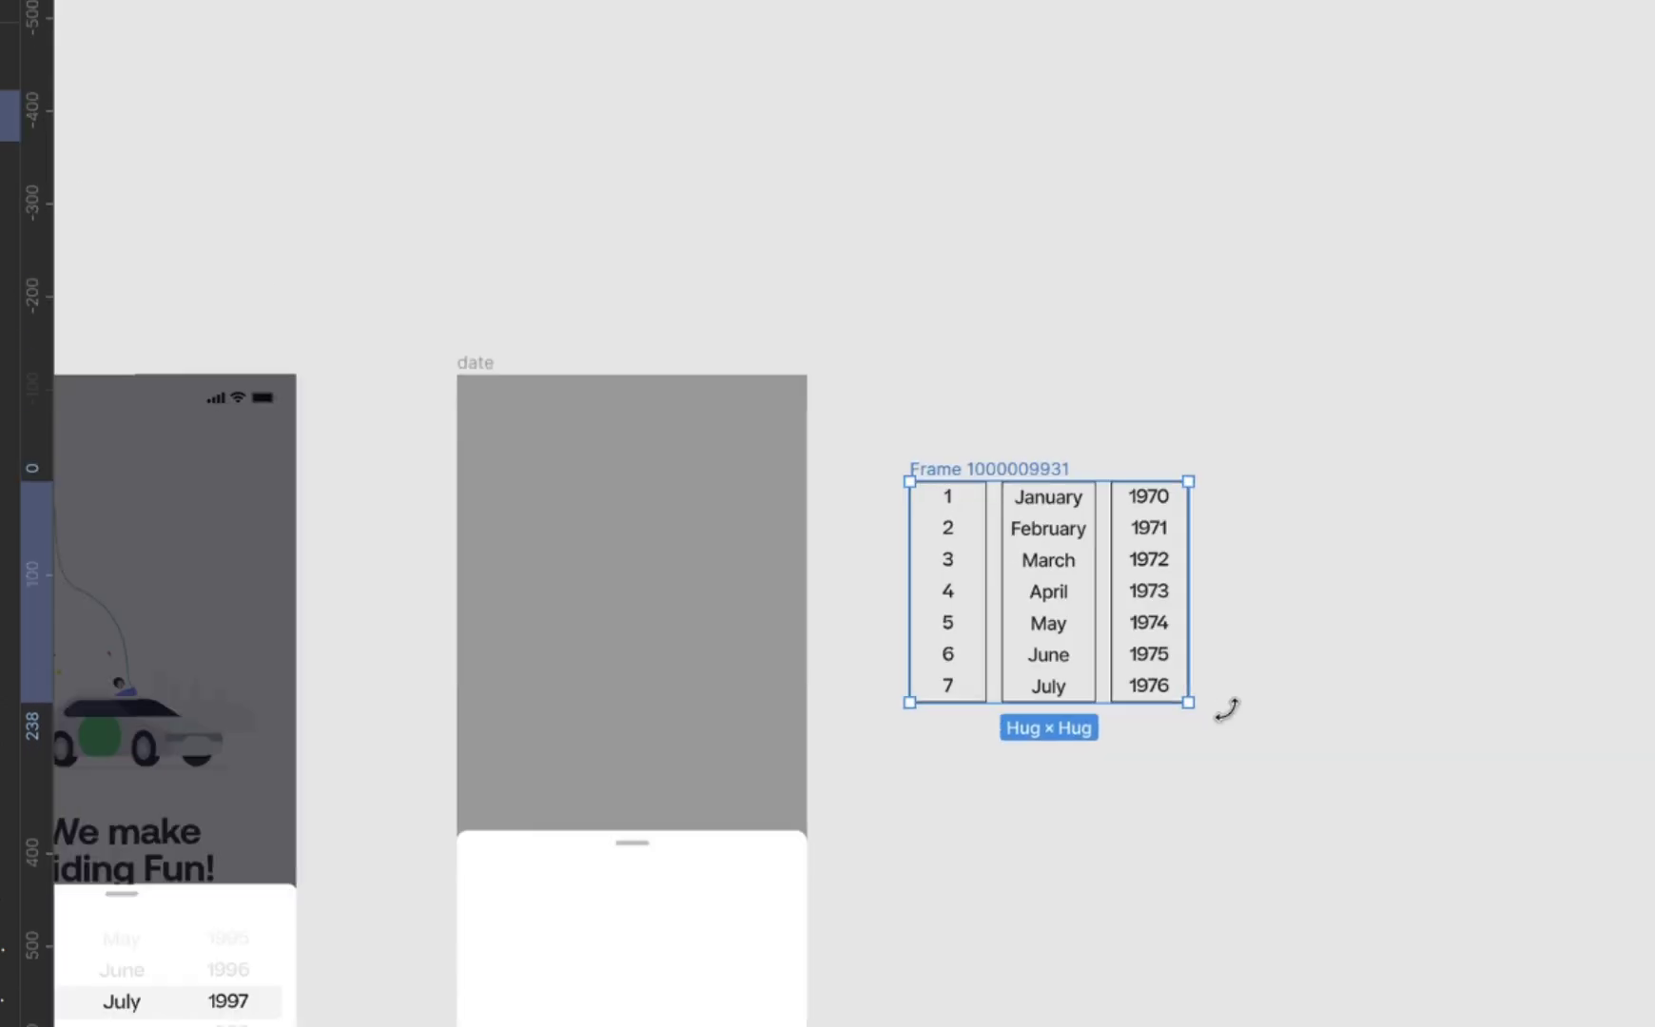
drag(1020, 469, 614, 872)
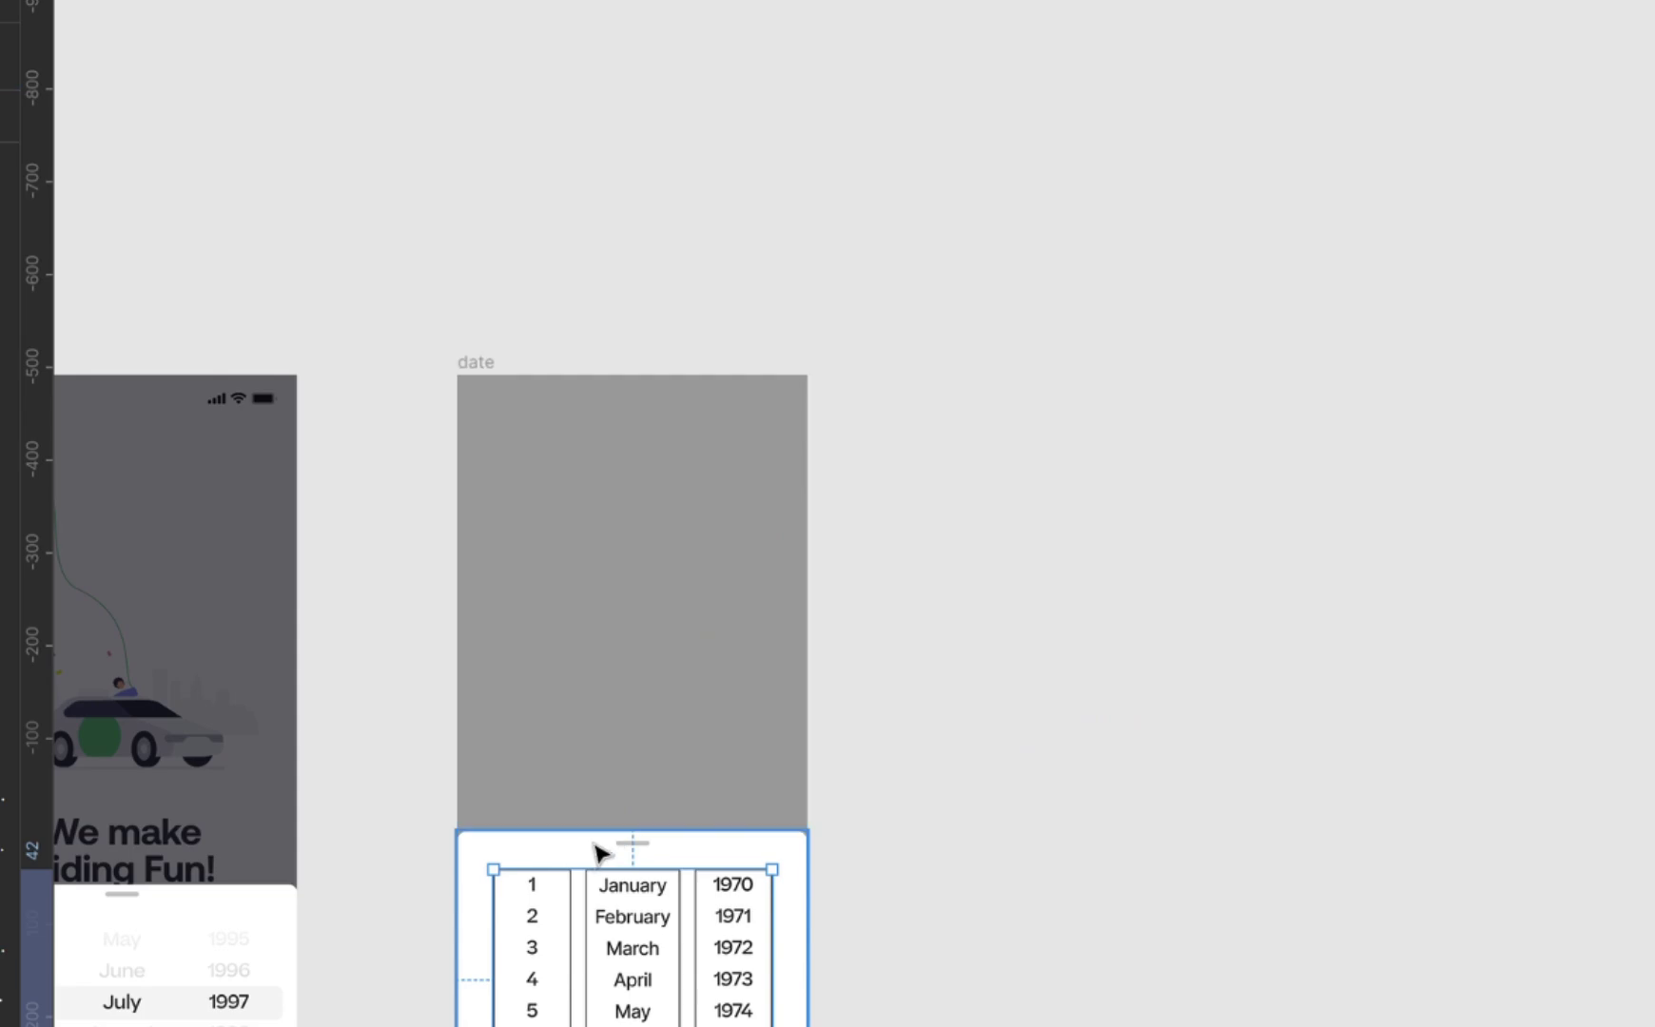
scroll(605, 858, up, 6)
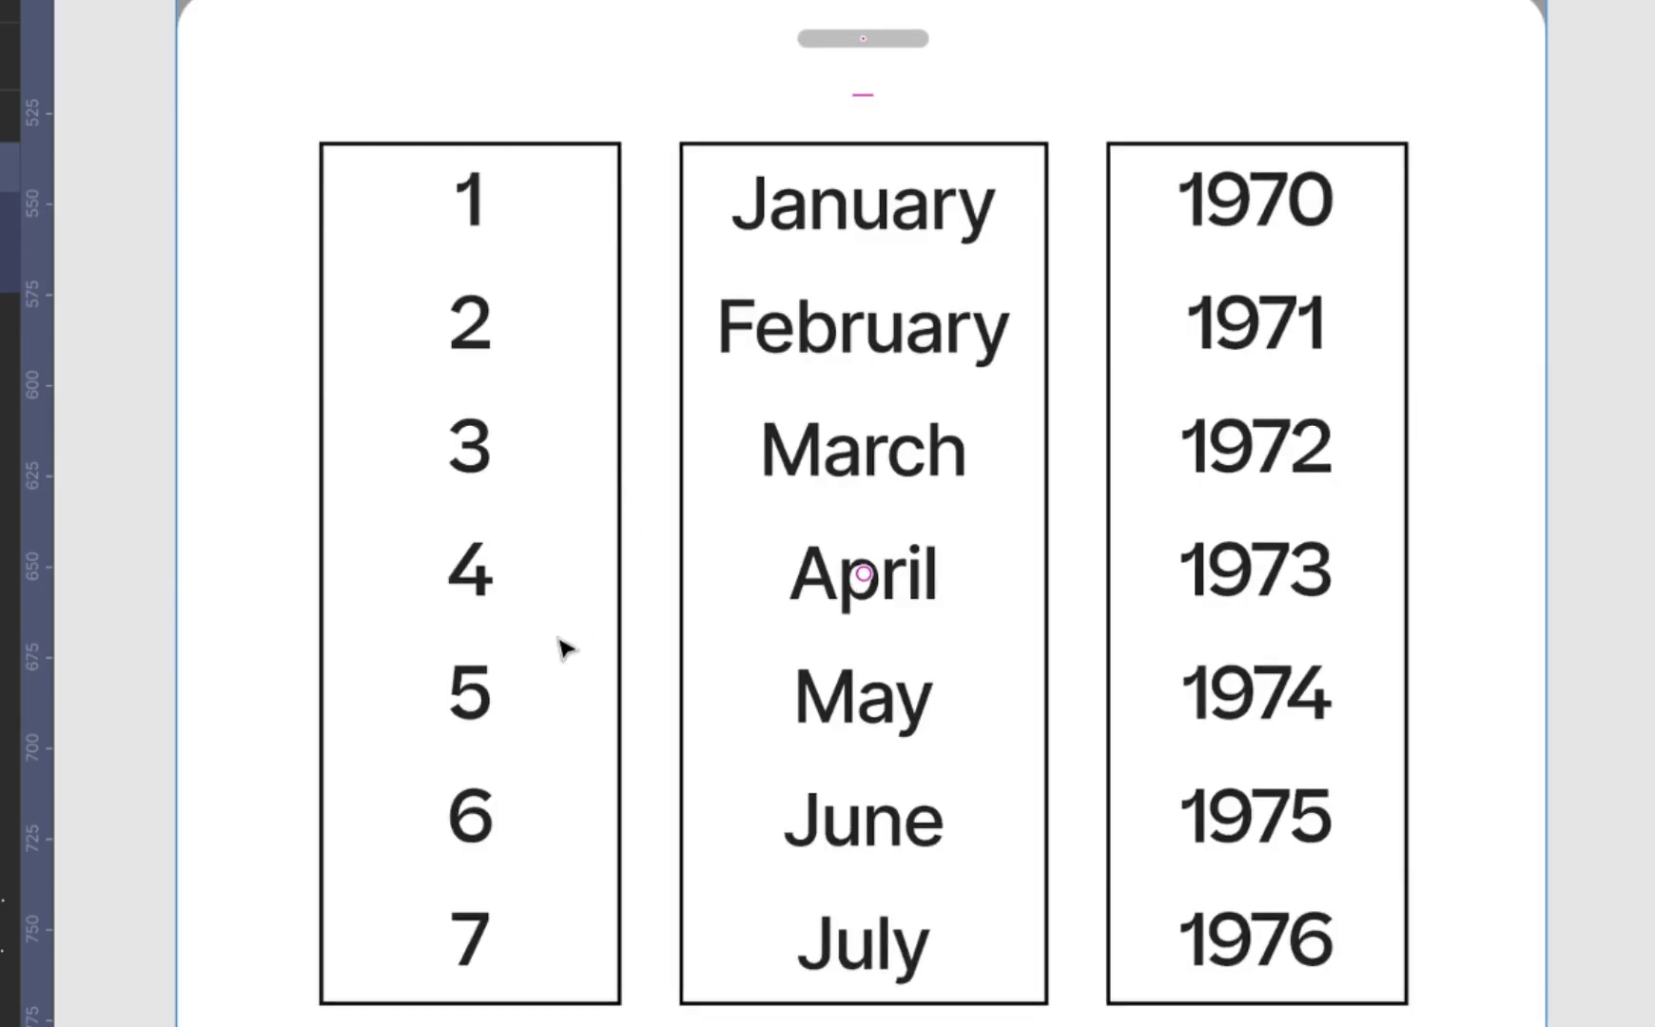
- Add a layout grid to the white bottom sheet frame and change its type to Columns
scroll(561, 645, down, 2)
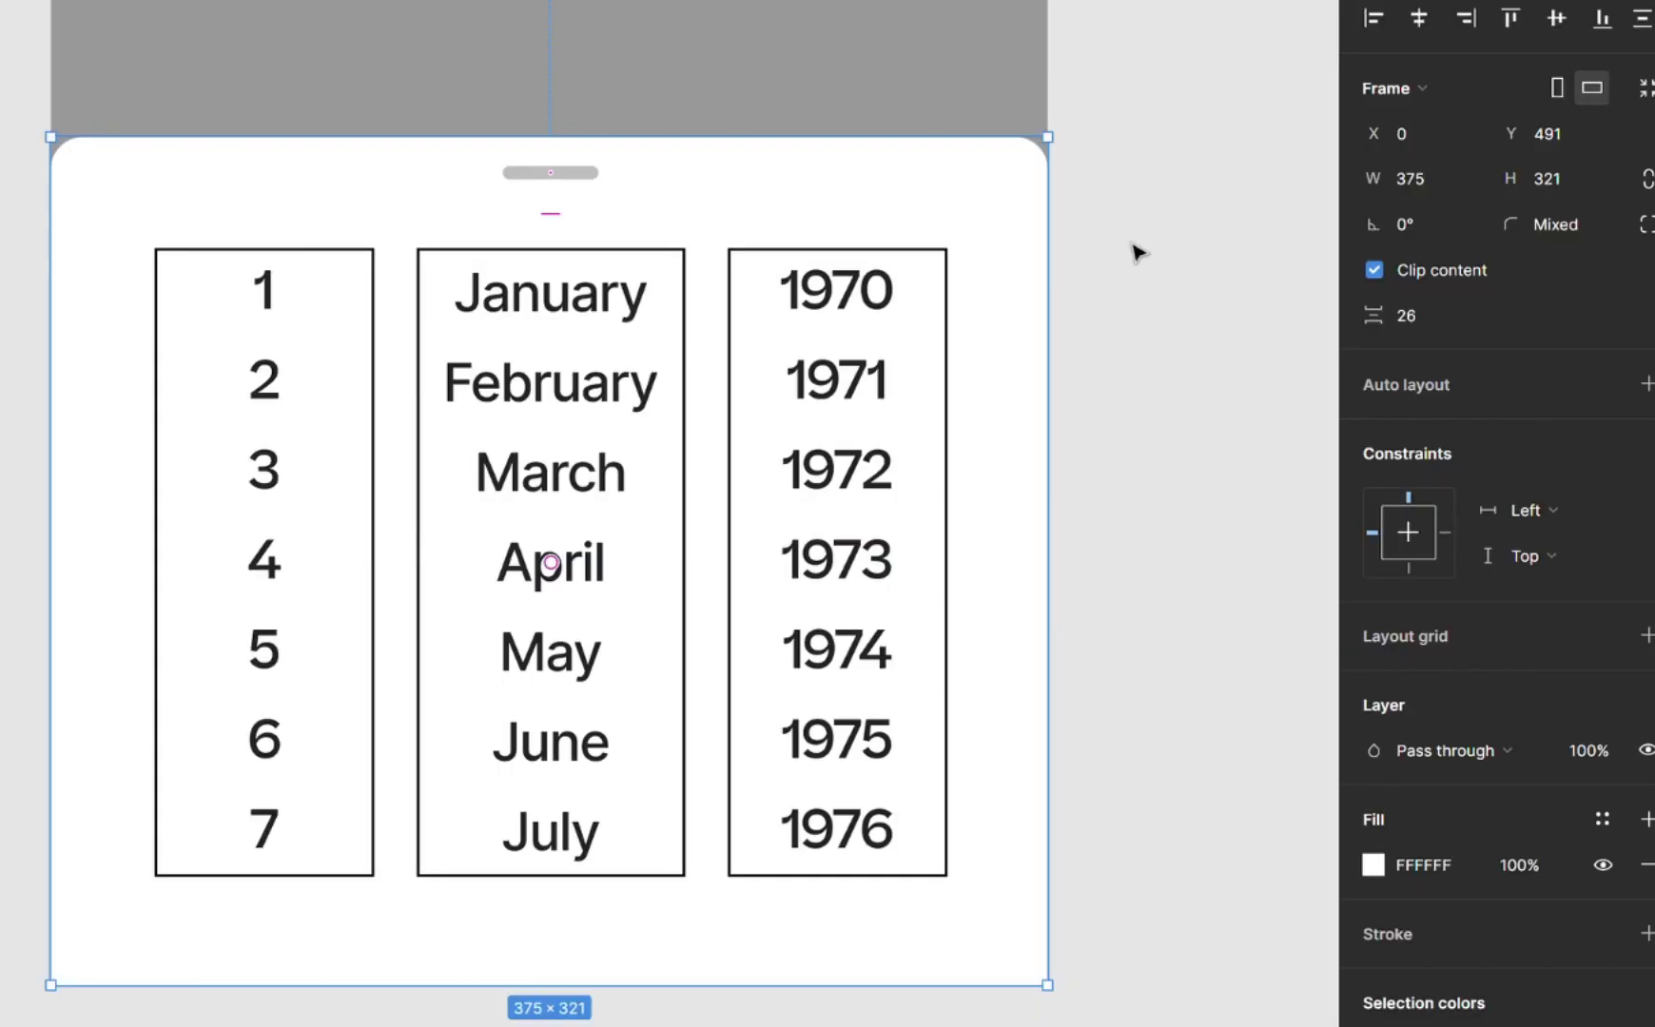
scroll(1471, 410, down, 2)
scroll(1472, 410, up, 2)
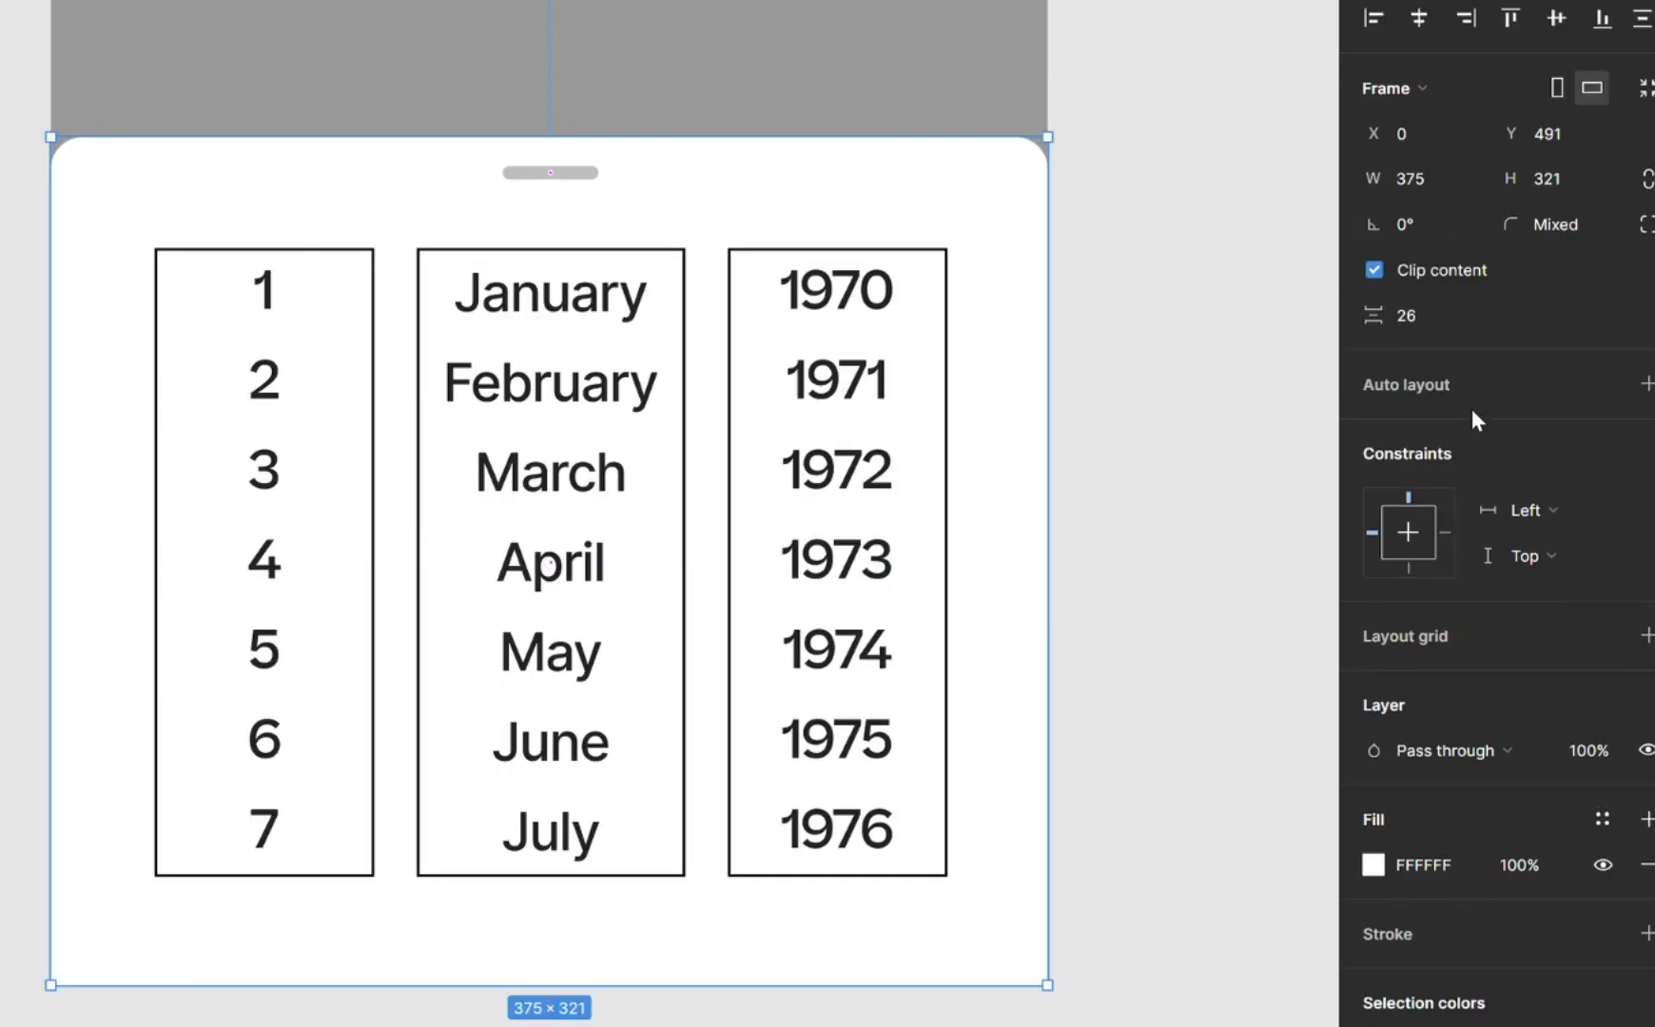
click(1488, 637)
click(1373, 681)
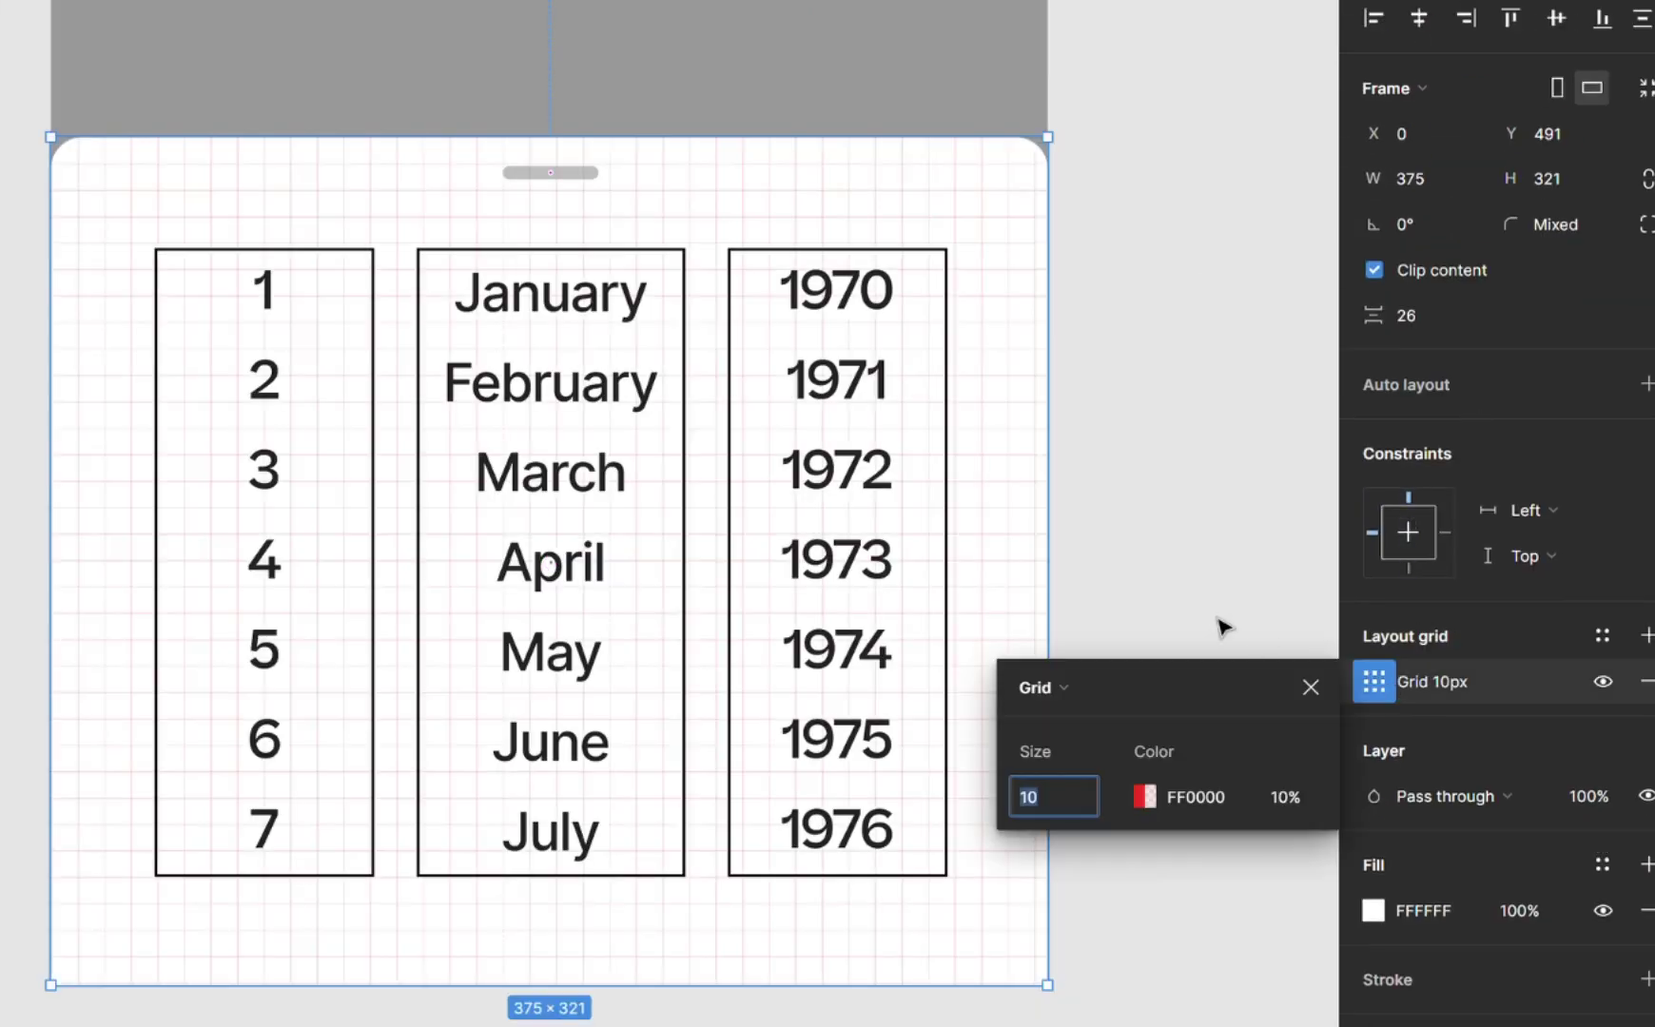
click(1094, 687)
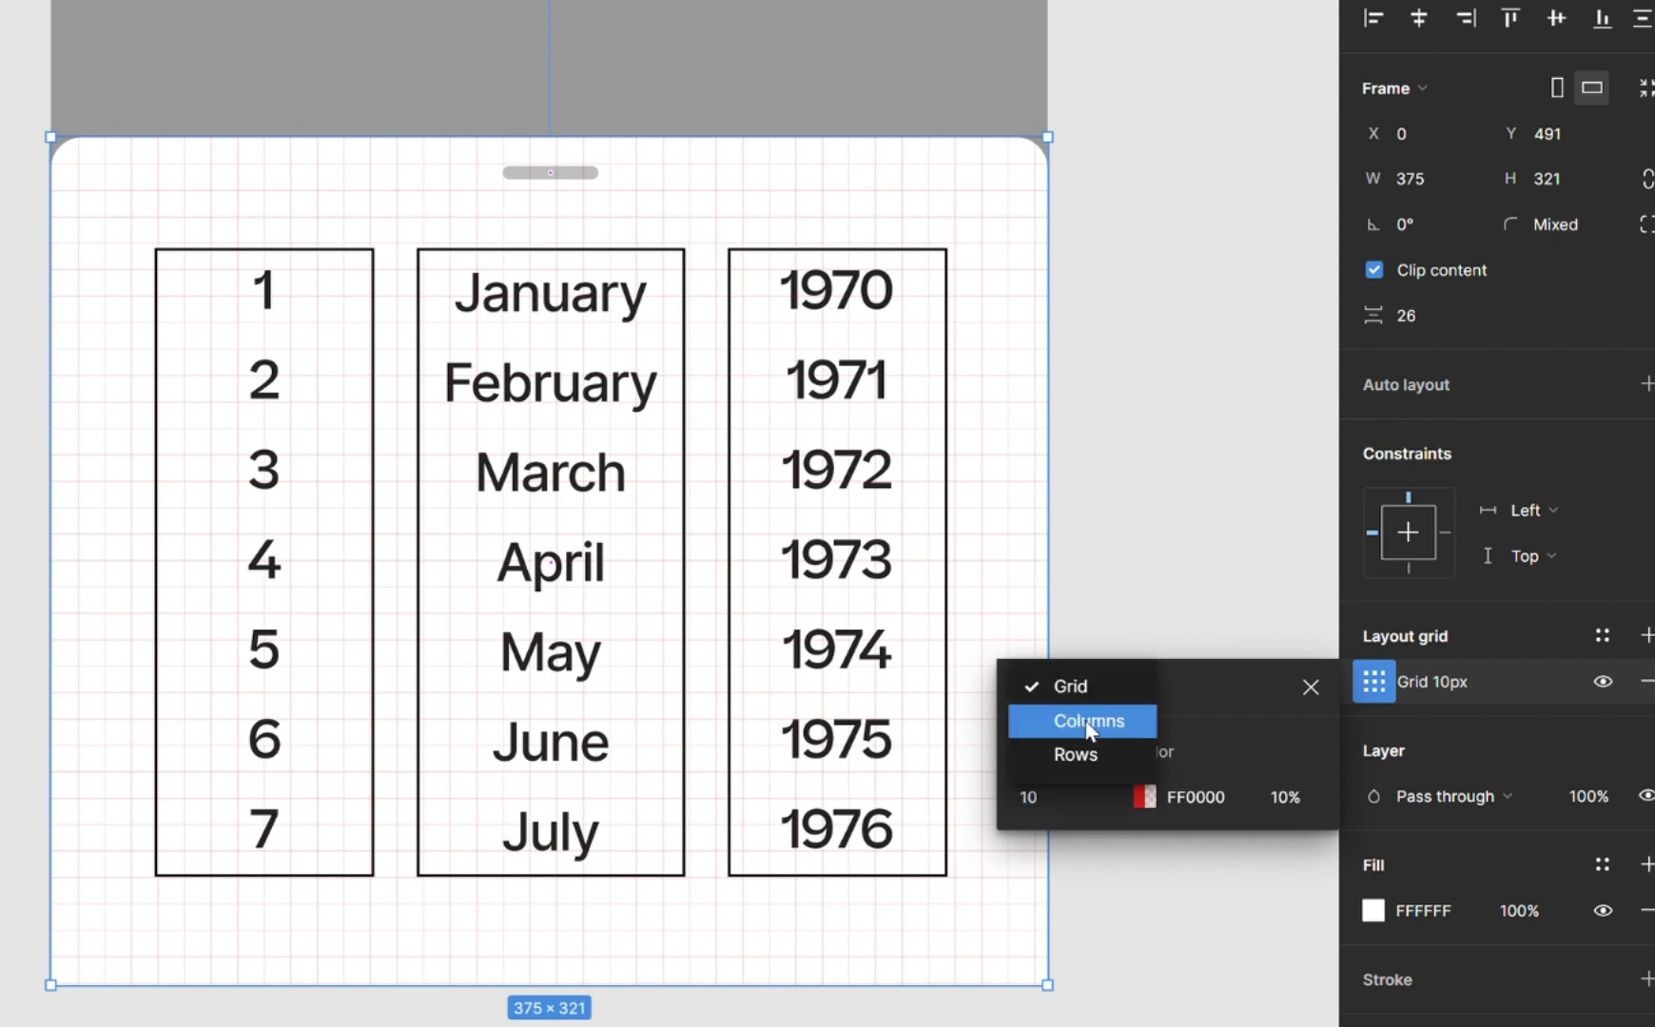
click(1085, 716)
- Set the bottom sheet's column grid to 3 columns with a margin of 16
click(1097, 795)
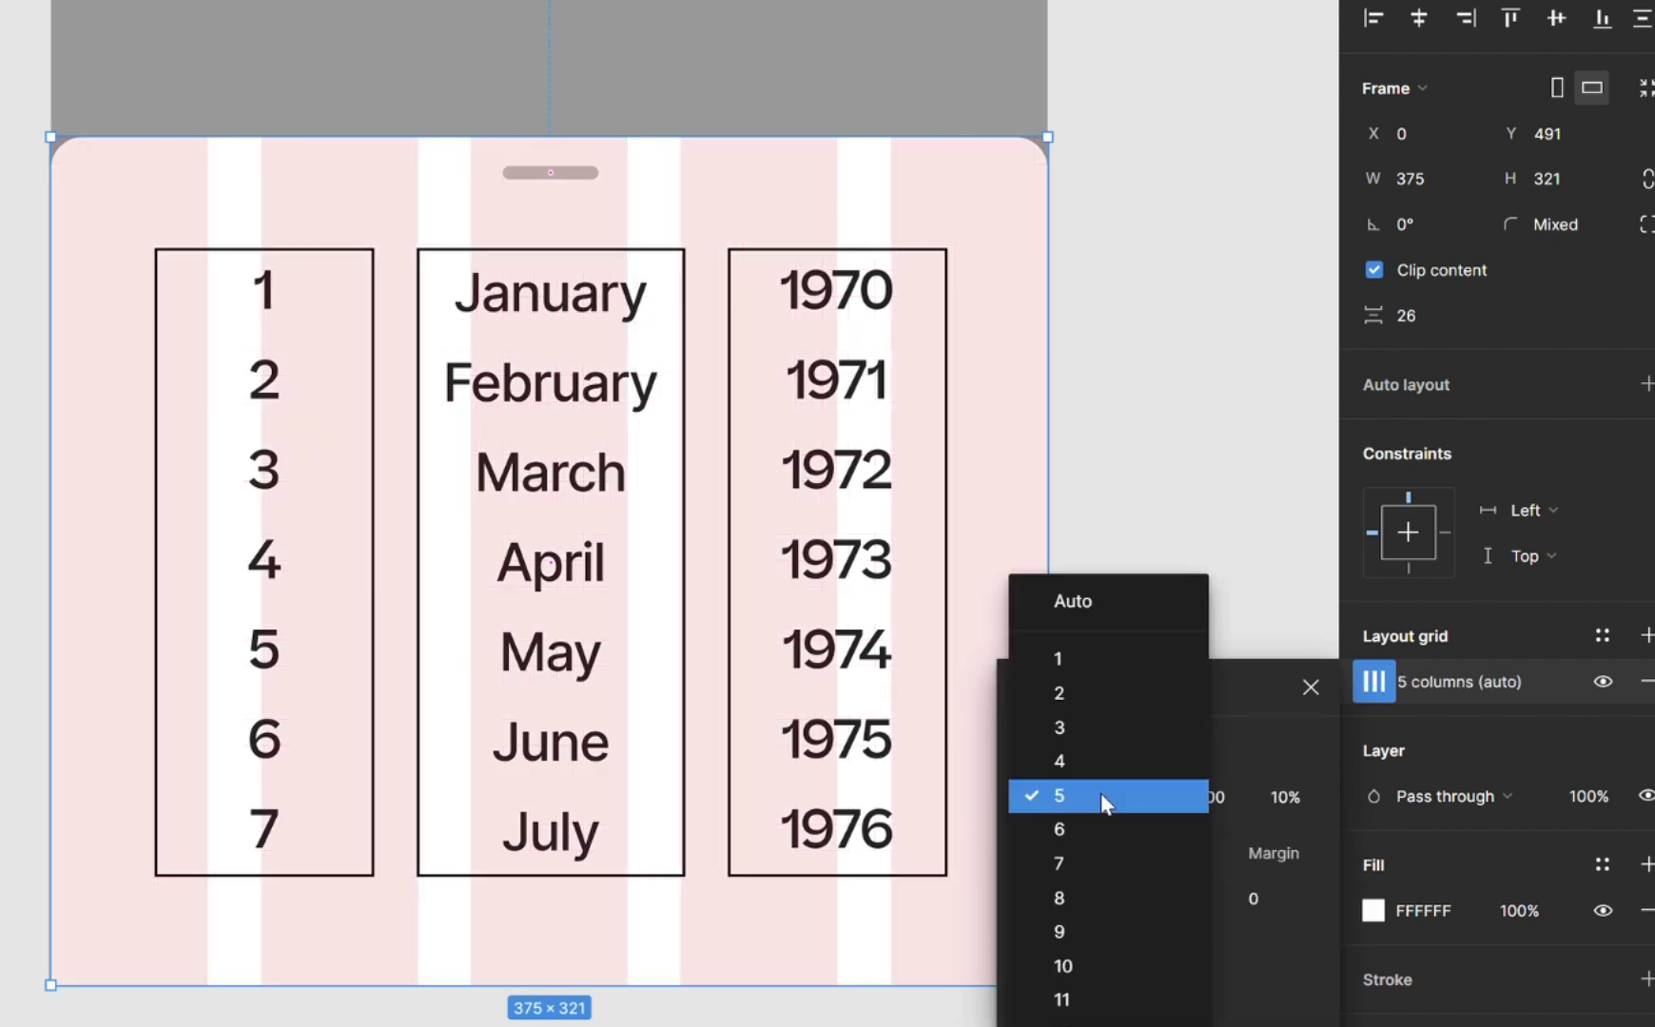
click(1080, 724)
click(1296, 900)
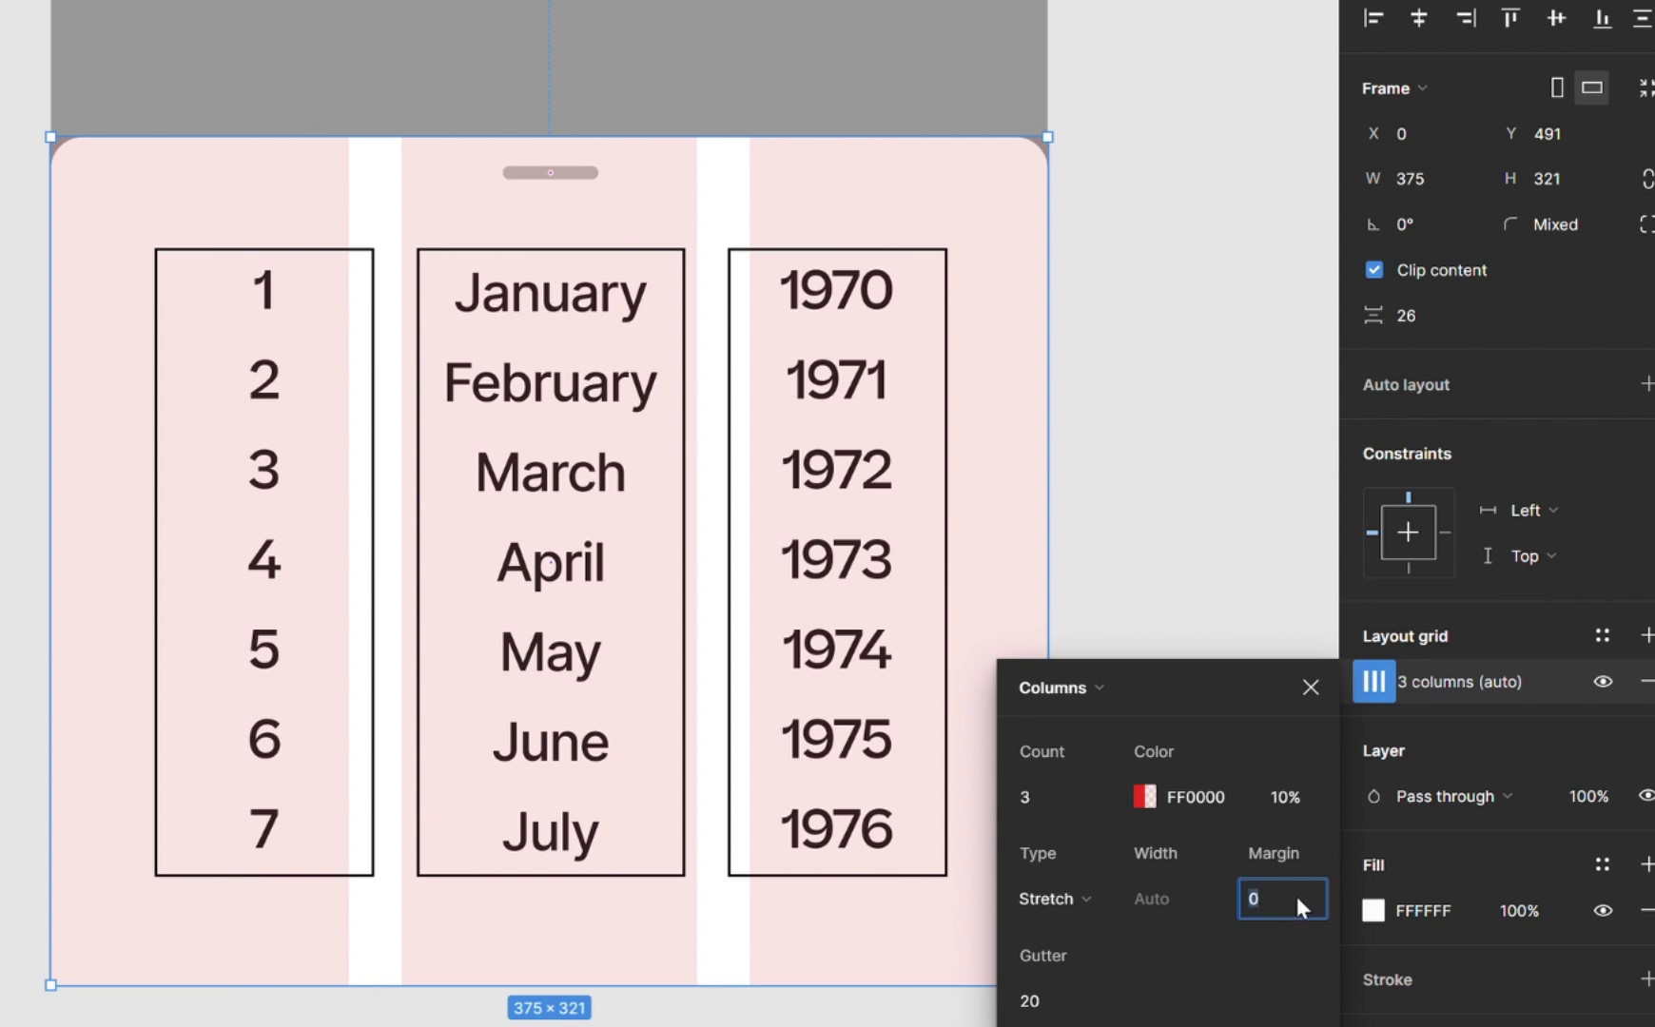
text(16)
key(Return)
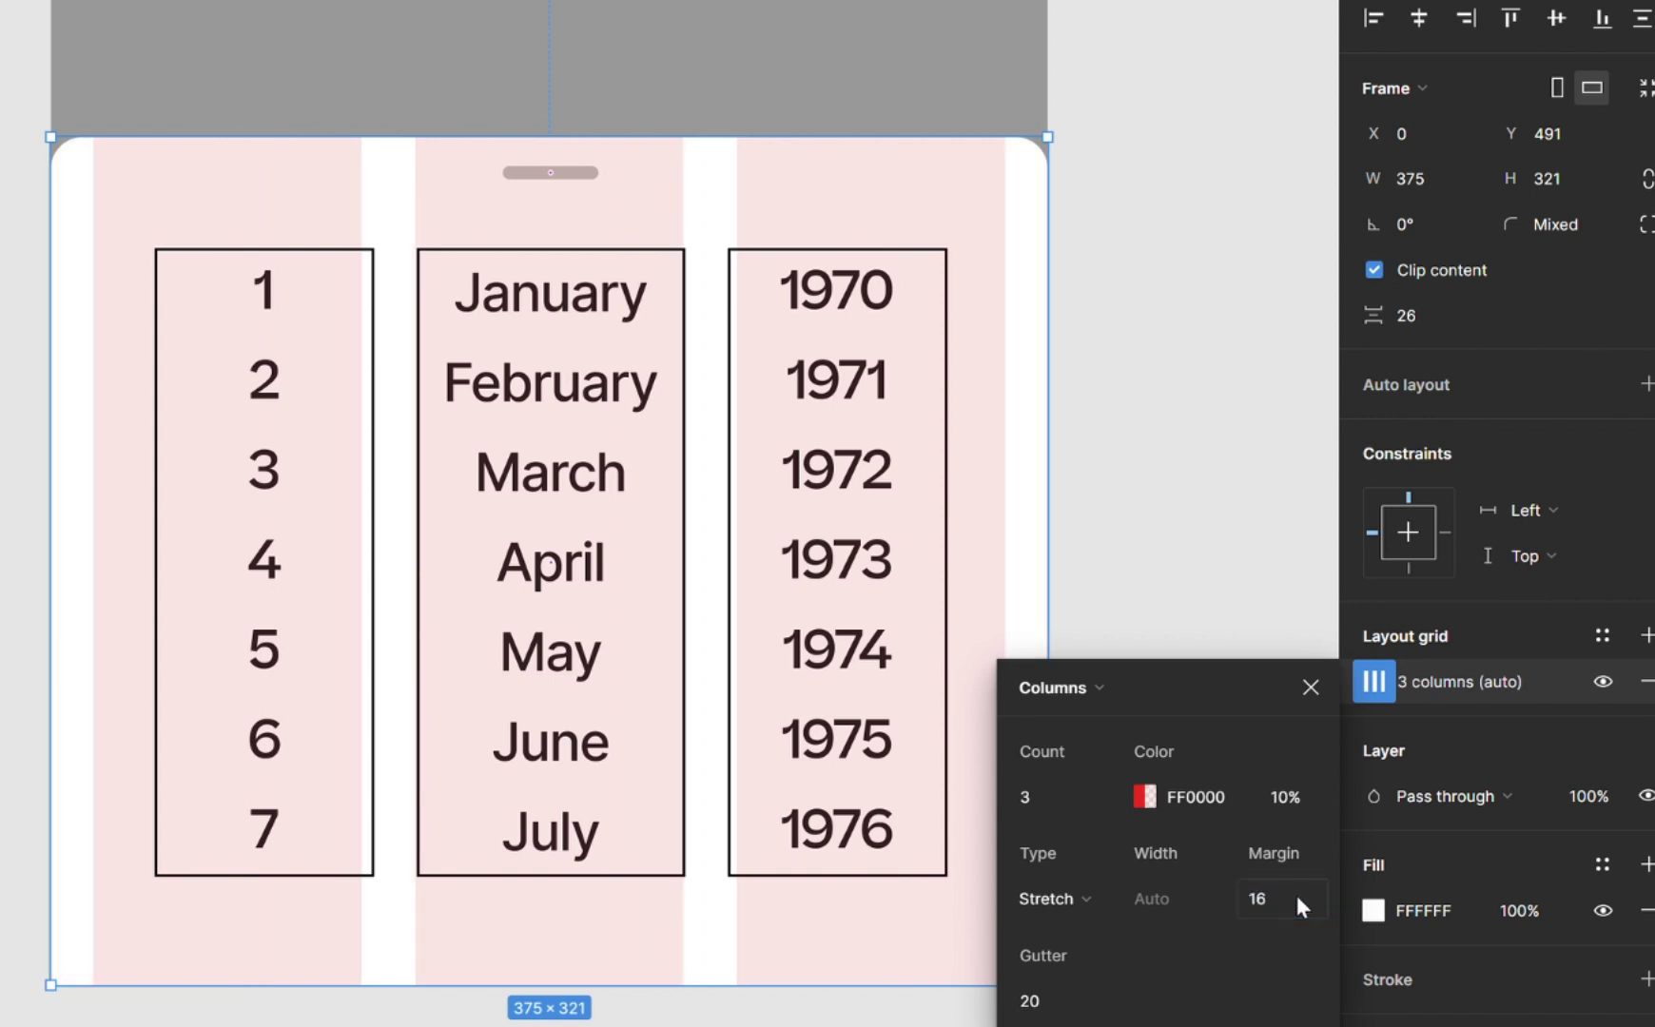
click(1313, 689)
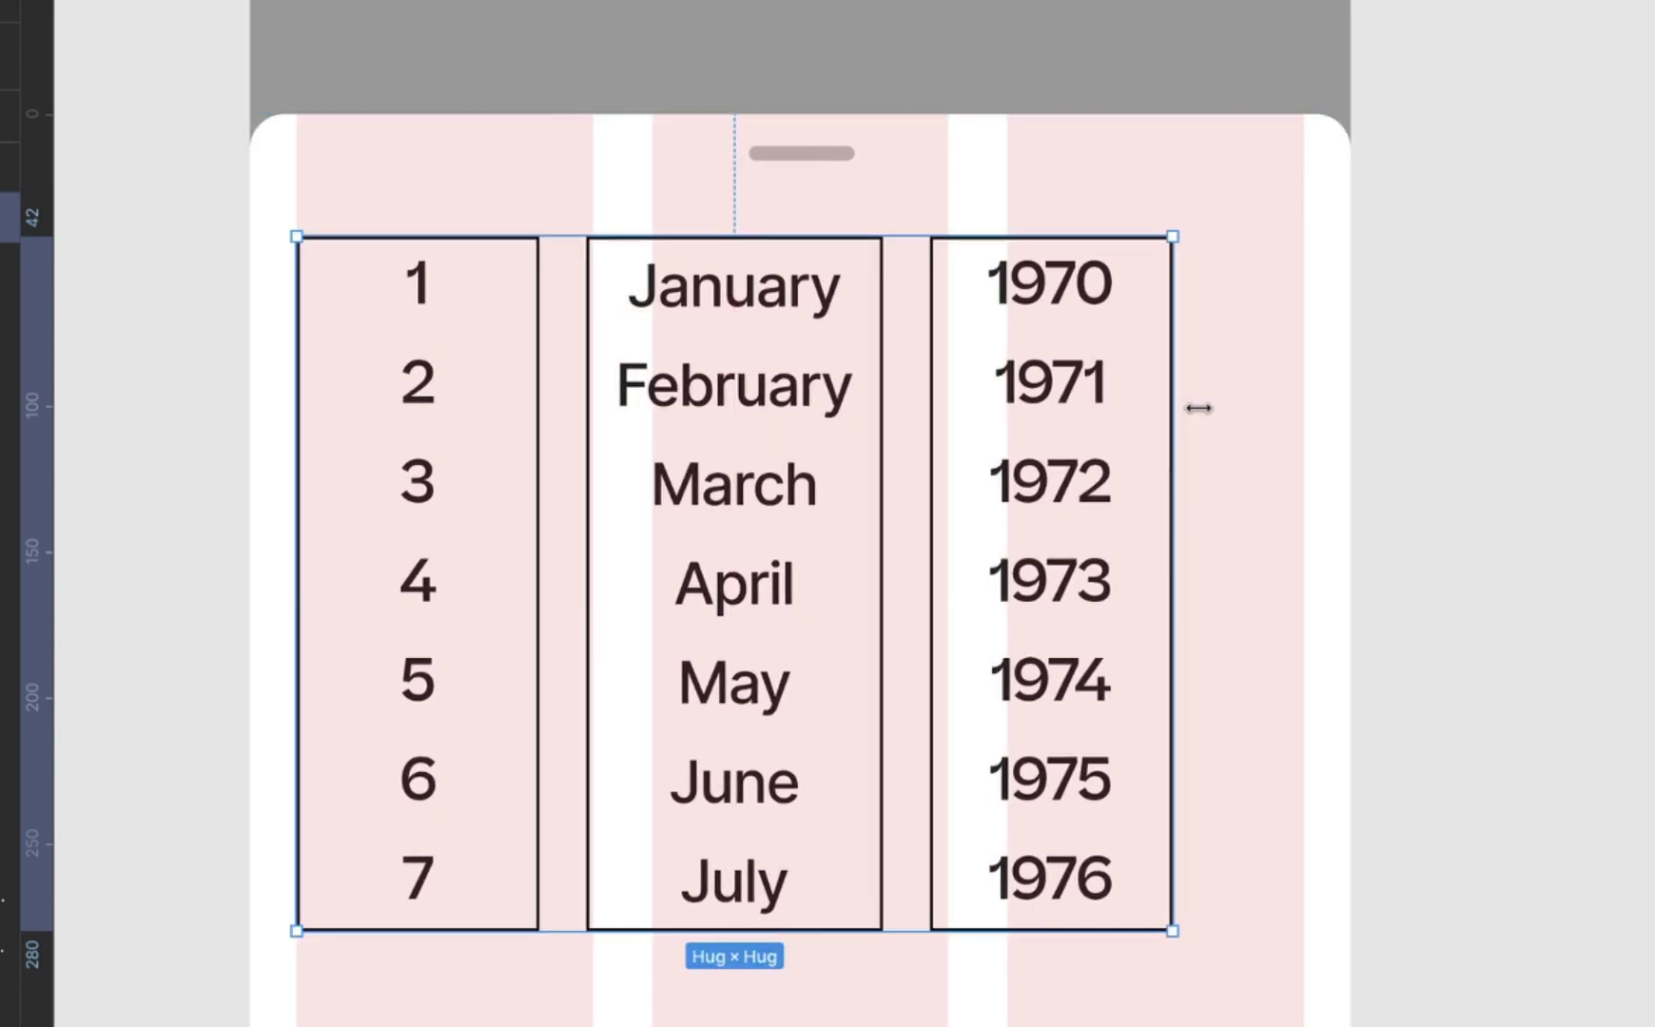
- Widen the combined wheel frame to 343 across the grid columns and set its day, month and year frames to fill container width
drag(1193, 407, 1308, 410)
key(Return)
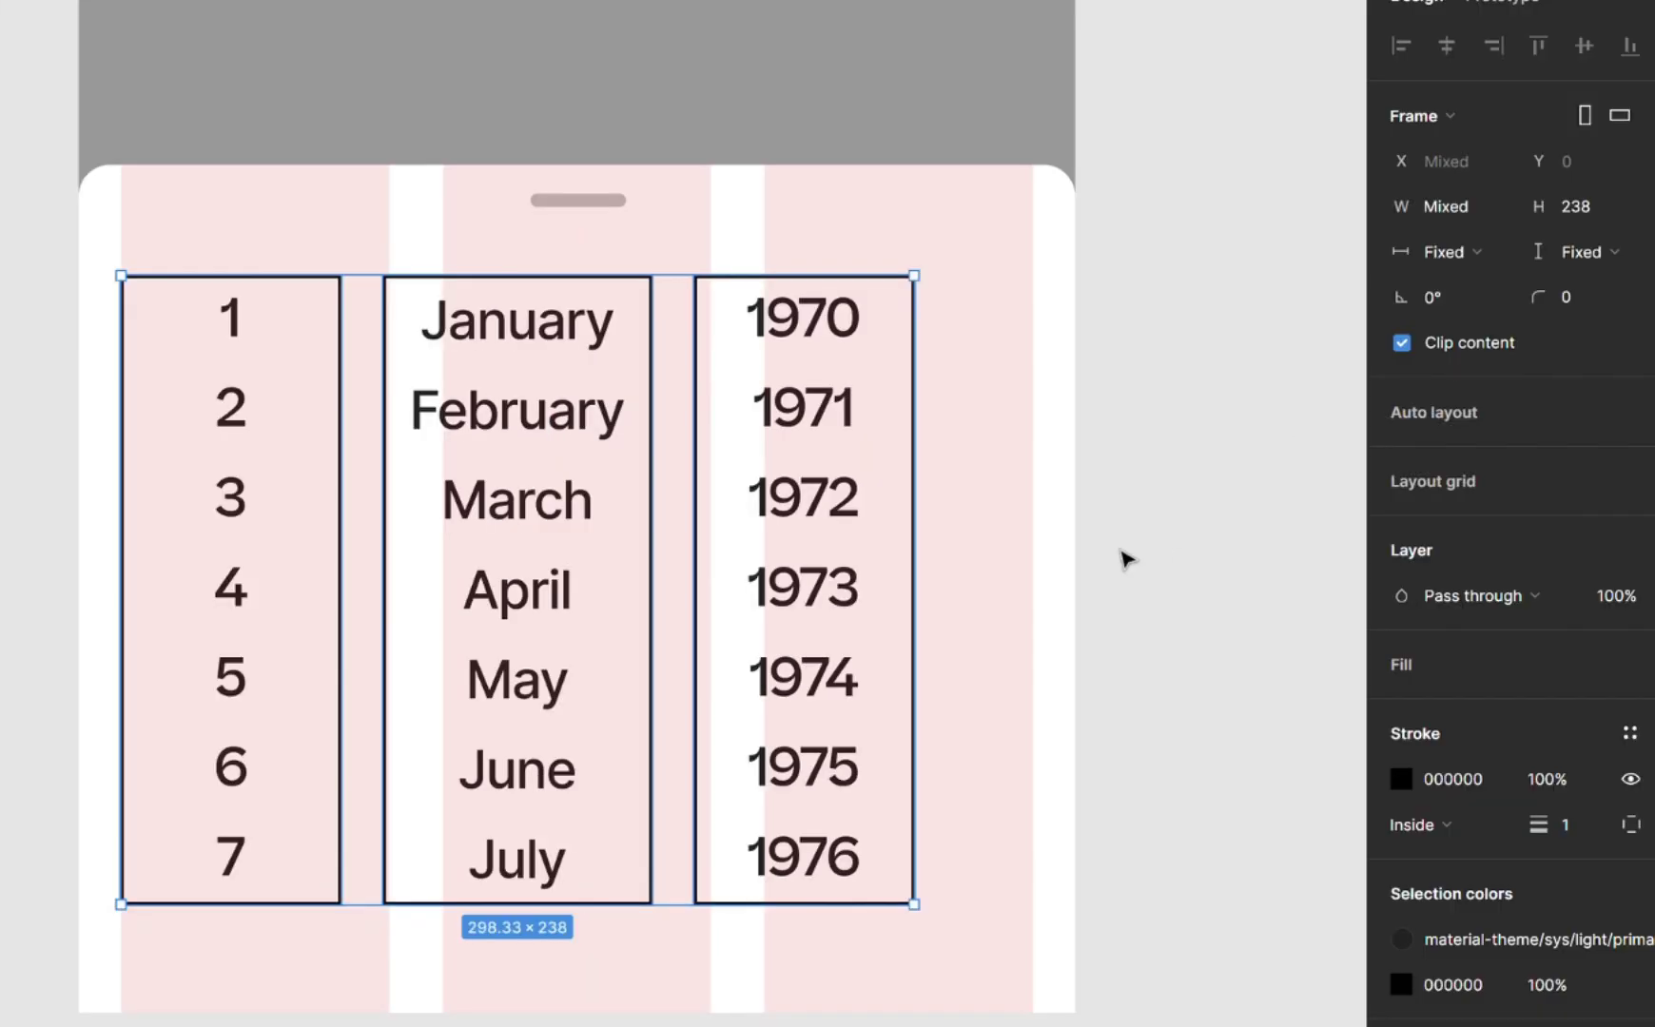
click(1481, 251)
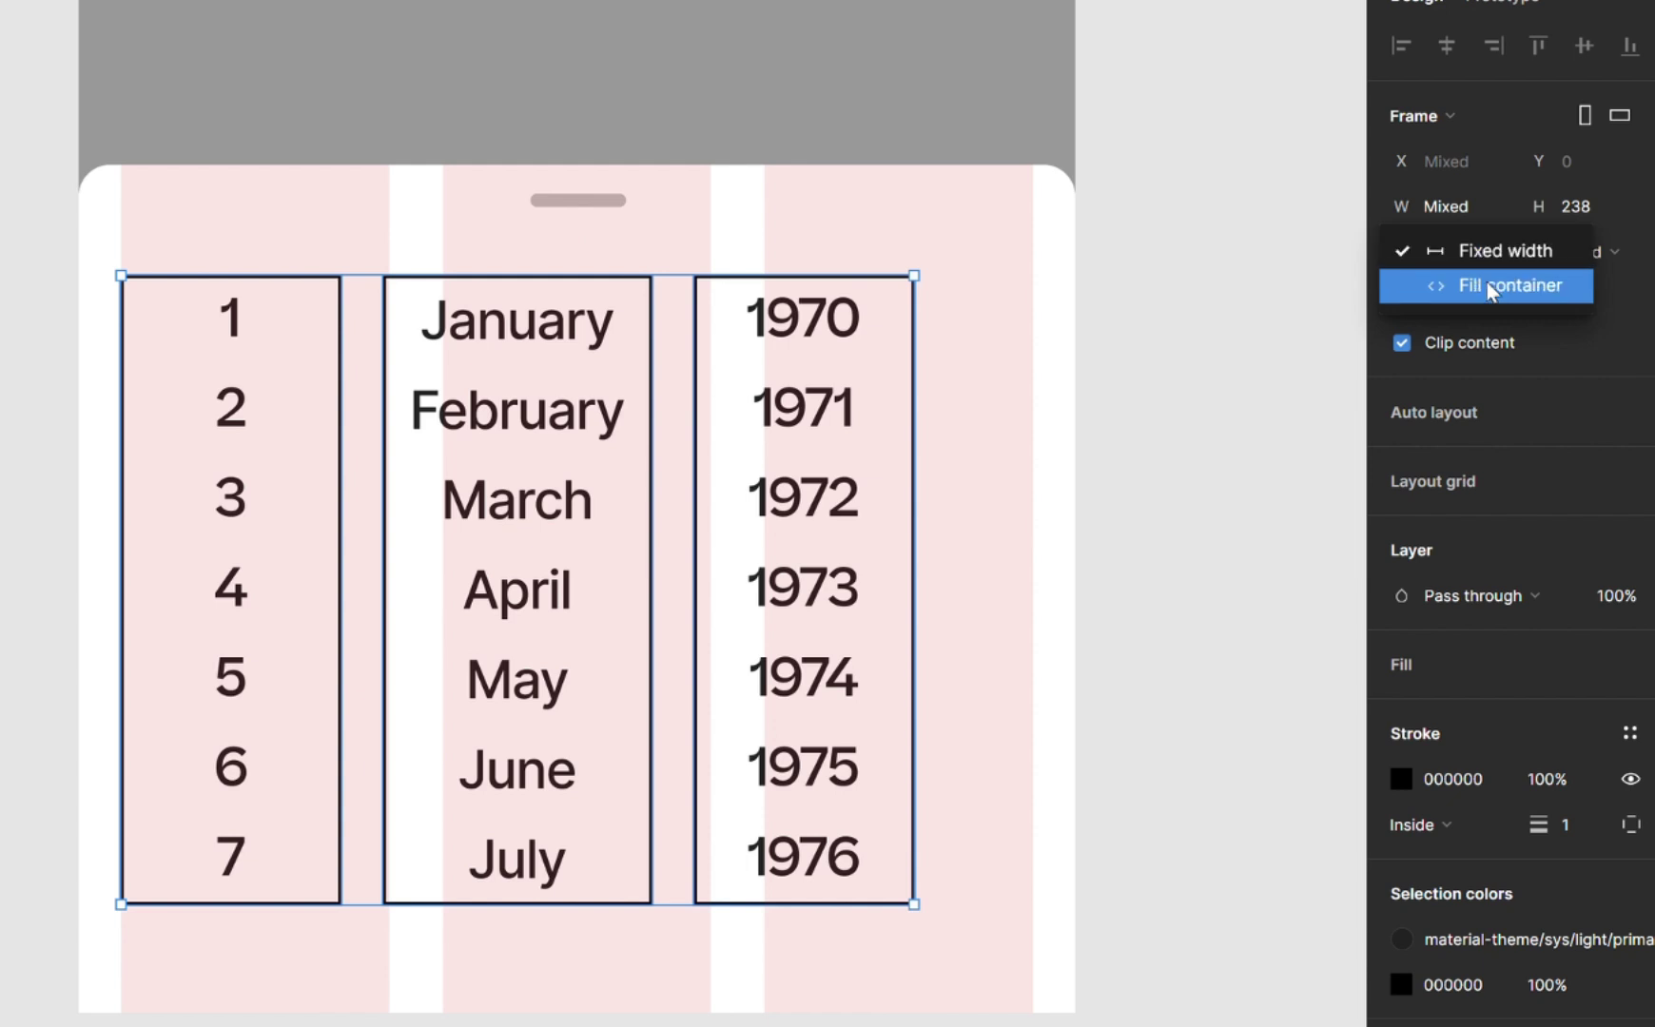
click(1487, 282)
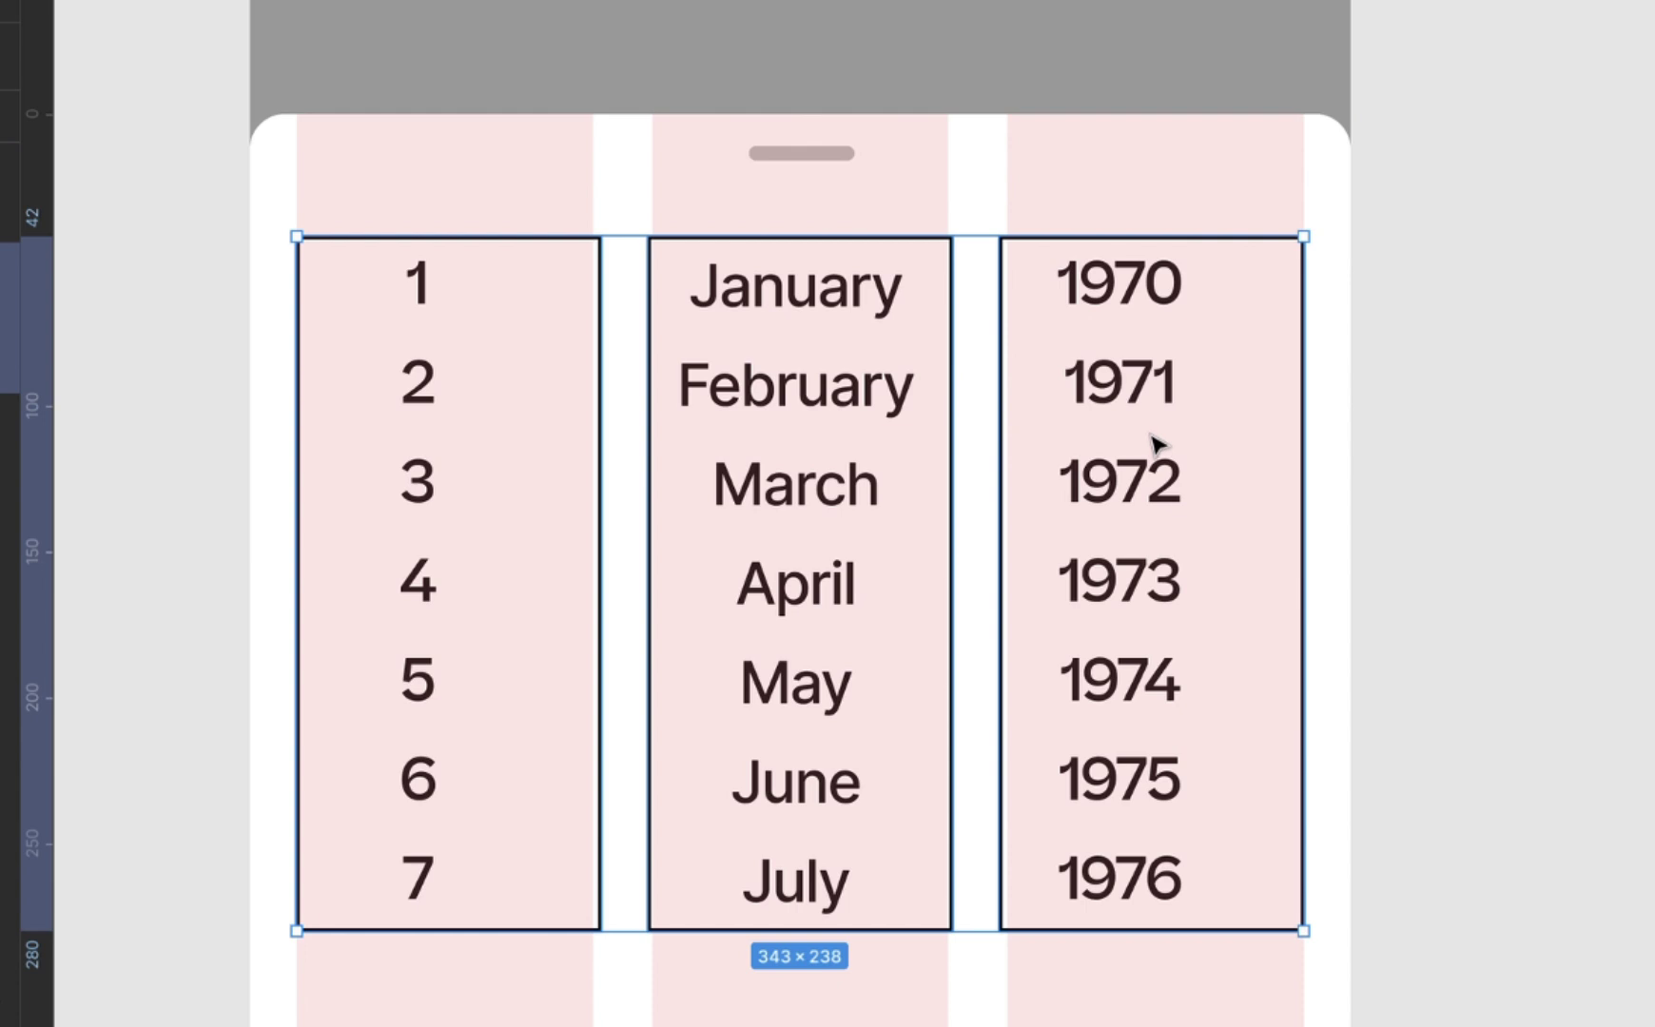
- Centre the year list text horizontally within its frame
key(Return)
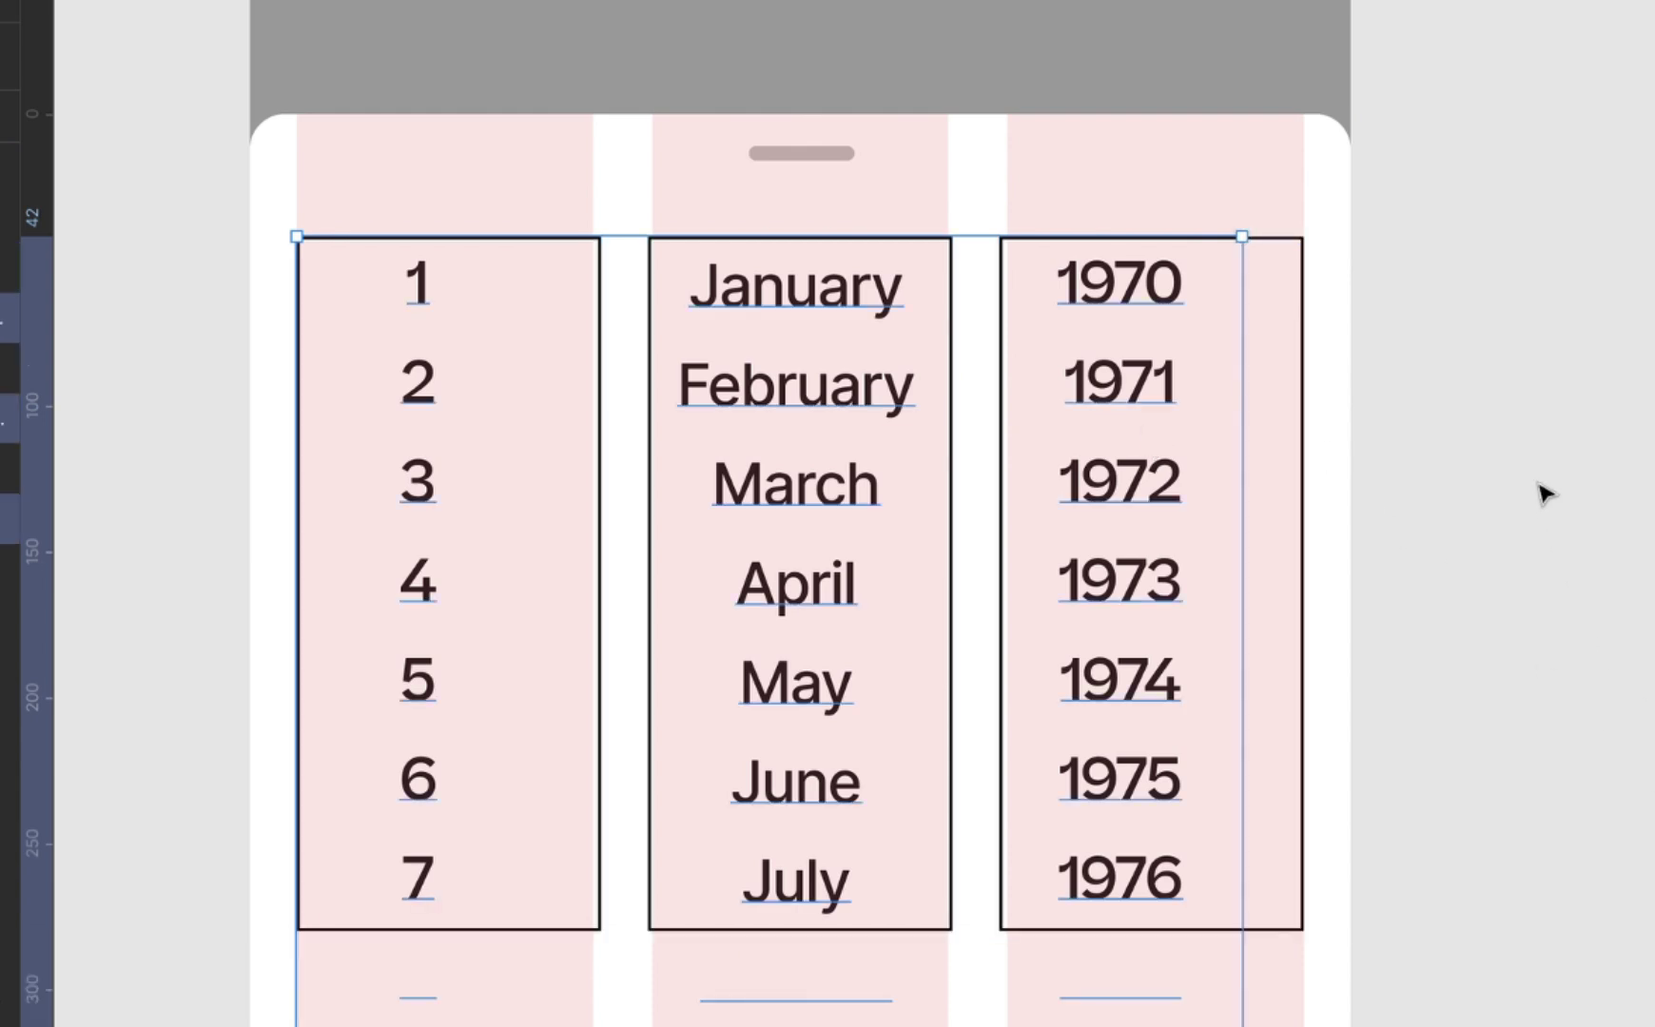
click(1536, 480)
double_click(1217, 283)
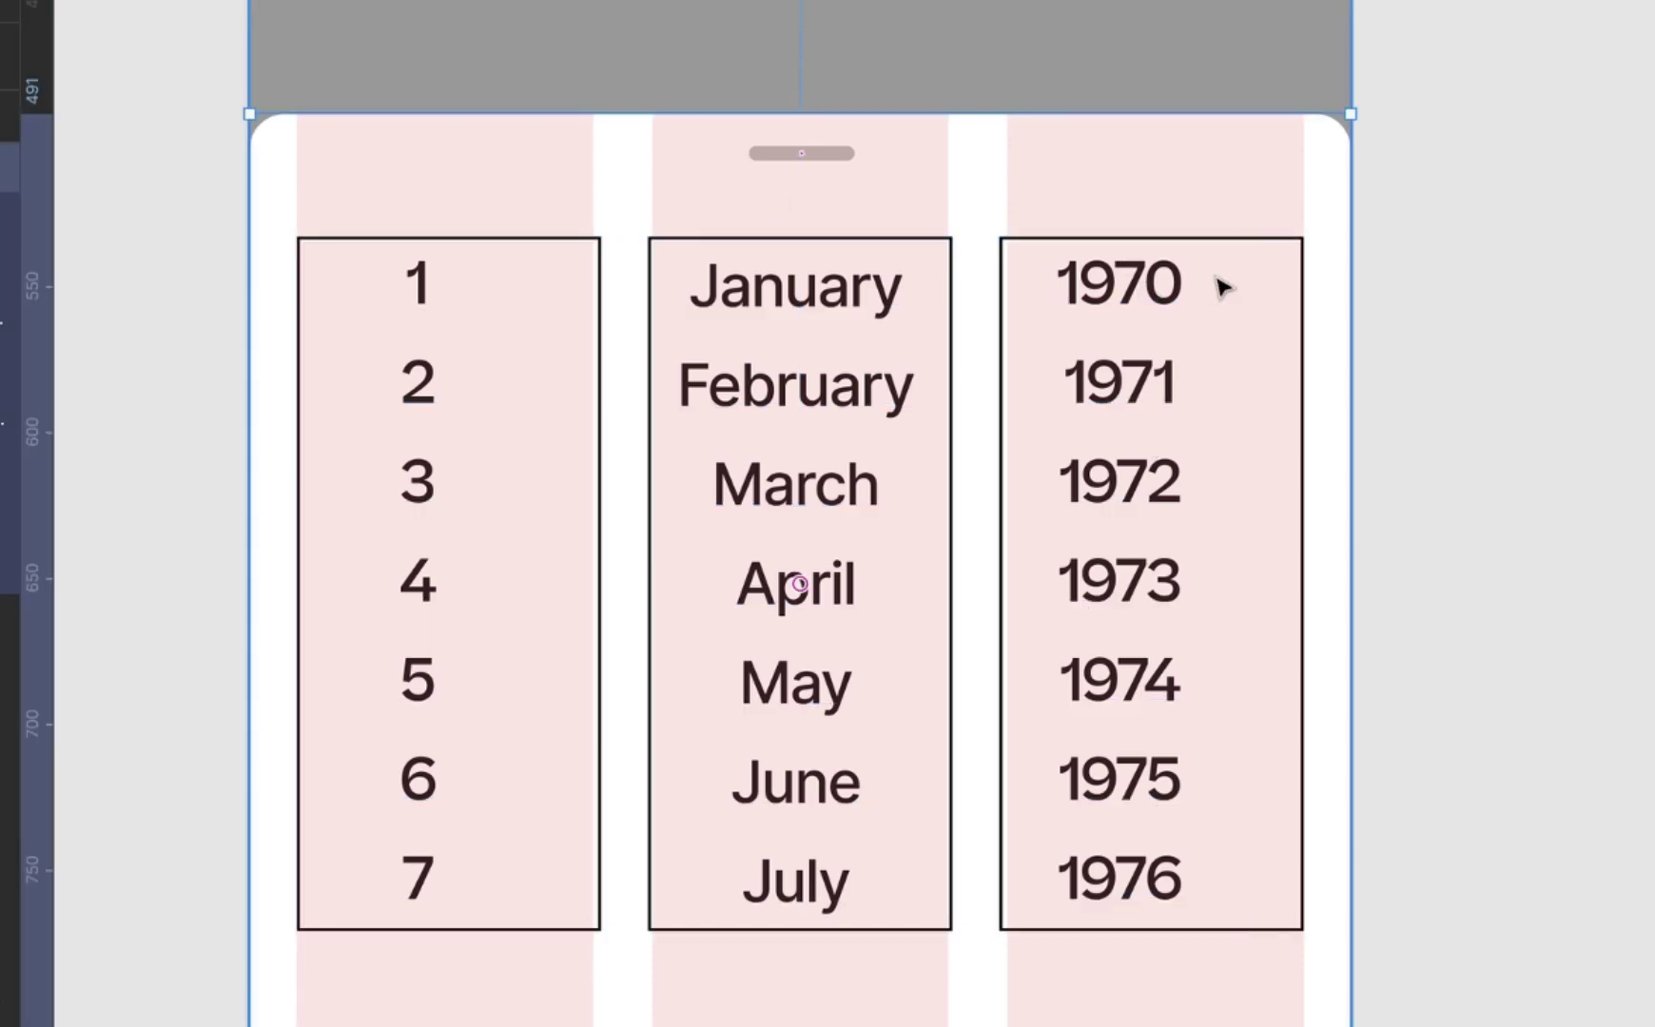
click(1222, 287)
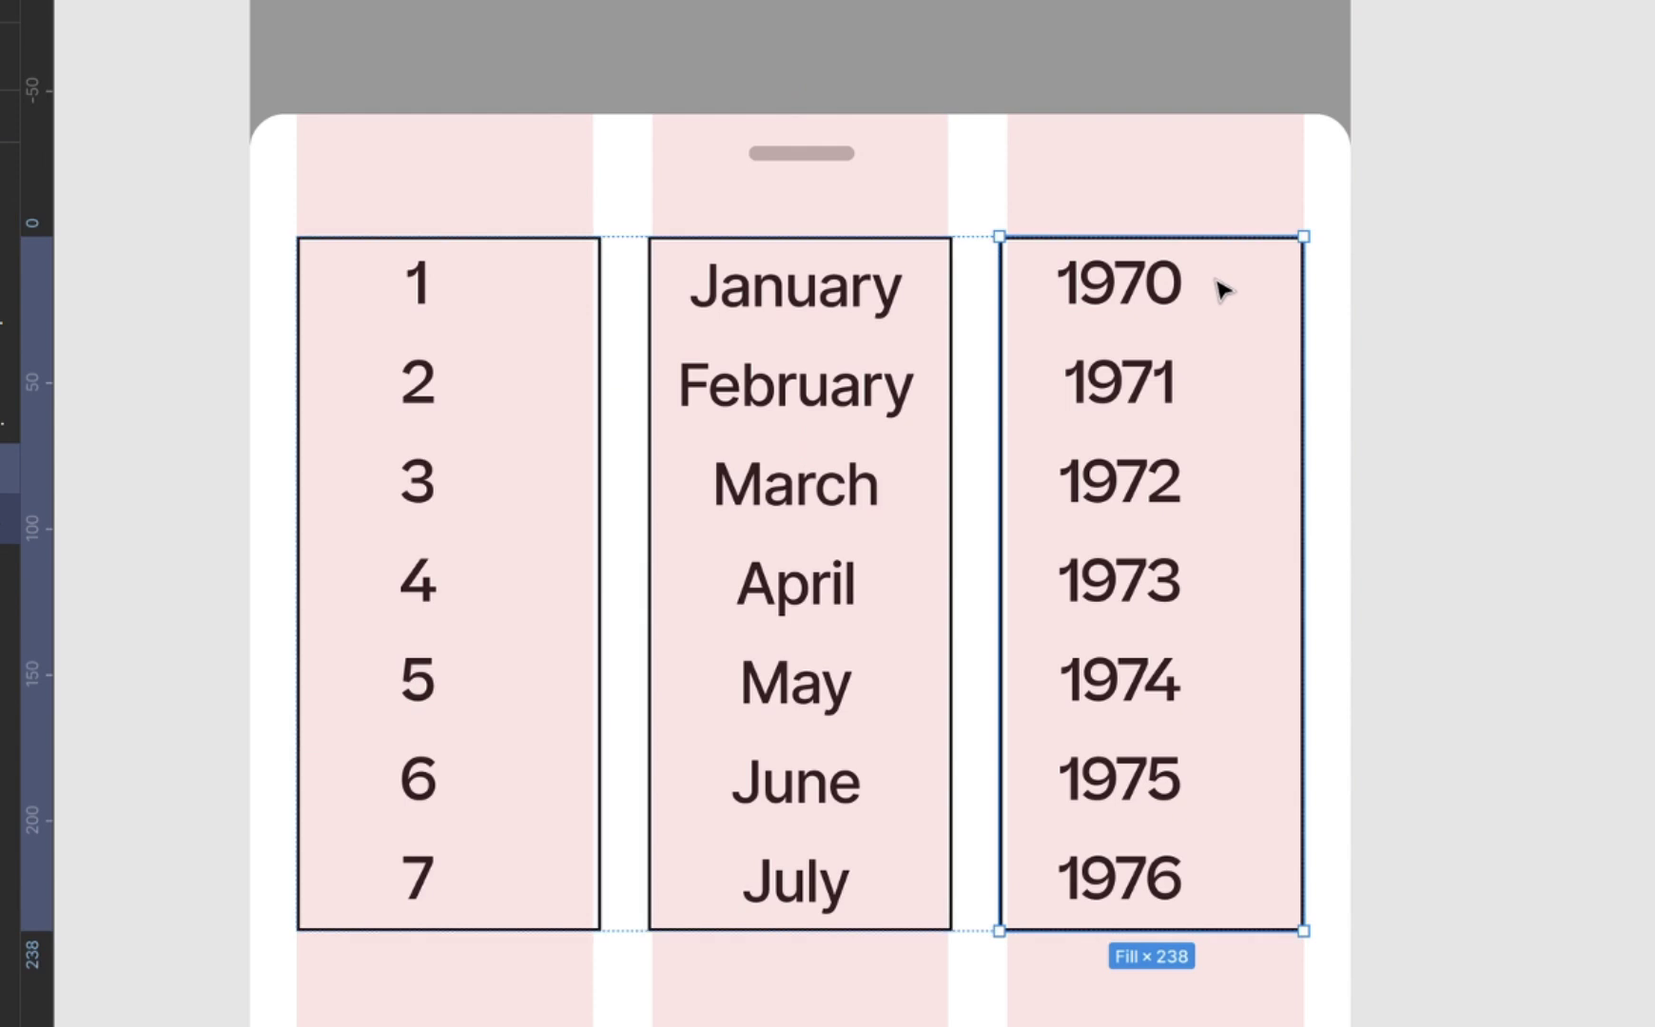
key(Return)
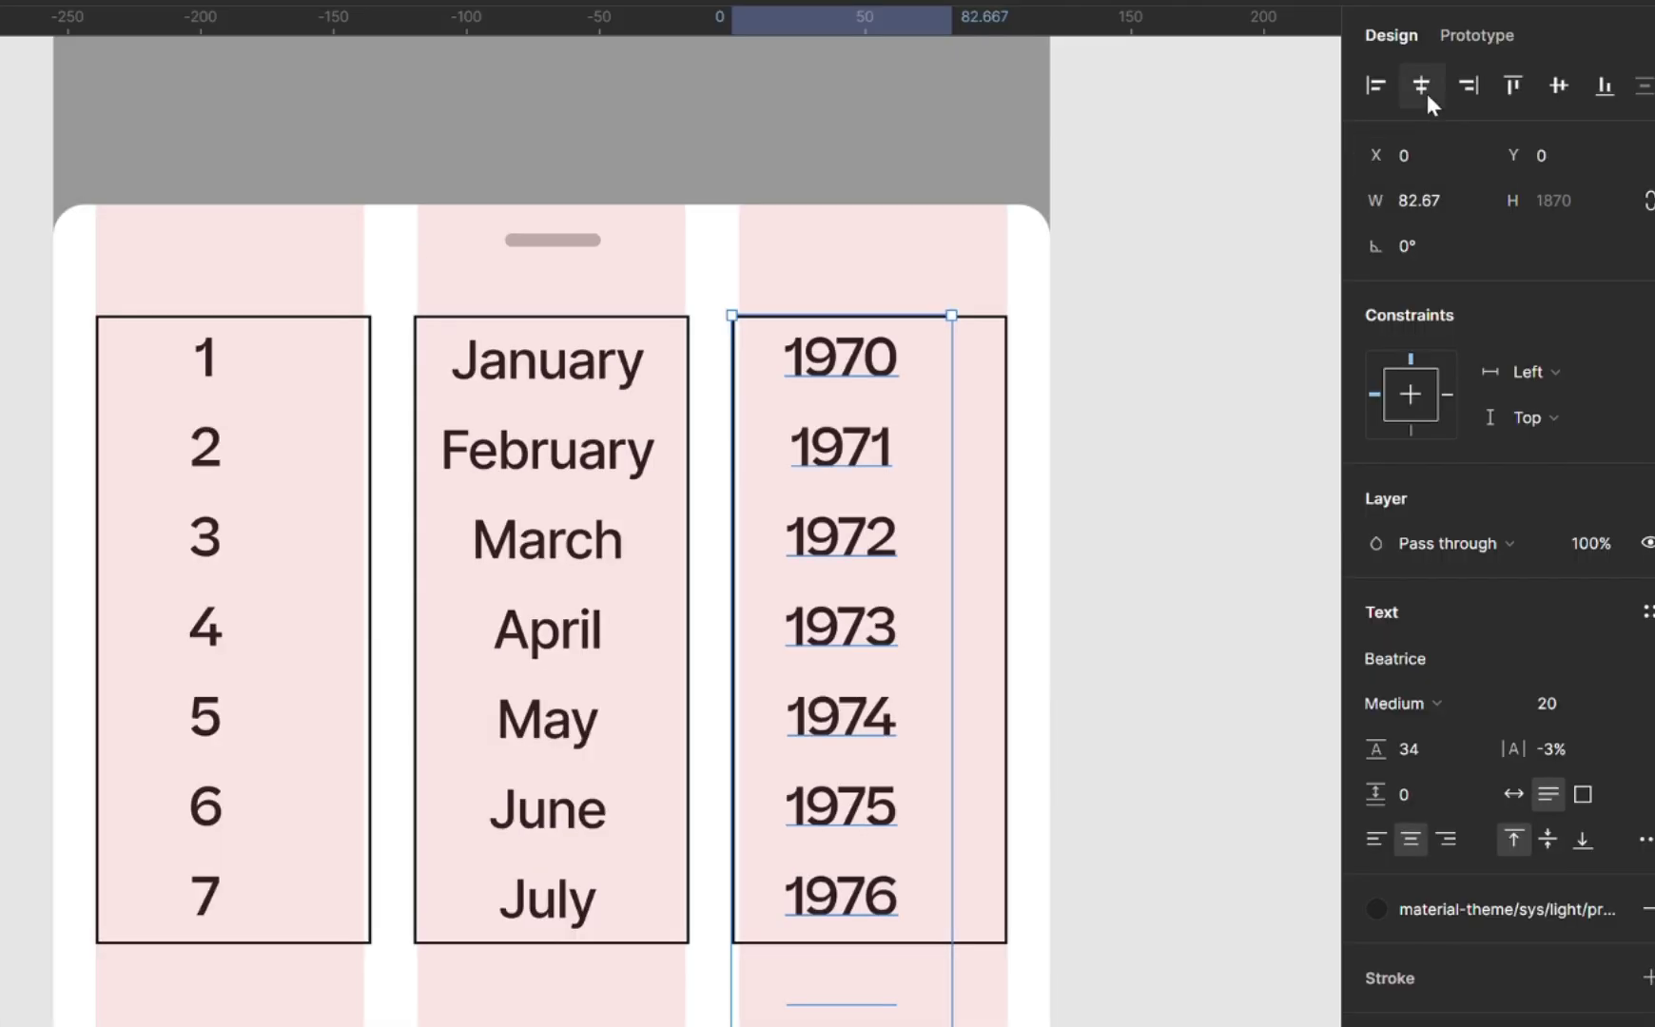
click(1424, 85)
- Centre the month and day list texts horizontally within their frames
click(636, 414)
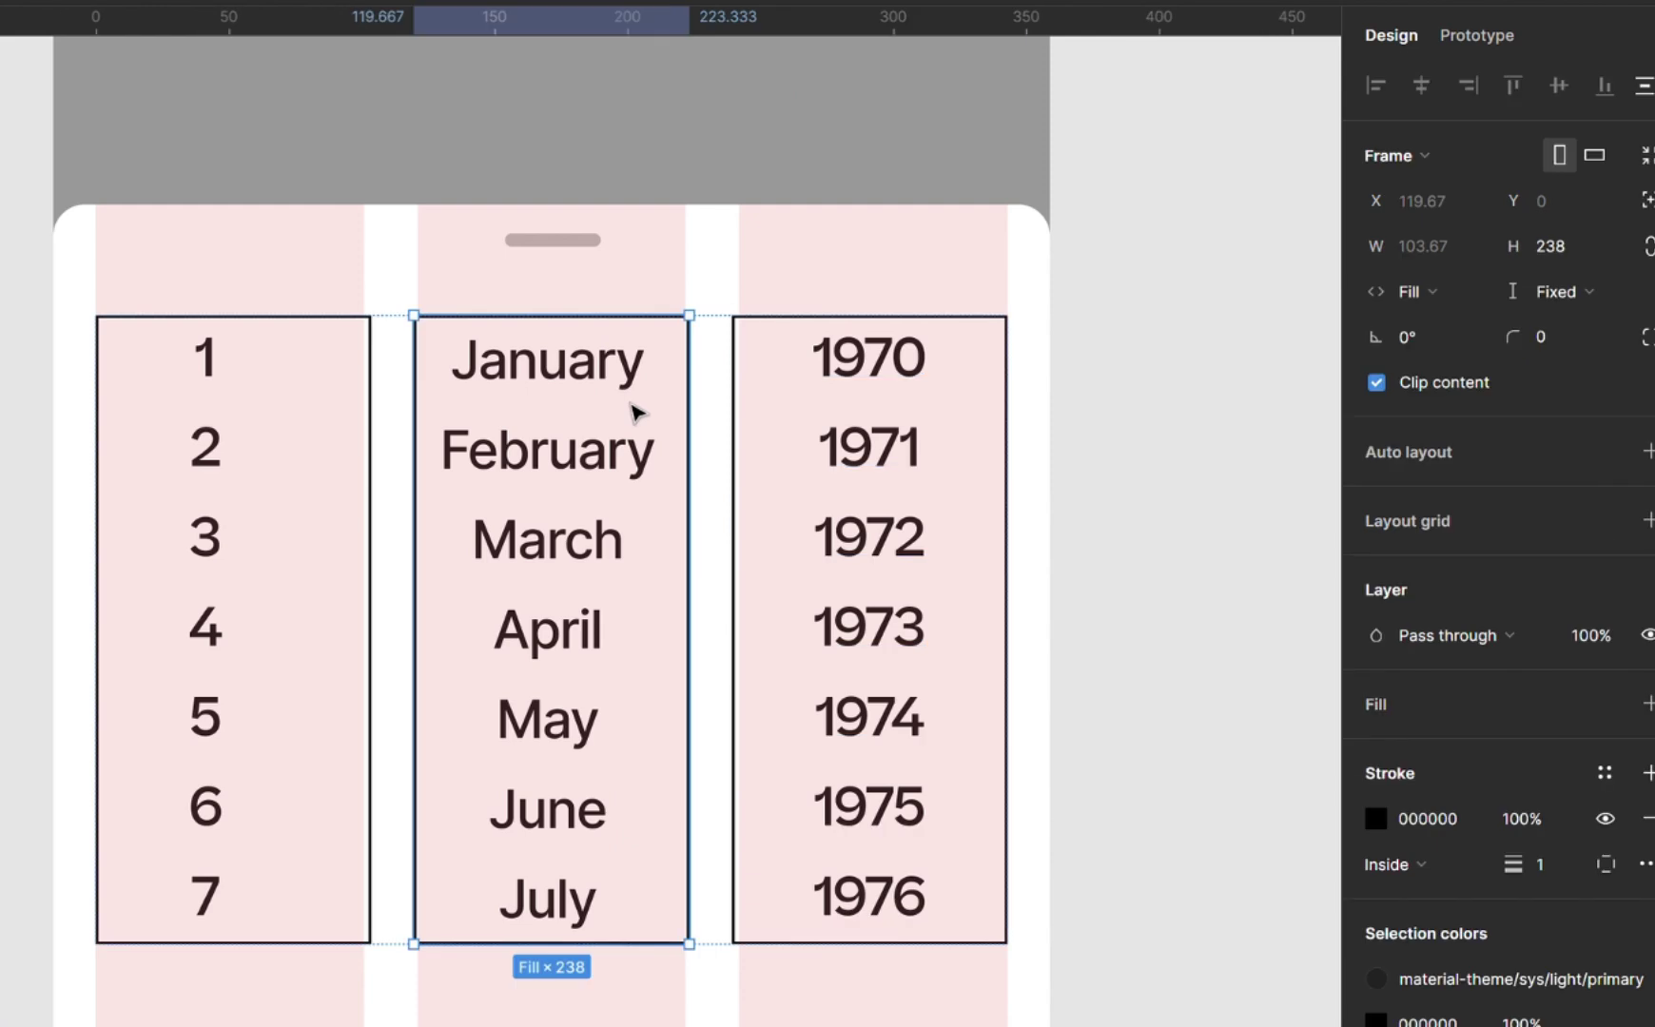
key(Return)
click(1427, 84)
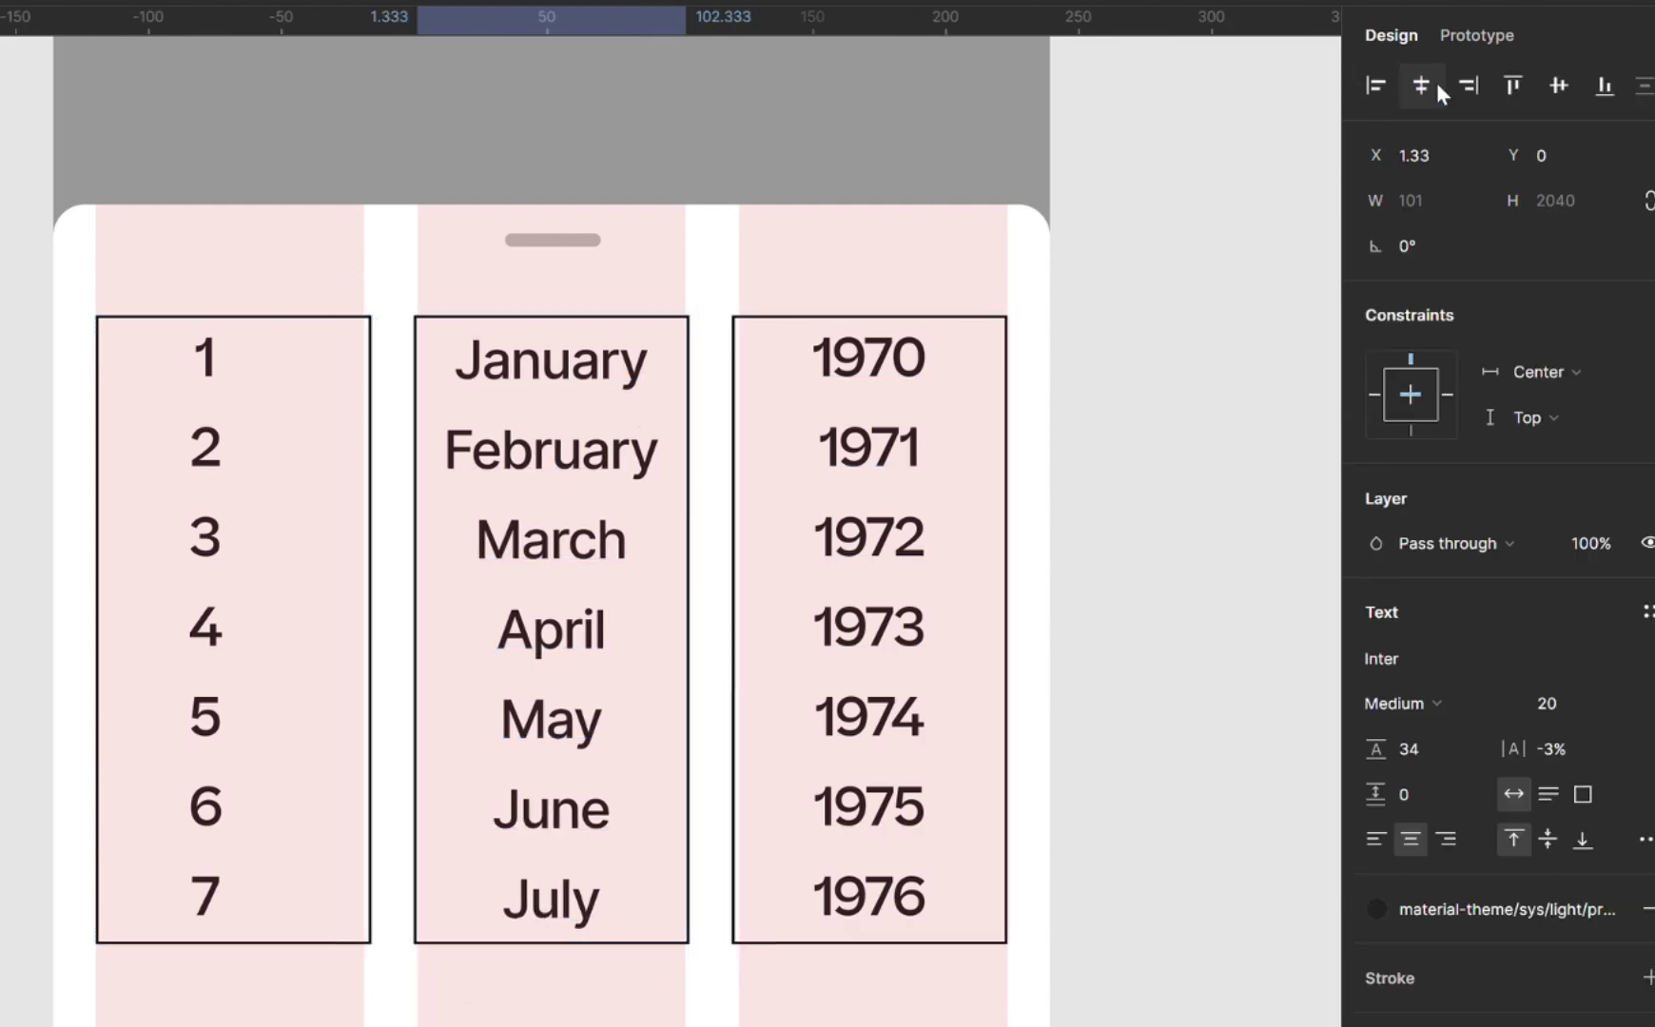
click(304, 473)
key(Return)
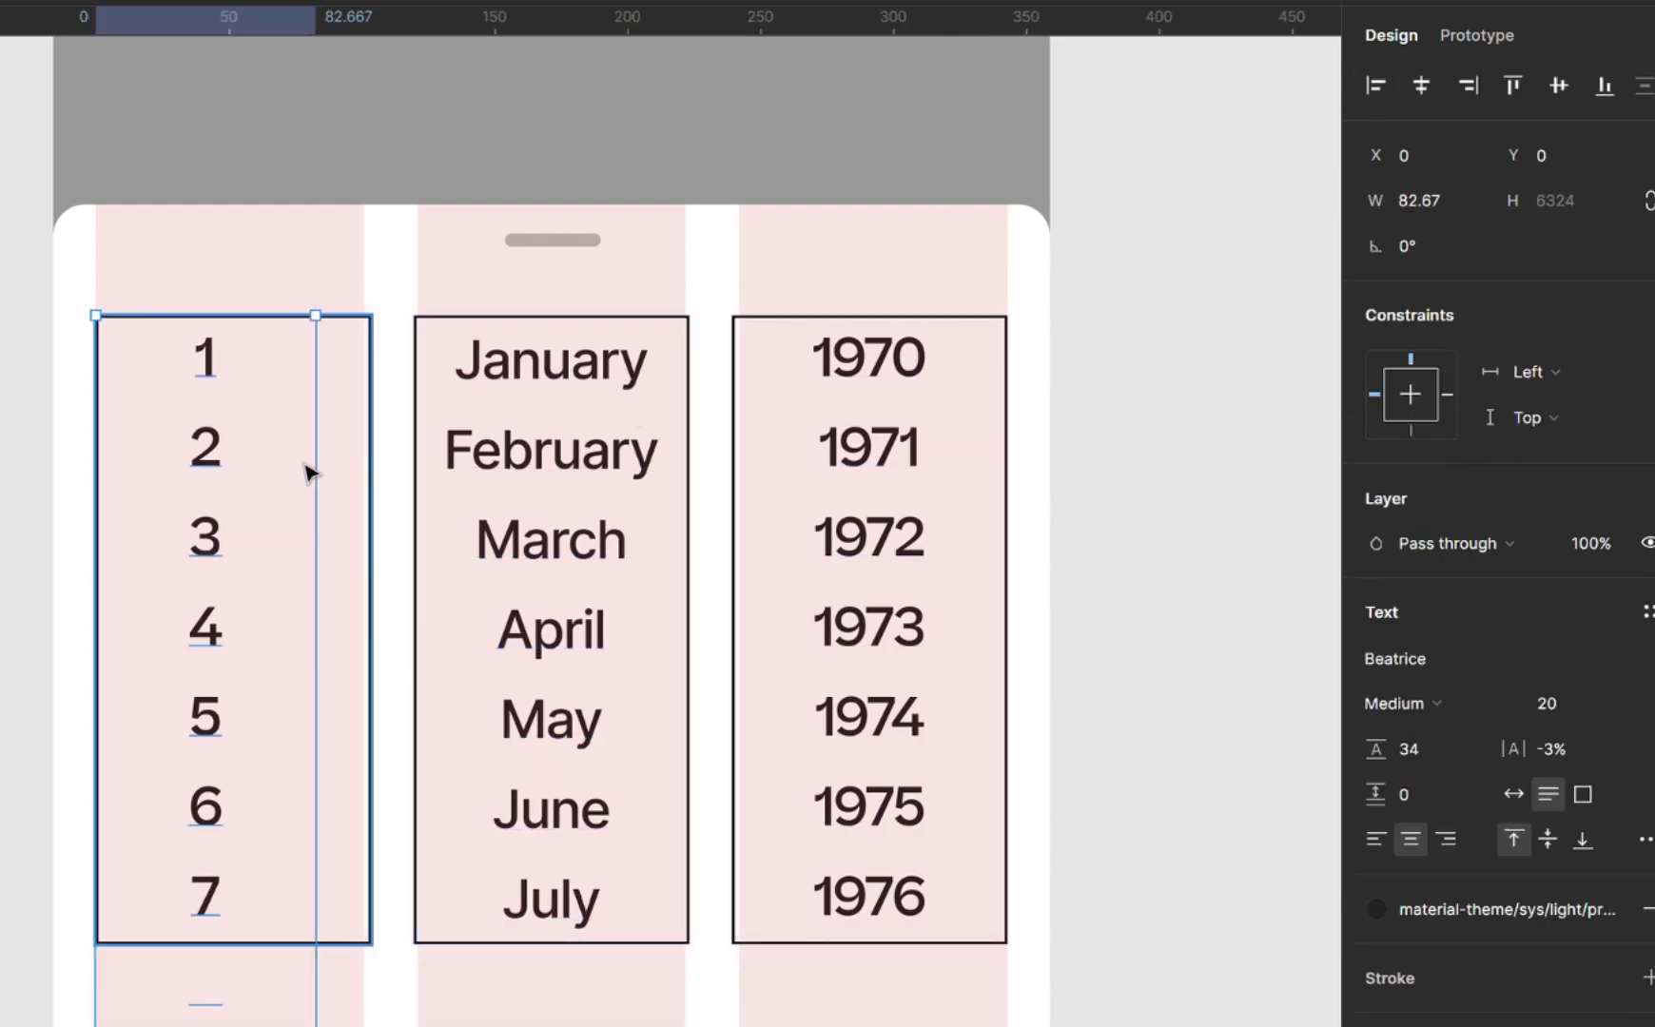
click(1421, 86)
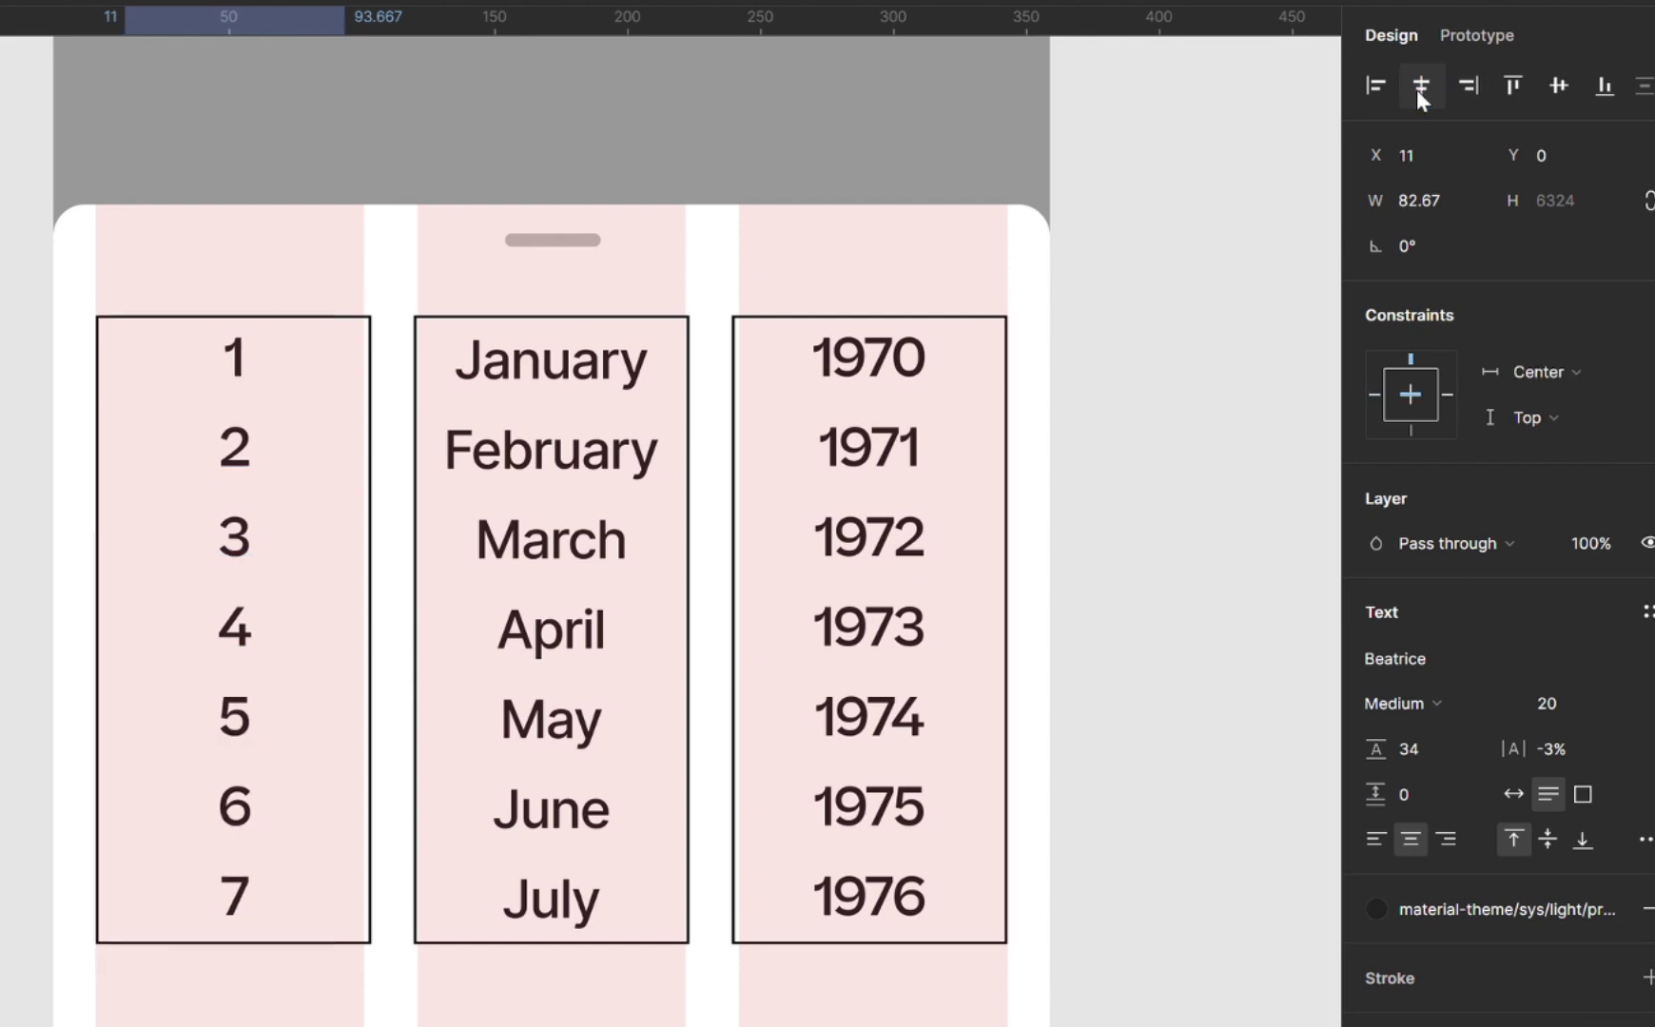
click(1181, 572)
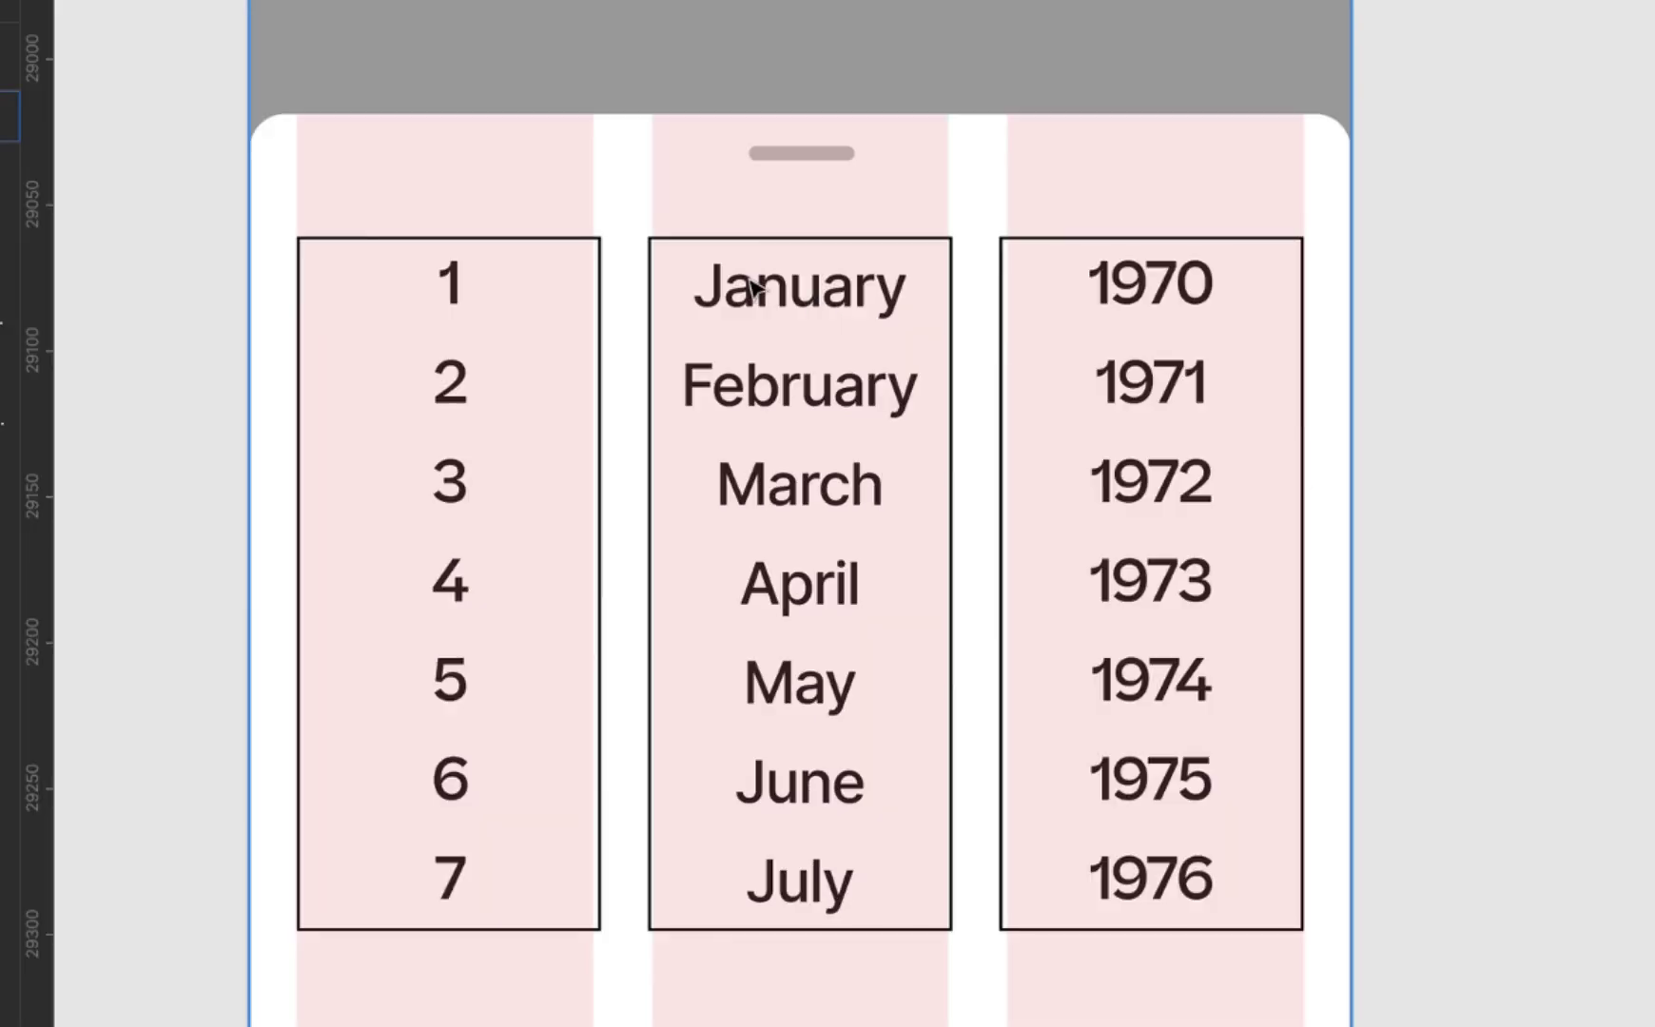
- Hide the layout grid on the bottom sheet
double_click(849, 353)
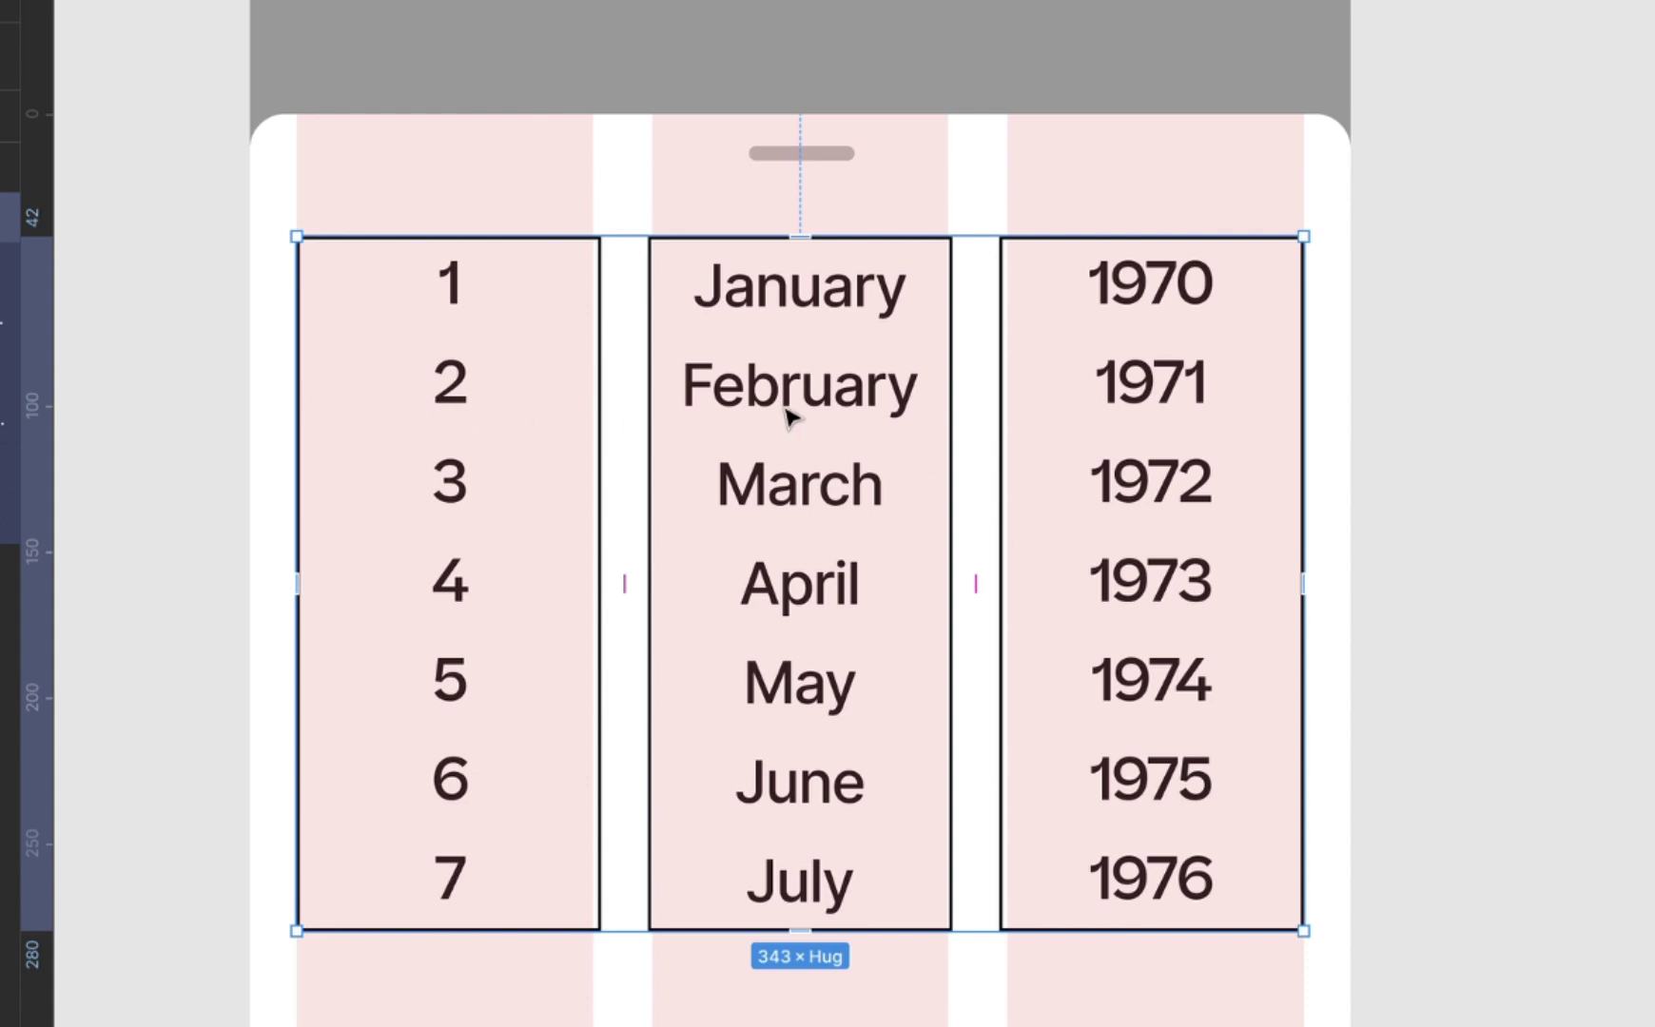
click(1237, 207)
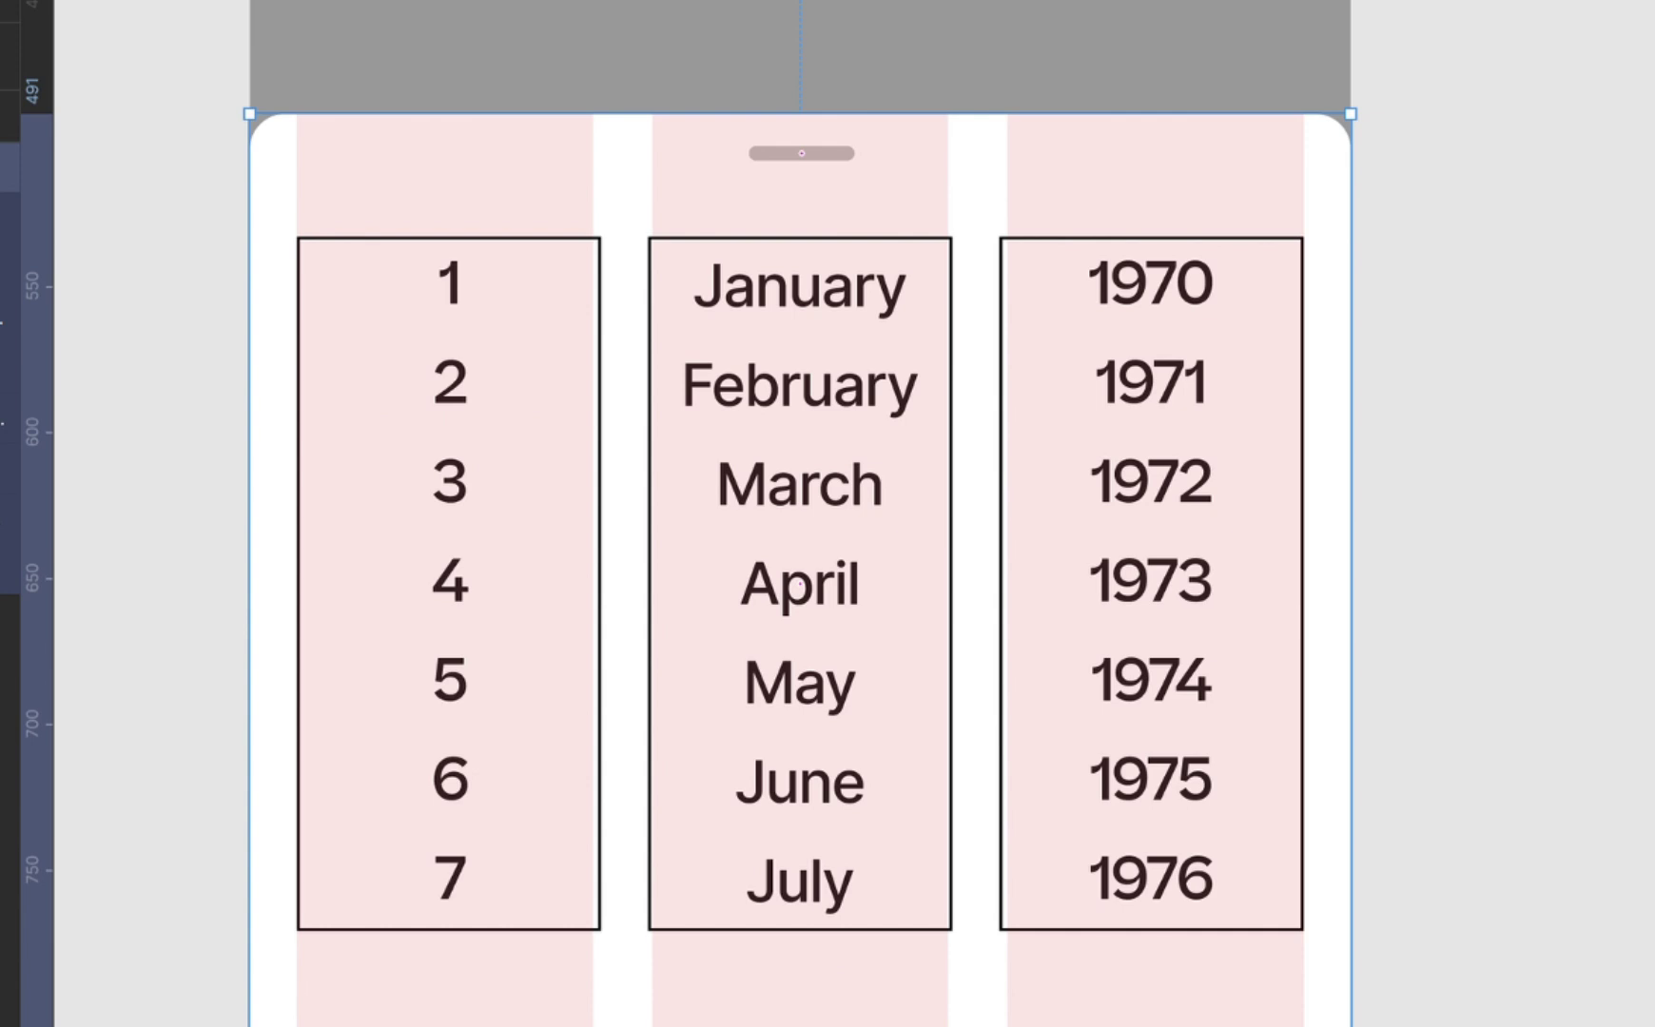
key(shift+g)
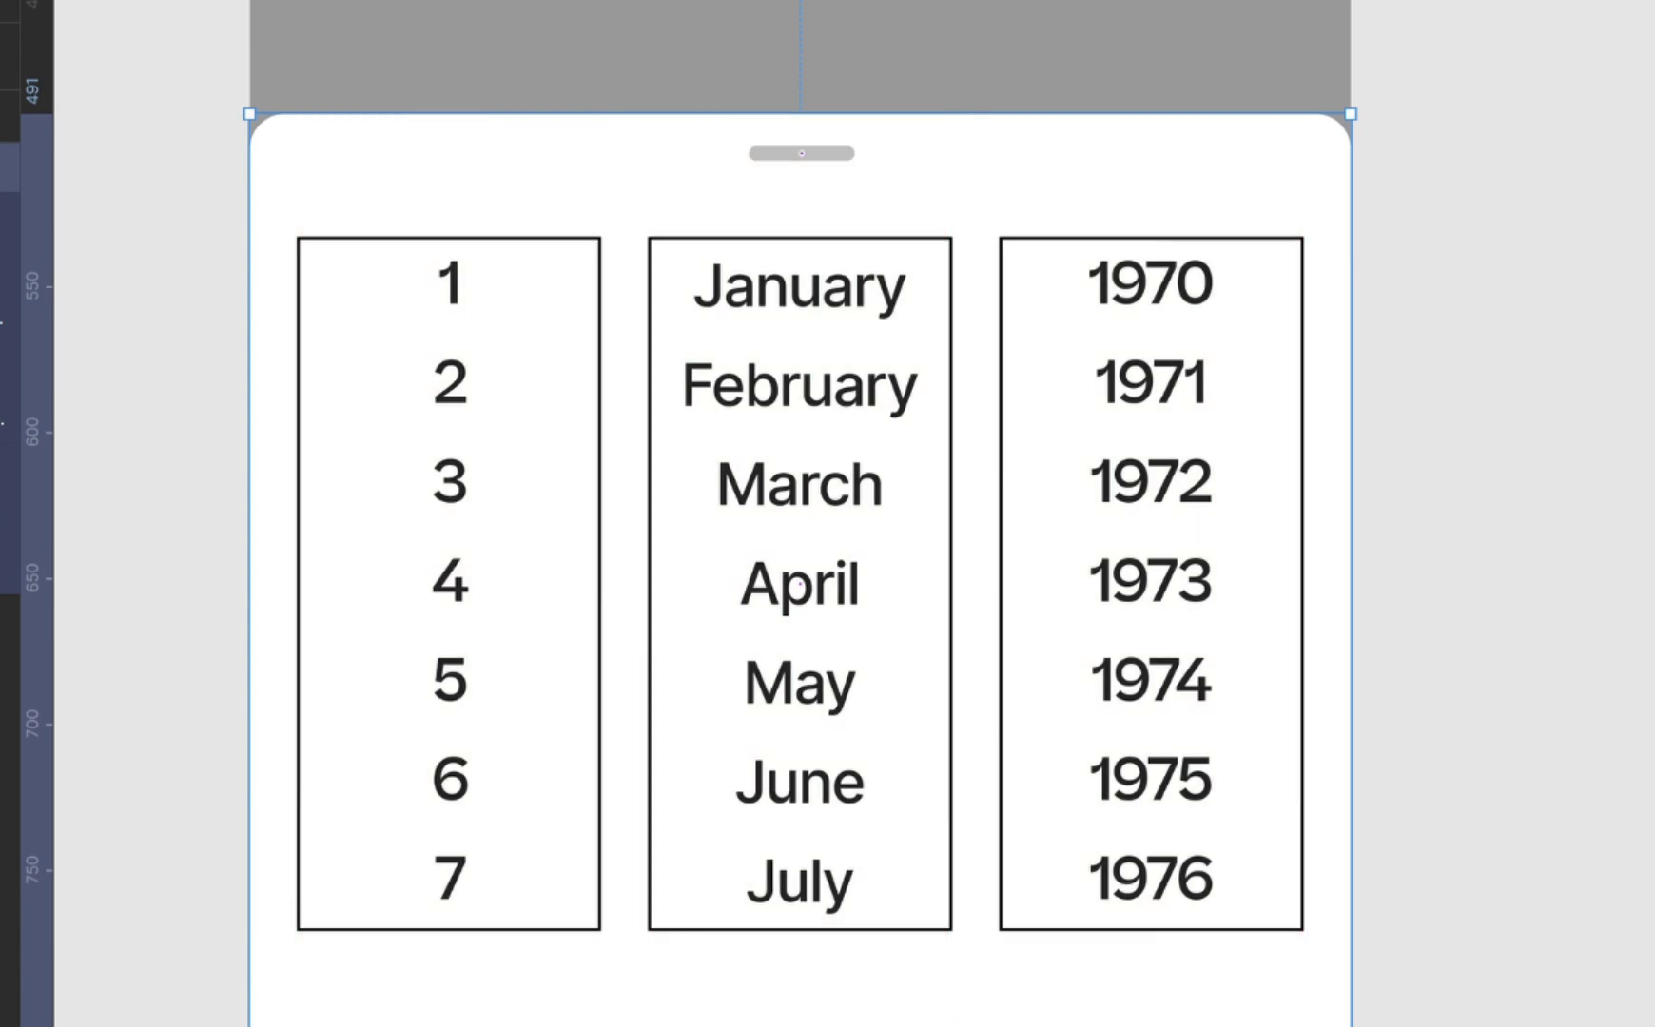
click(1449, 464)
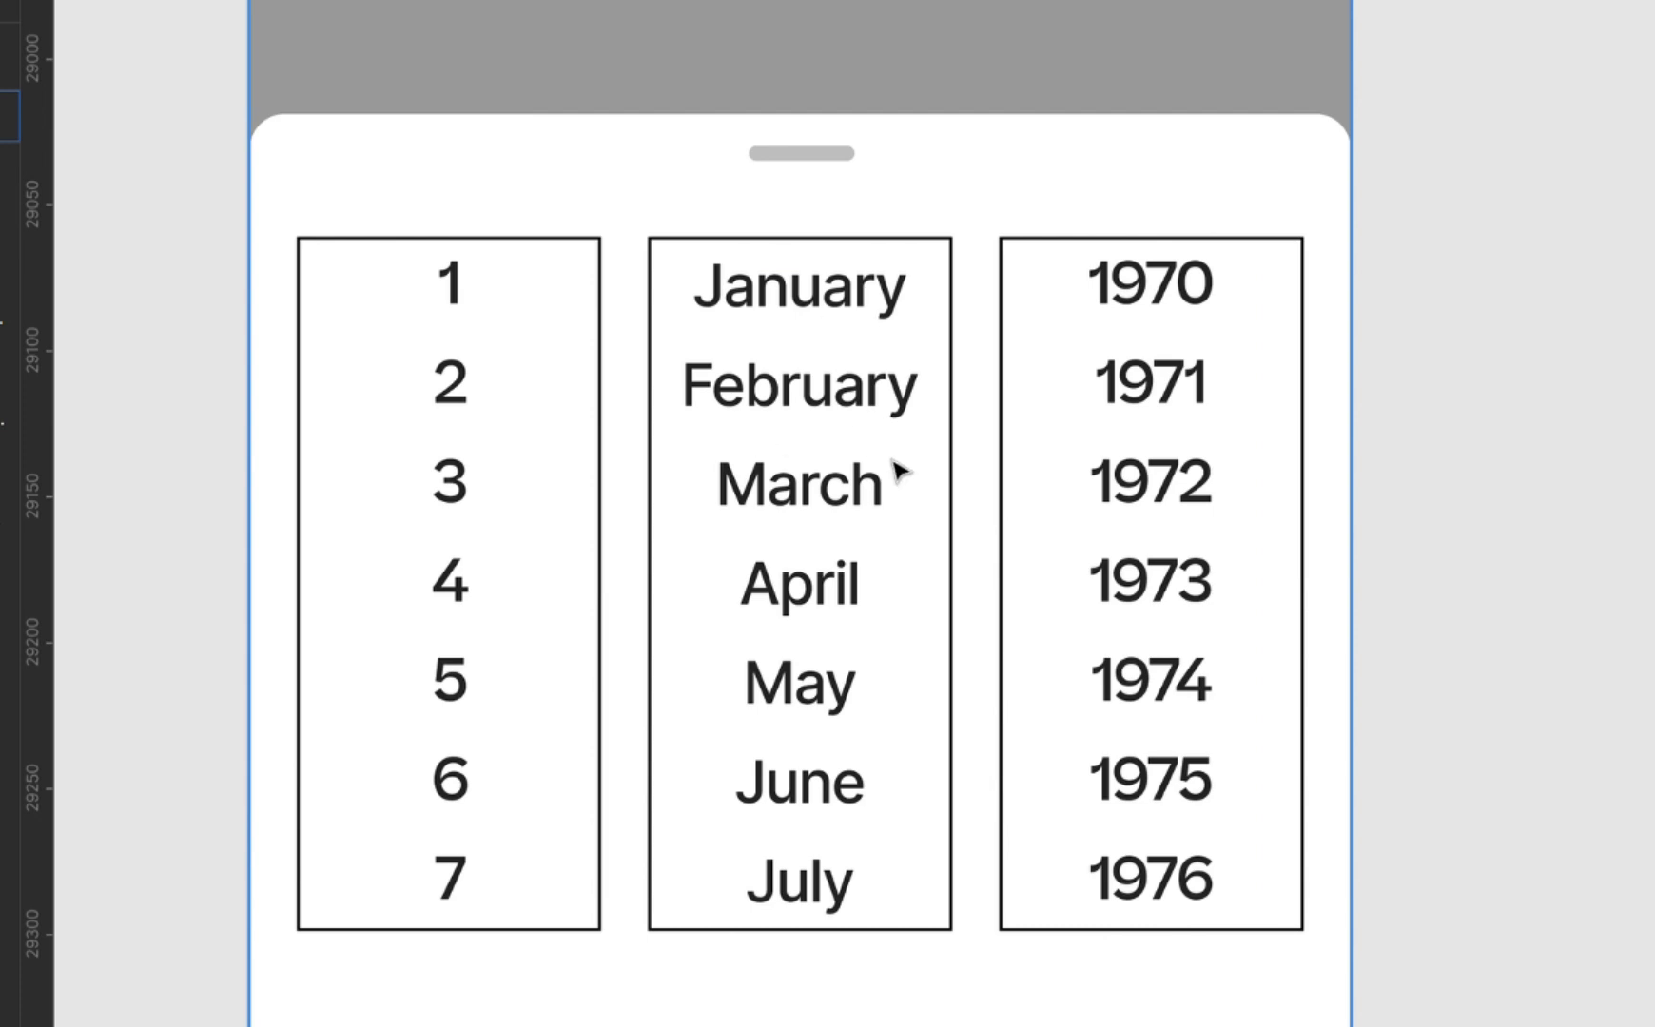
- Remove the black stroke from the day, month and year frames together
click(835, 371)
click(835, 371)
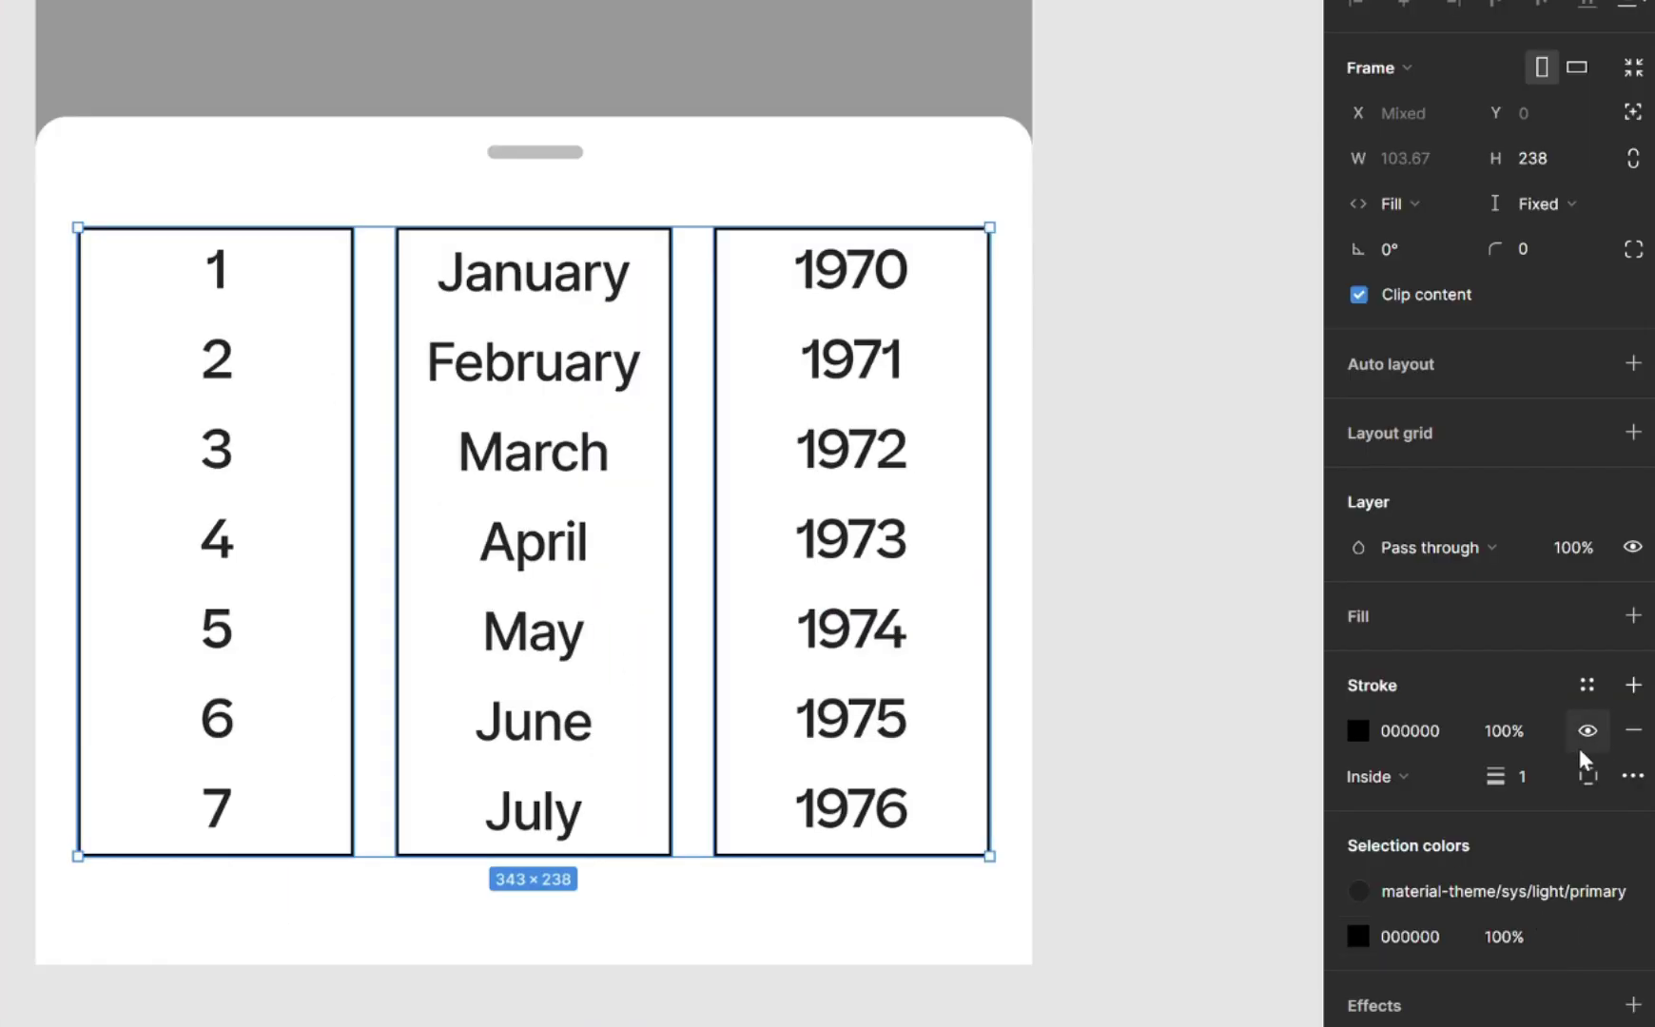
click(1633, 730)
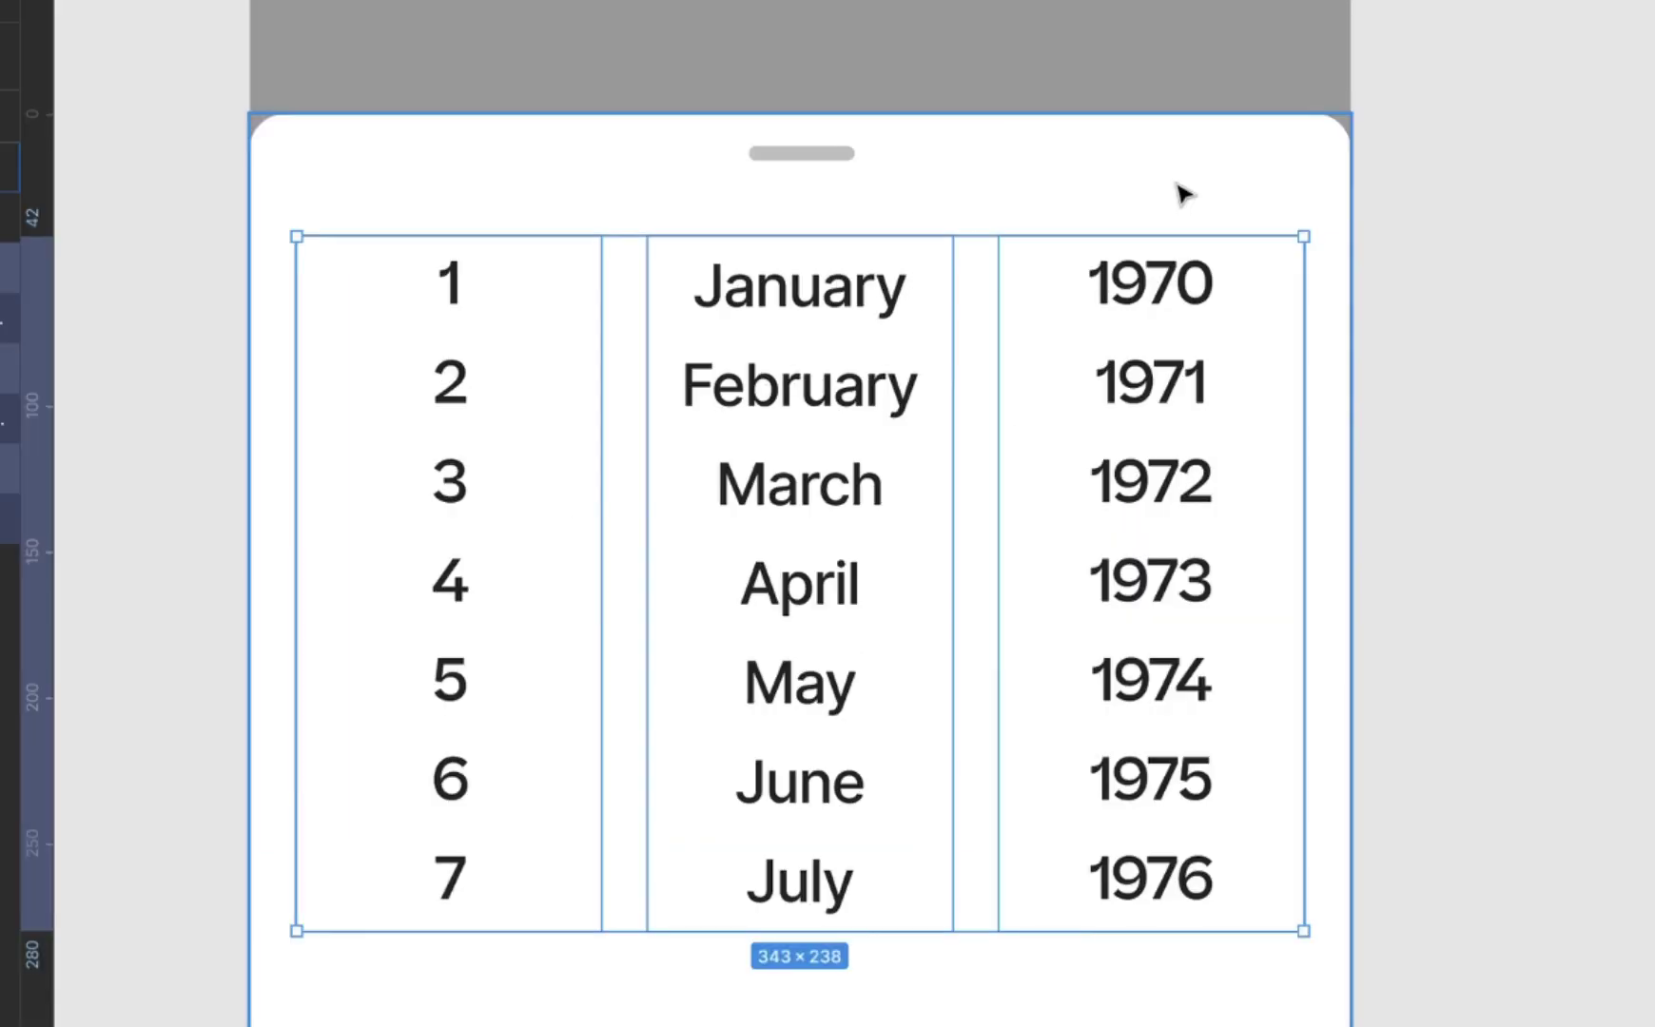
click(1041, 198)
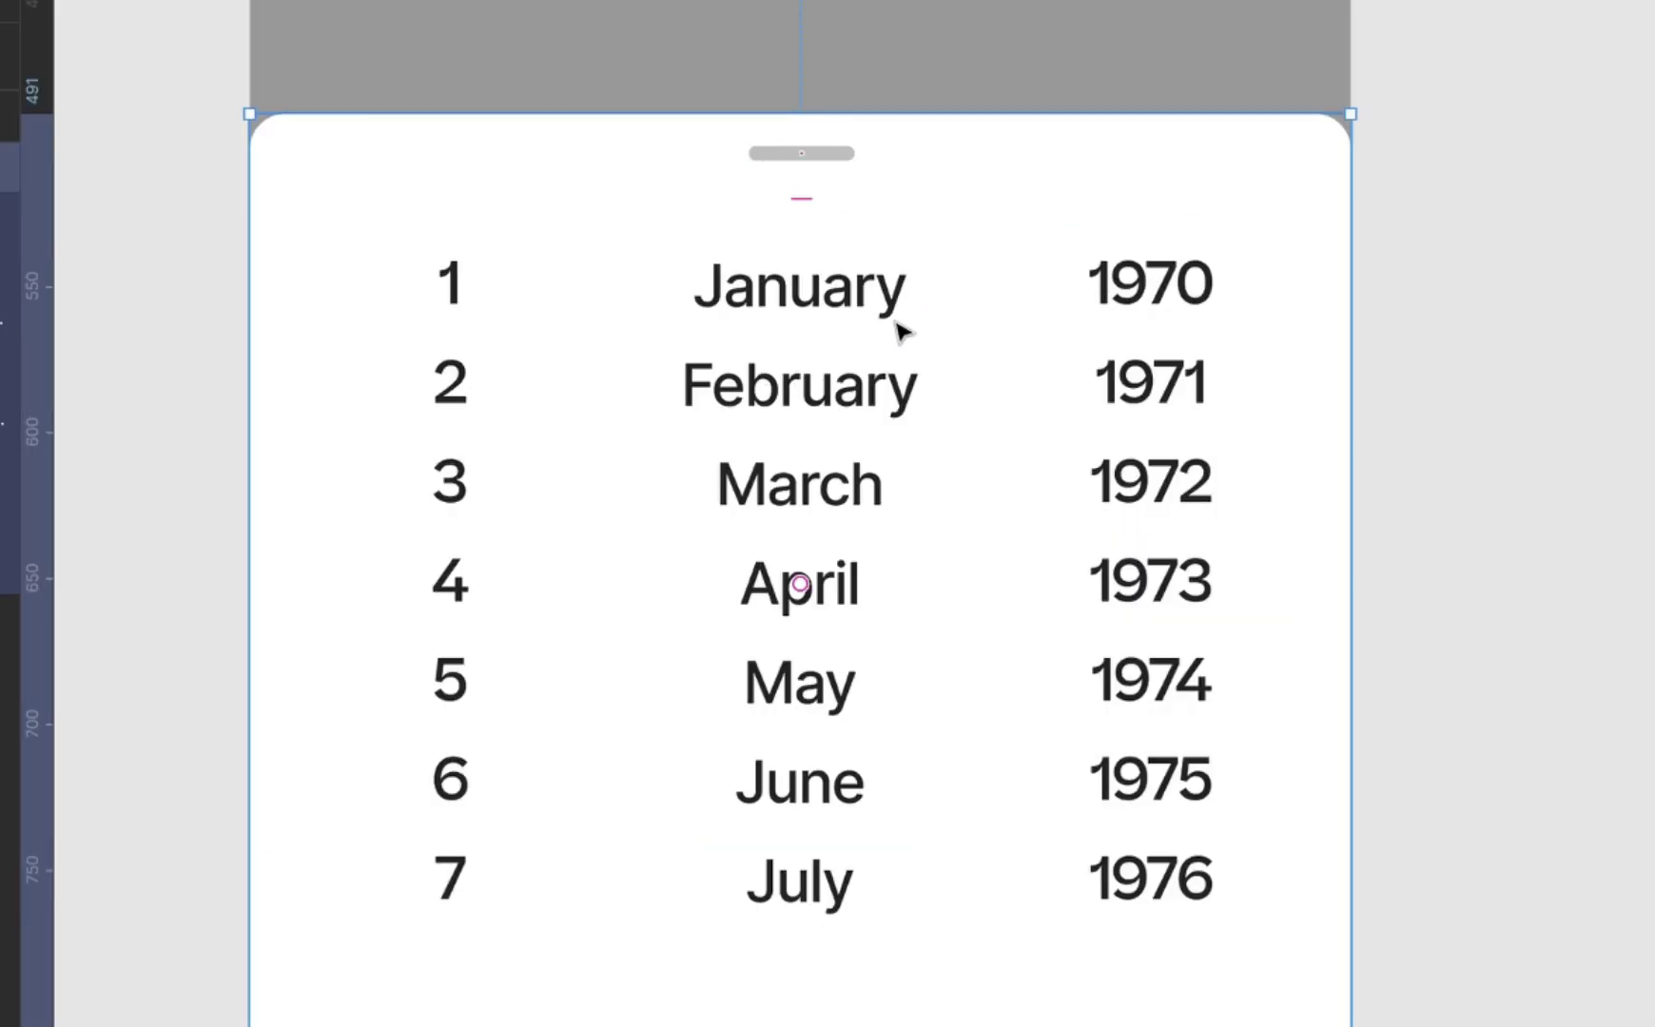
- Wrap the sheet's drag handle and the combined wheel frame in an auto layout with a spacing of 24
double_click(851, 374)
shift+click(821, 158)
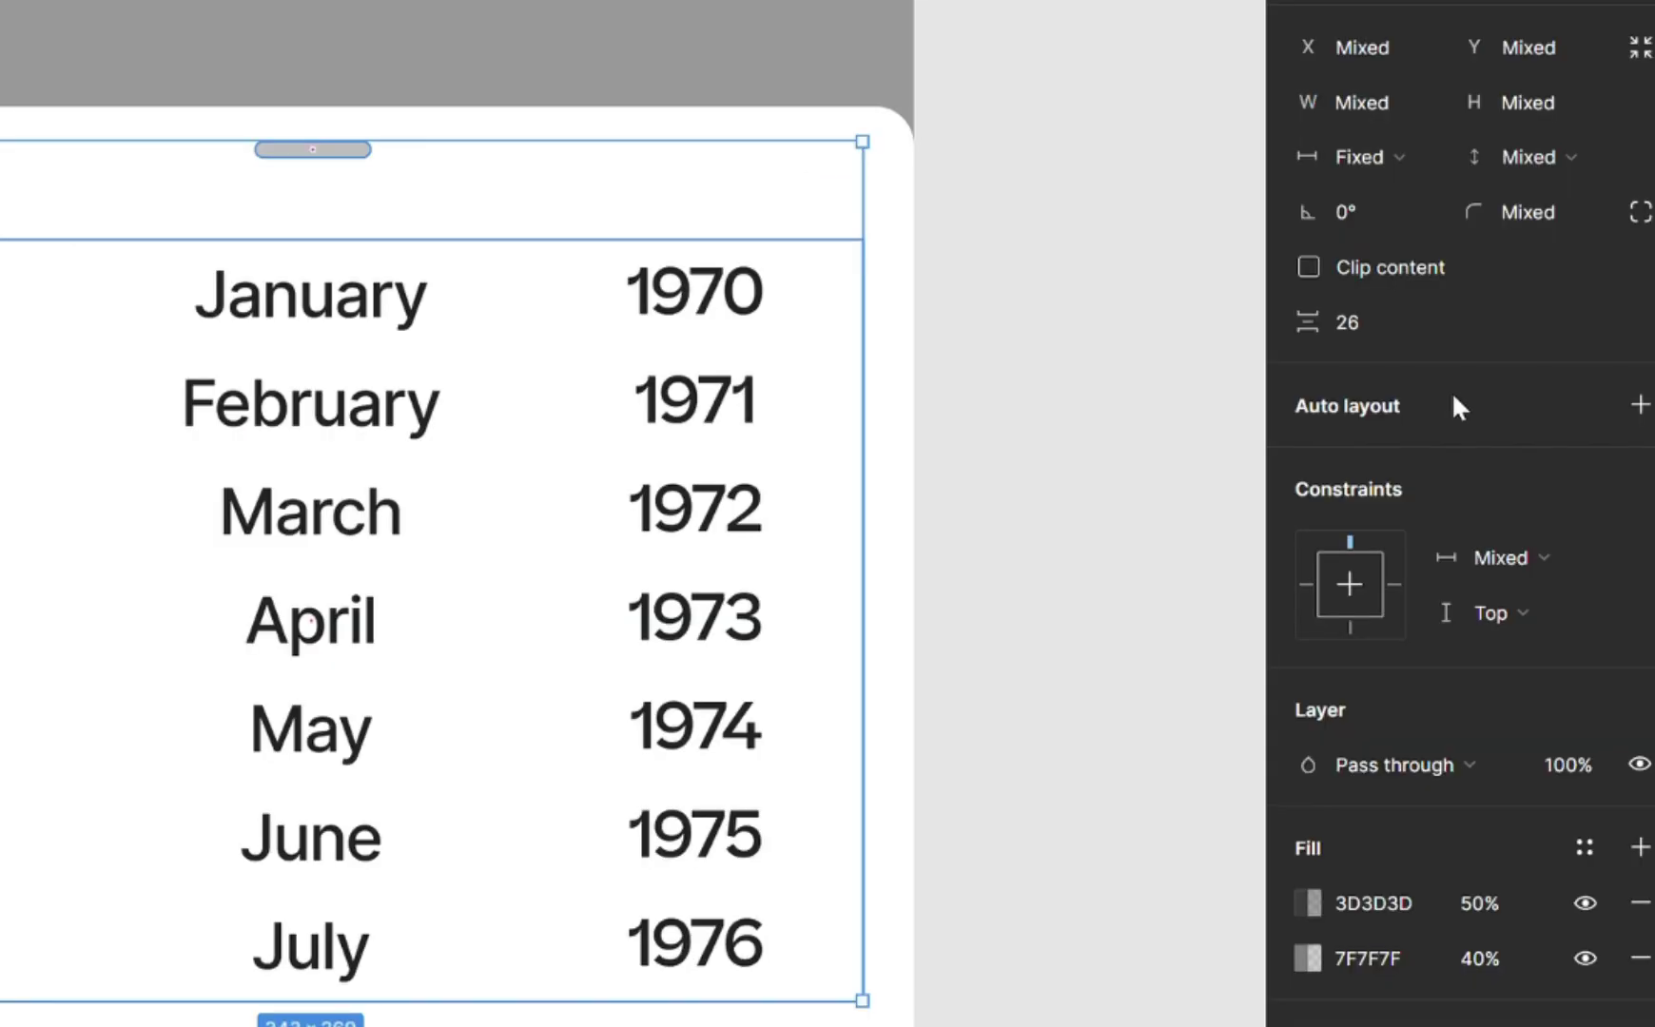
key(shift+a)
click(1365, 523)
text(24)
key(Return)
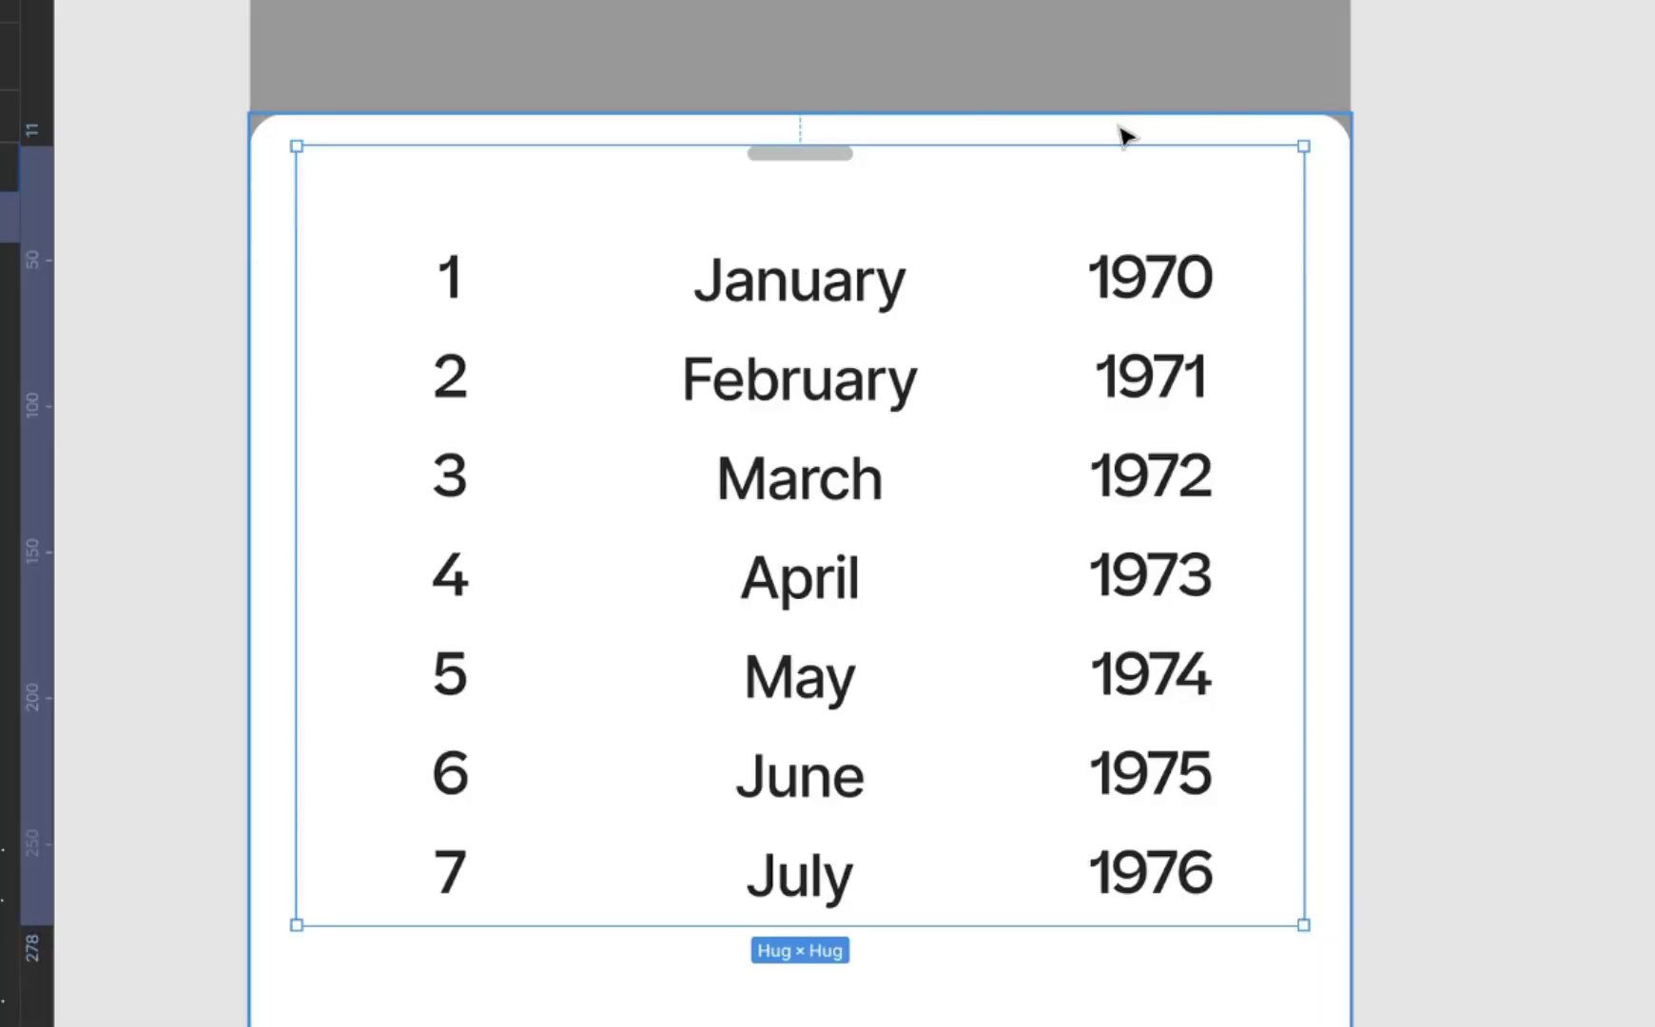
- Add auto layout to the bottom sheet and align it to the bottom of the screen frame
click(1127, 136)
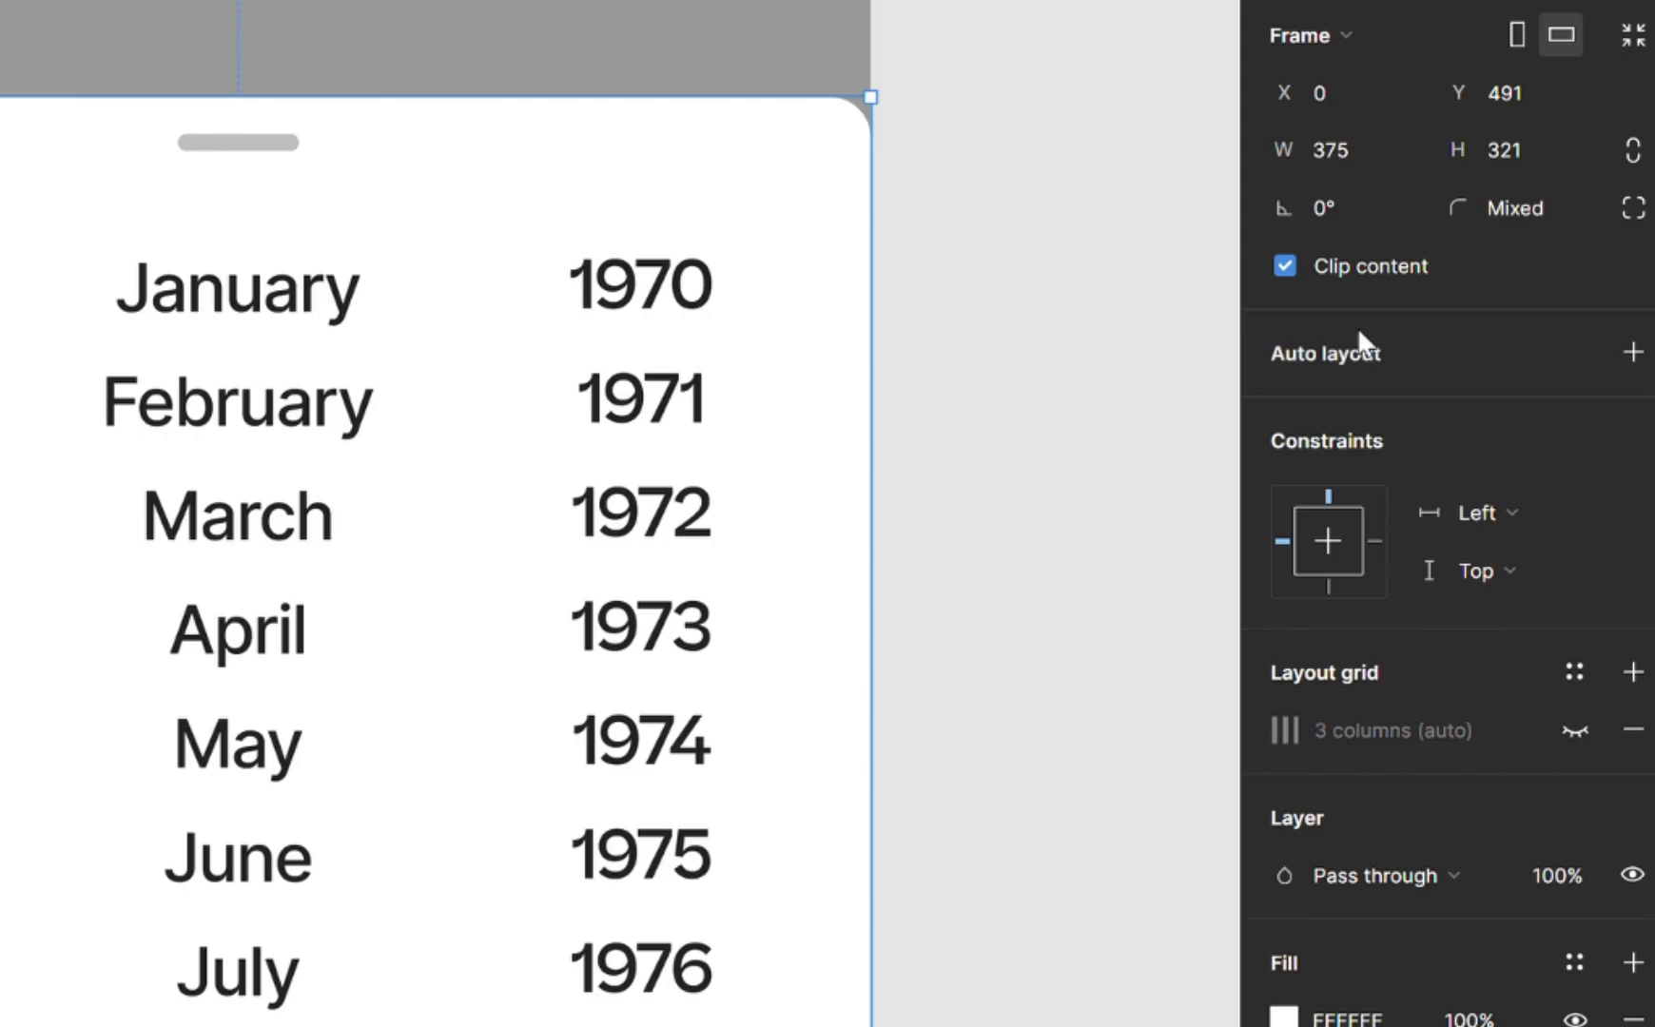
key(shift+a)
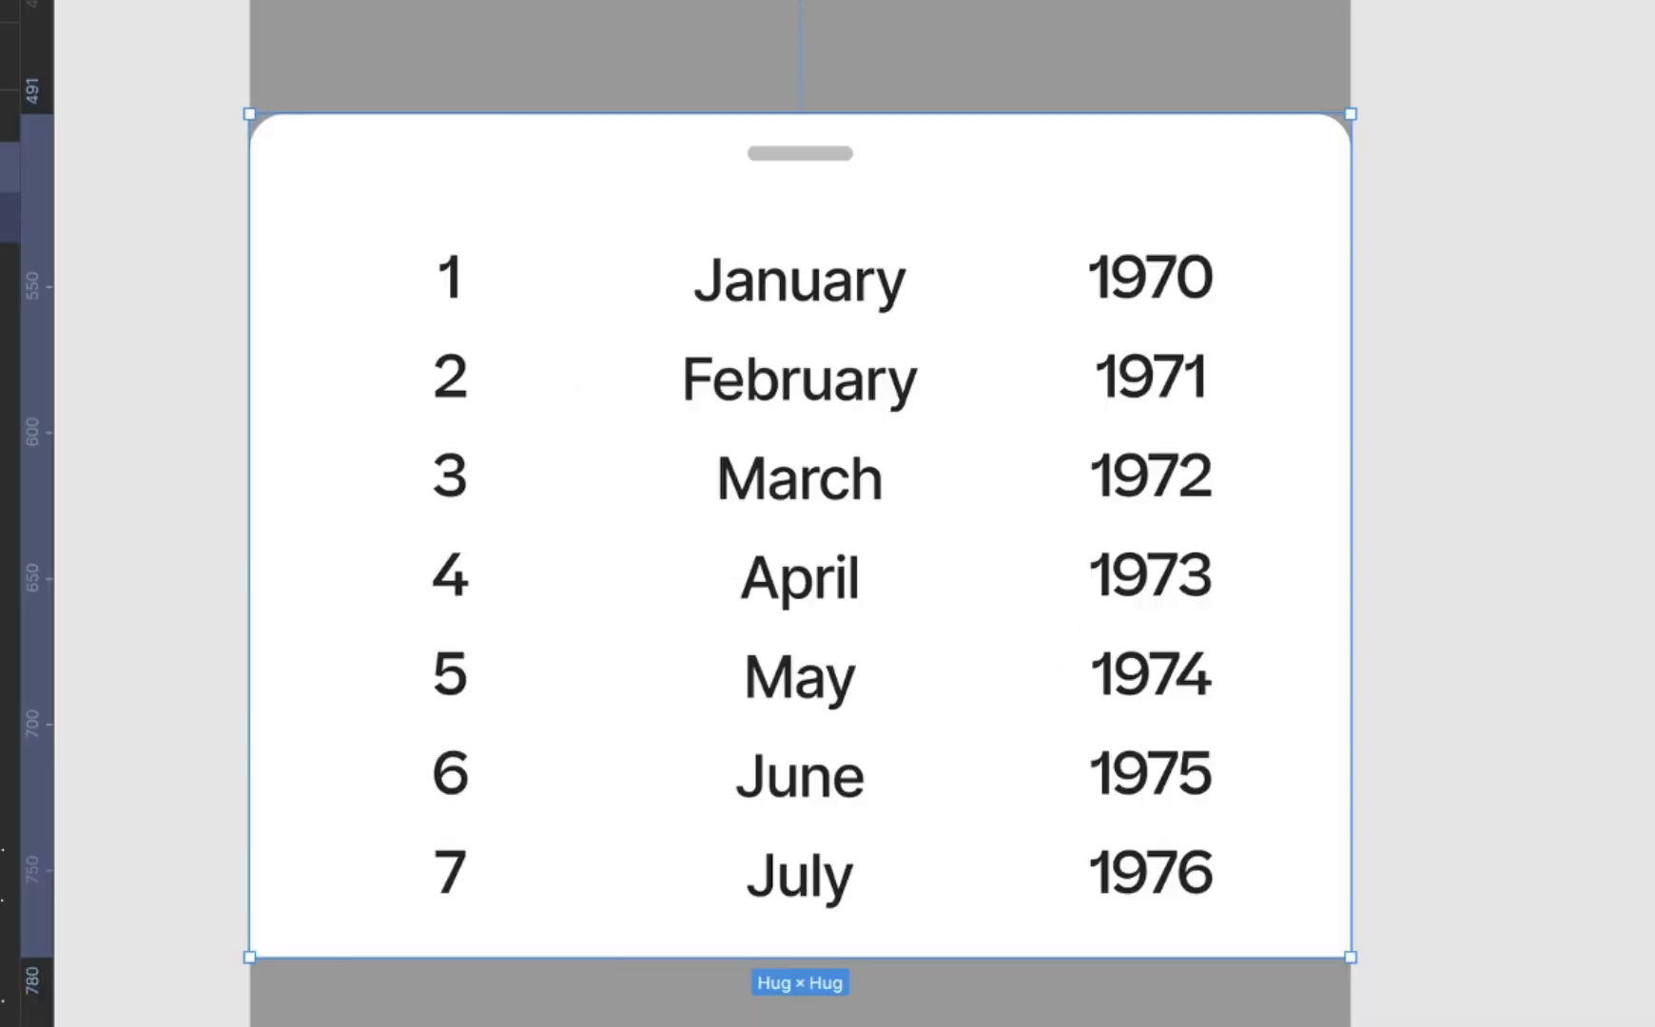
key(alt+s)
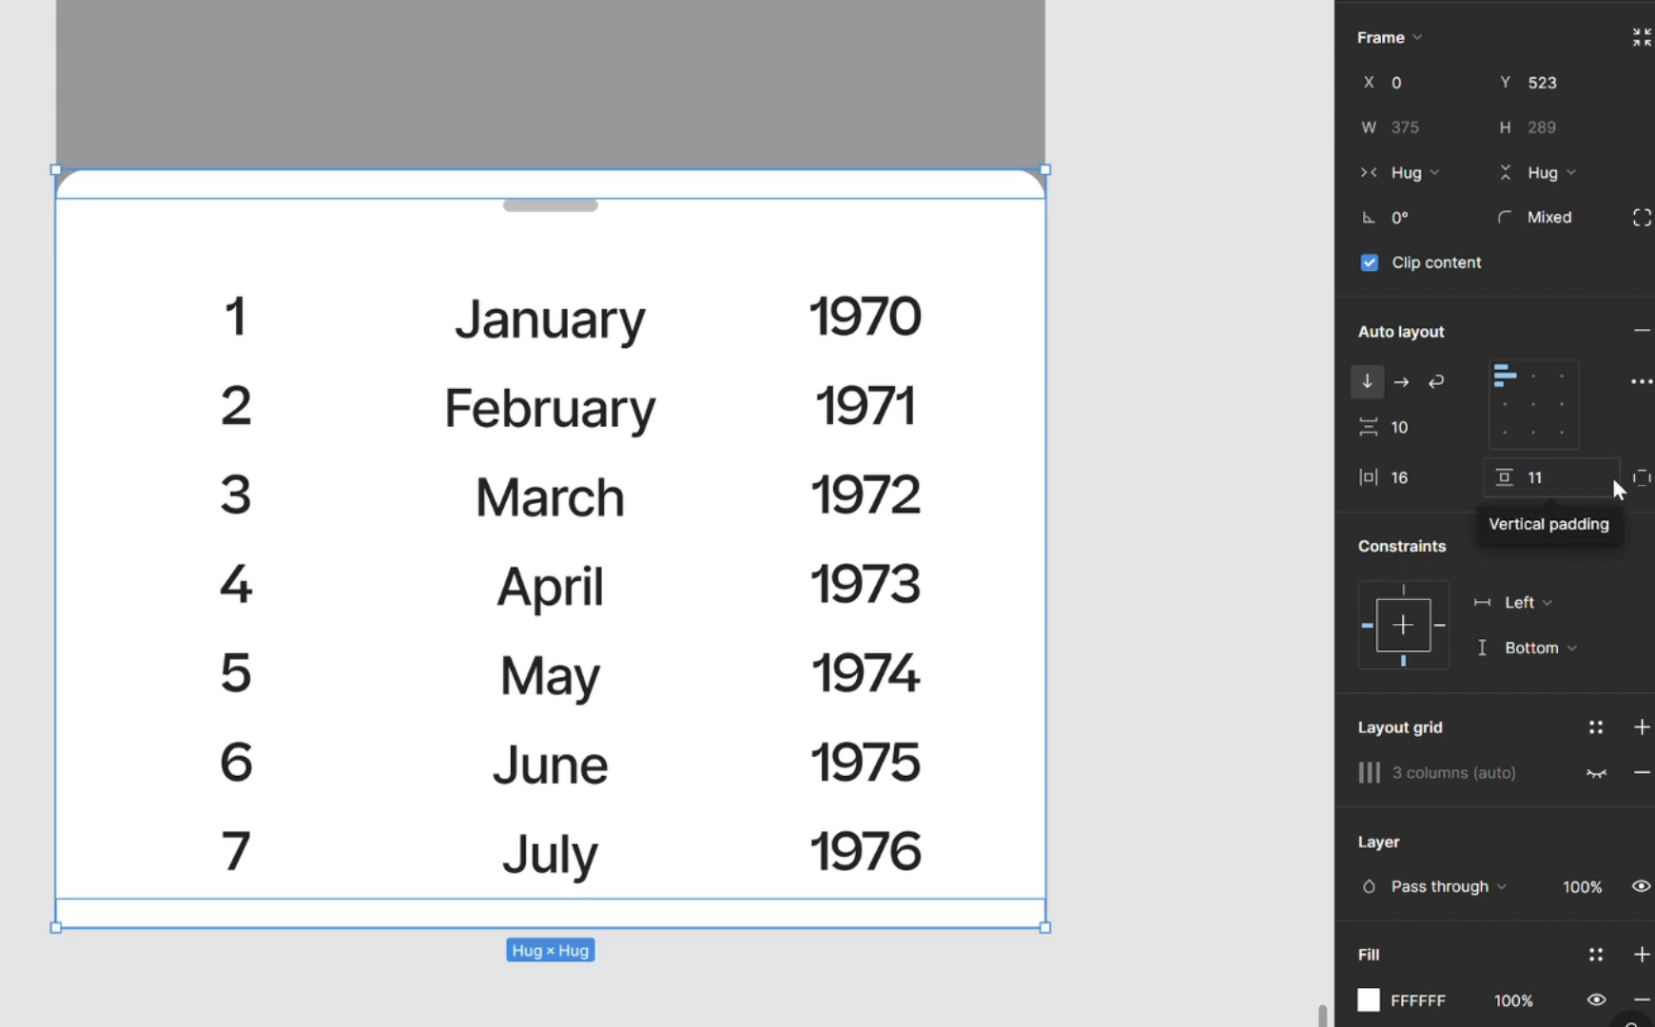
- Set individual vertical paddings on the bottom sheet: 8 at the top and 24 at the bottom
click(1642, 478)
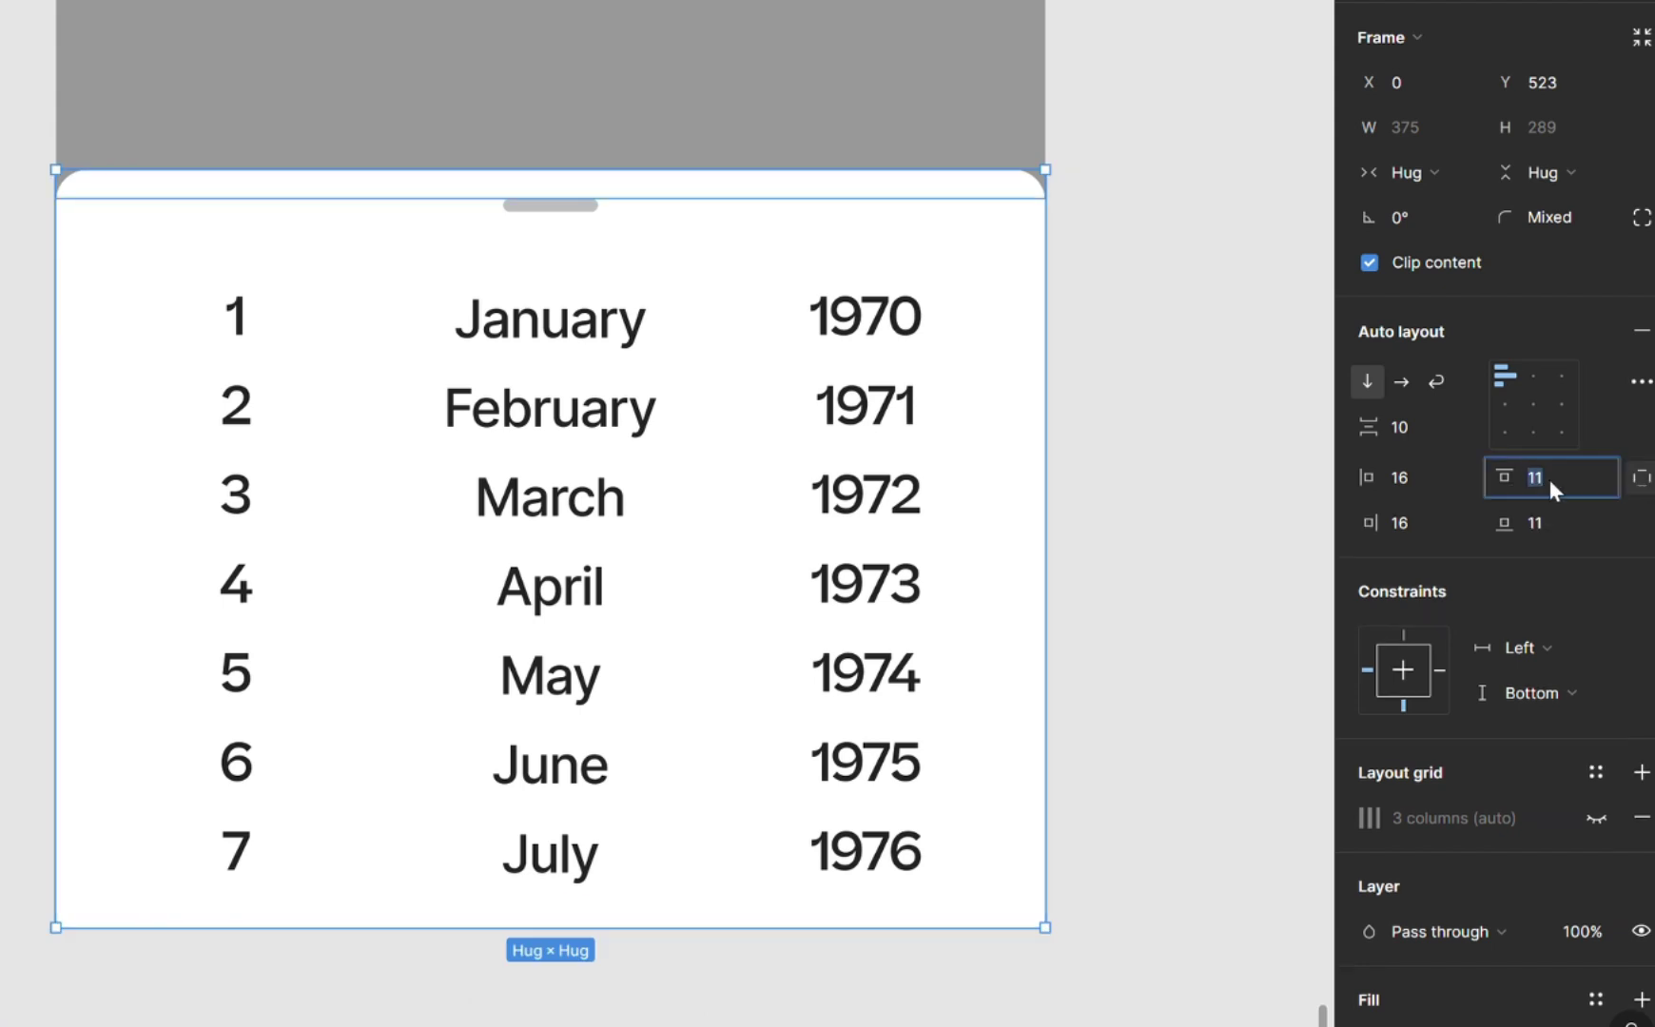
text(8)
key(Return)
click(1565, 523)
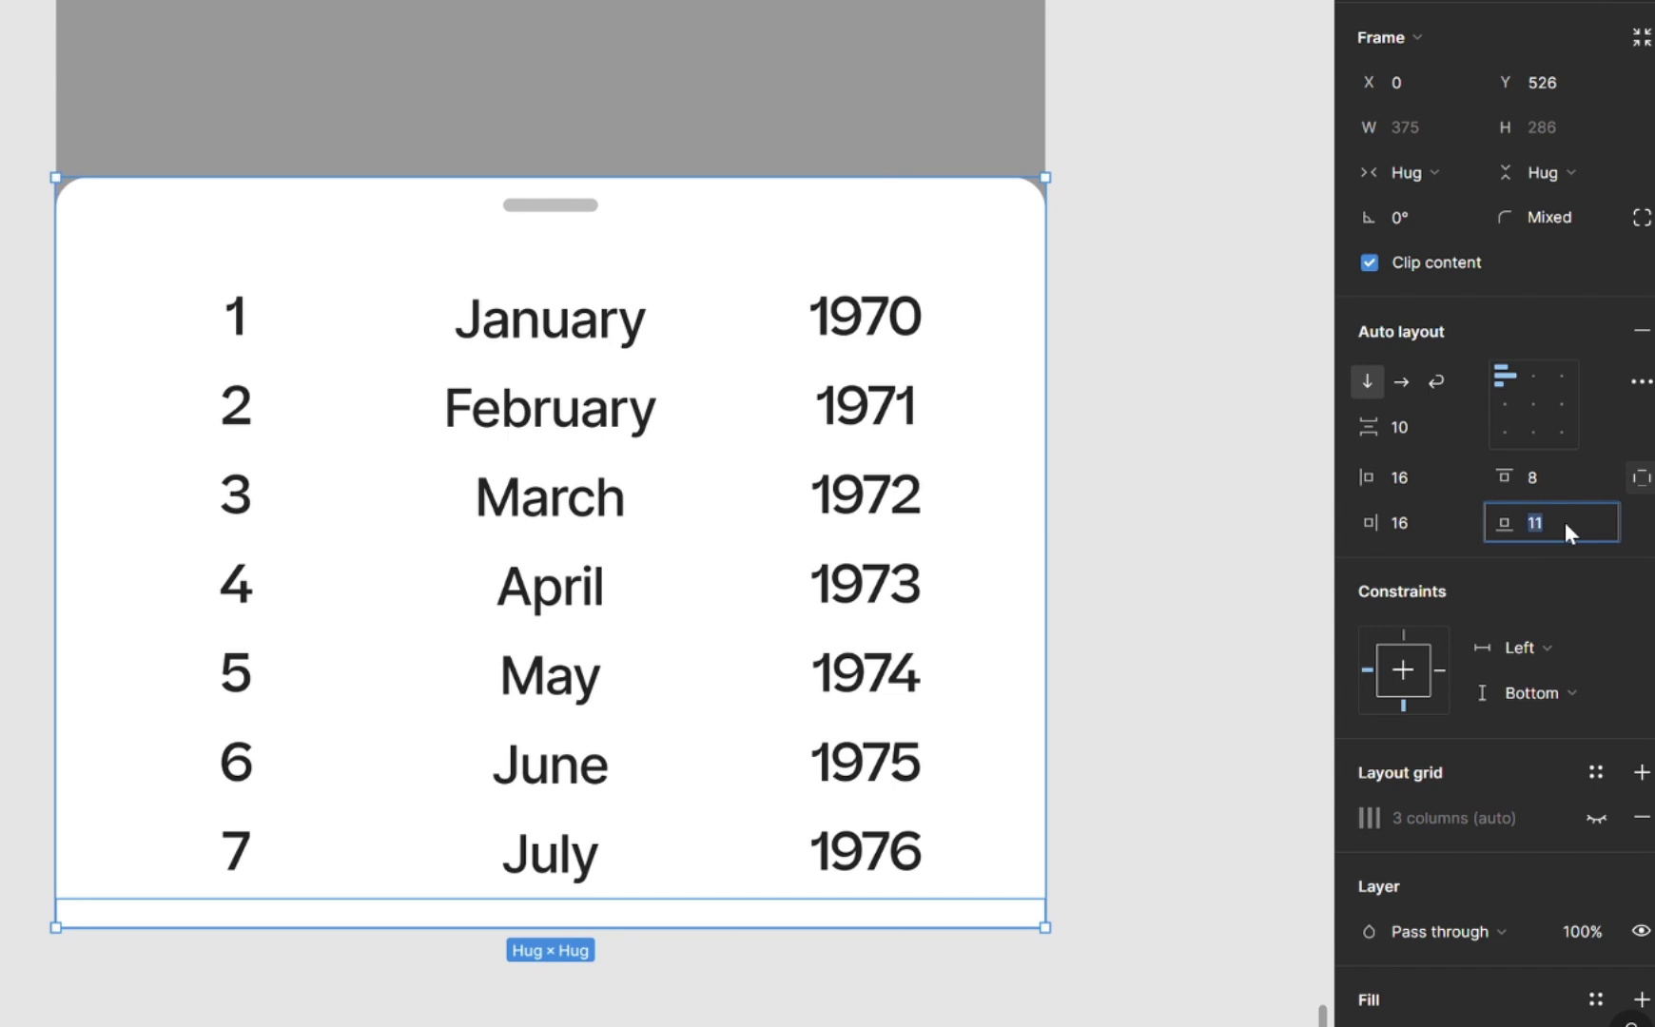
text(24)
key(Return)
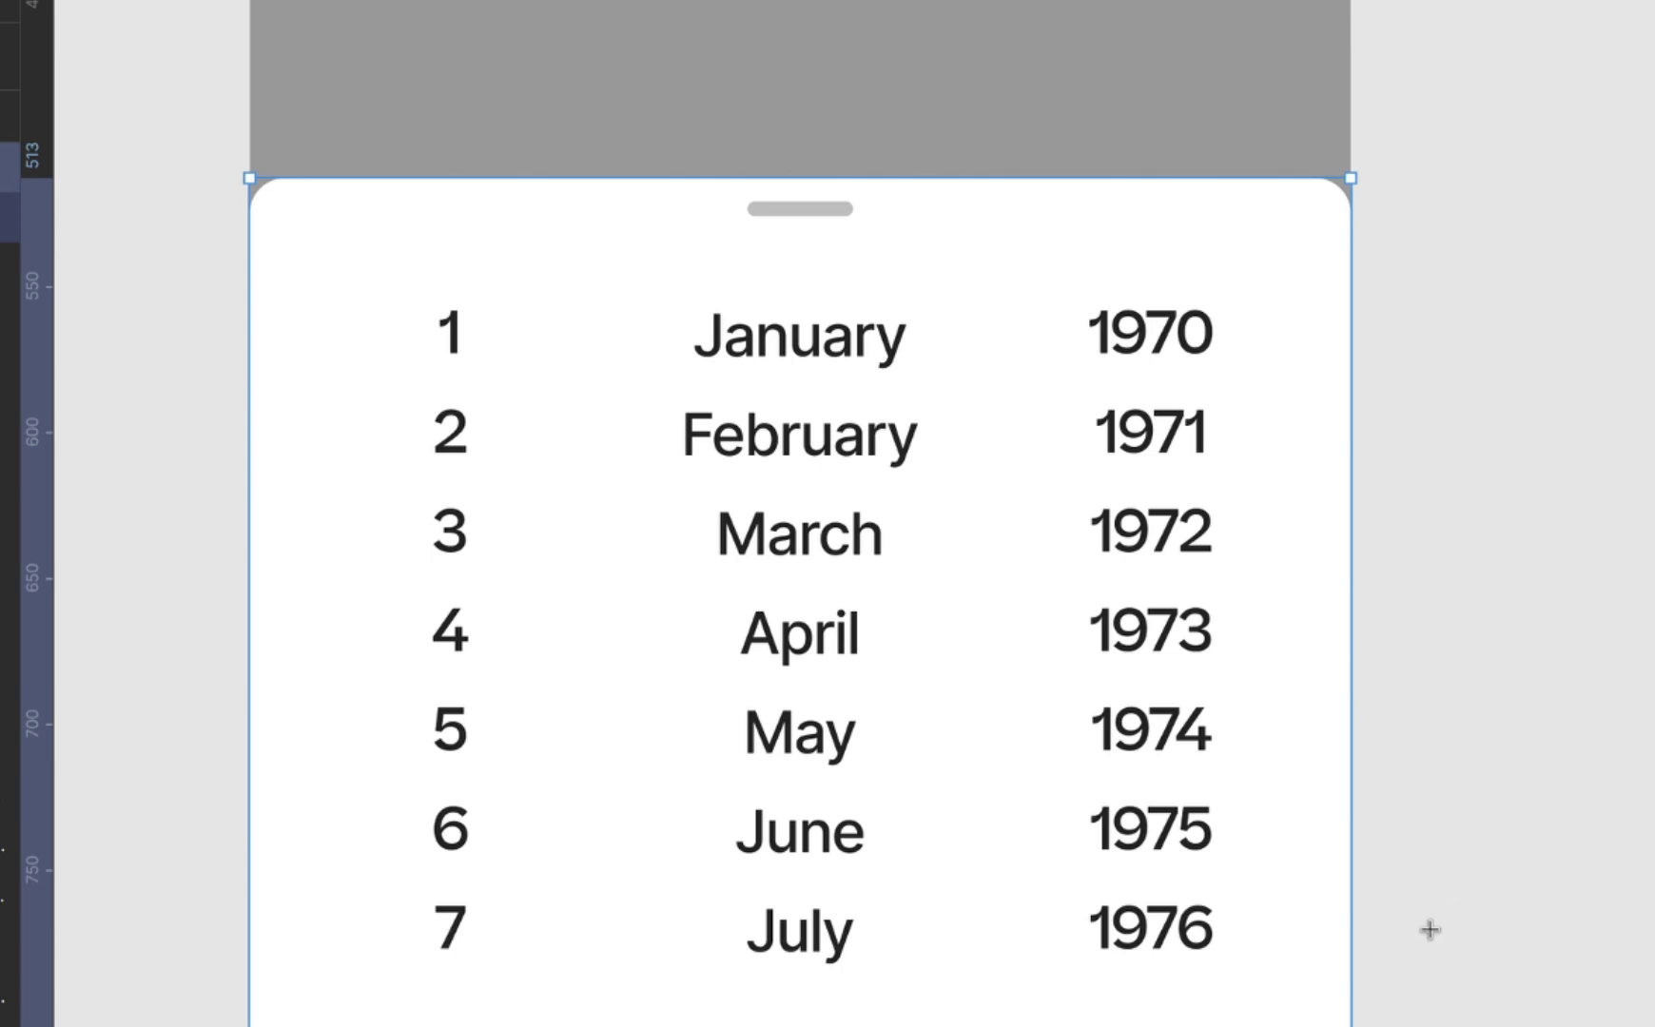
- Draw a home indicator bar about 164 wide and 5 high below the wheels, with a corner radius of 10
mouse_move(296, 1008)
mouse_down()
mouse_move(383, 979)
mouse_move(816, 979)
mouse_move(778, 984)
mouse_up()
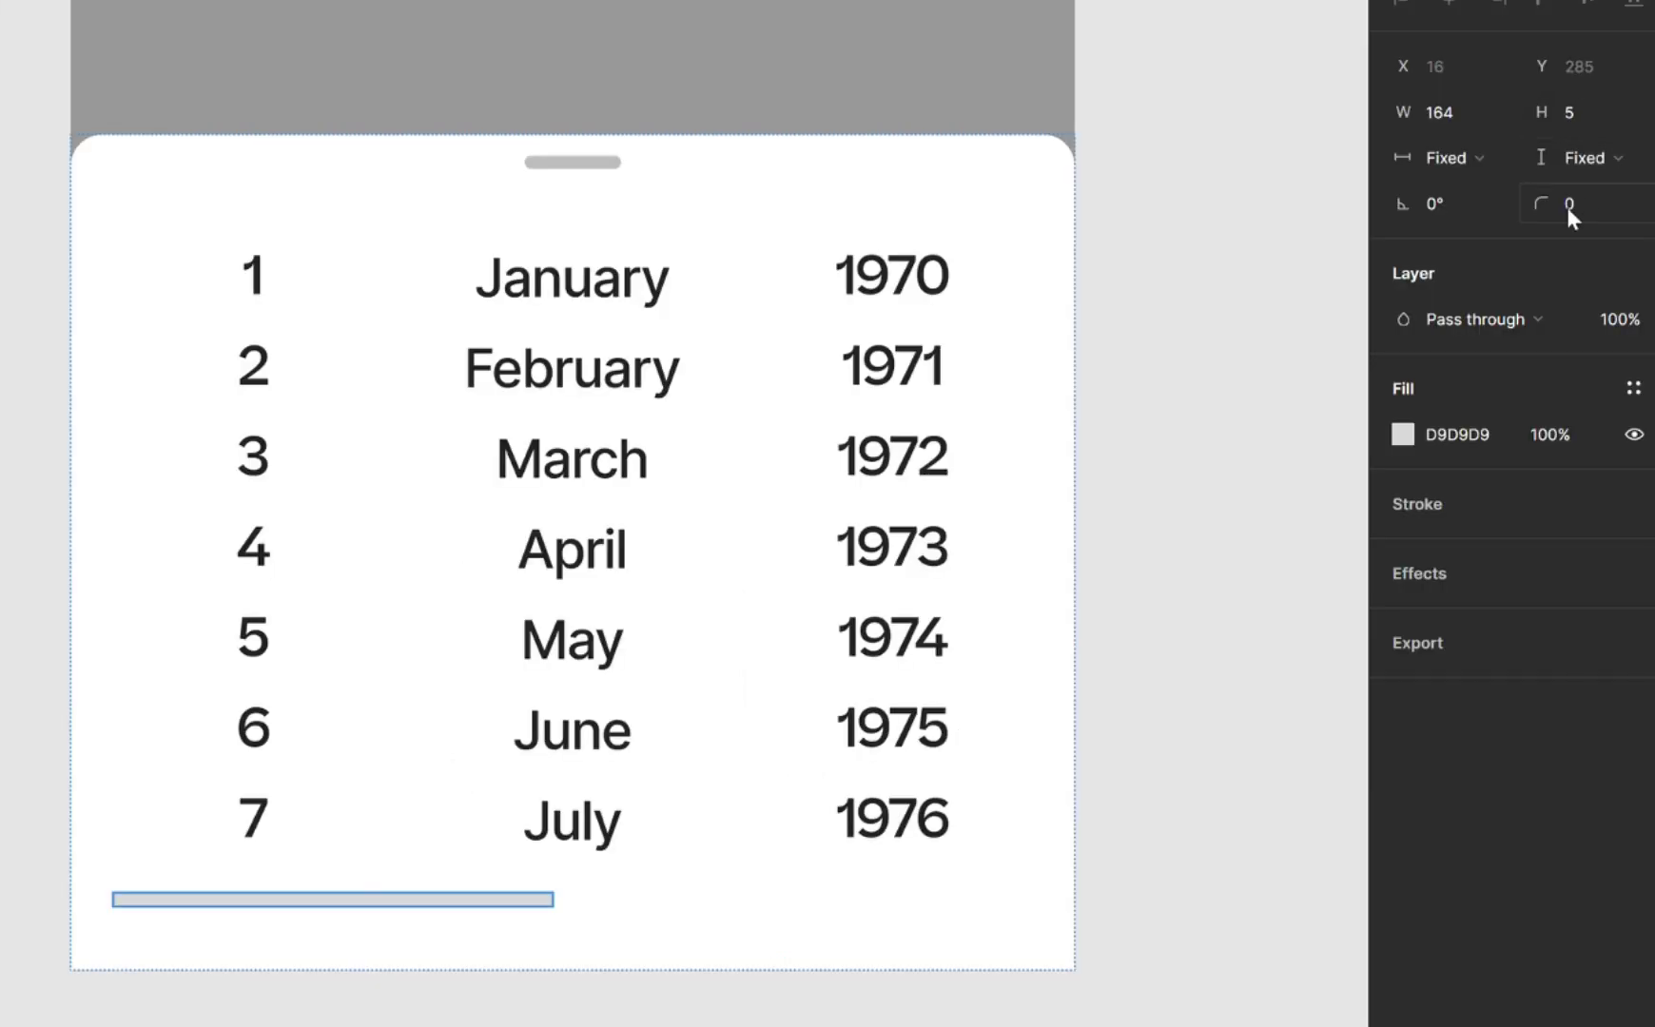
click(1570, 205)
text(7)
key(Return)
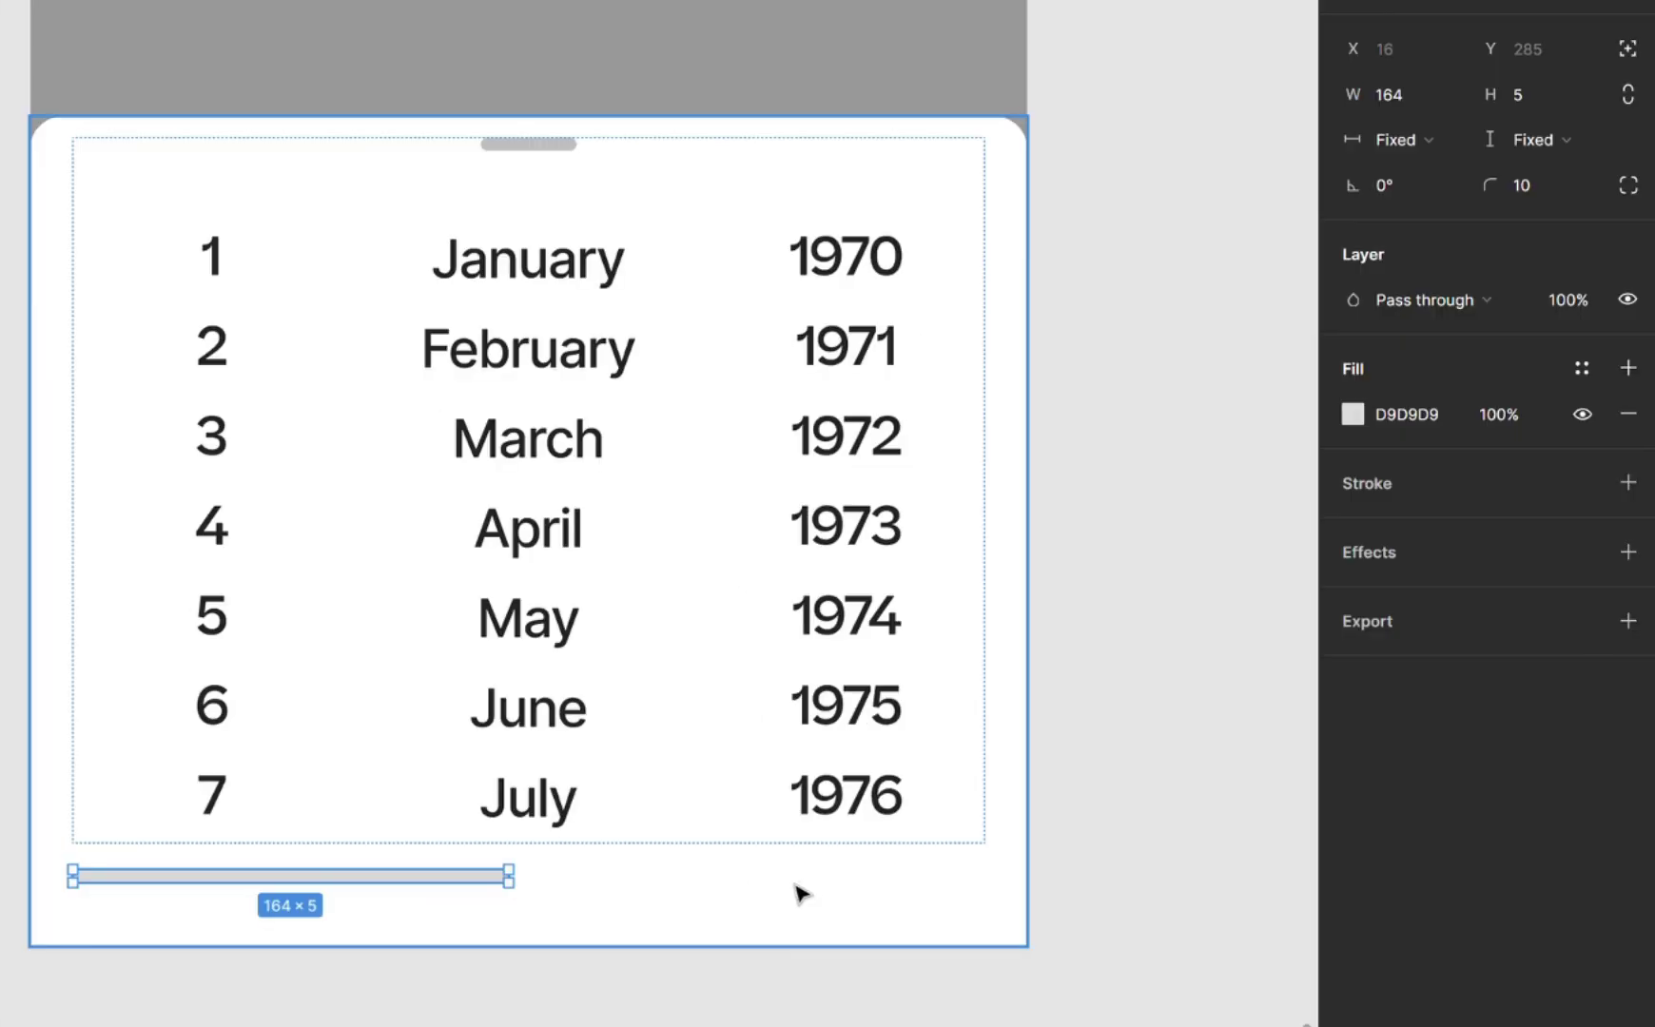
- Centre the bottom sheet's contents horizontally and set their vertical gap to 24
click(798, 890)
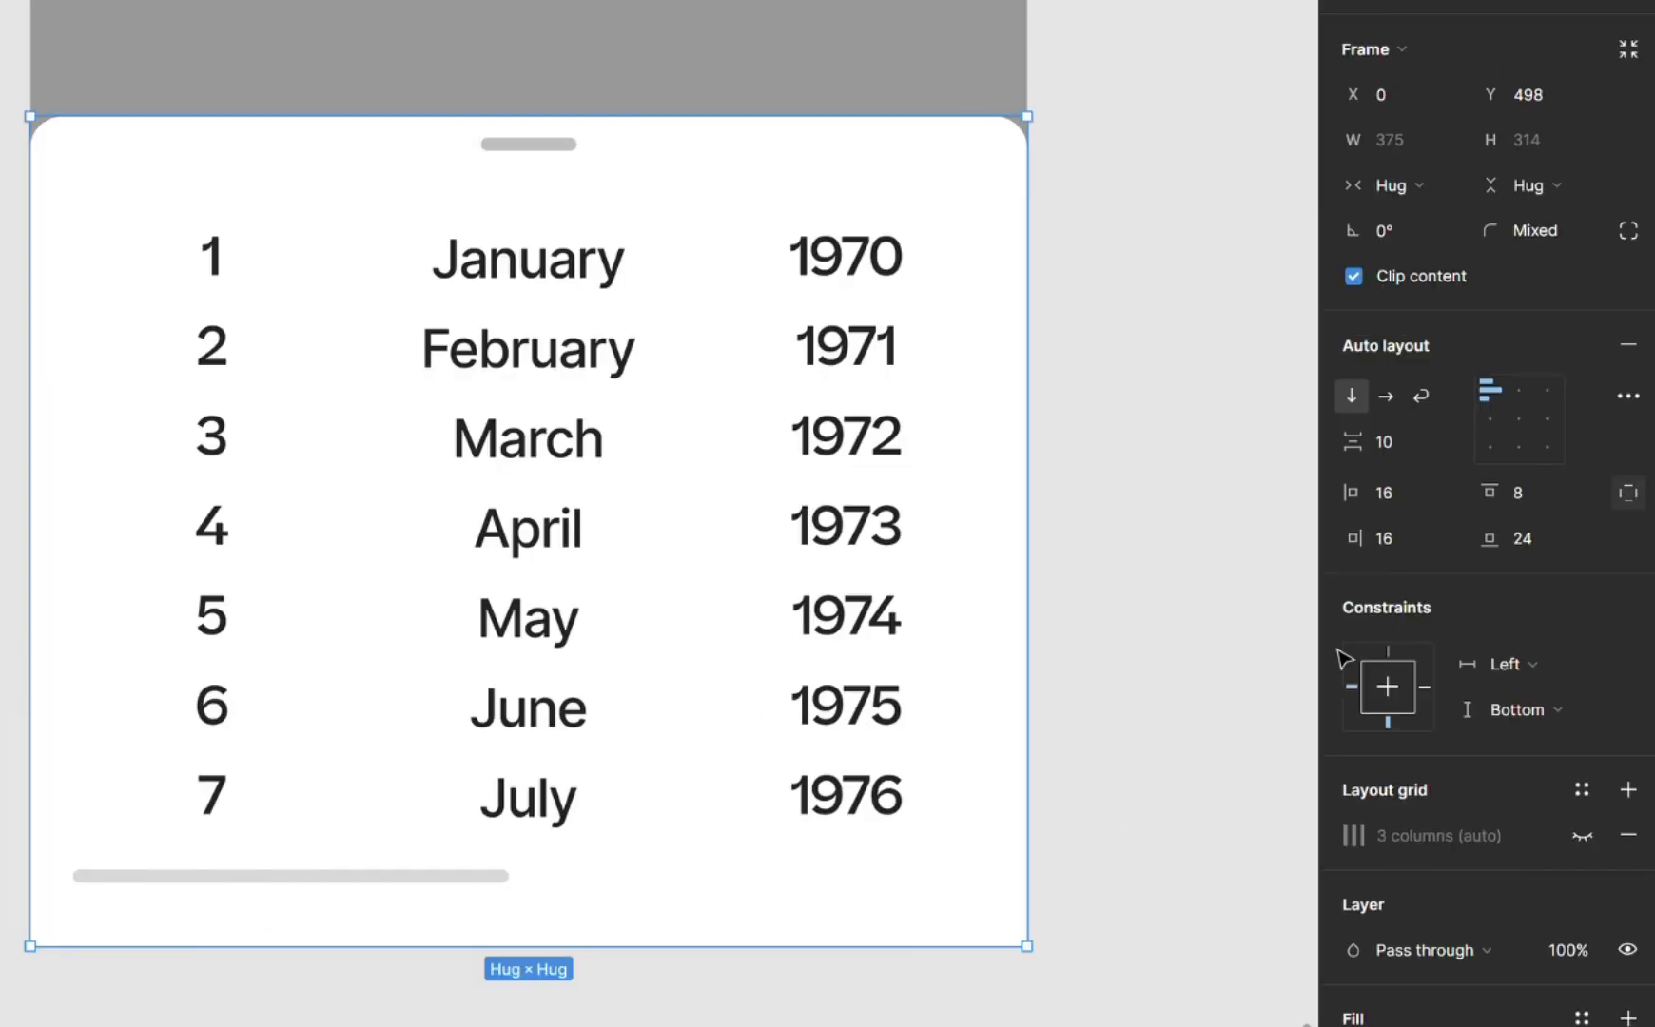
click(1522, 381)
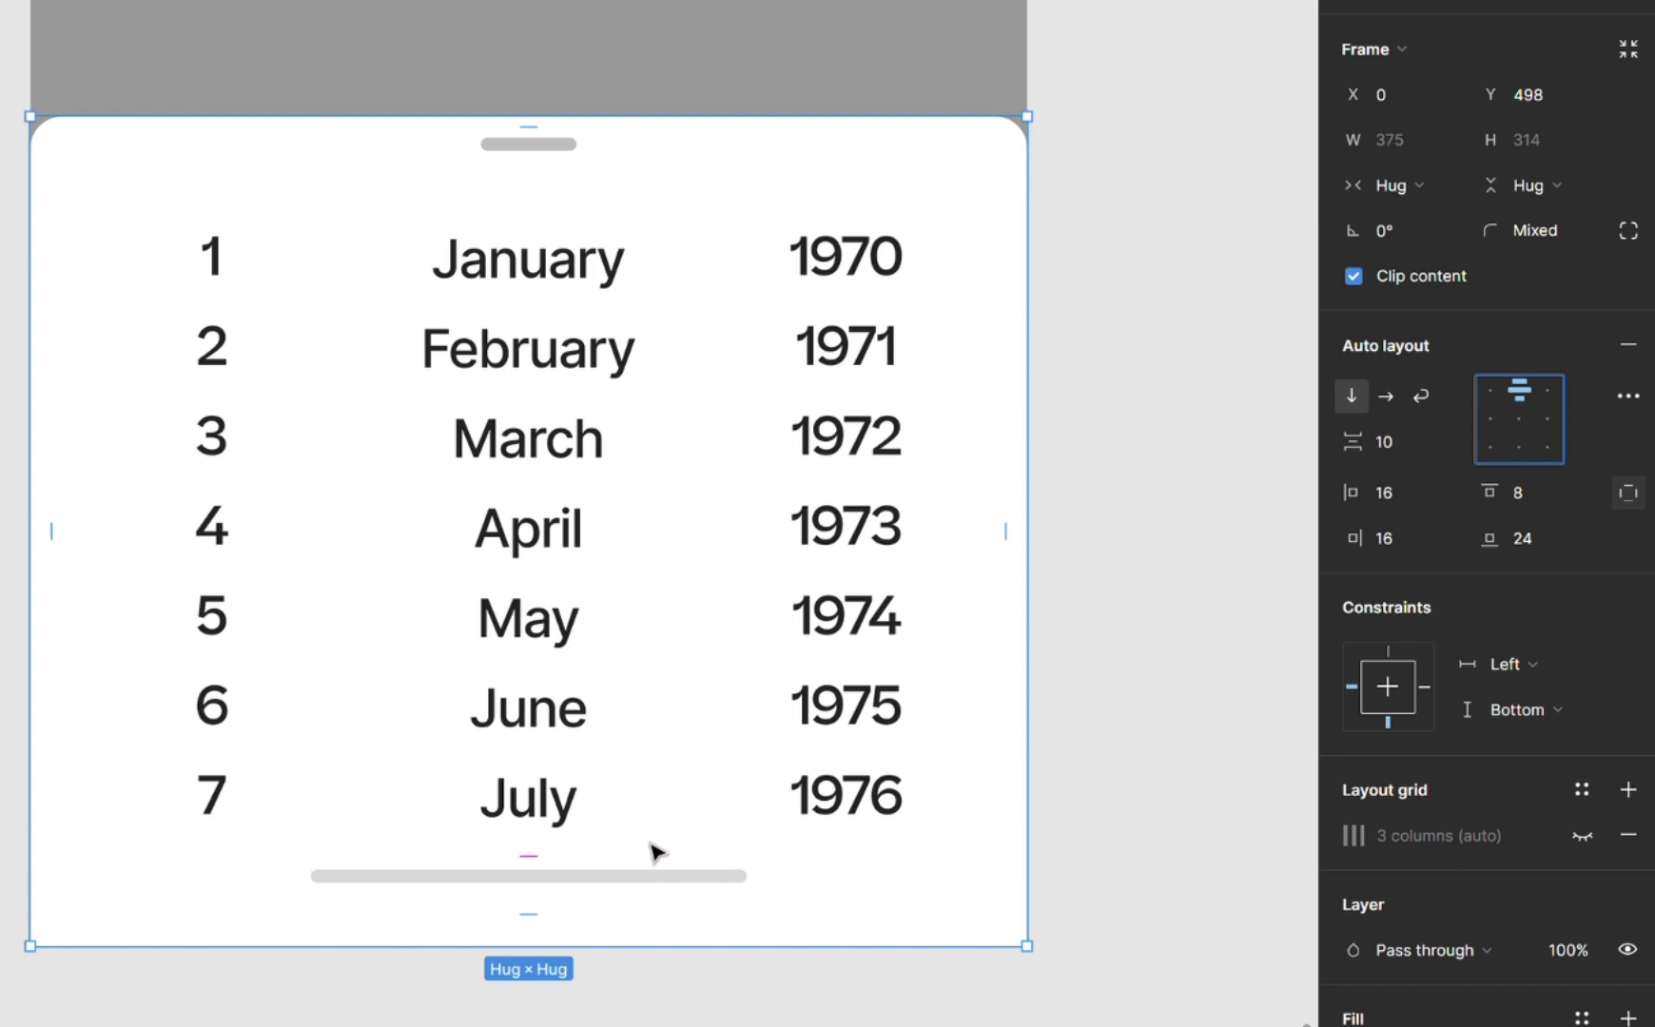
click(1402, 446)
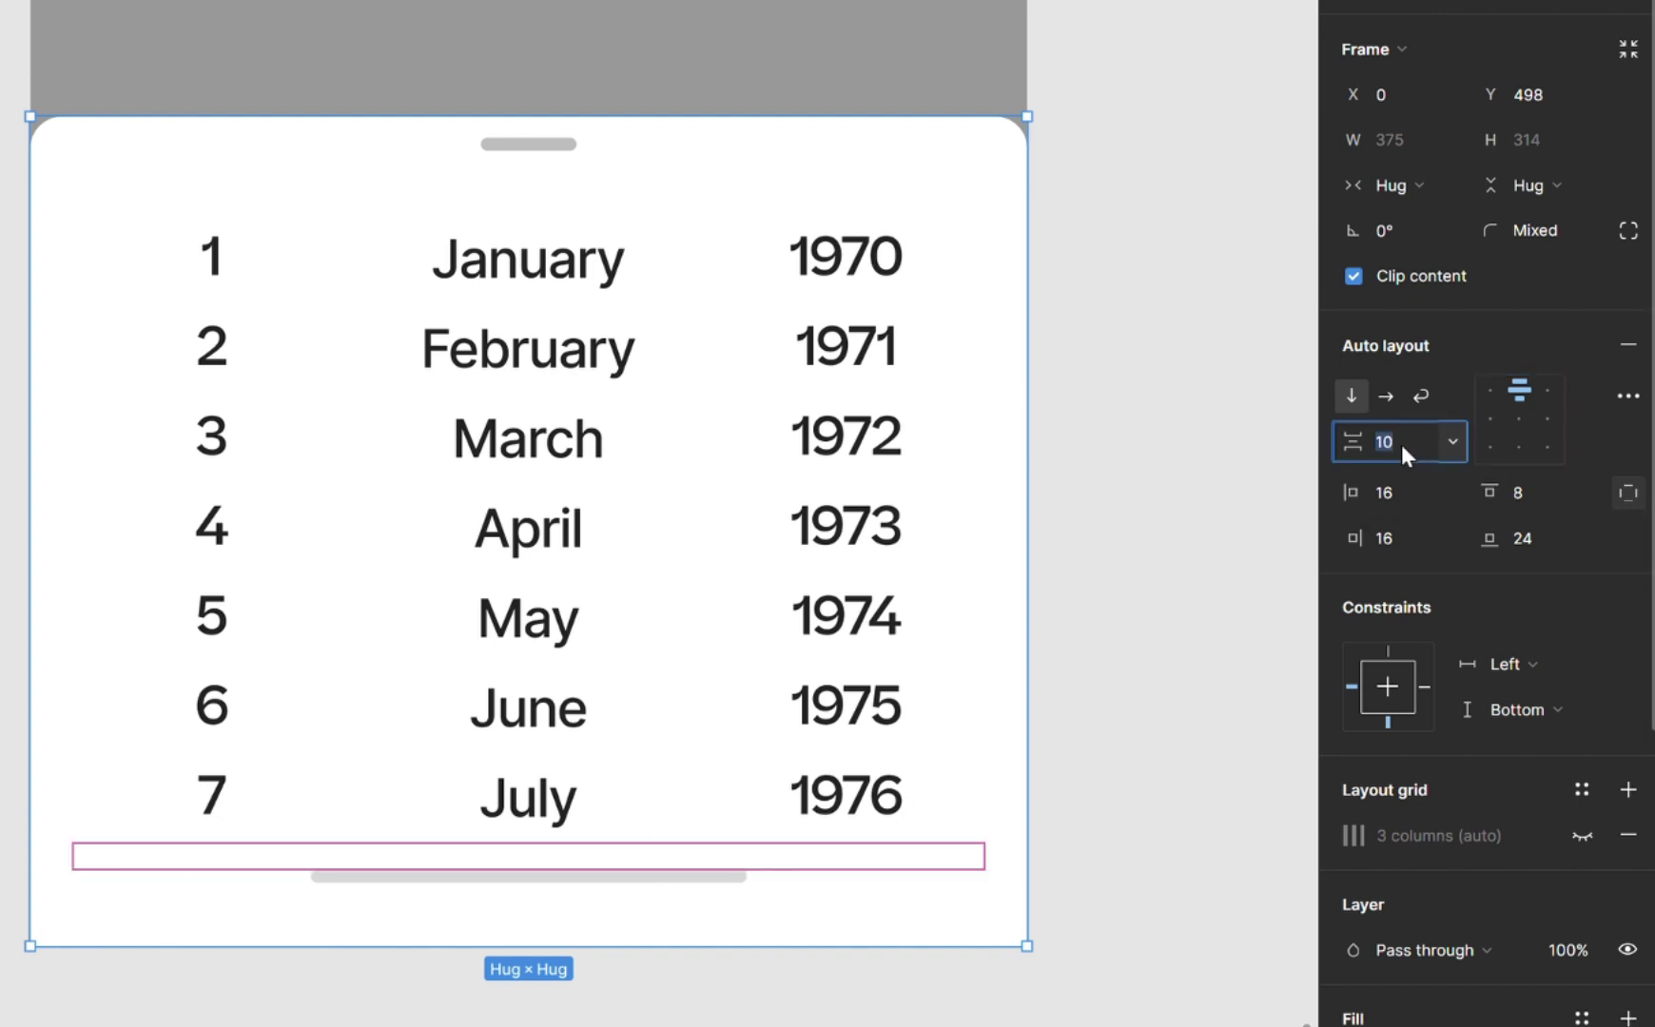
text(24)
key(Return)
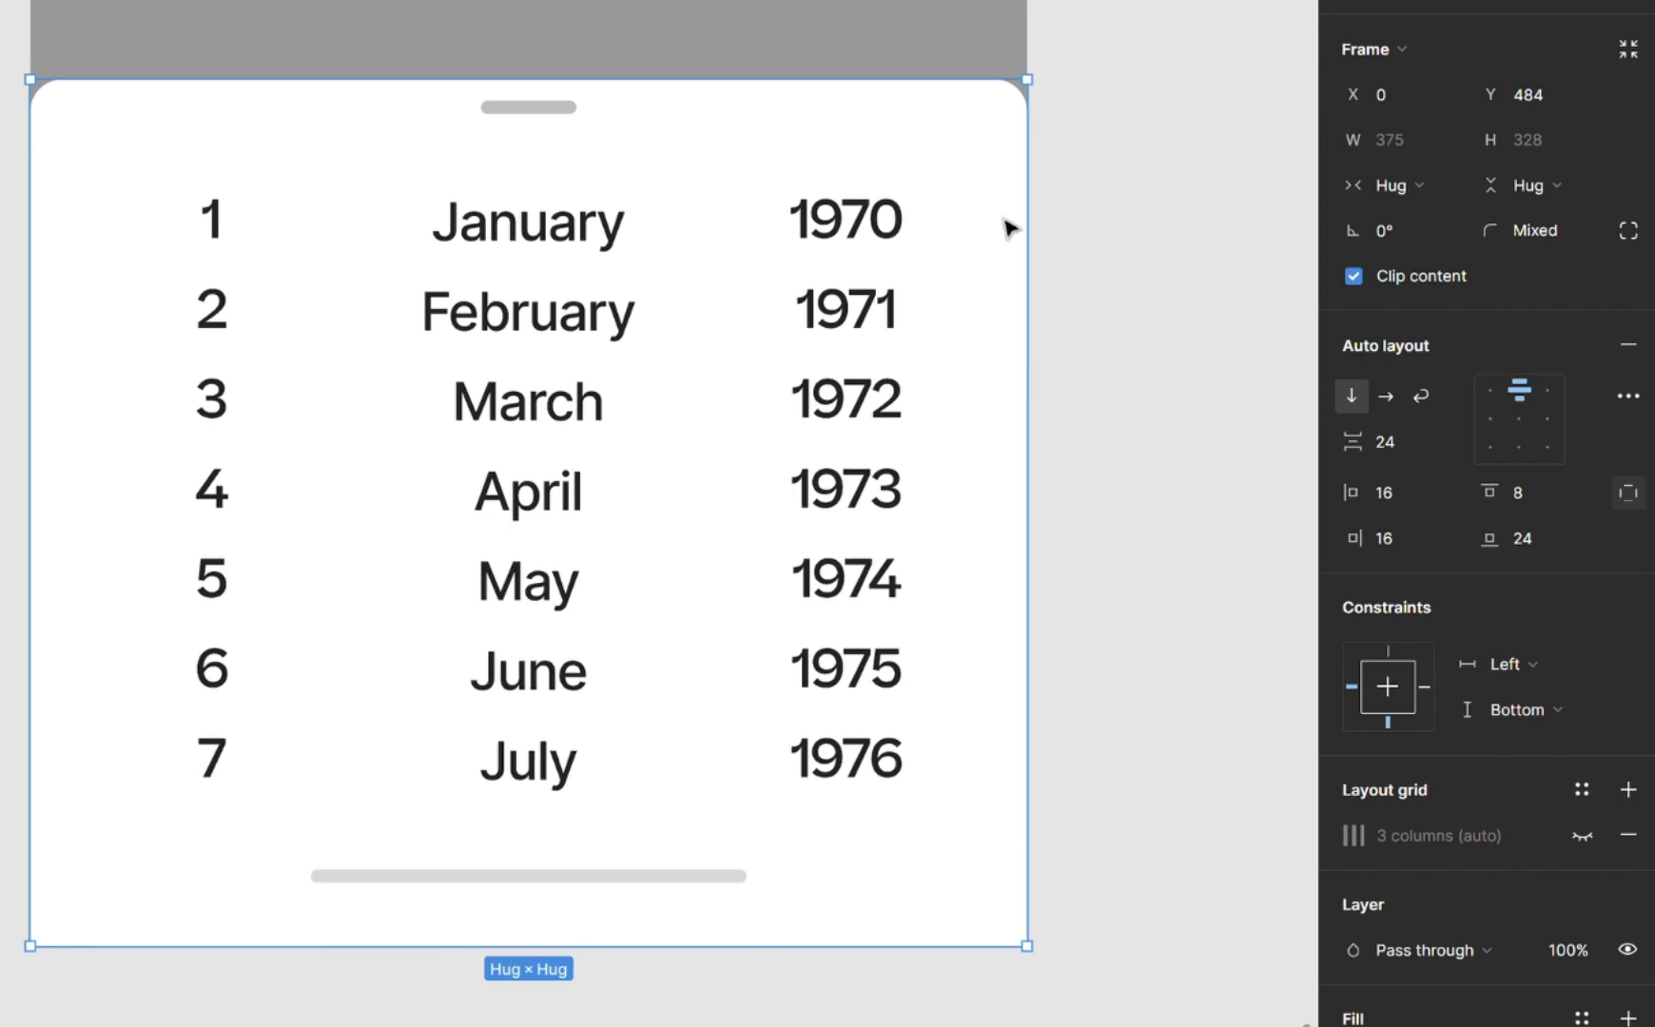
- Reduce the bottom sheet's bottom padding to 8
click(1543, 528)
text(8)
key(Return)
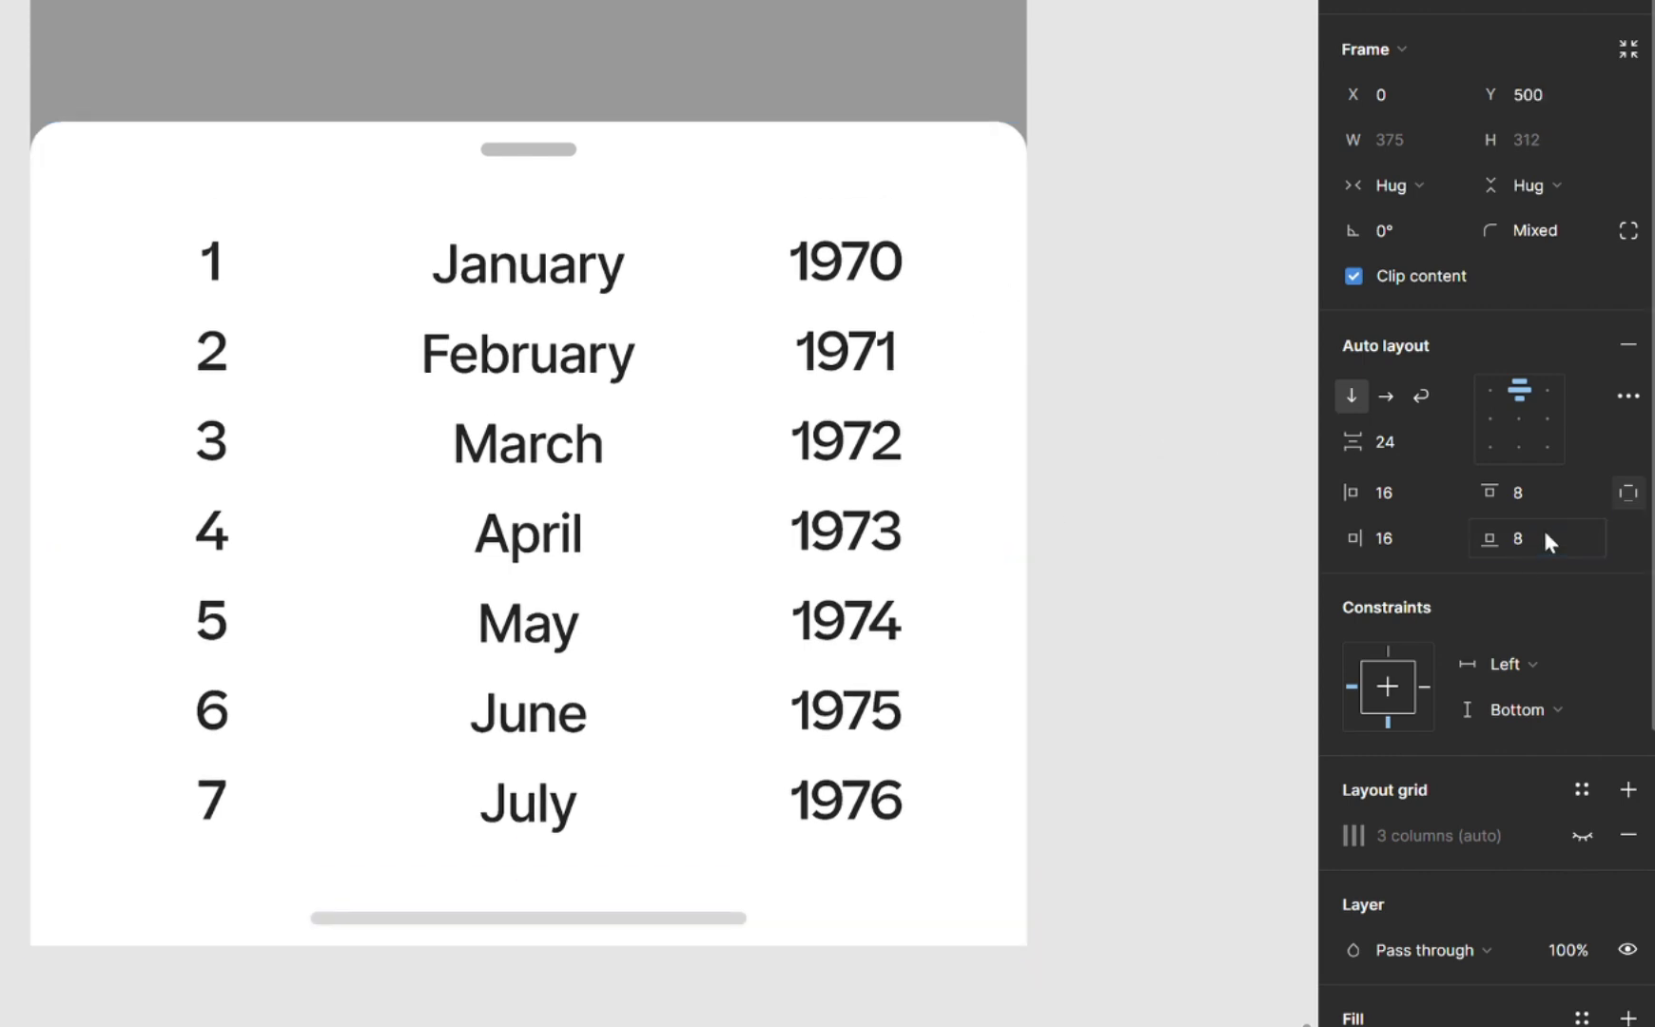
- Set the home indicator bar's fill colour to 000000
click(695, 919)
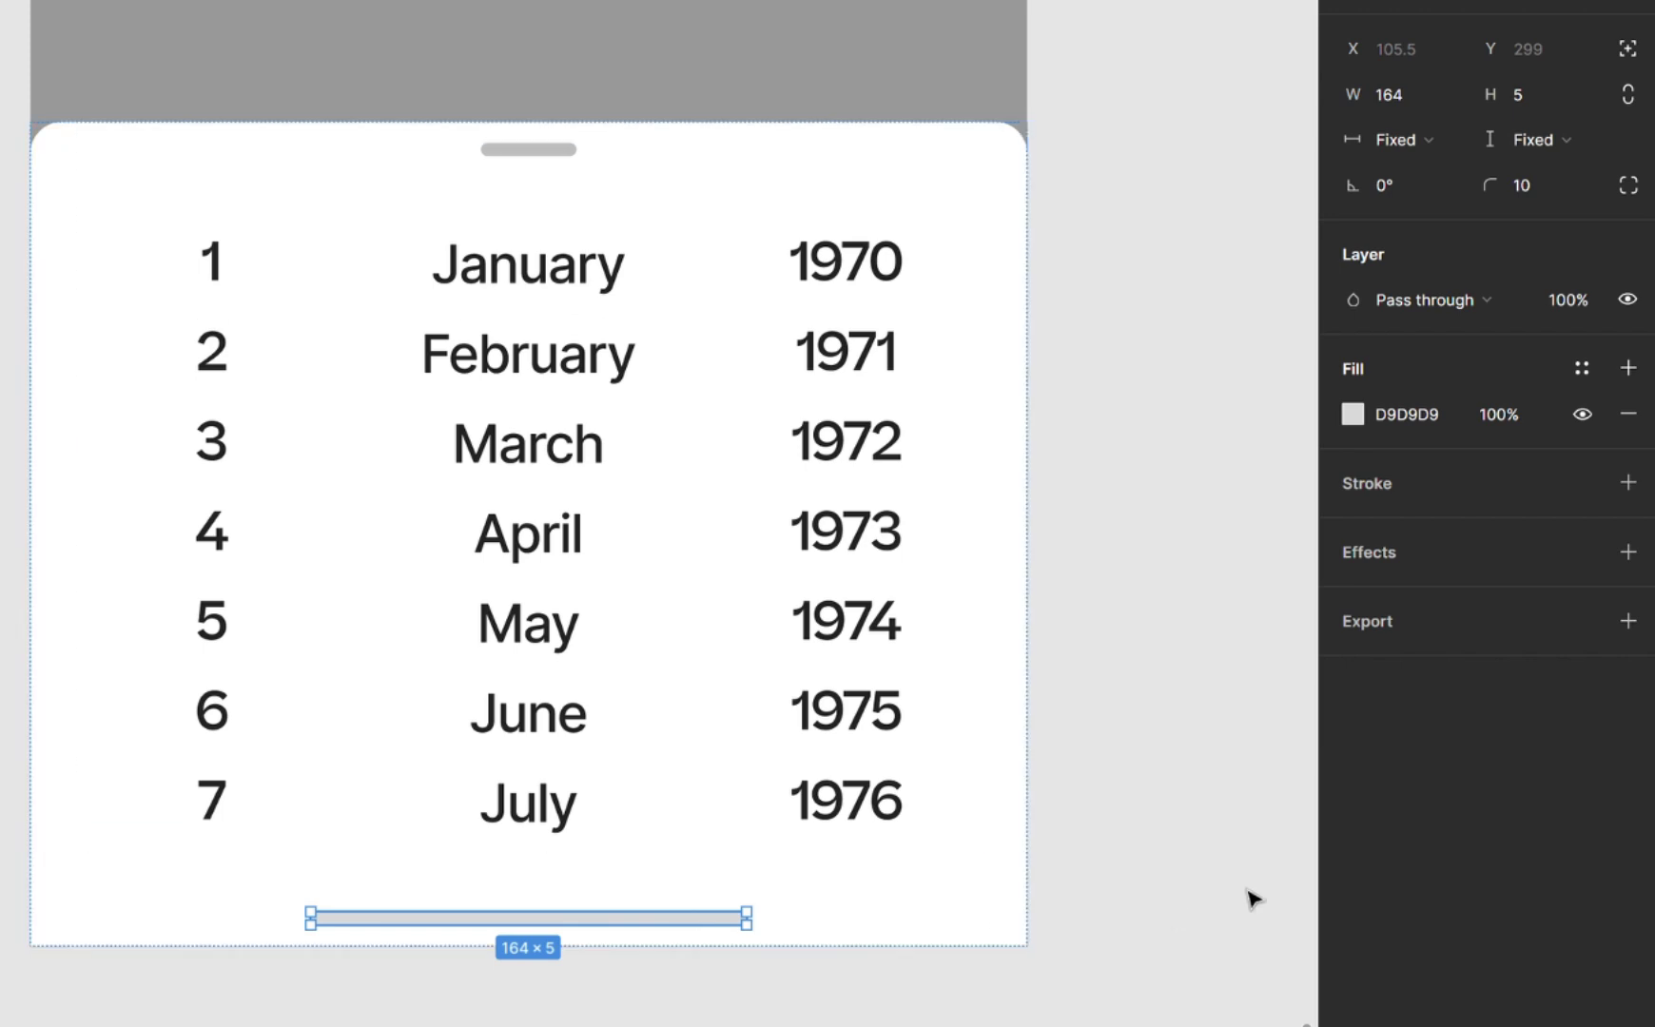
click(1408, 416)
text(000000)
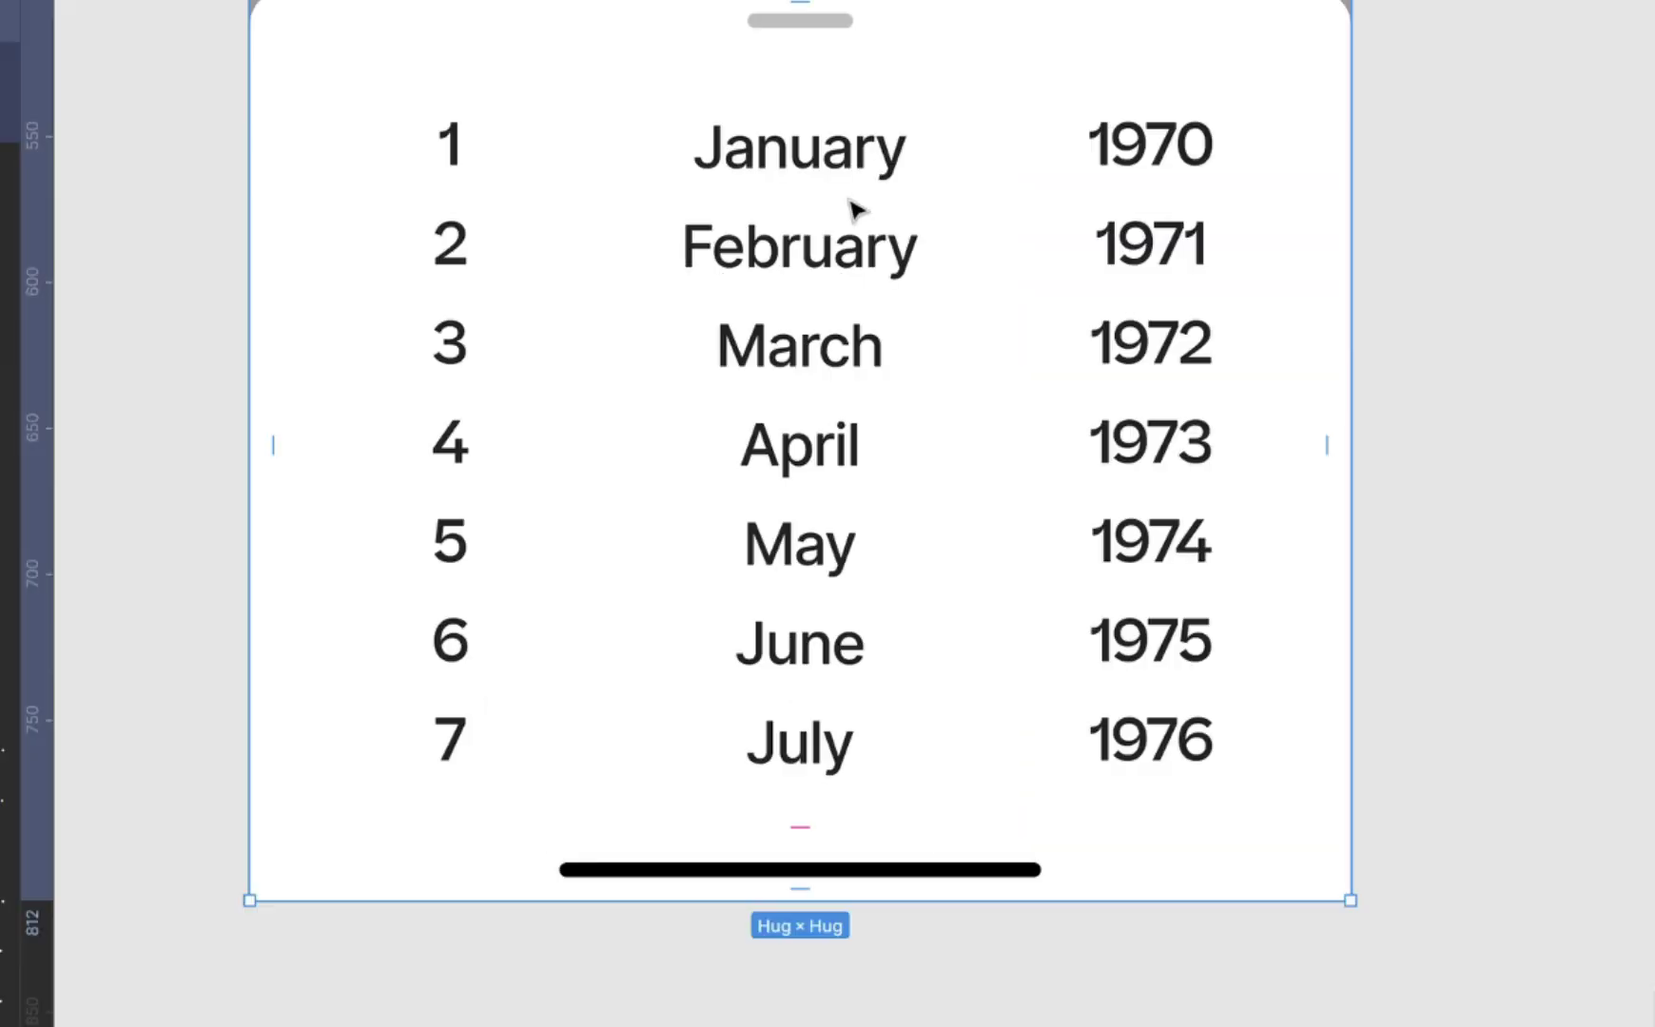
- Draw a highlight rectangle about 323 × 41 and move it into the combined wheel frame
double_click(848, 200)
double_click(848, 200)
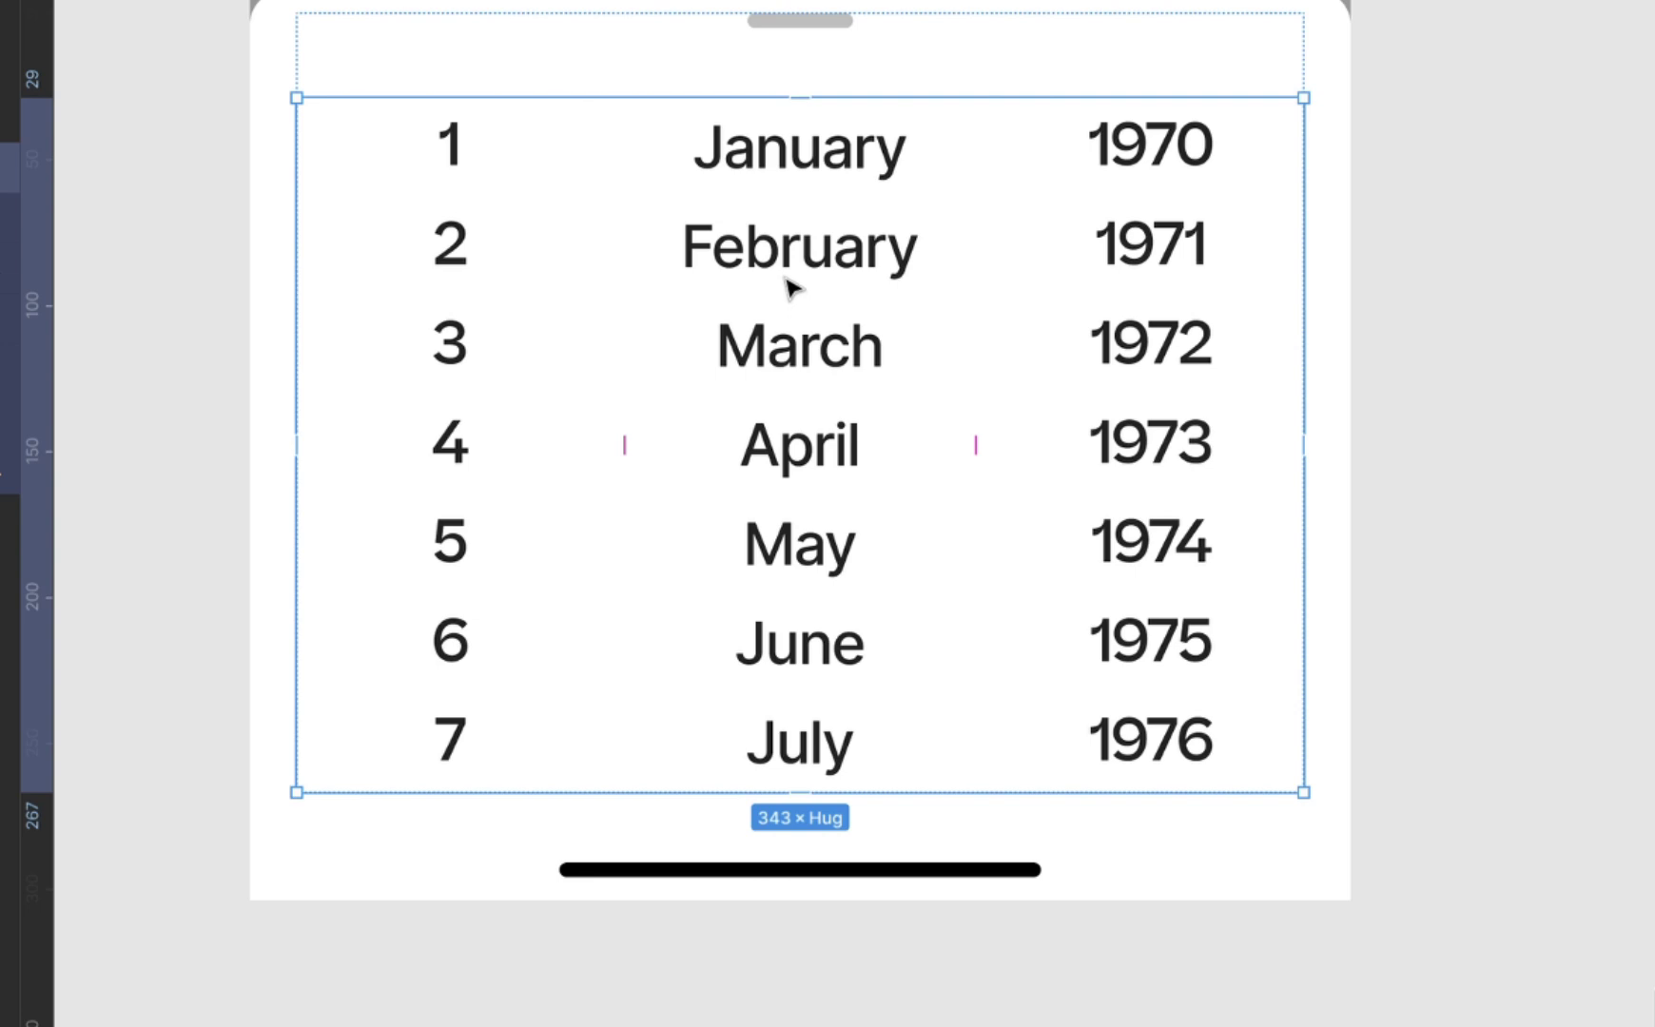
key(r)
mouse_move(321, 939)
mouse_down()
mouse_move(652, 1020)
mouse_move(1312, 950)
mouse_move(1256, 908)
mouse_move(1270, 897)
mouse_up()
drag(1147, 836, 1161, 201)
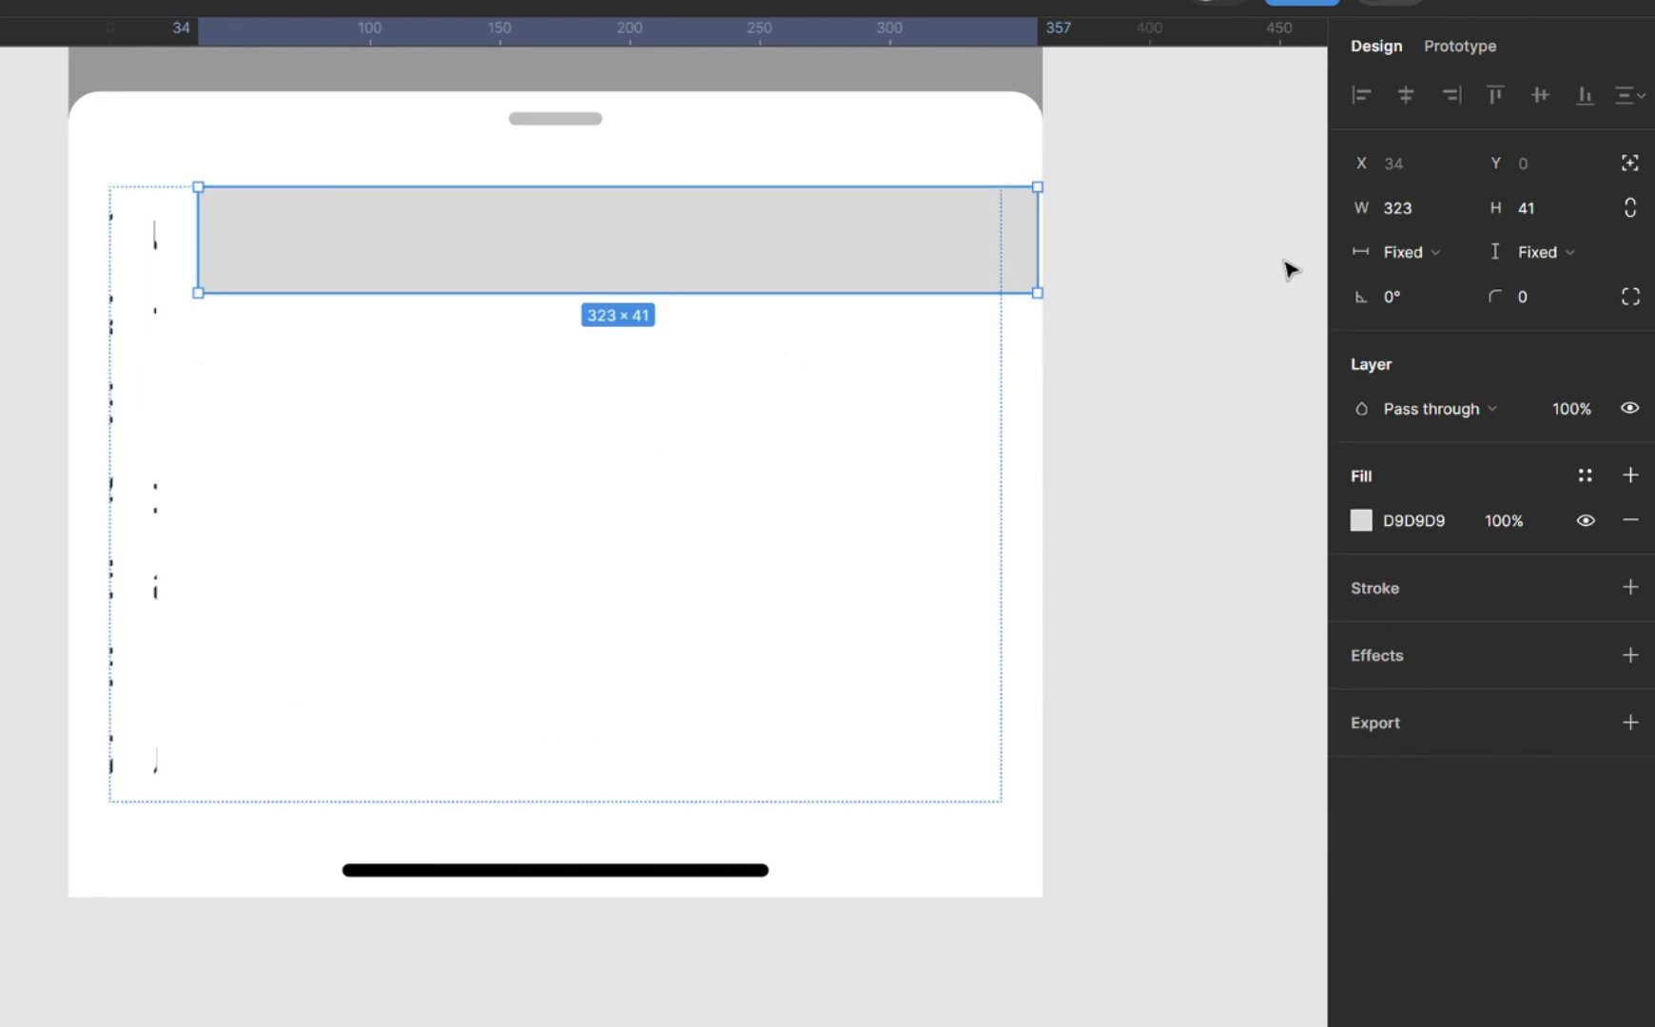
- Give the highlight rectangle absolute position and centre it horizontally and vertically in the wheel frame
click(1633, 164)
click(1405, 98)
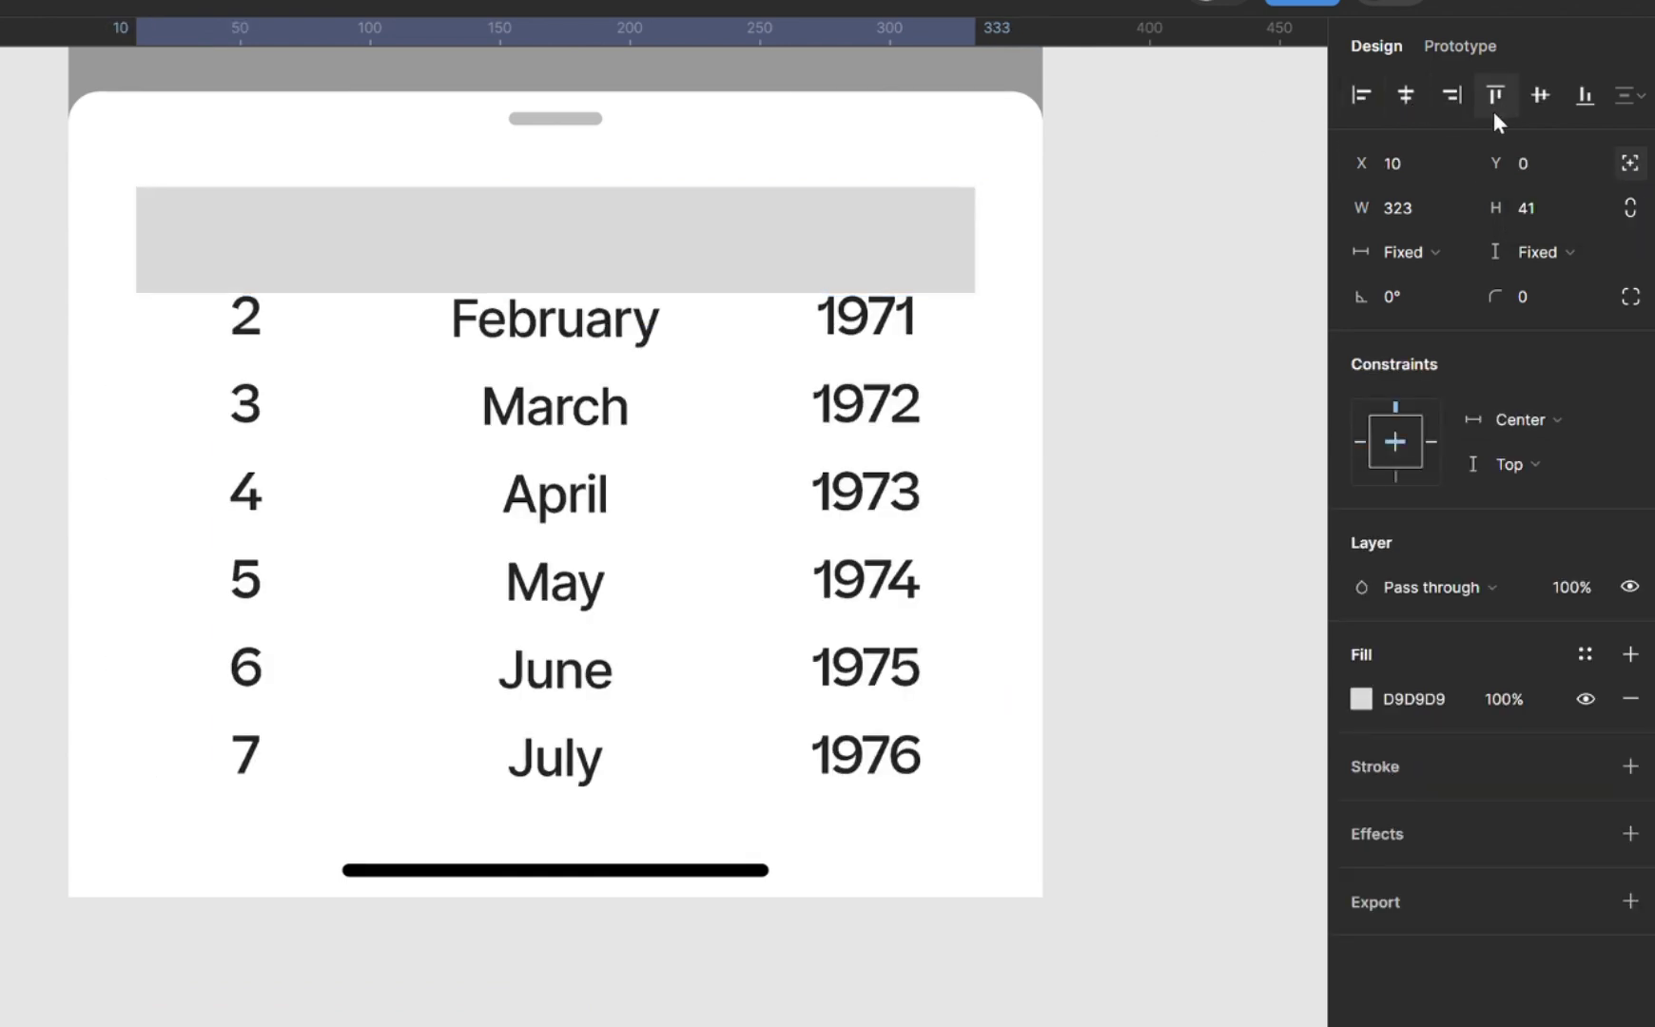
click(1540, 96)
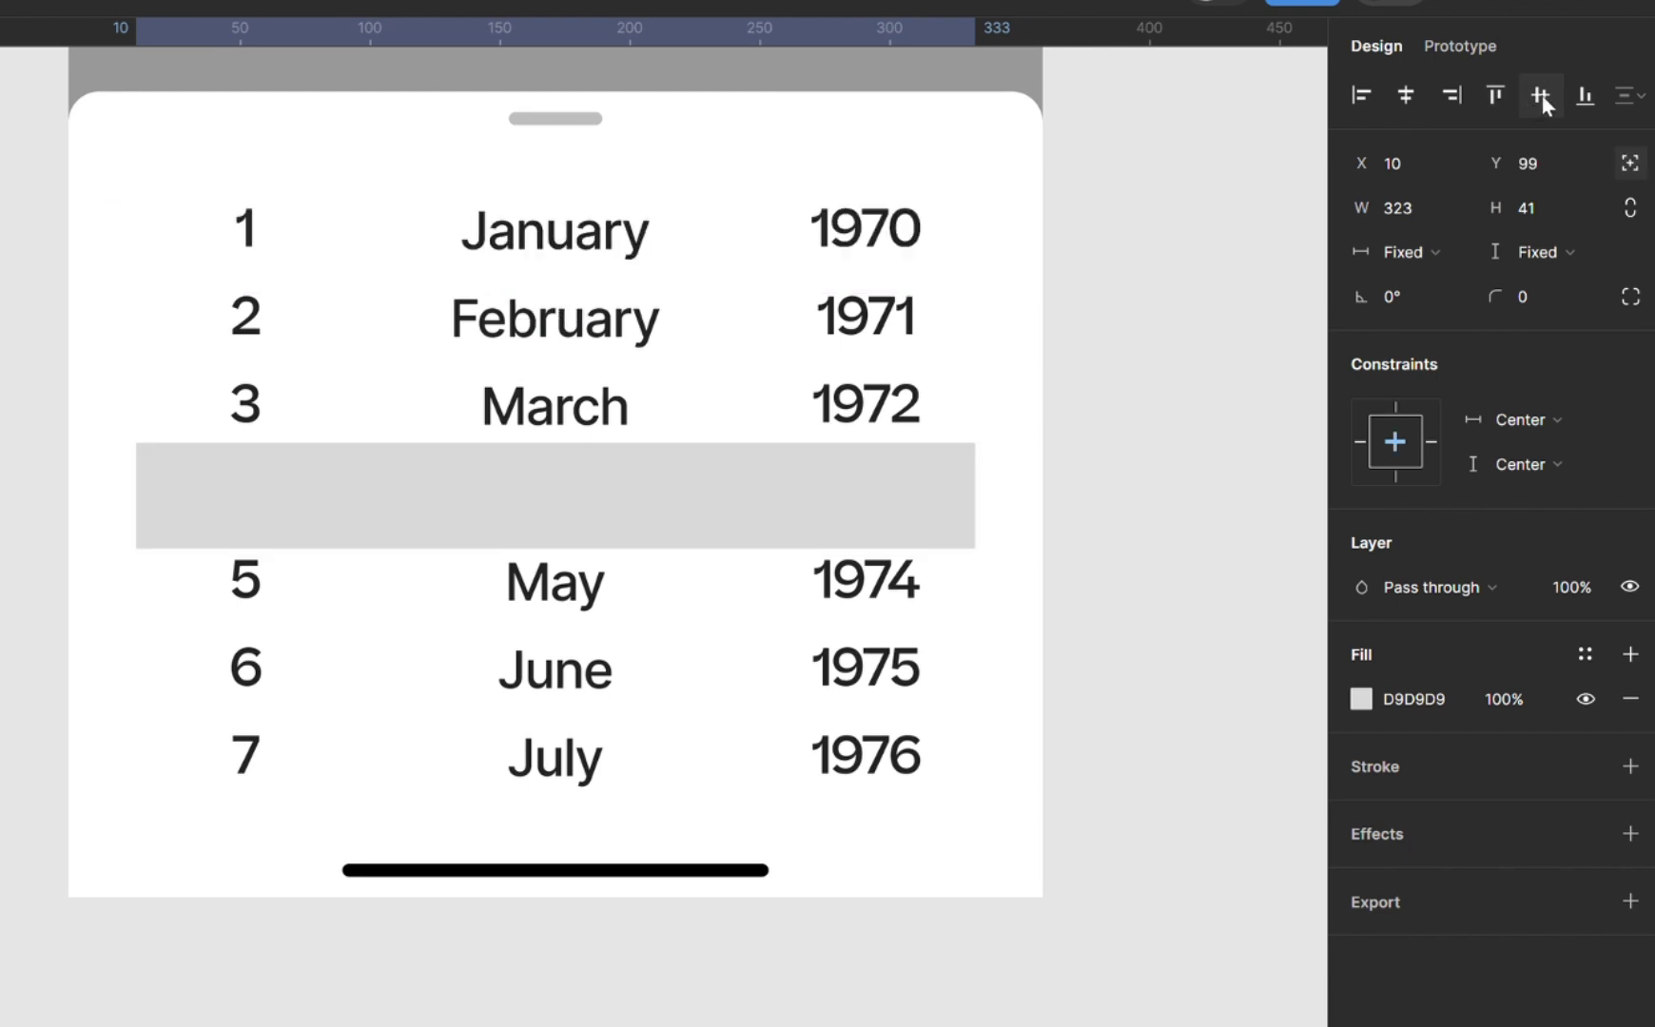
- Round the highlight rectangle's corners with a radius of 16
scroll(562, 416, up, 2)
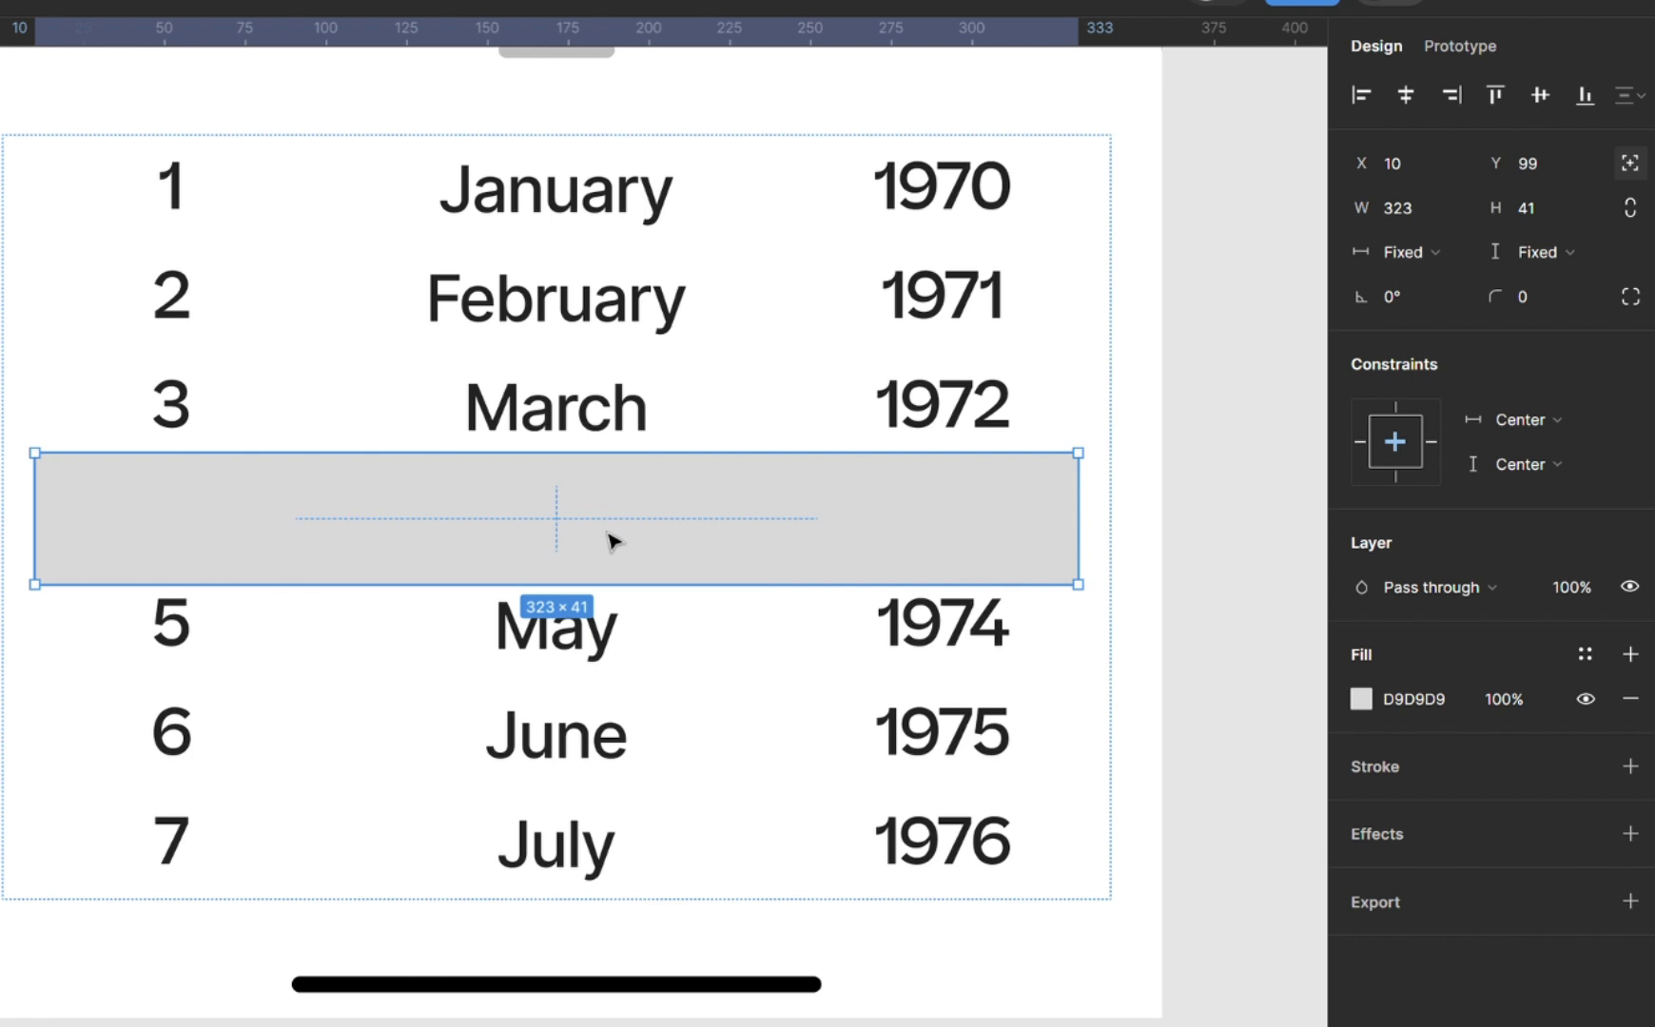
click(1554, 301)
text(16)
key(Return)
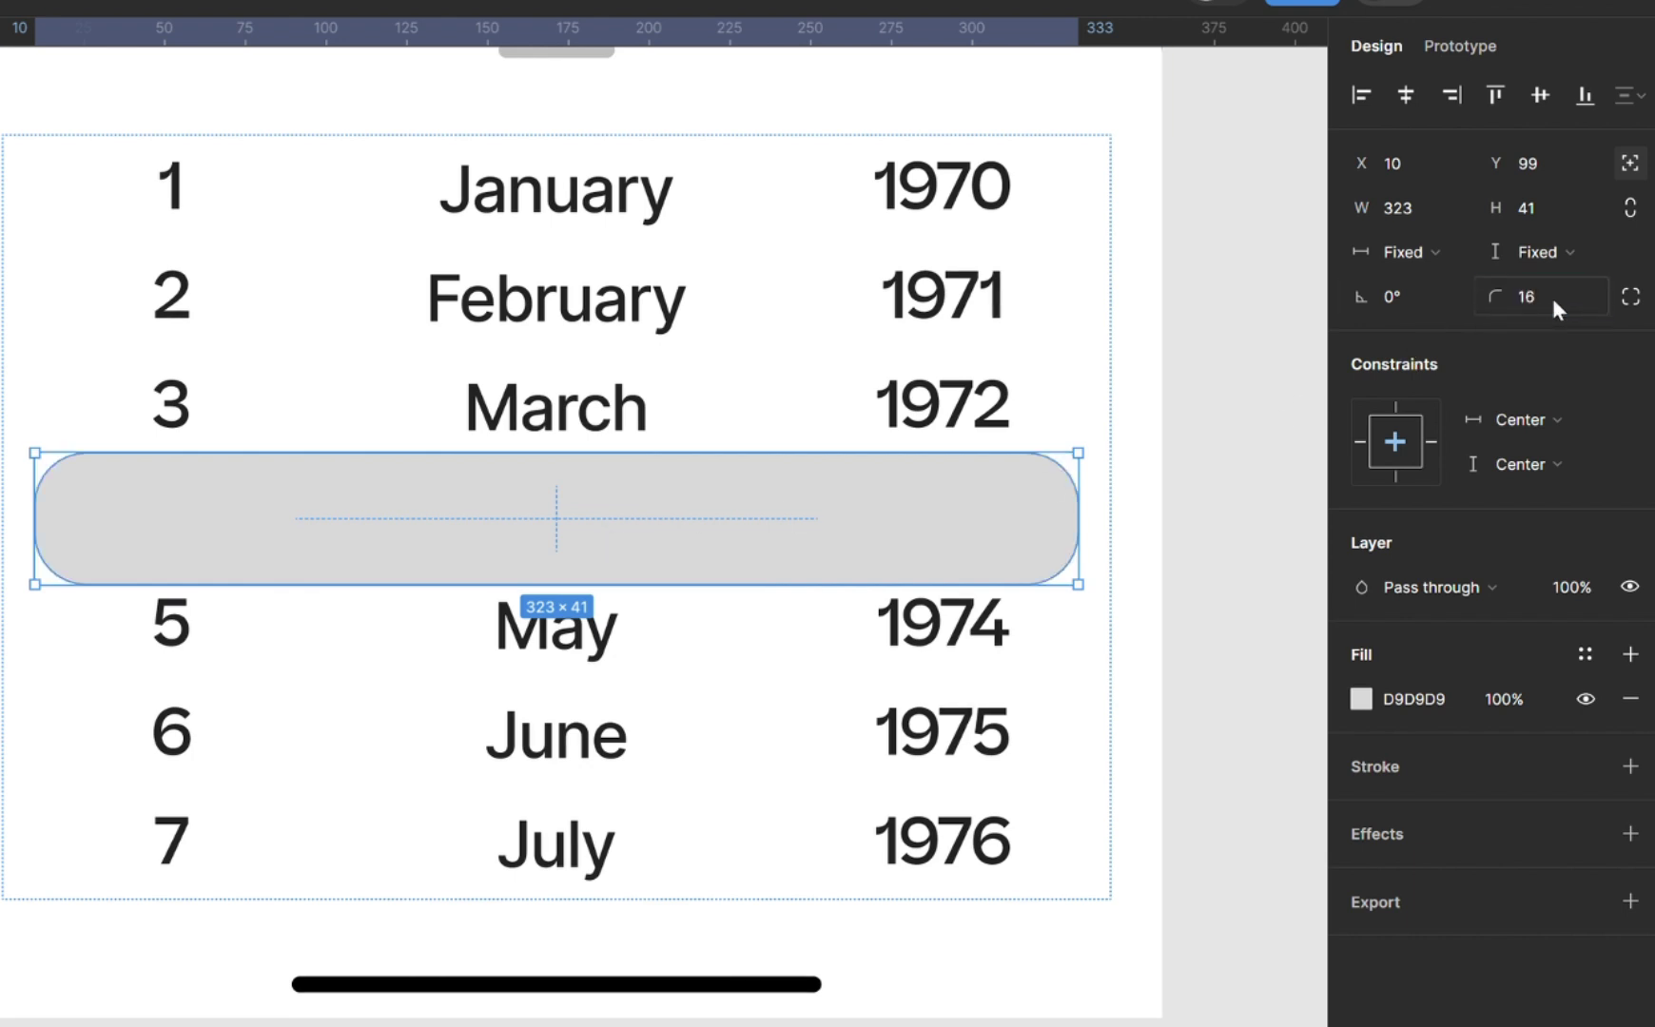
- Send the highlight rectangle to the back, behind the wheel texts
key([)
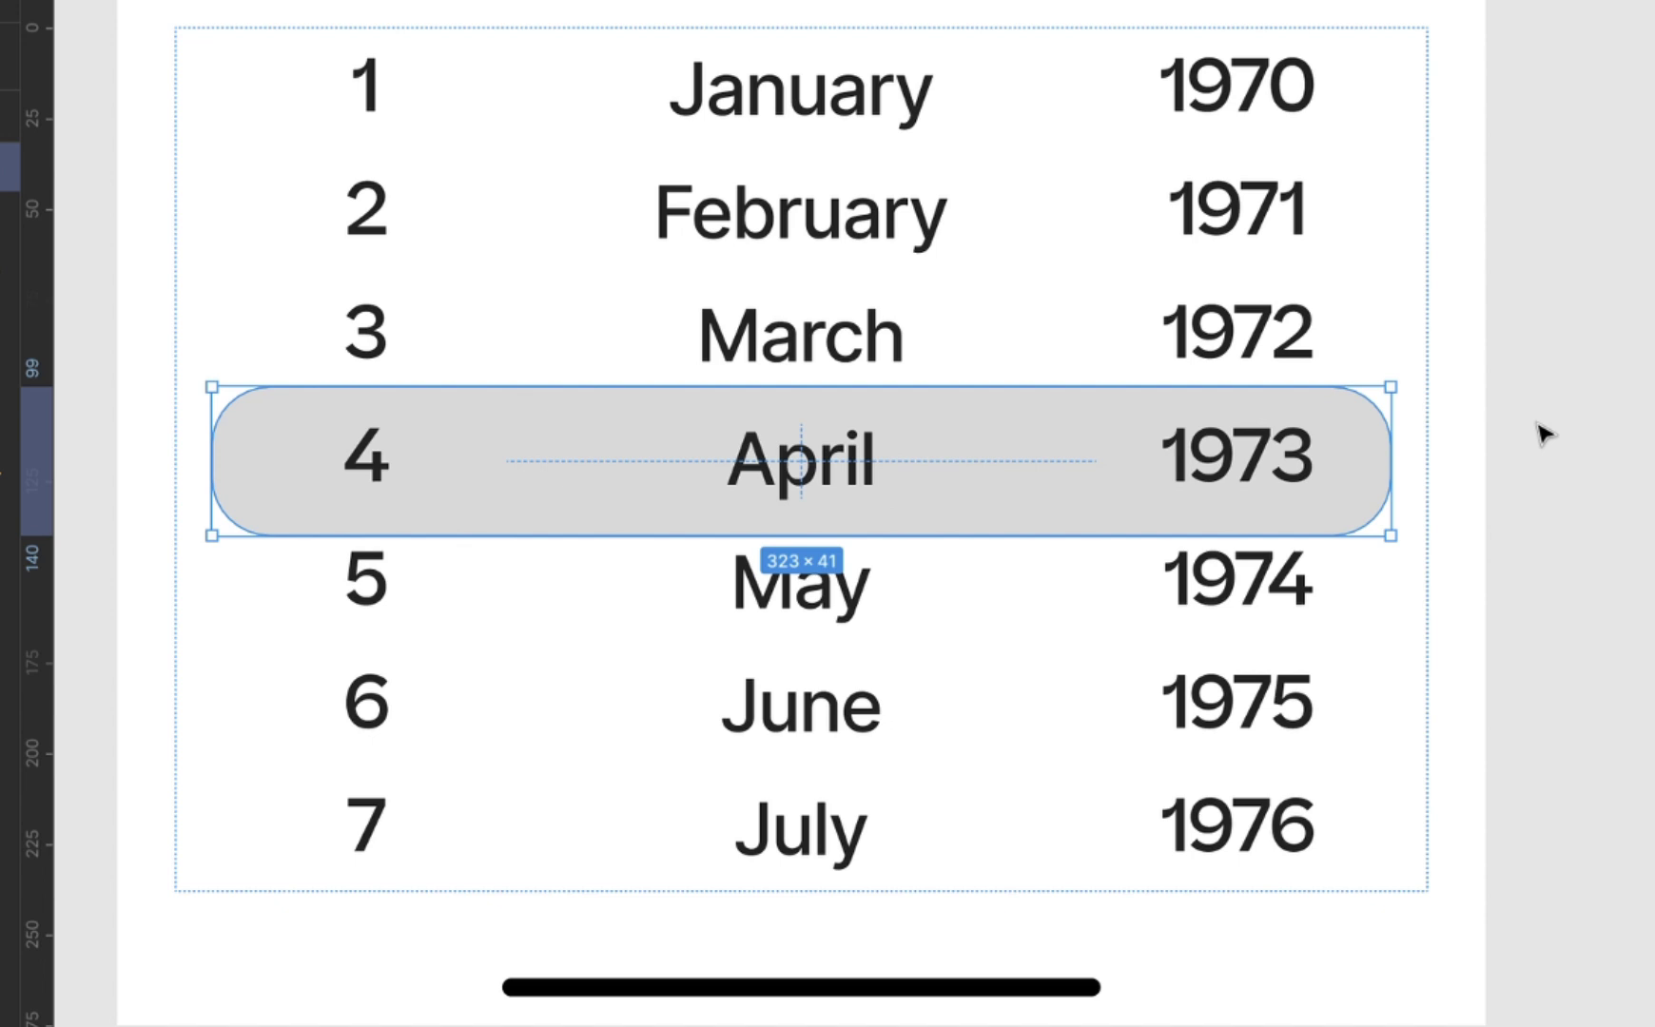
right_click(1041, 432)
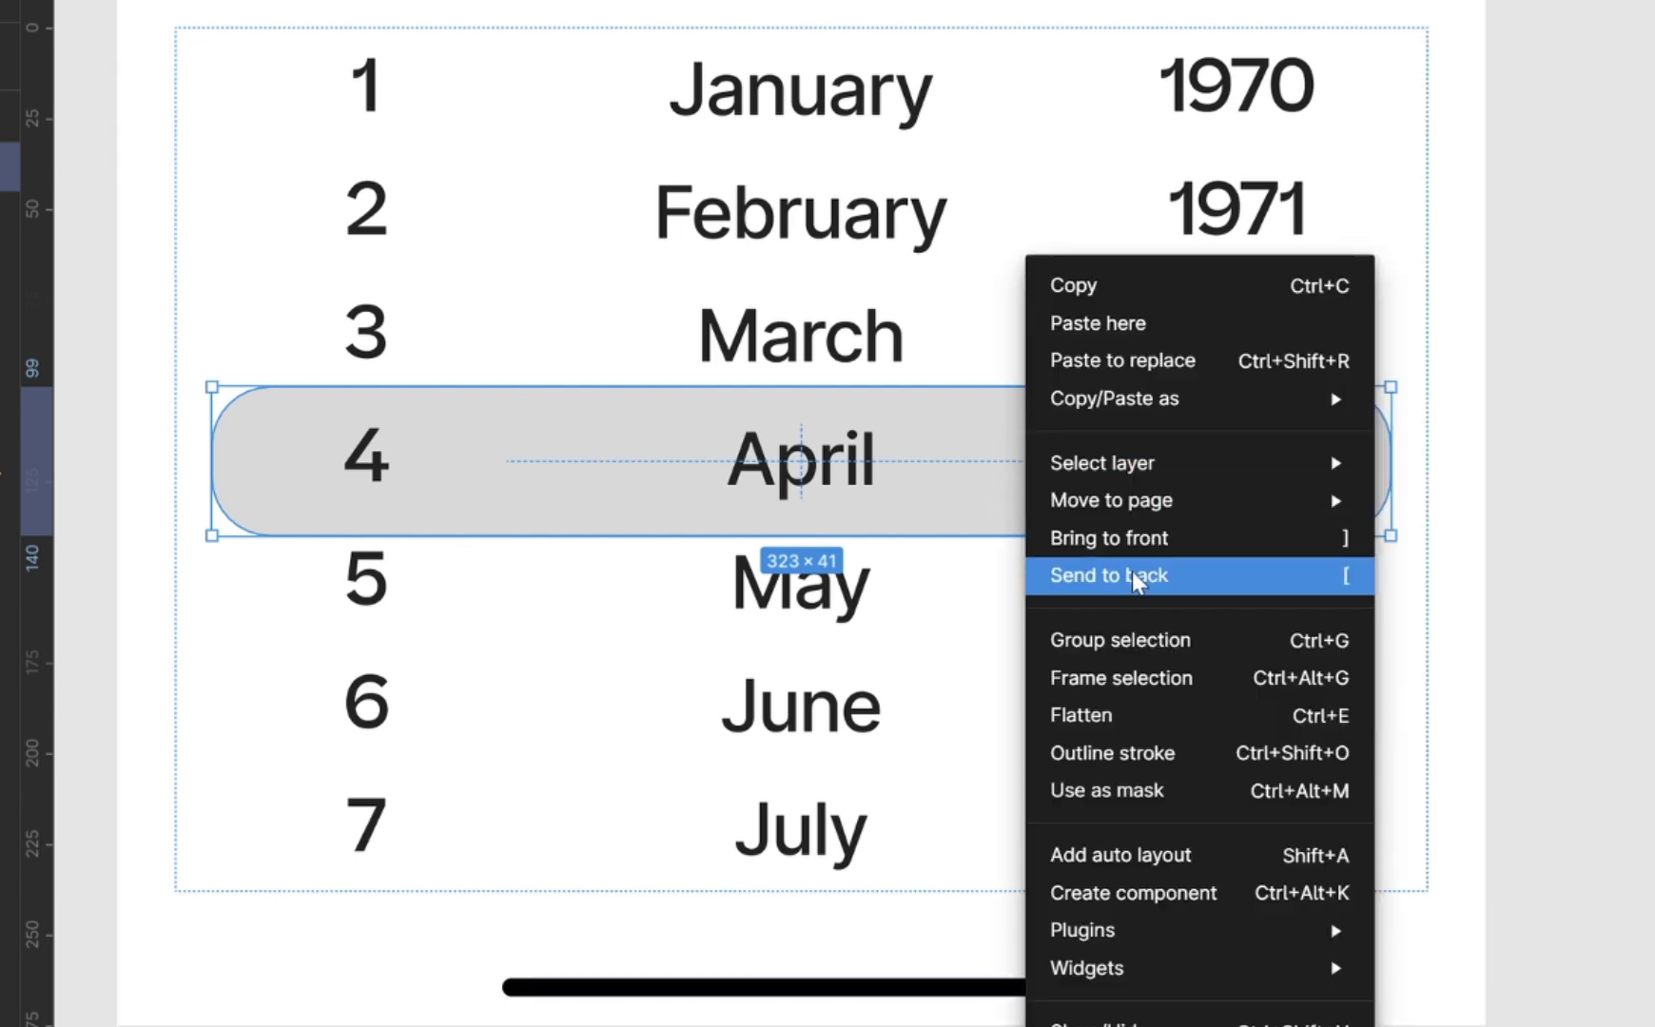
click(1565, 568)
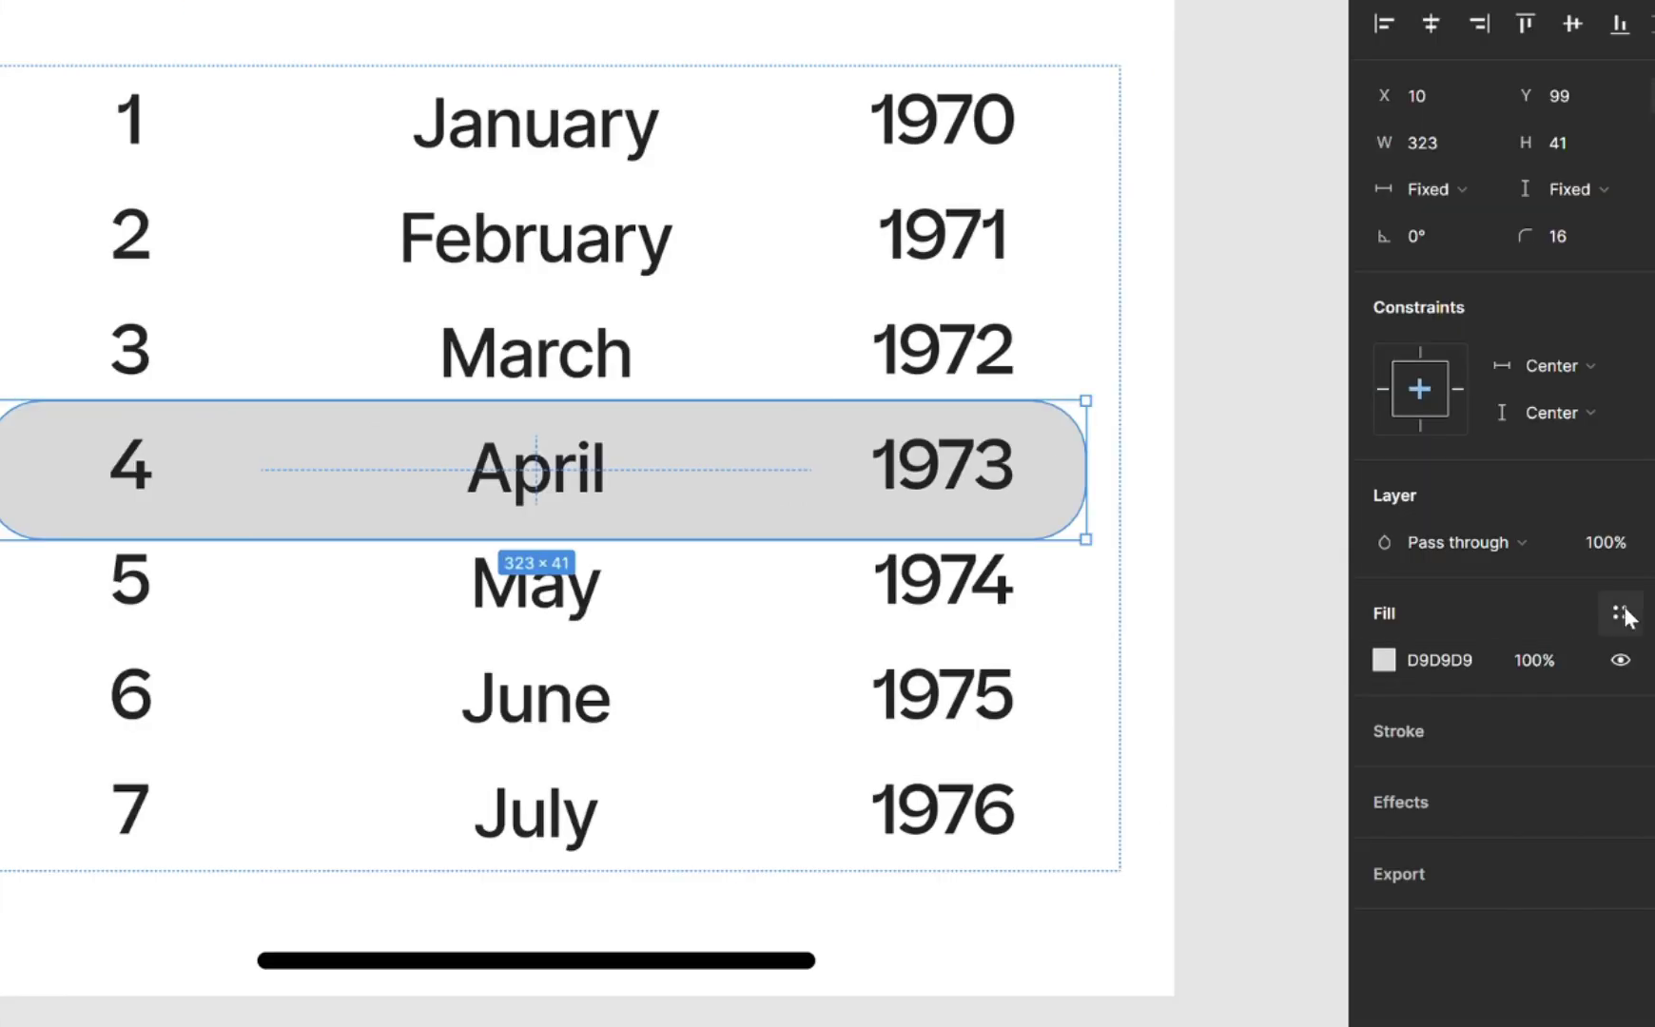
- Fill the highlight rectangle with the dreamax/surface variant colour style and detach it to a plain F5F5F6 fill
click(1620, 613)
scroll(1153, 1016, down, 8)
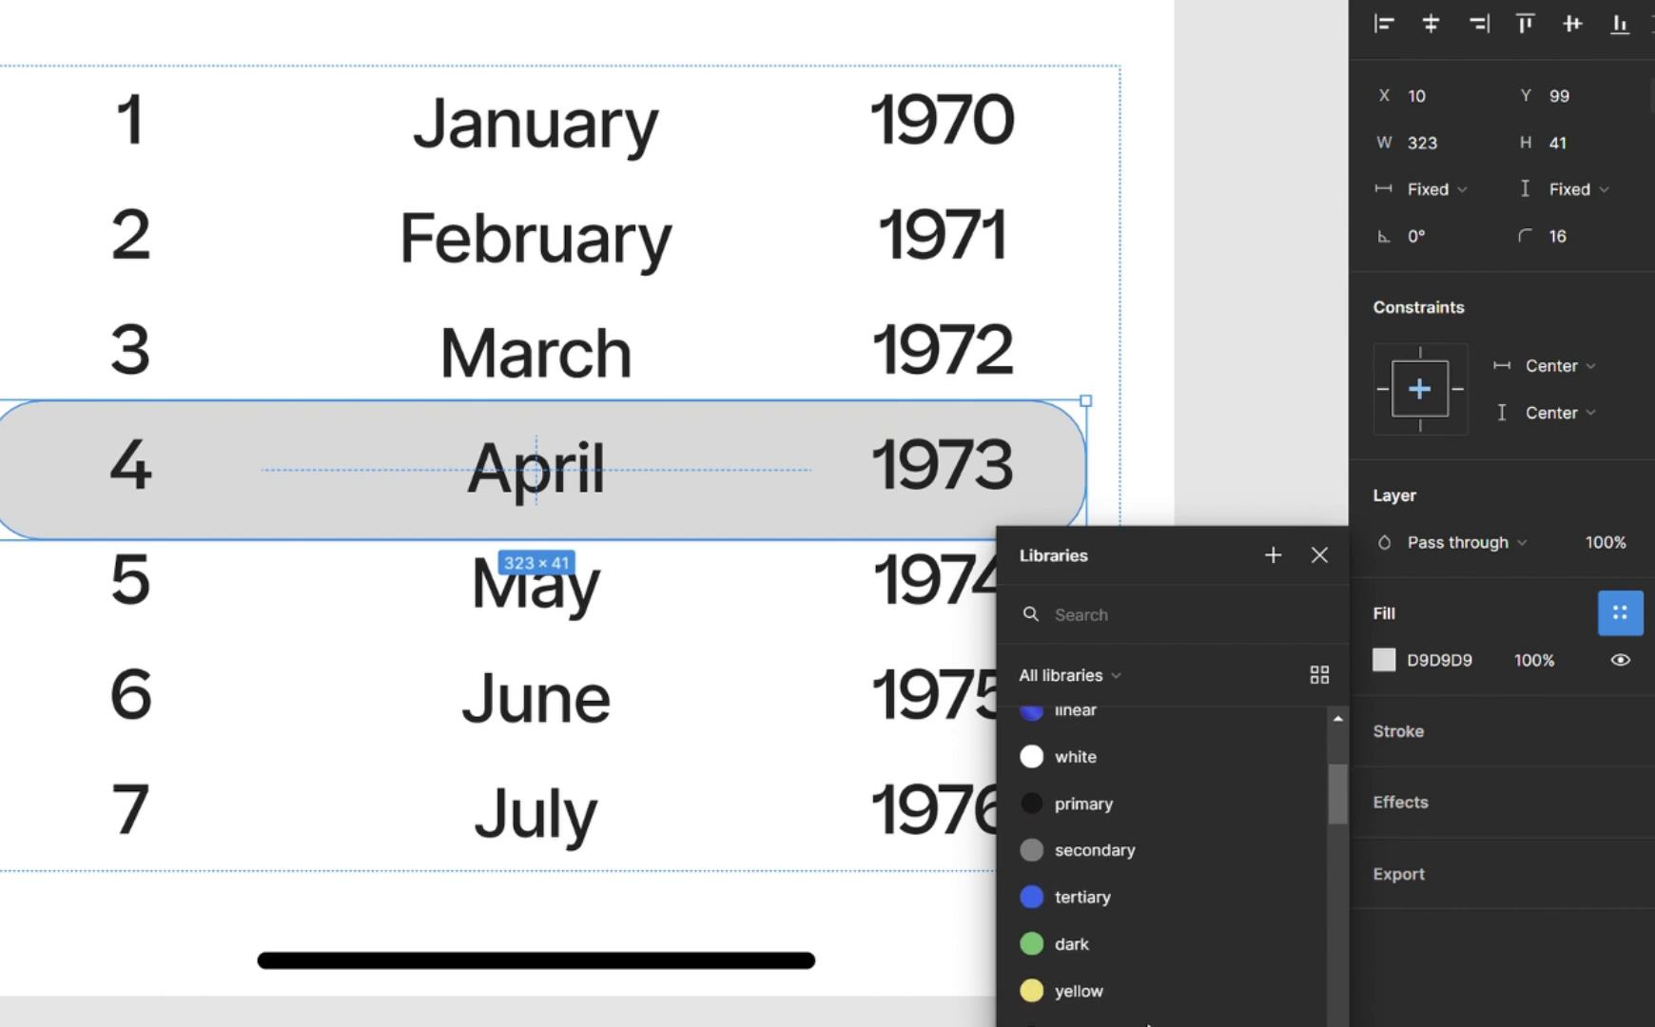
click(1141, 1003)
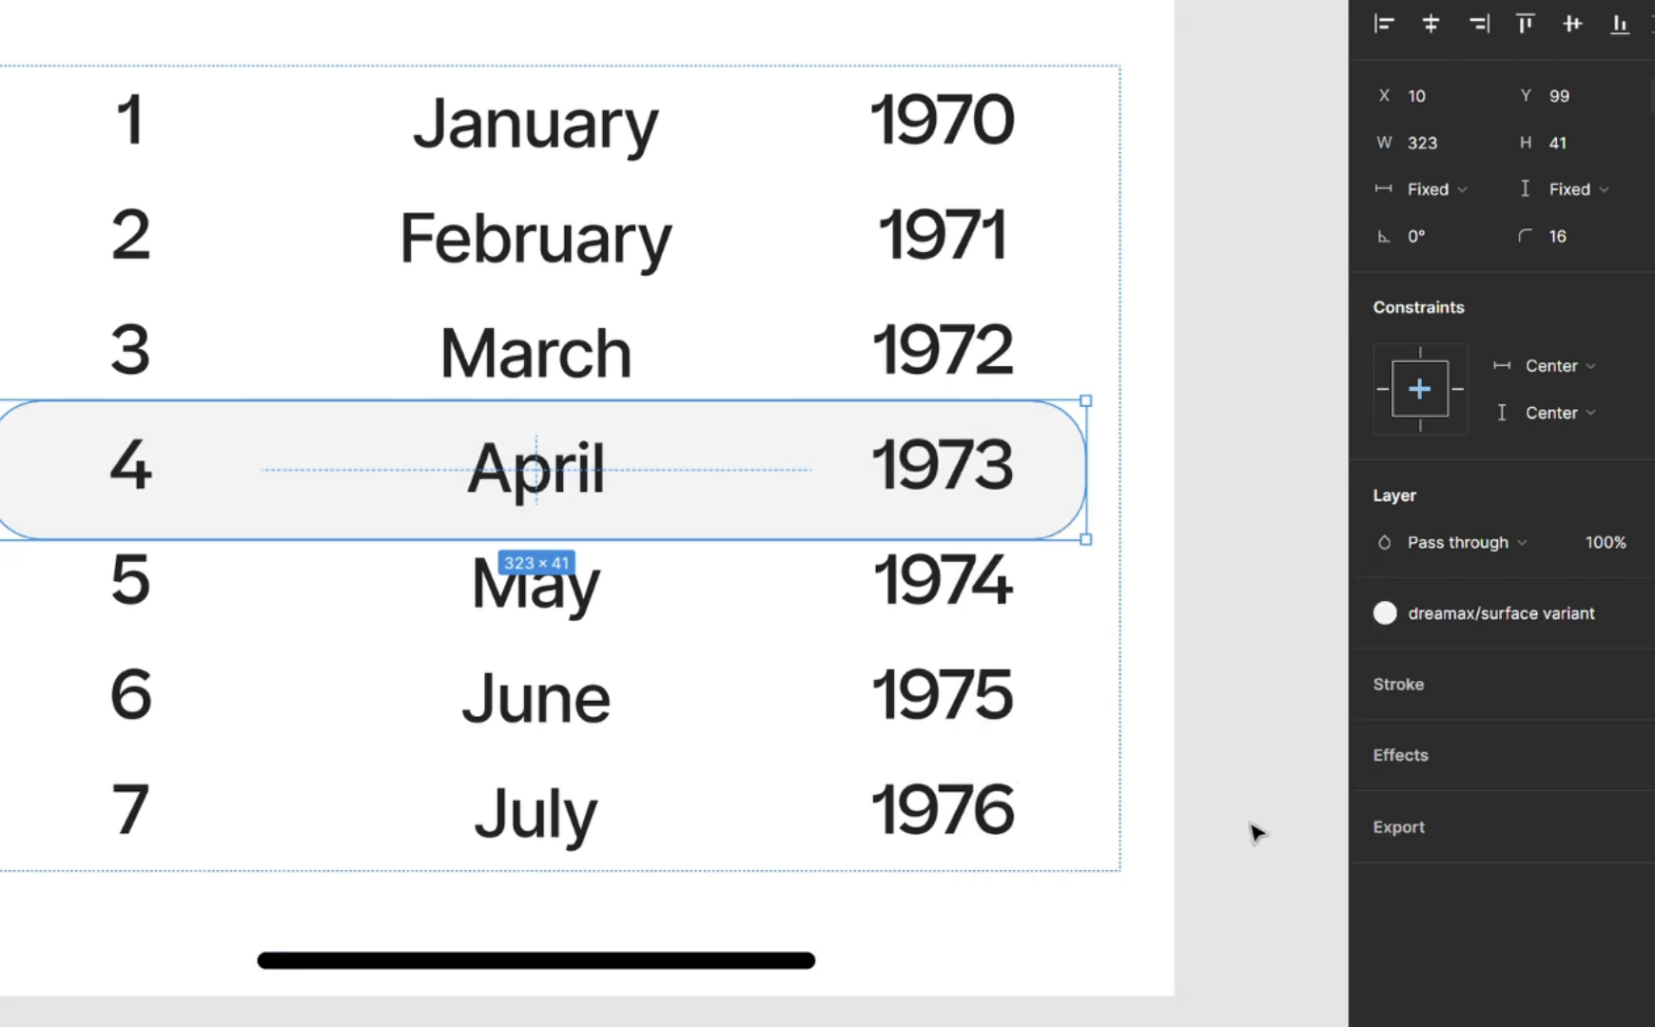
click(1620, 612)
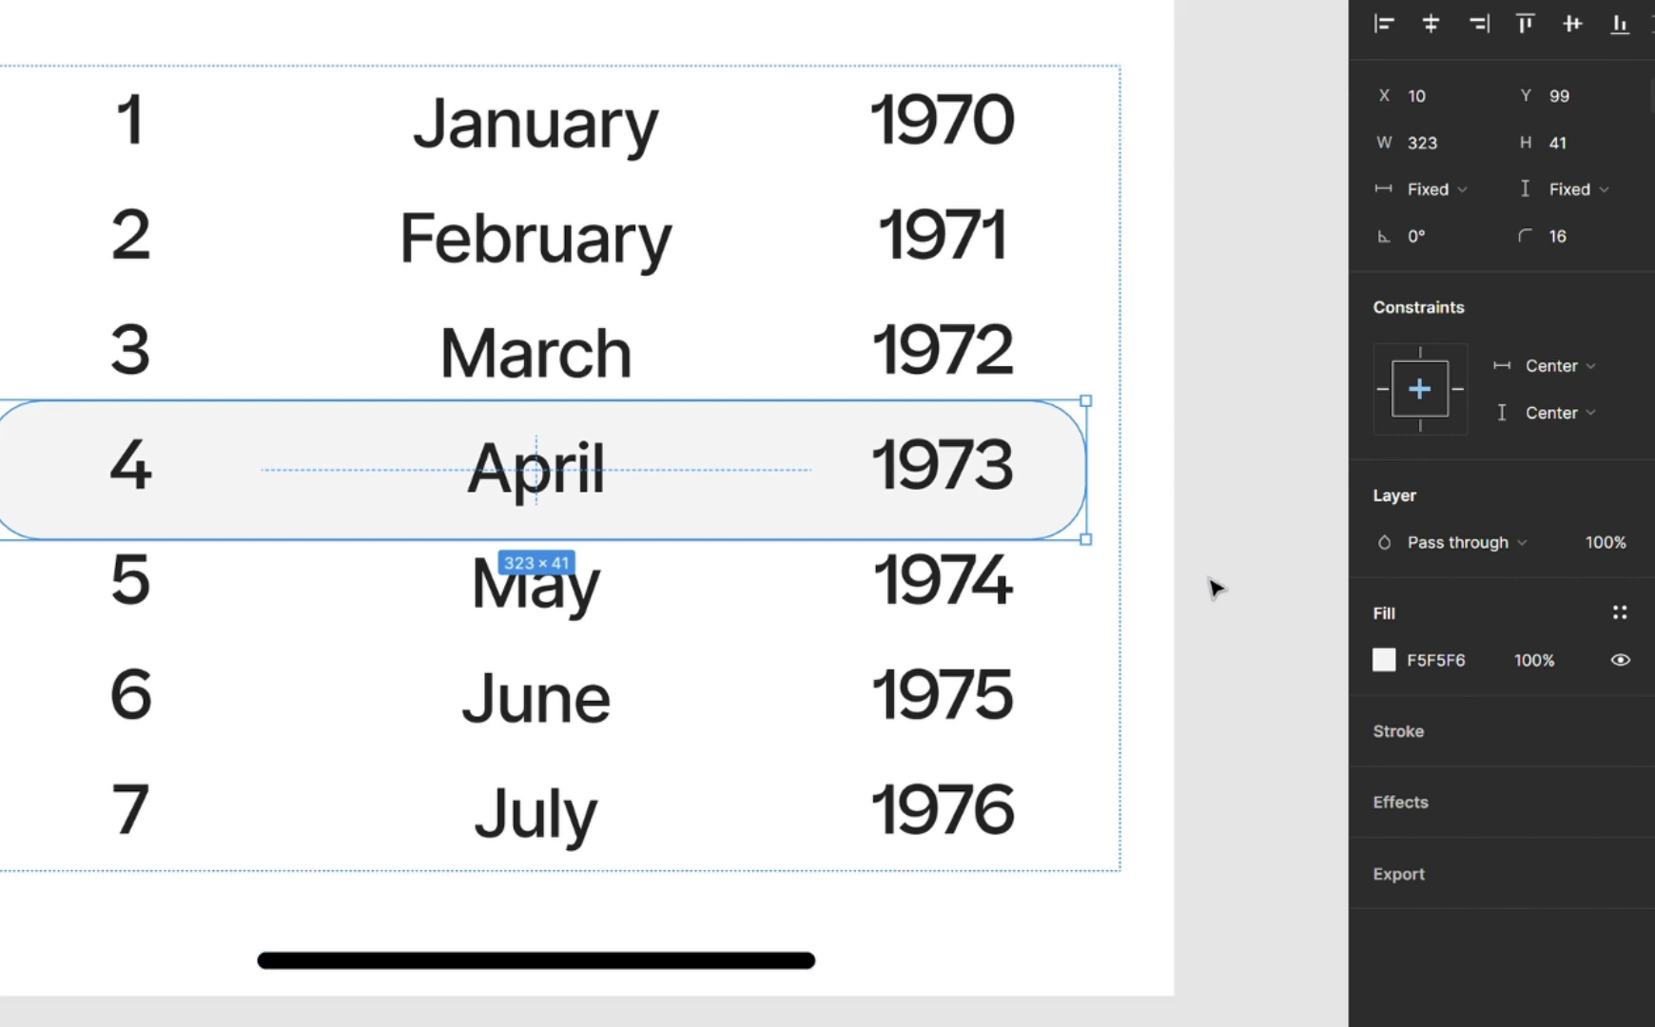
click(1237, 537)
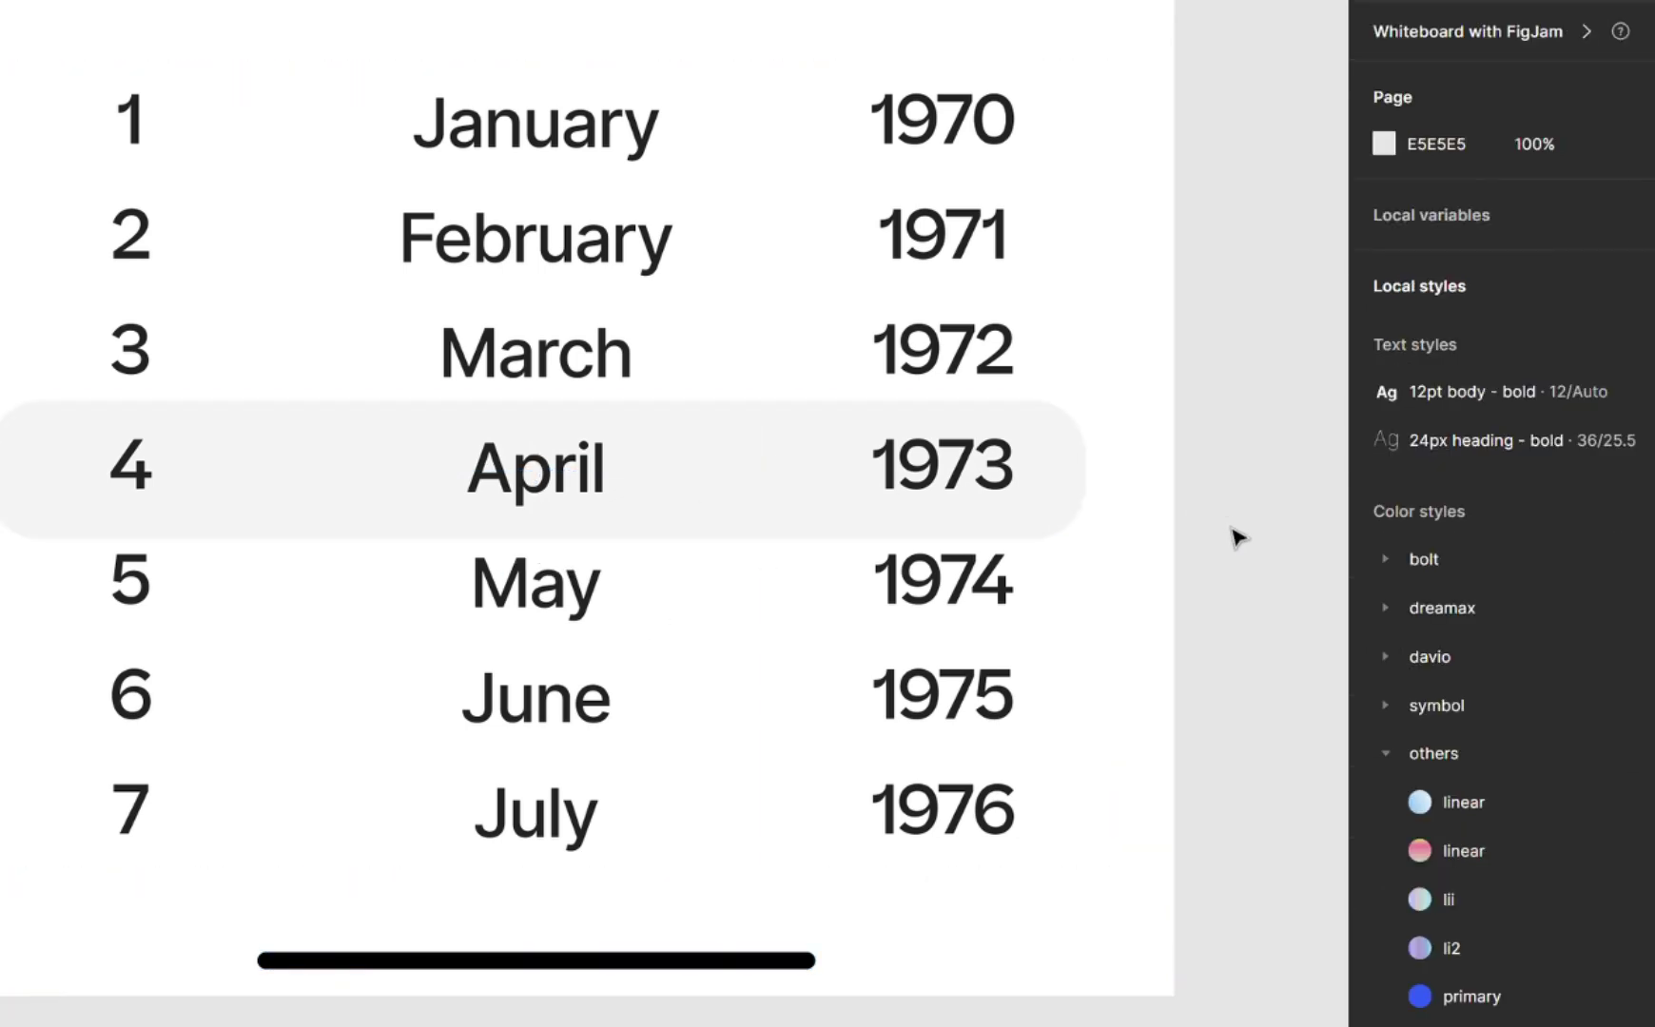
- Darken the highlight rectangle's fill slightly to EDEDED
scroll(729, 548, down, 3)
click(729, 540)
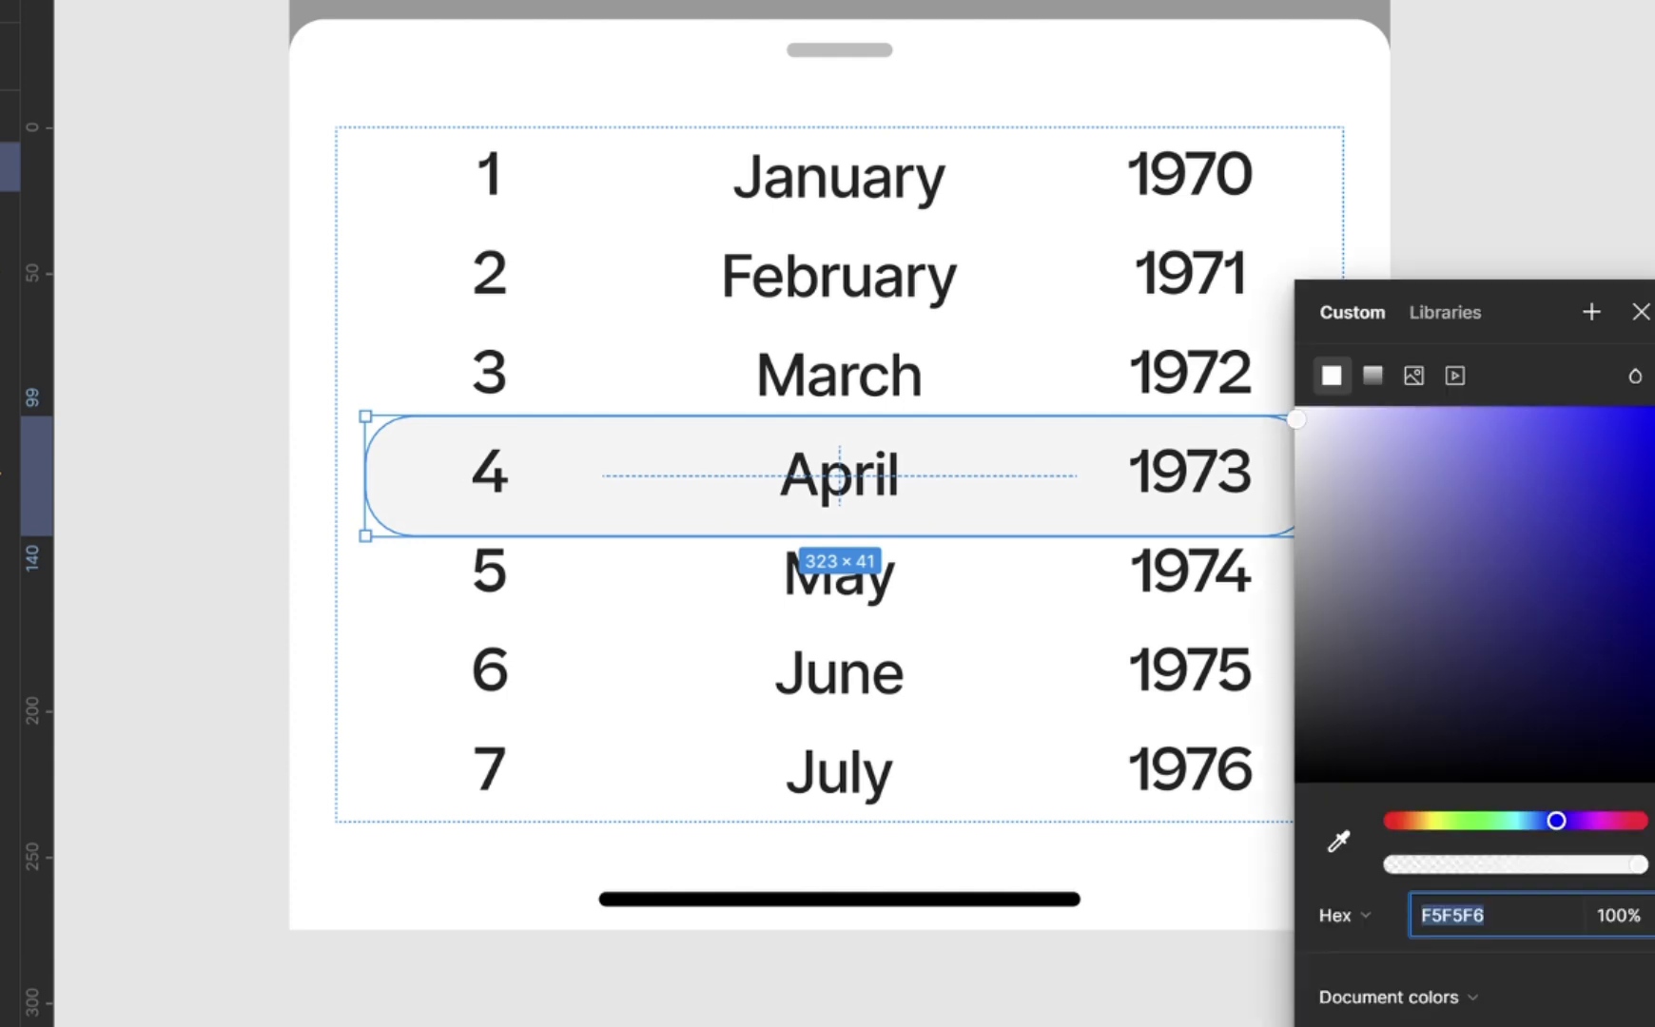
drag(1297, 433, 1284, 443)
click(1641, 312)
click(1462, 238)
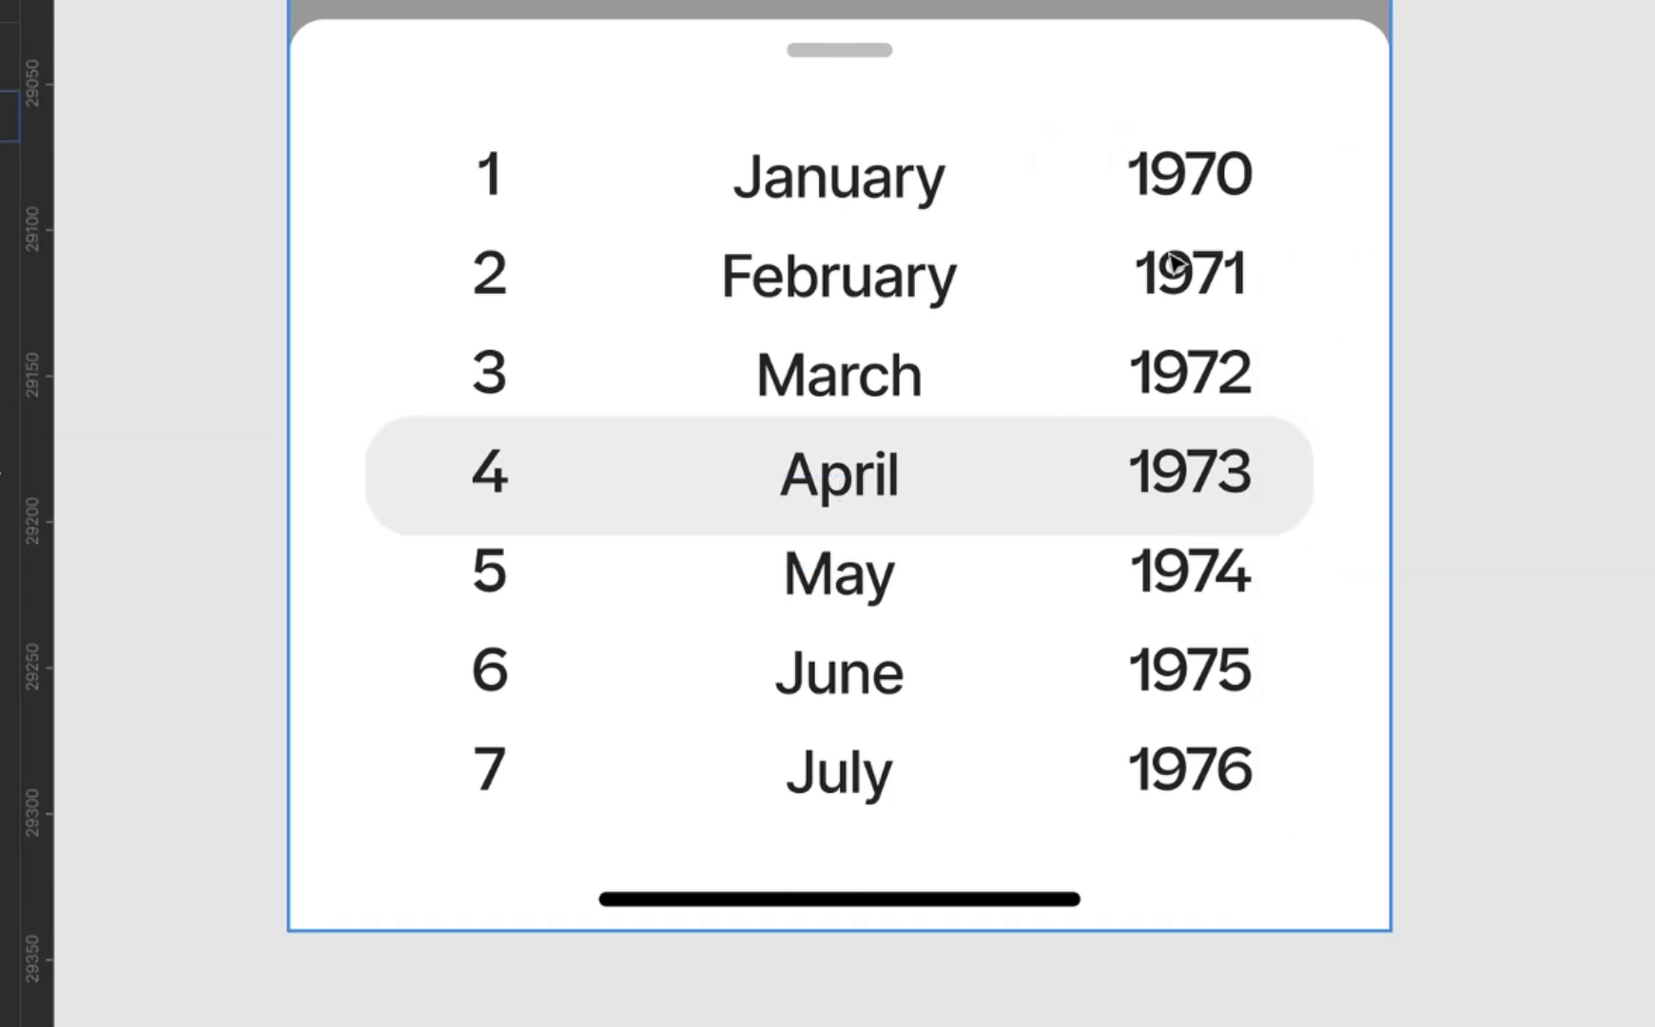
- Select the highlight rectangle behind the April row and align it to the right edge of the wheel frame
scroll(743, 469, down, 2)
scroll(743, 469, up, 2)
scroll(743, 469, up, 2)
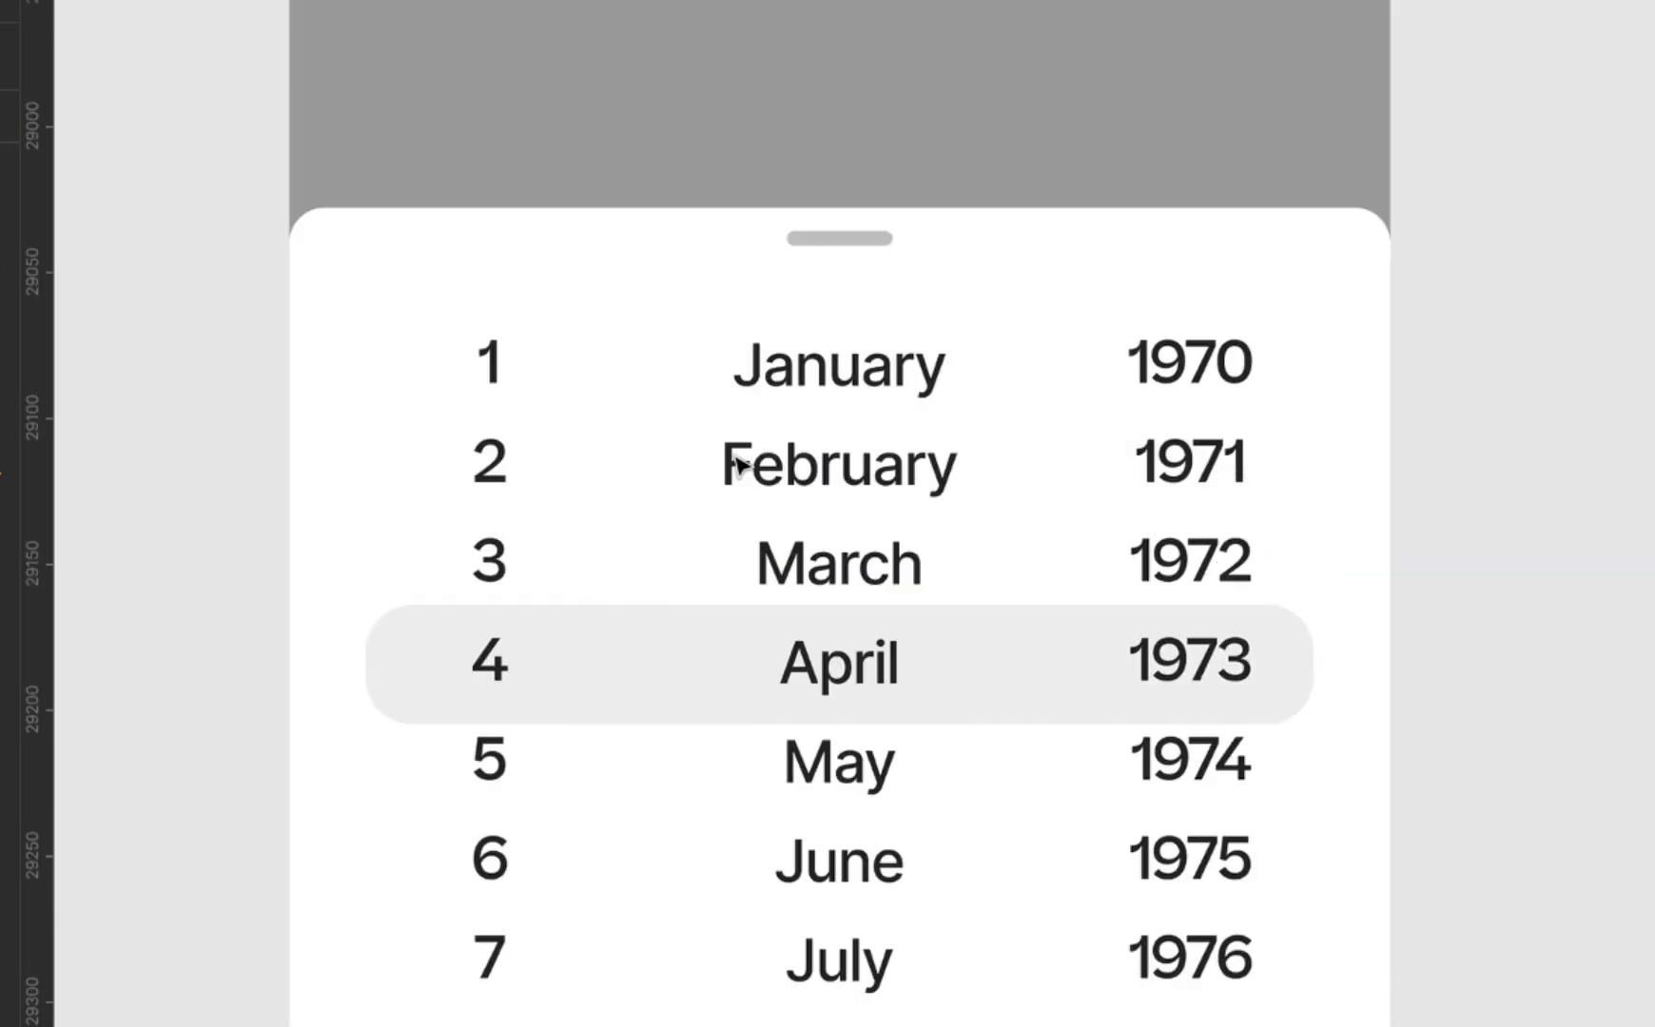
click(720, 635)
key(alt)
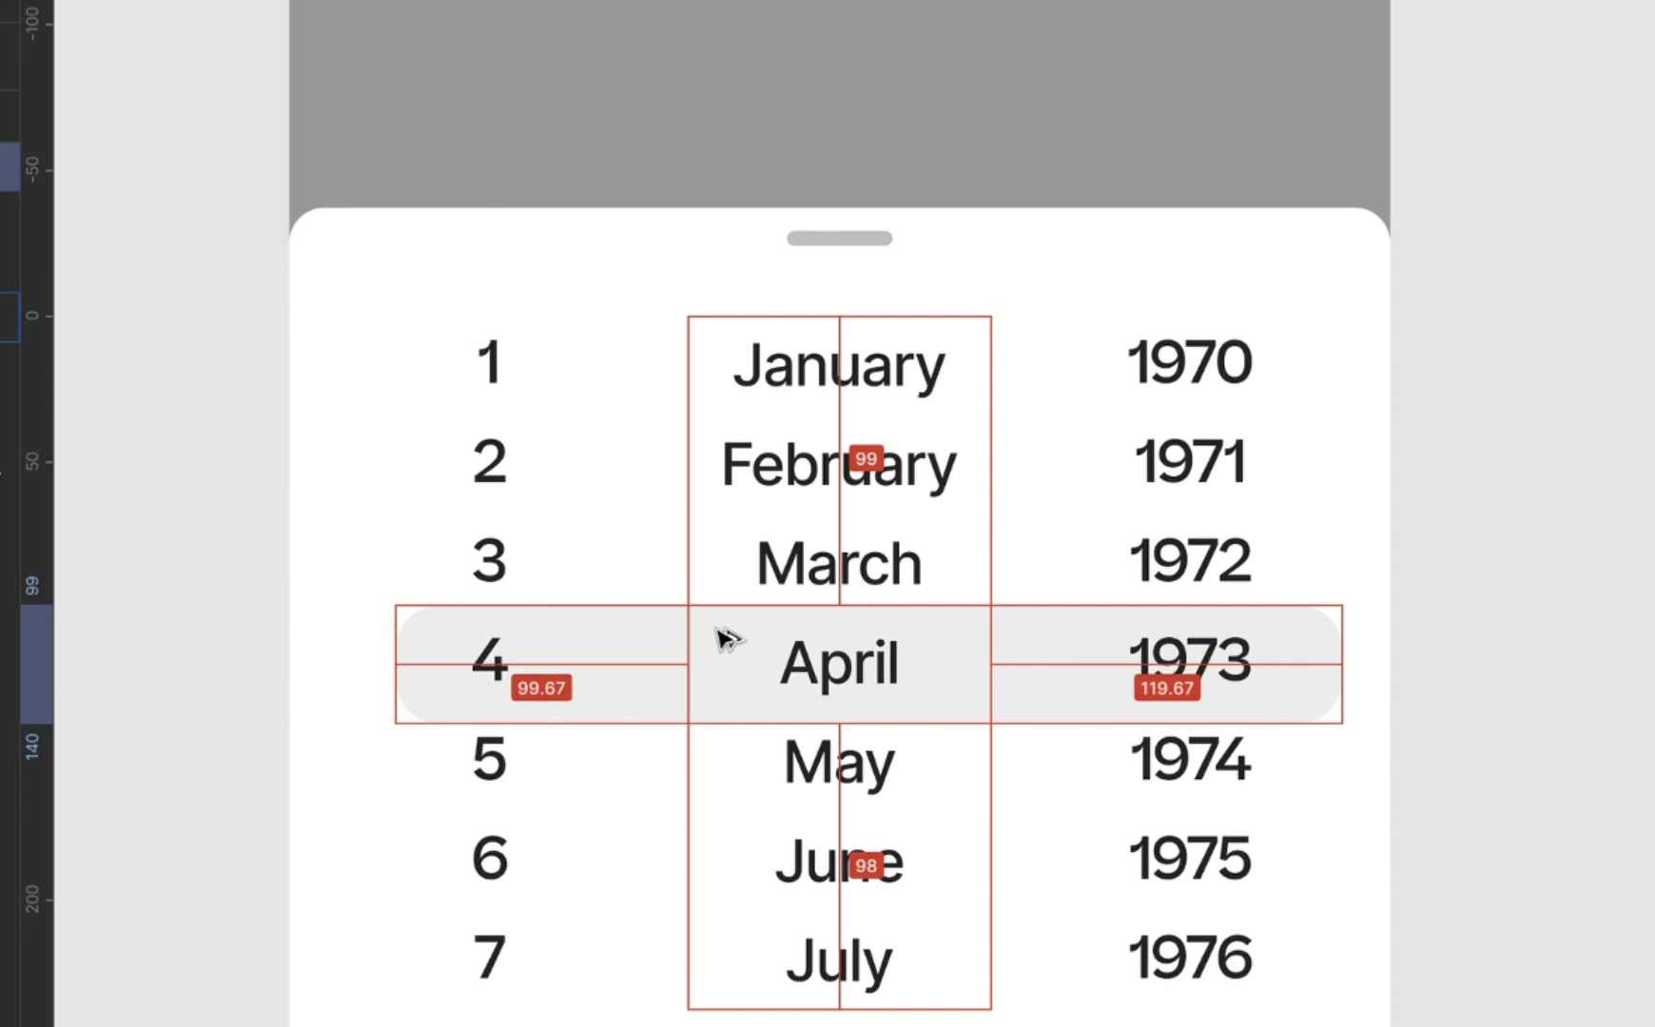
drag(928, 623, 964, 410)
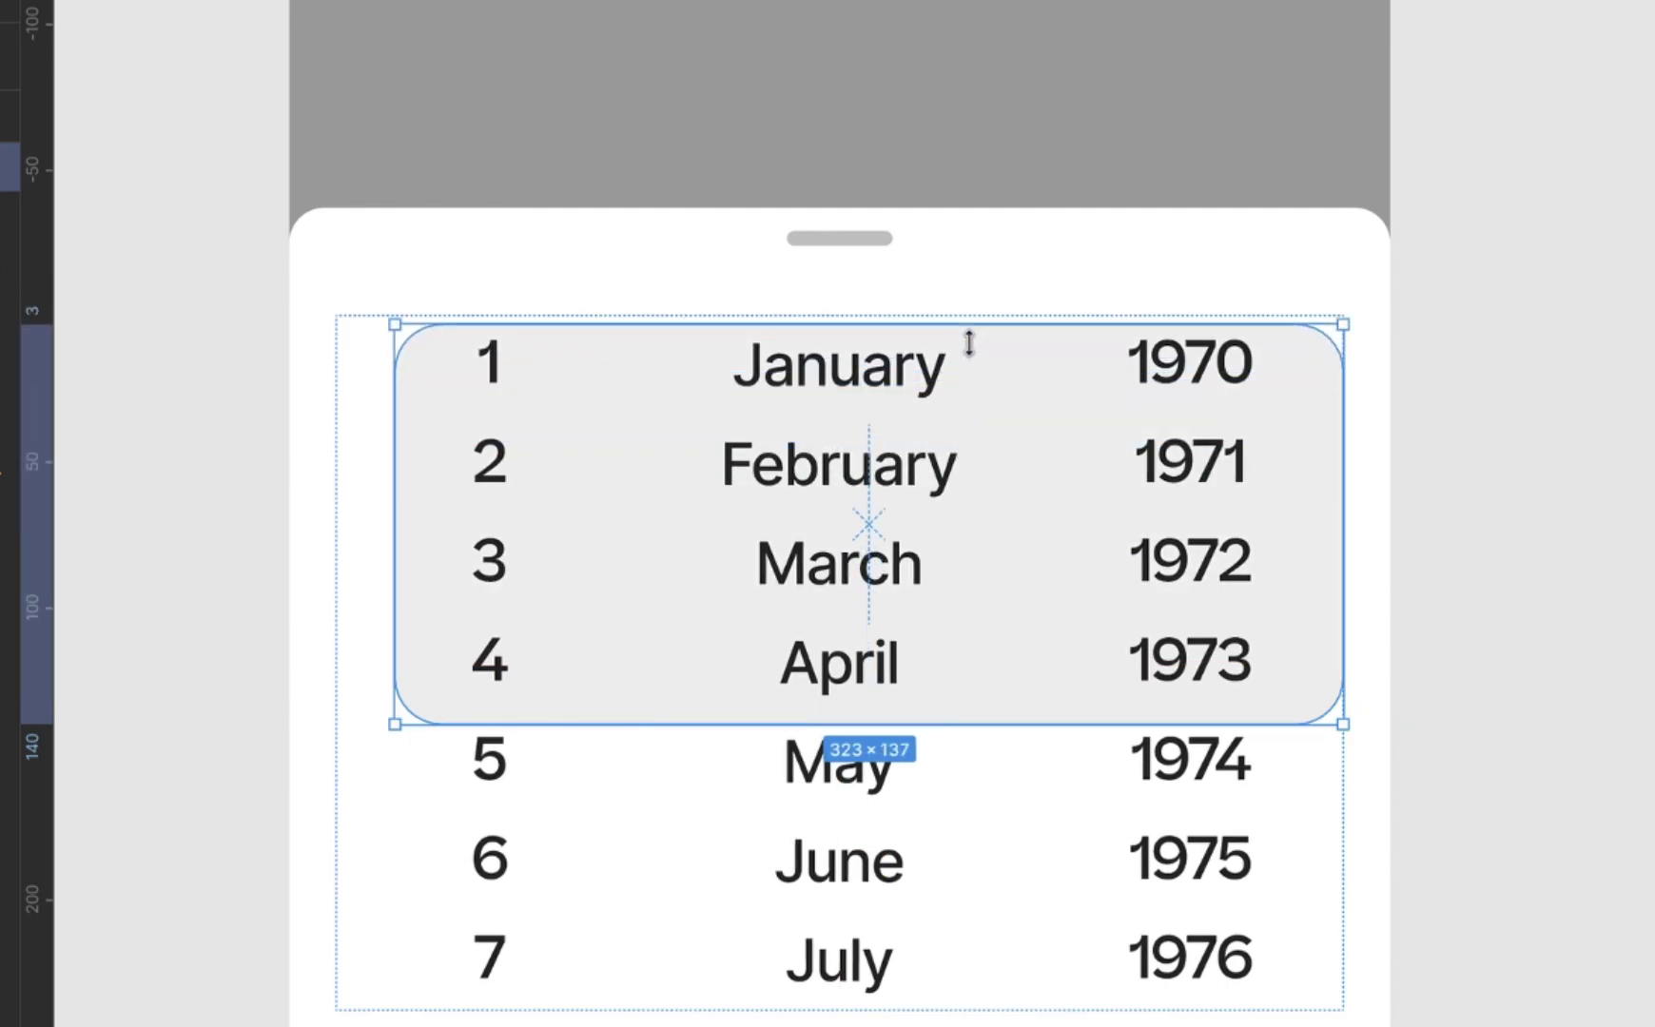
drag(996, 747, 986, 618)
key(ctrl+z)
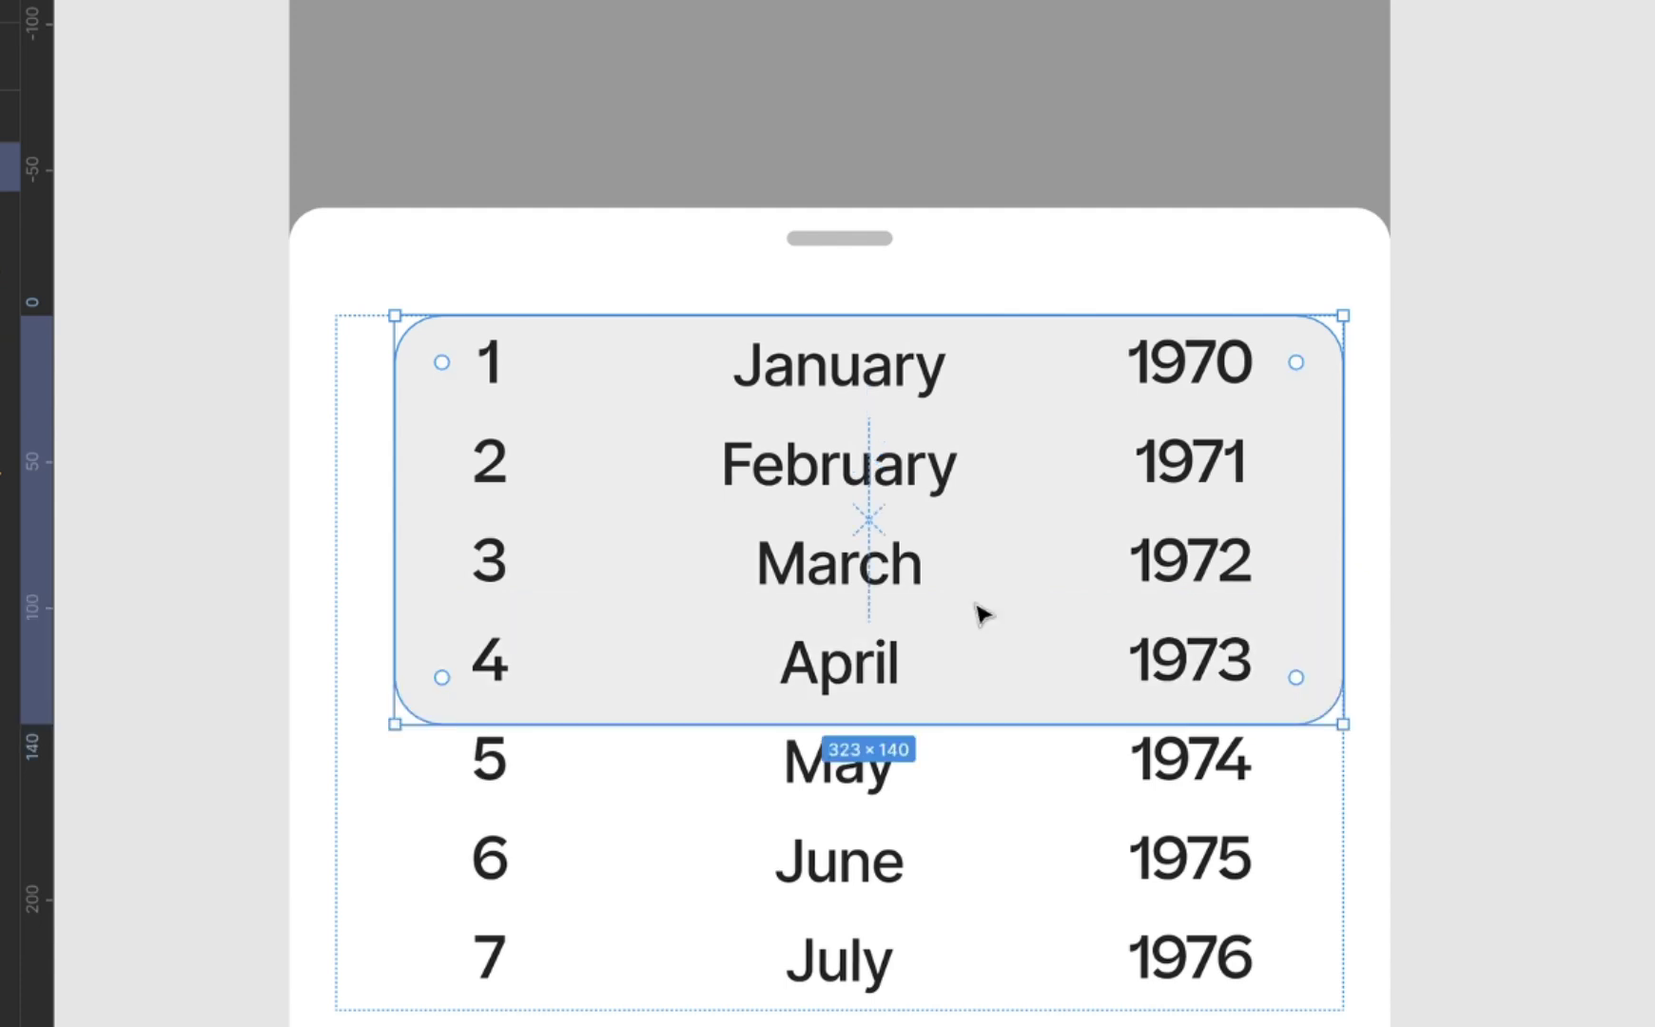
key(ctrl+z)
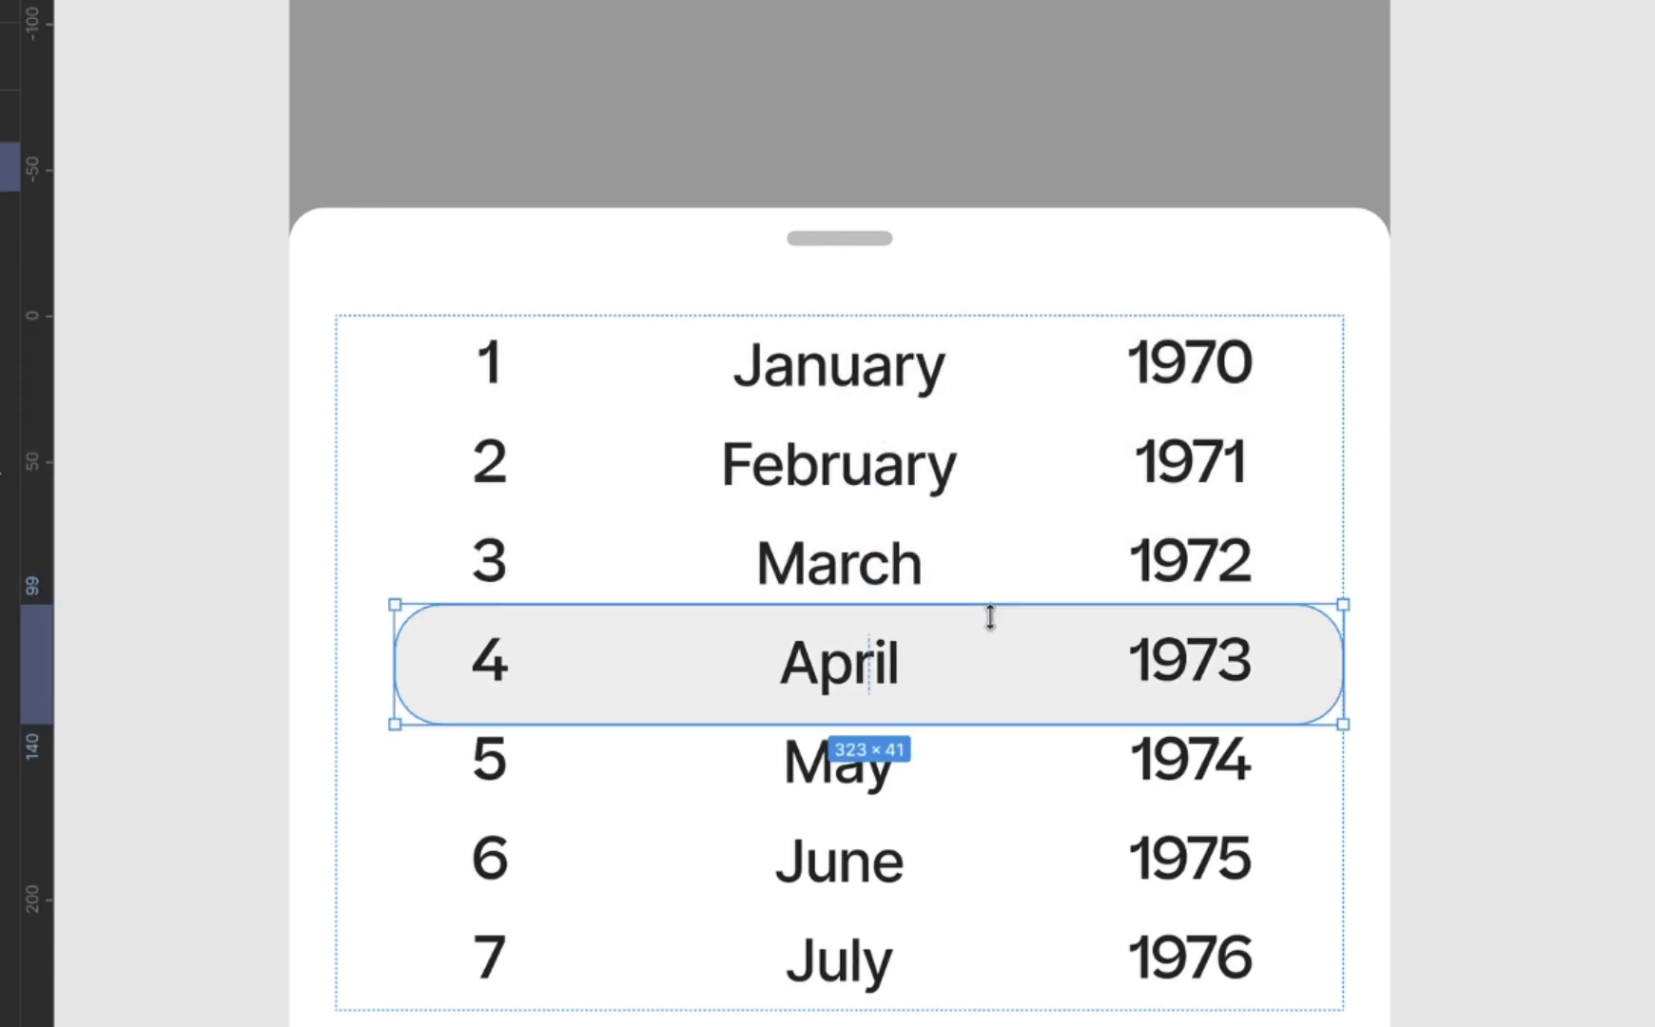
- Duplicate the highlight, resize the copy to 323 × 99 over the three rows above it, and bring it in front of the texts
drag(988, 605, 1016, 336)
drag(998, 728, 1003, 623)
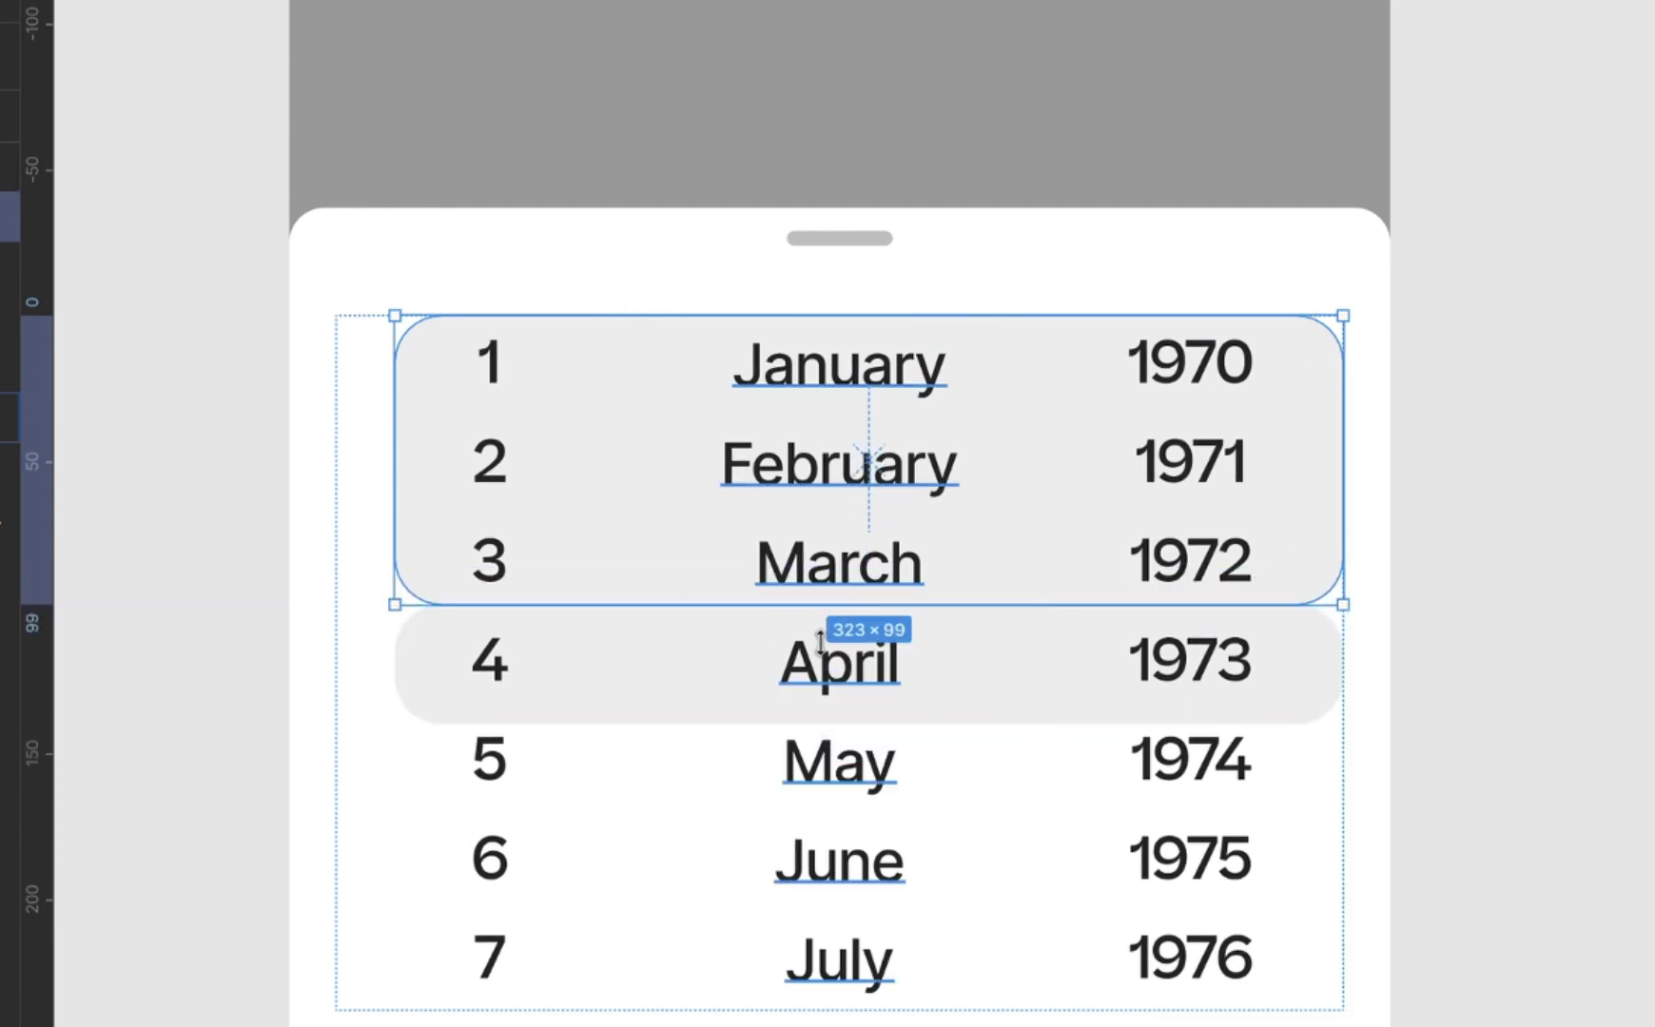
key(shift+2)
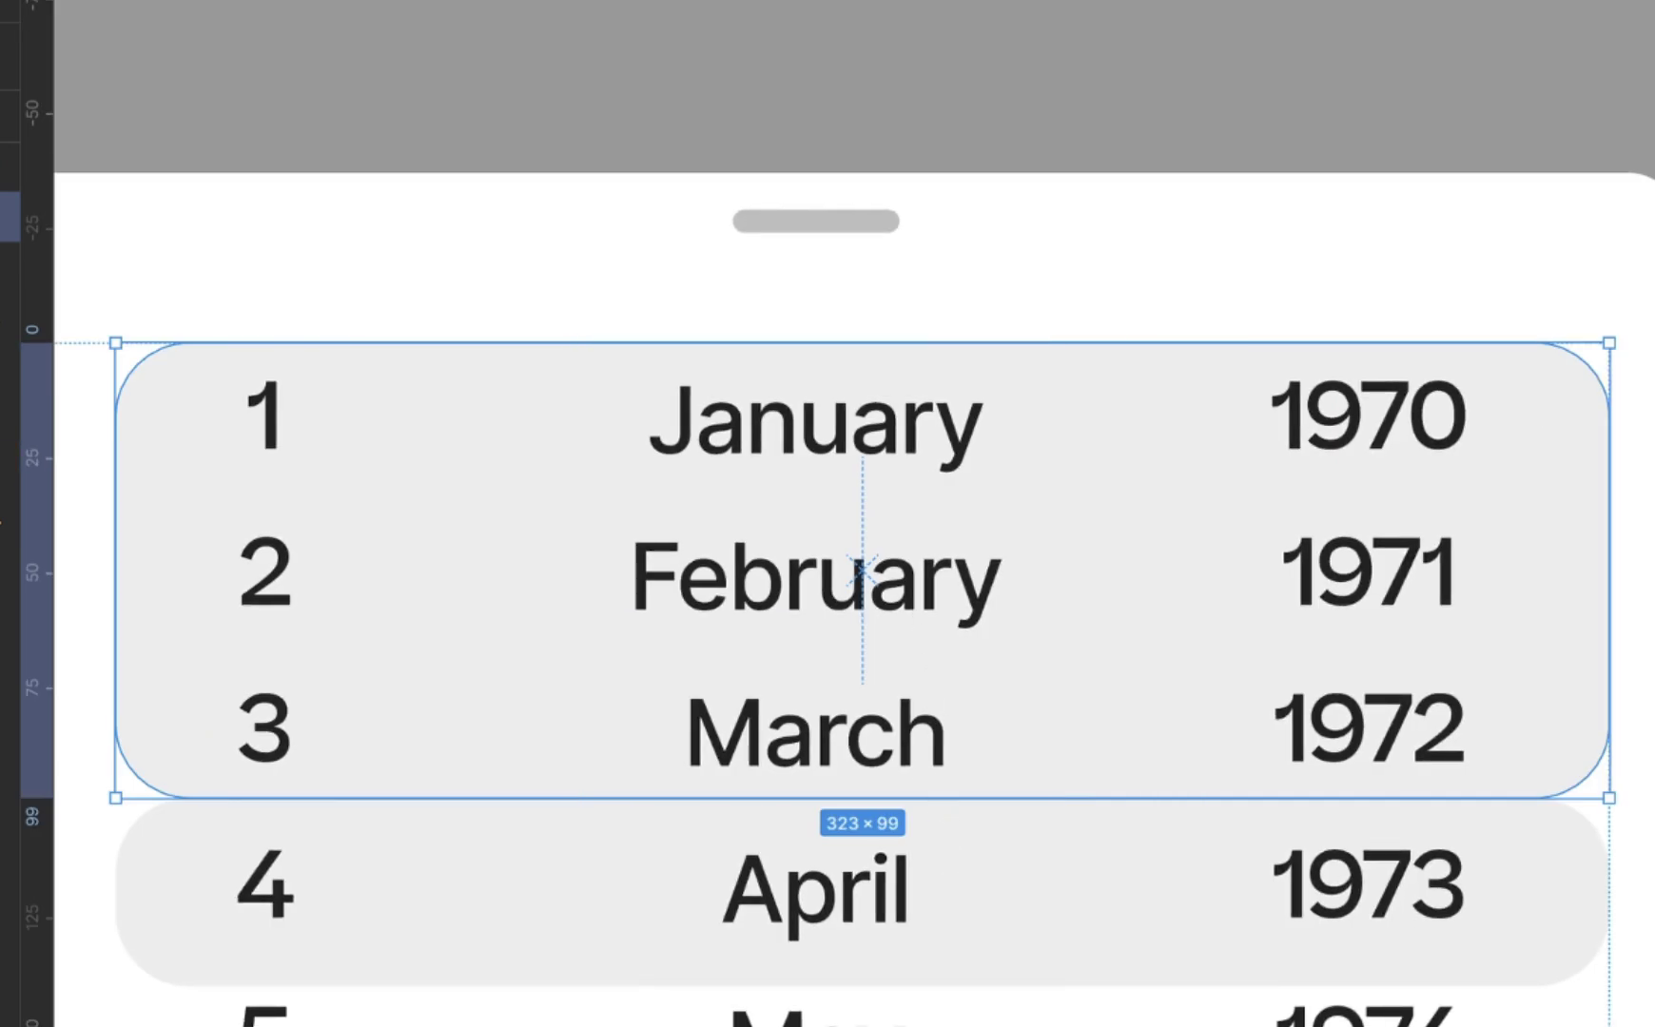
key(])
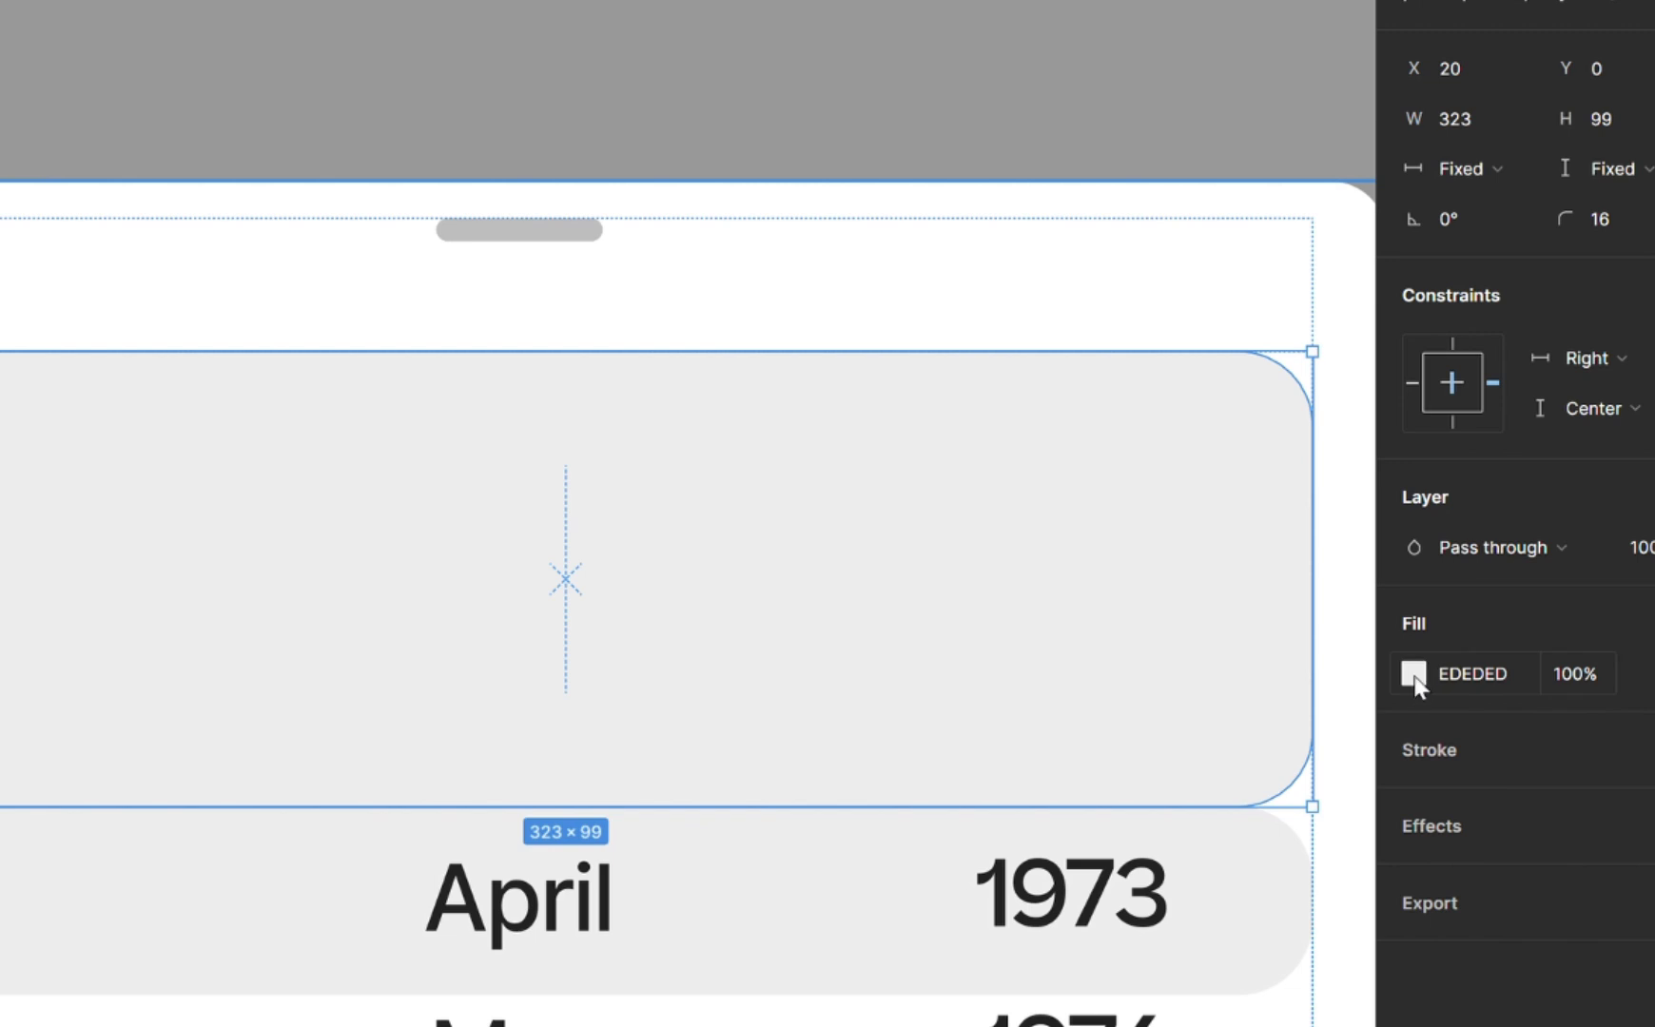
- Set the upper cover rectangle's layer blend mode to Hard light
click(1511, 542)
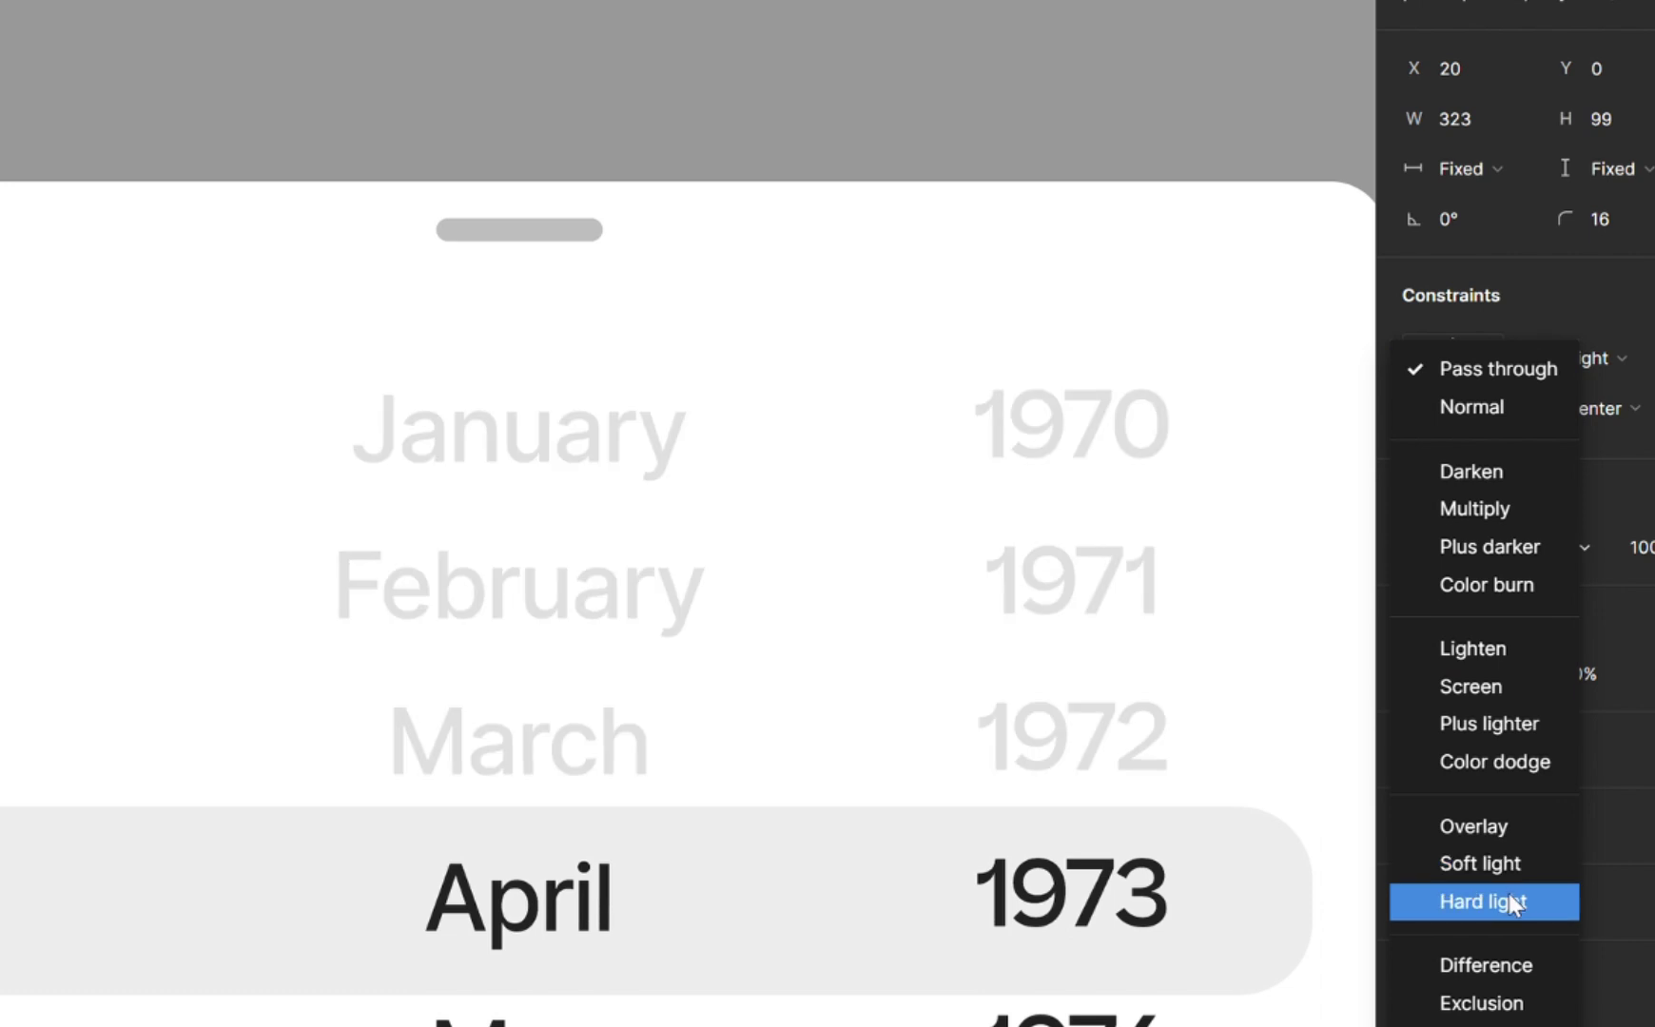
click(1509, 893)
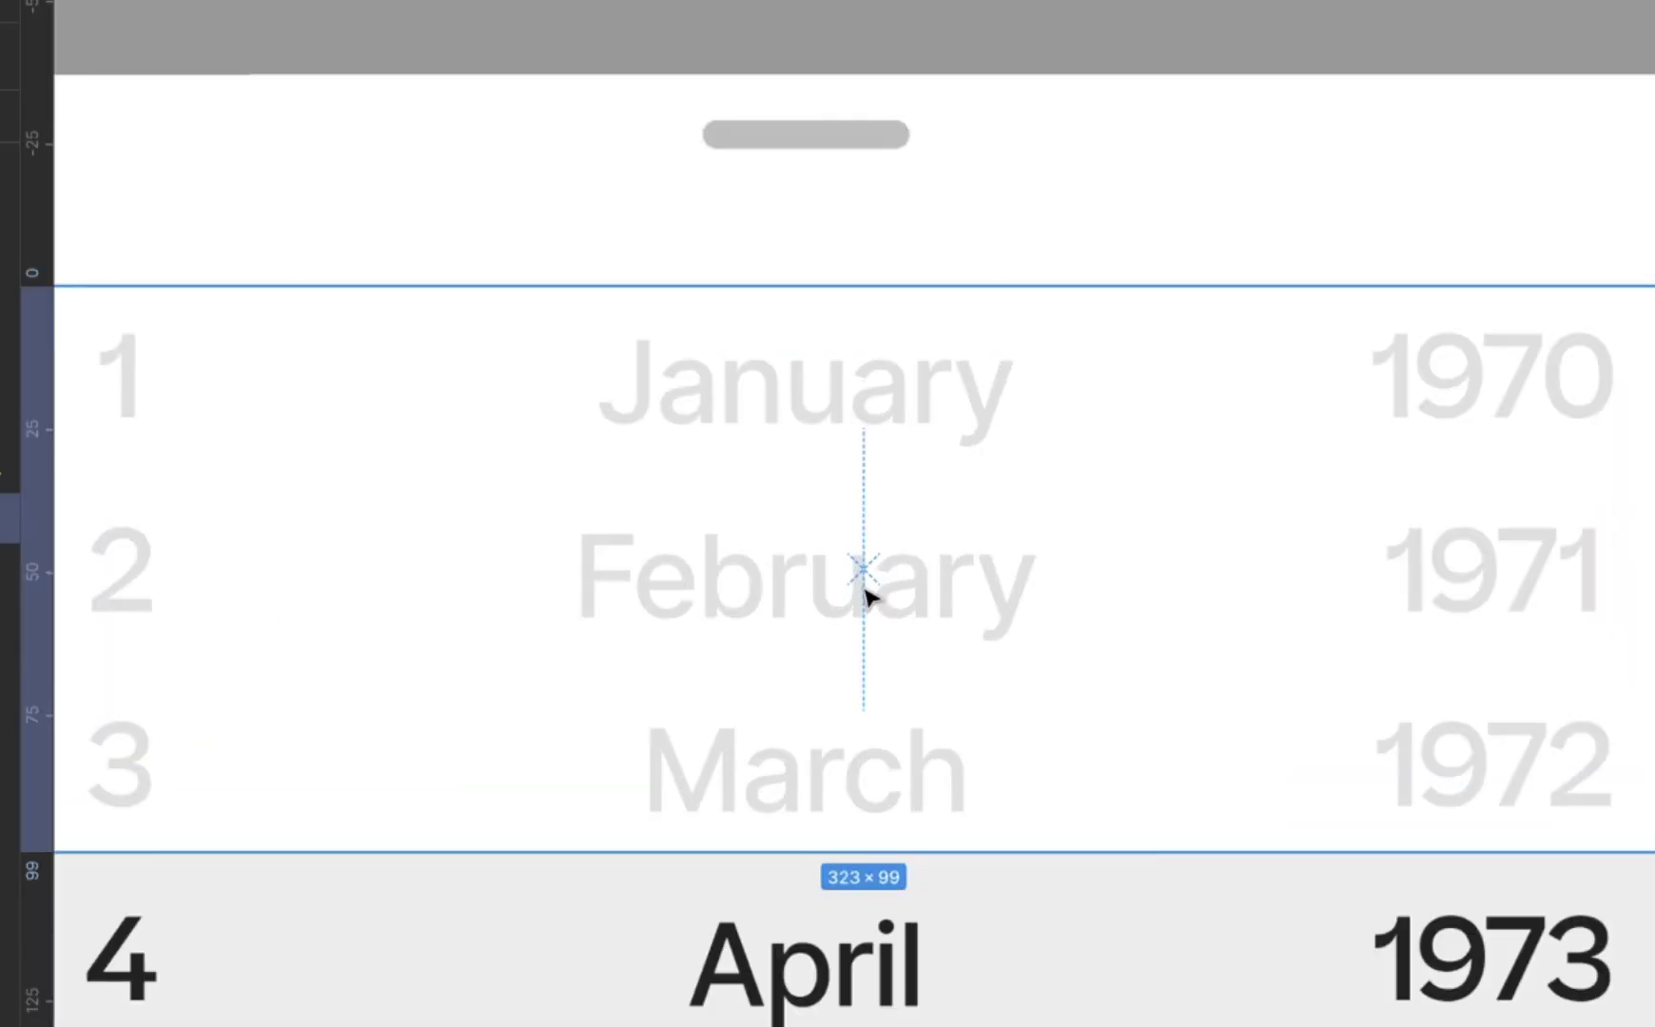
scroll(864, 596, down, 5)
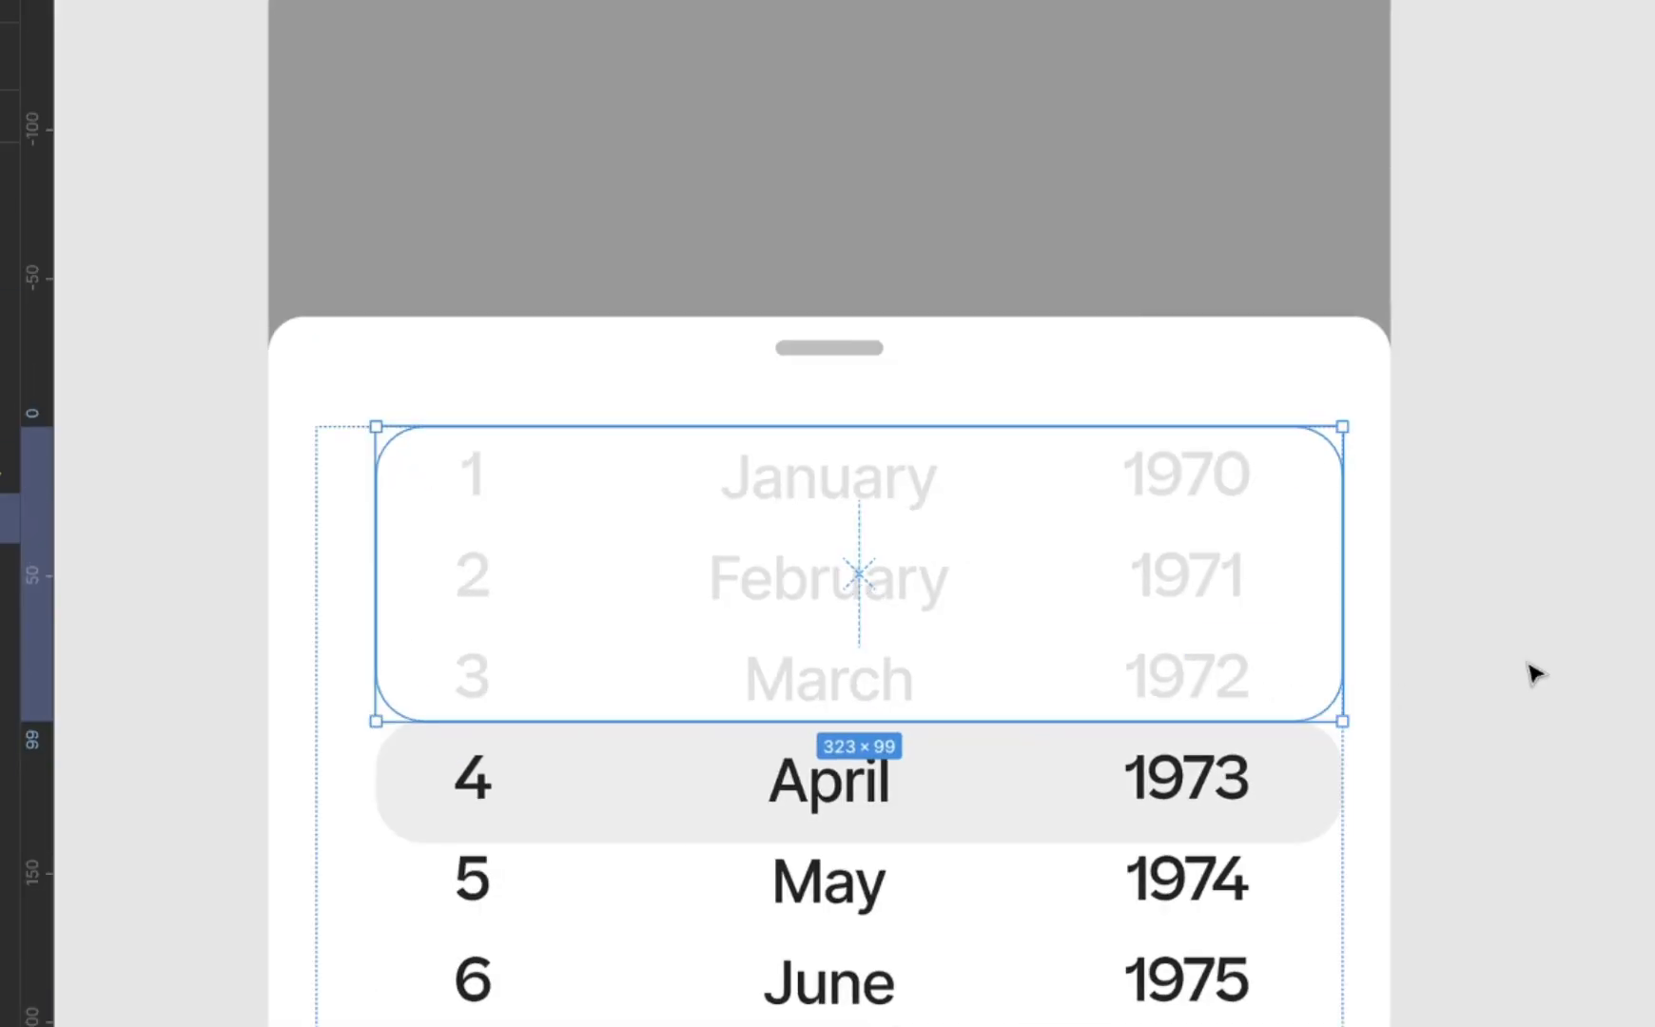
click(1535, 674)
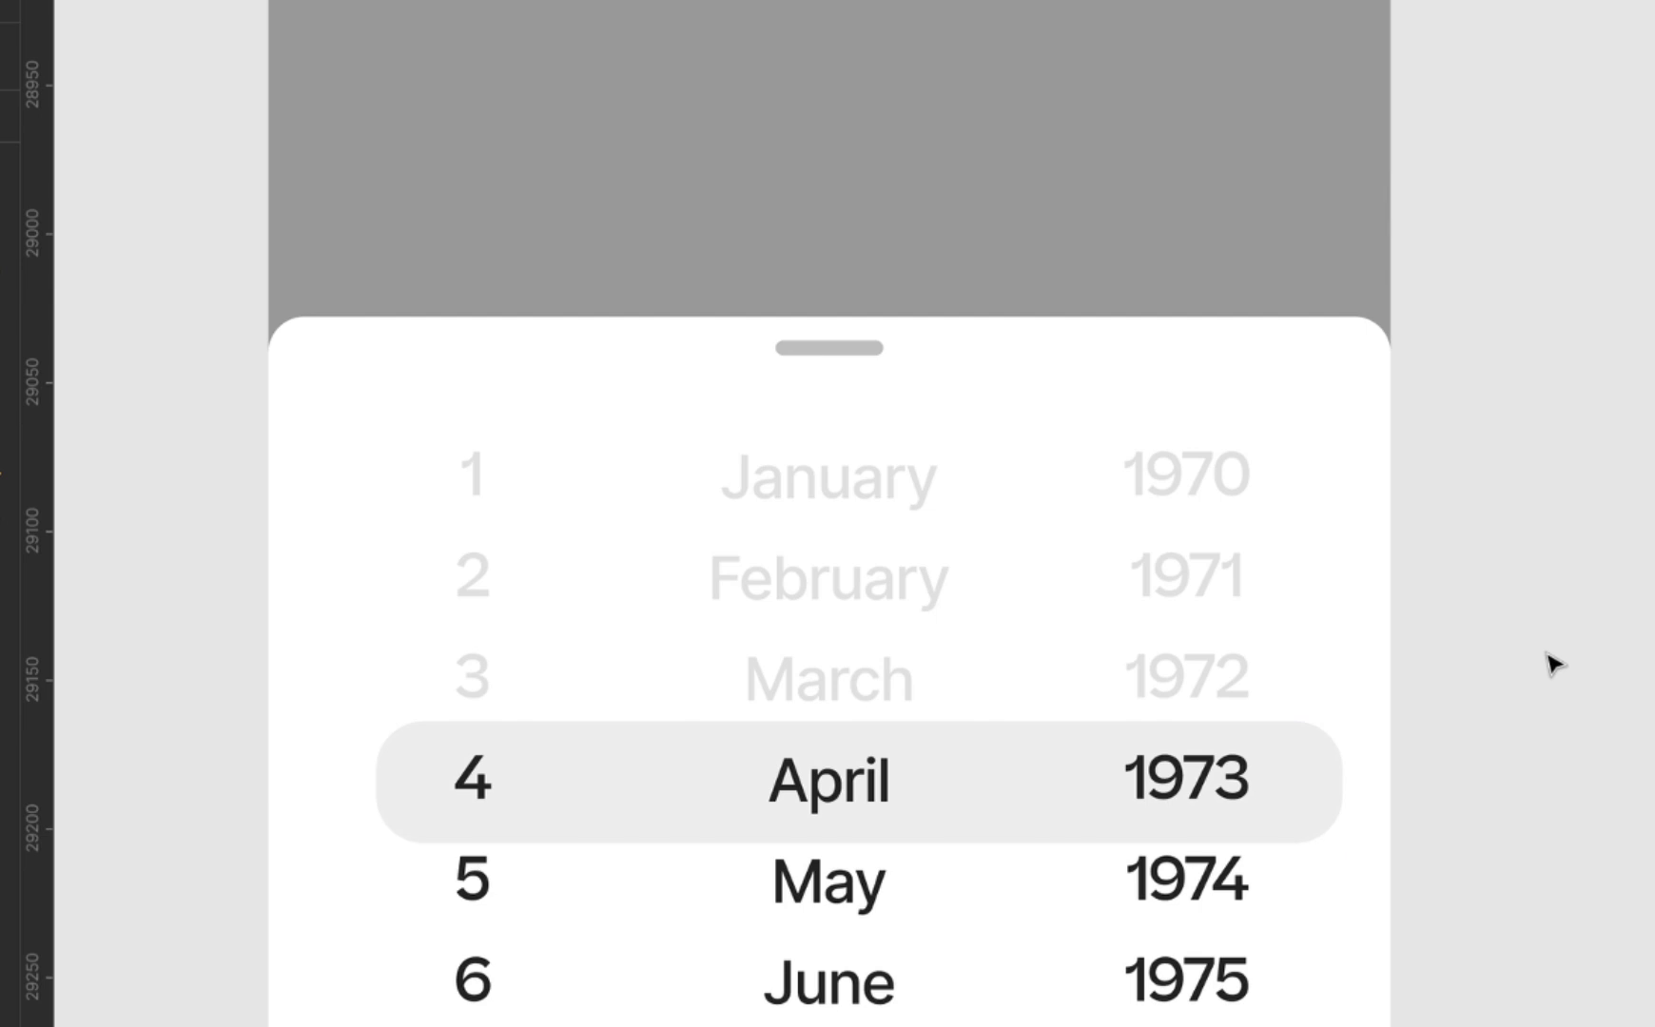
- Change the upper cover rectangle's fill to a linear gradient and set its lower stop to 50% opacity
click(1009, 677)
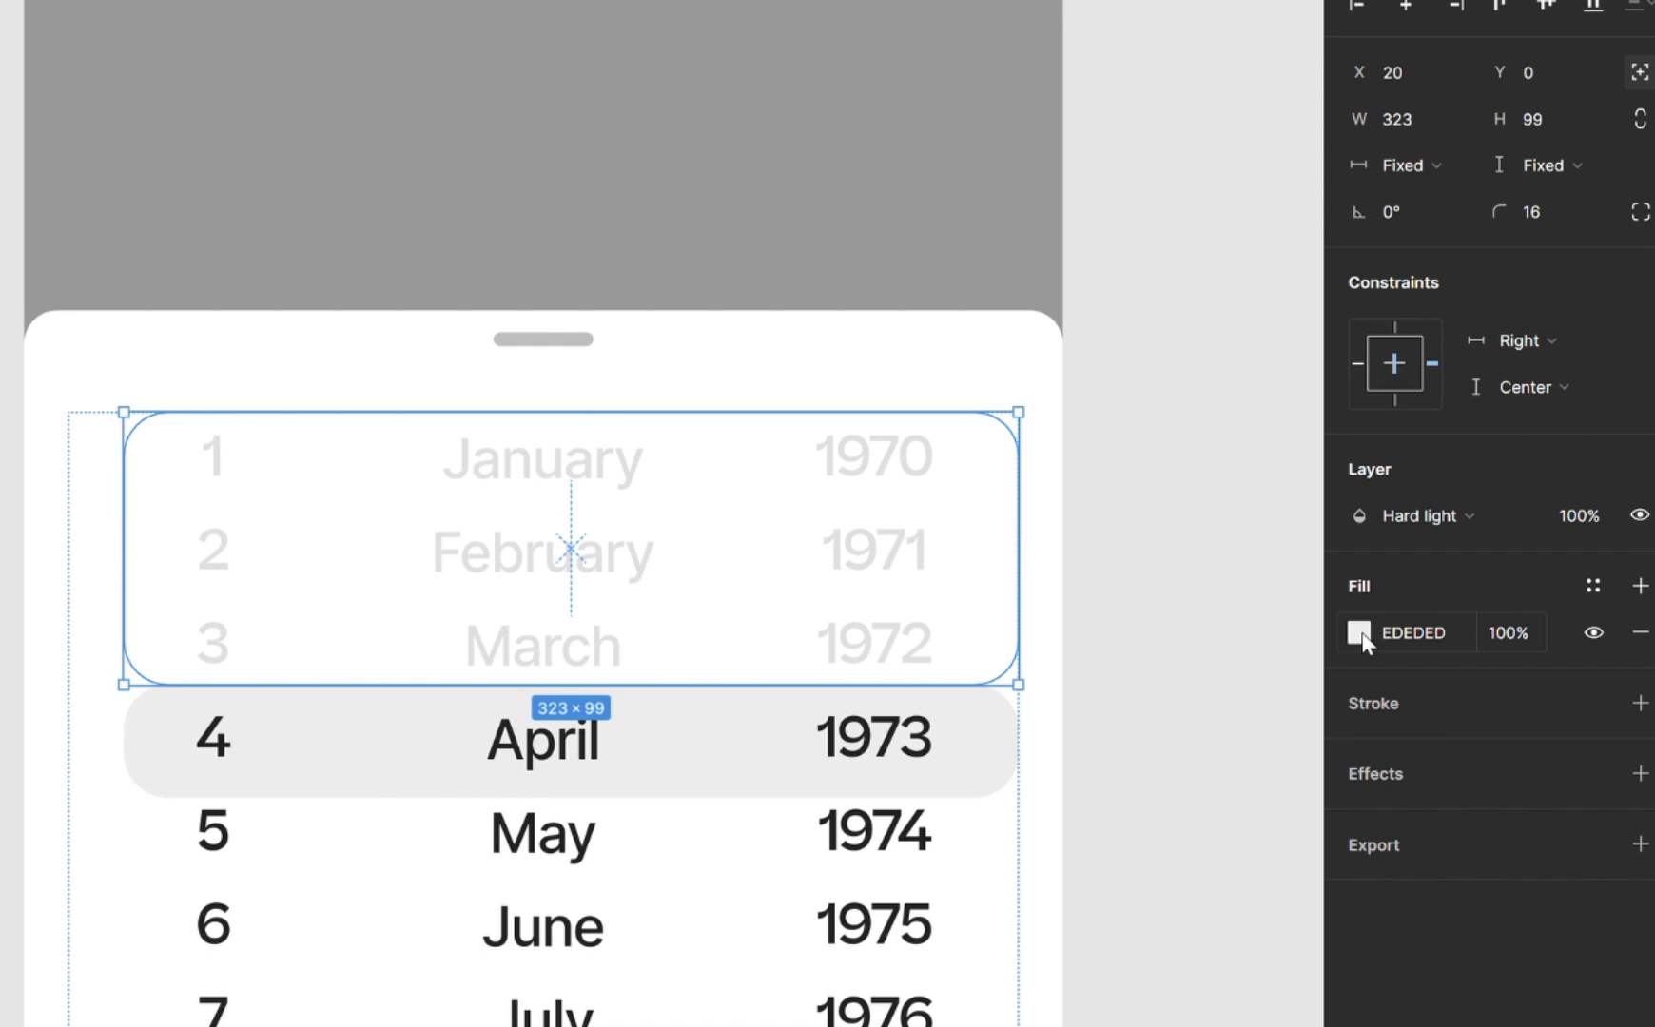
click(1361, 633)
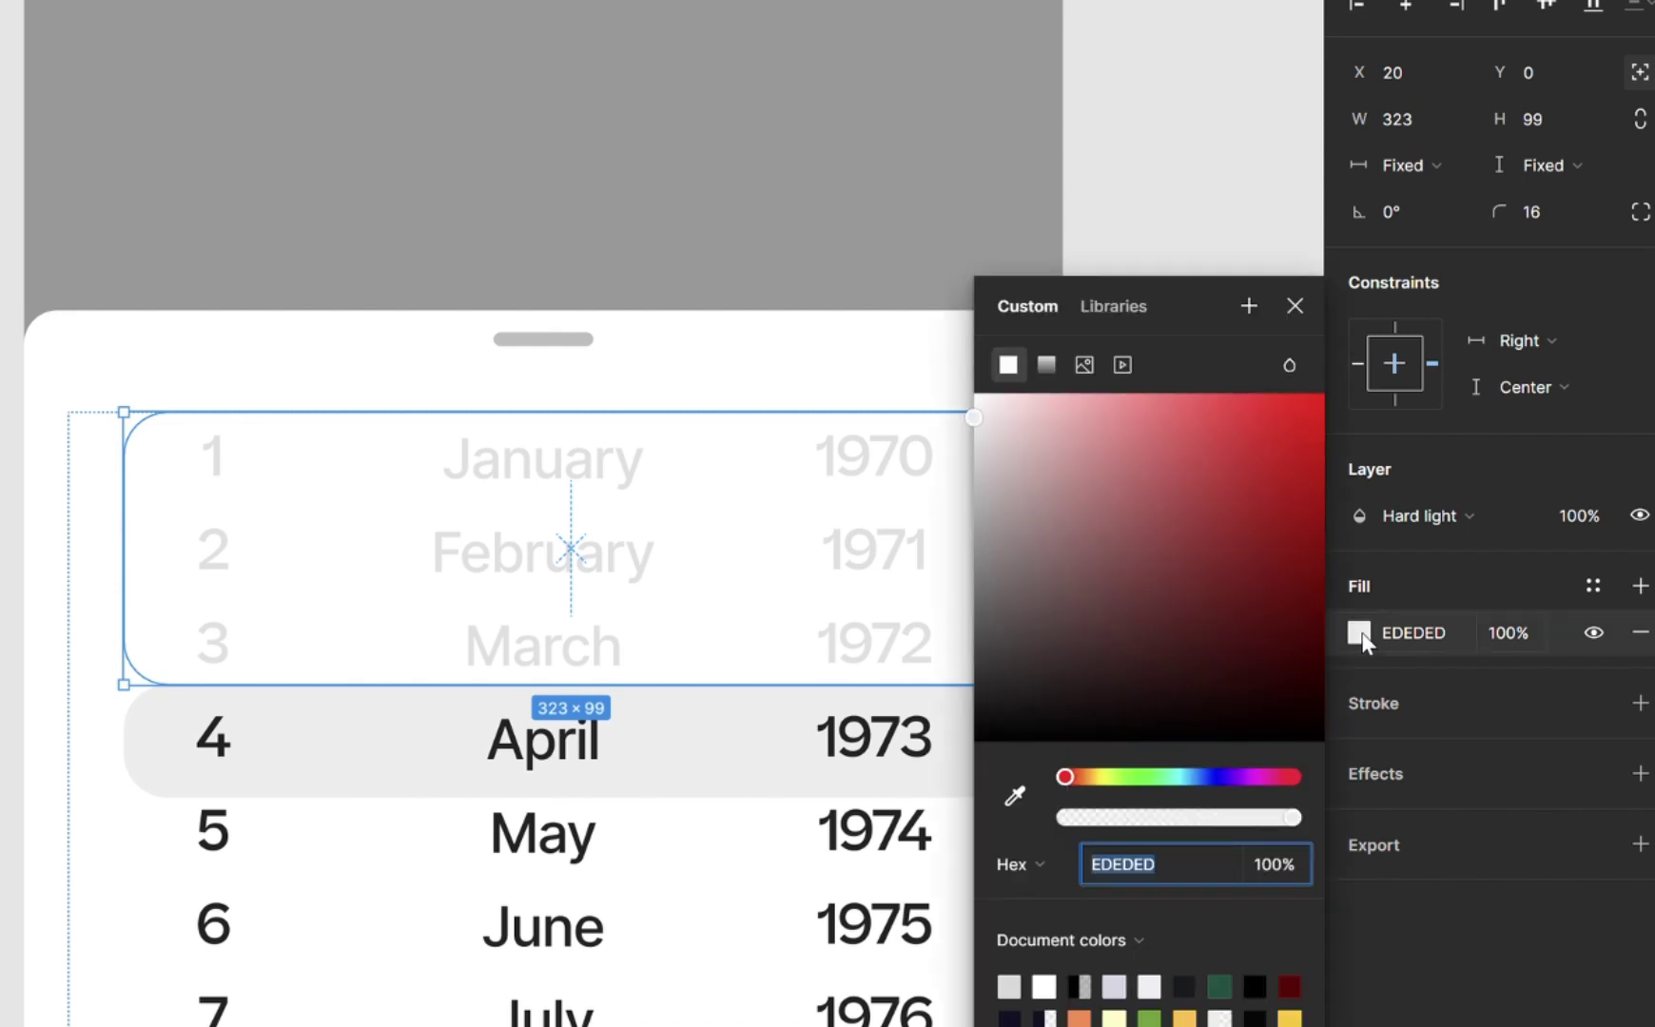
click(1047, 374)
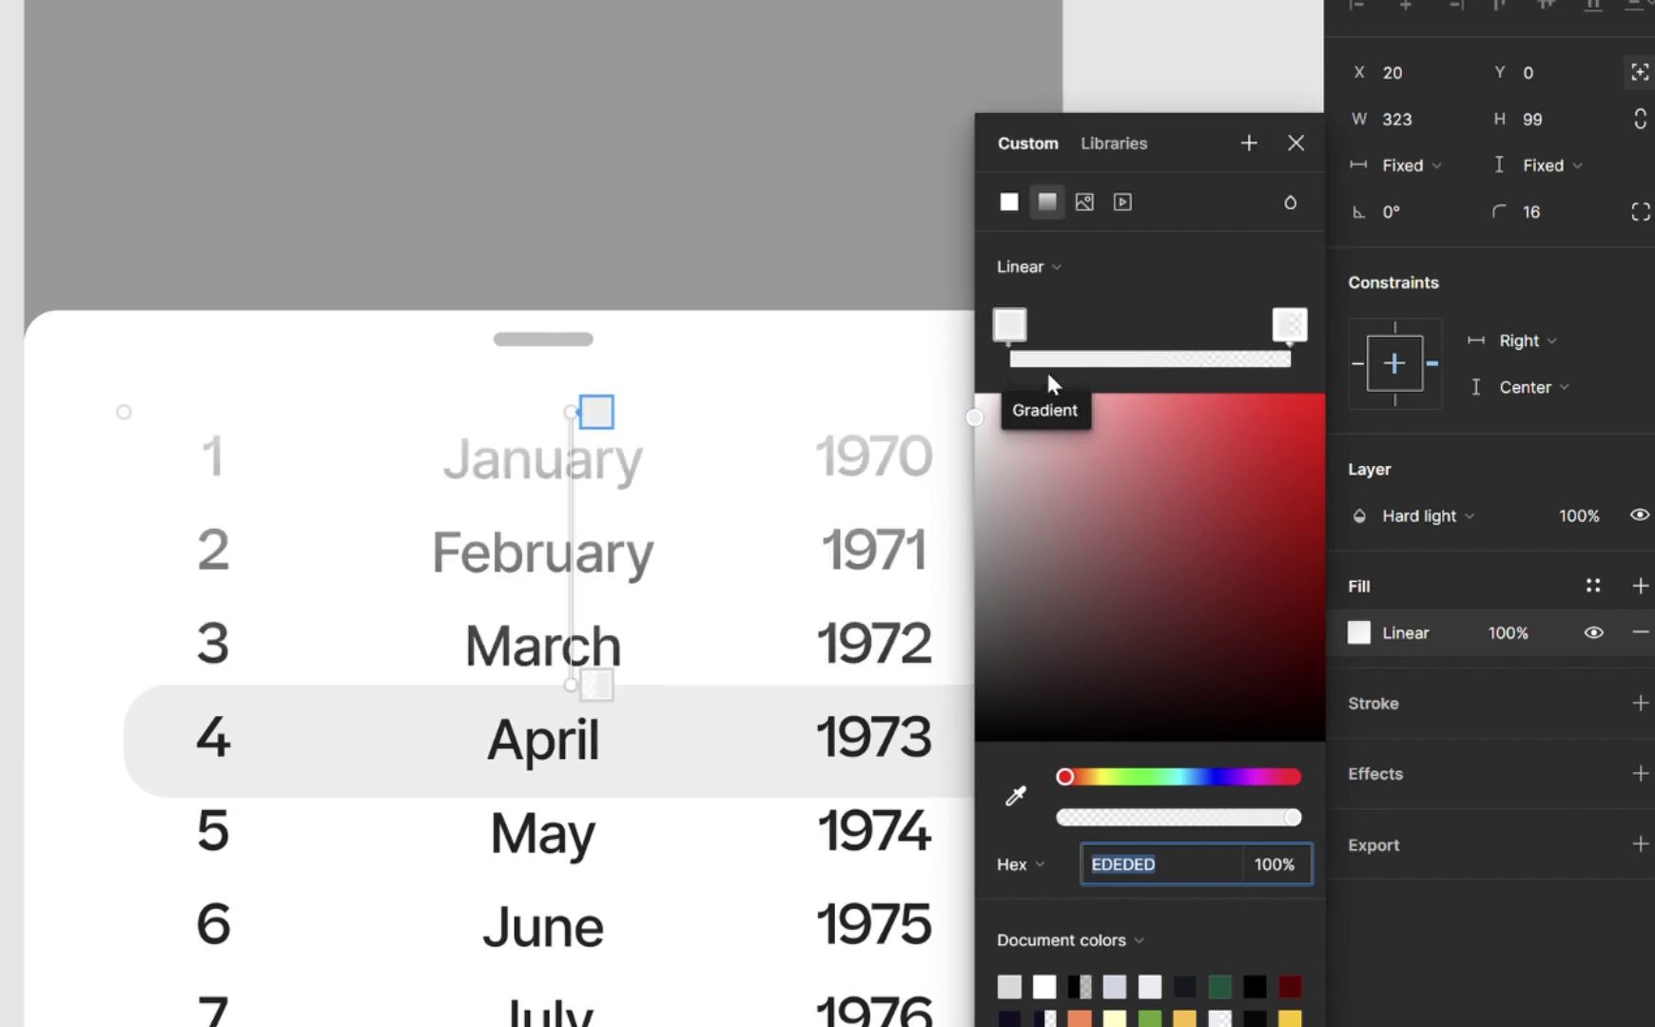
click(604, 690)
drag(1069, 820, 1177, 818)
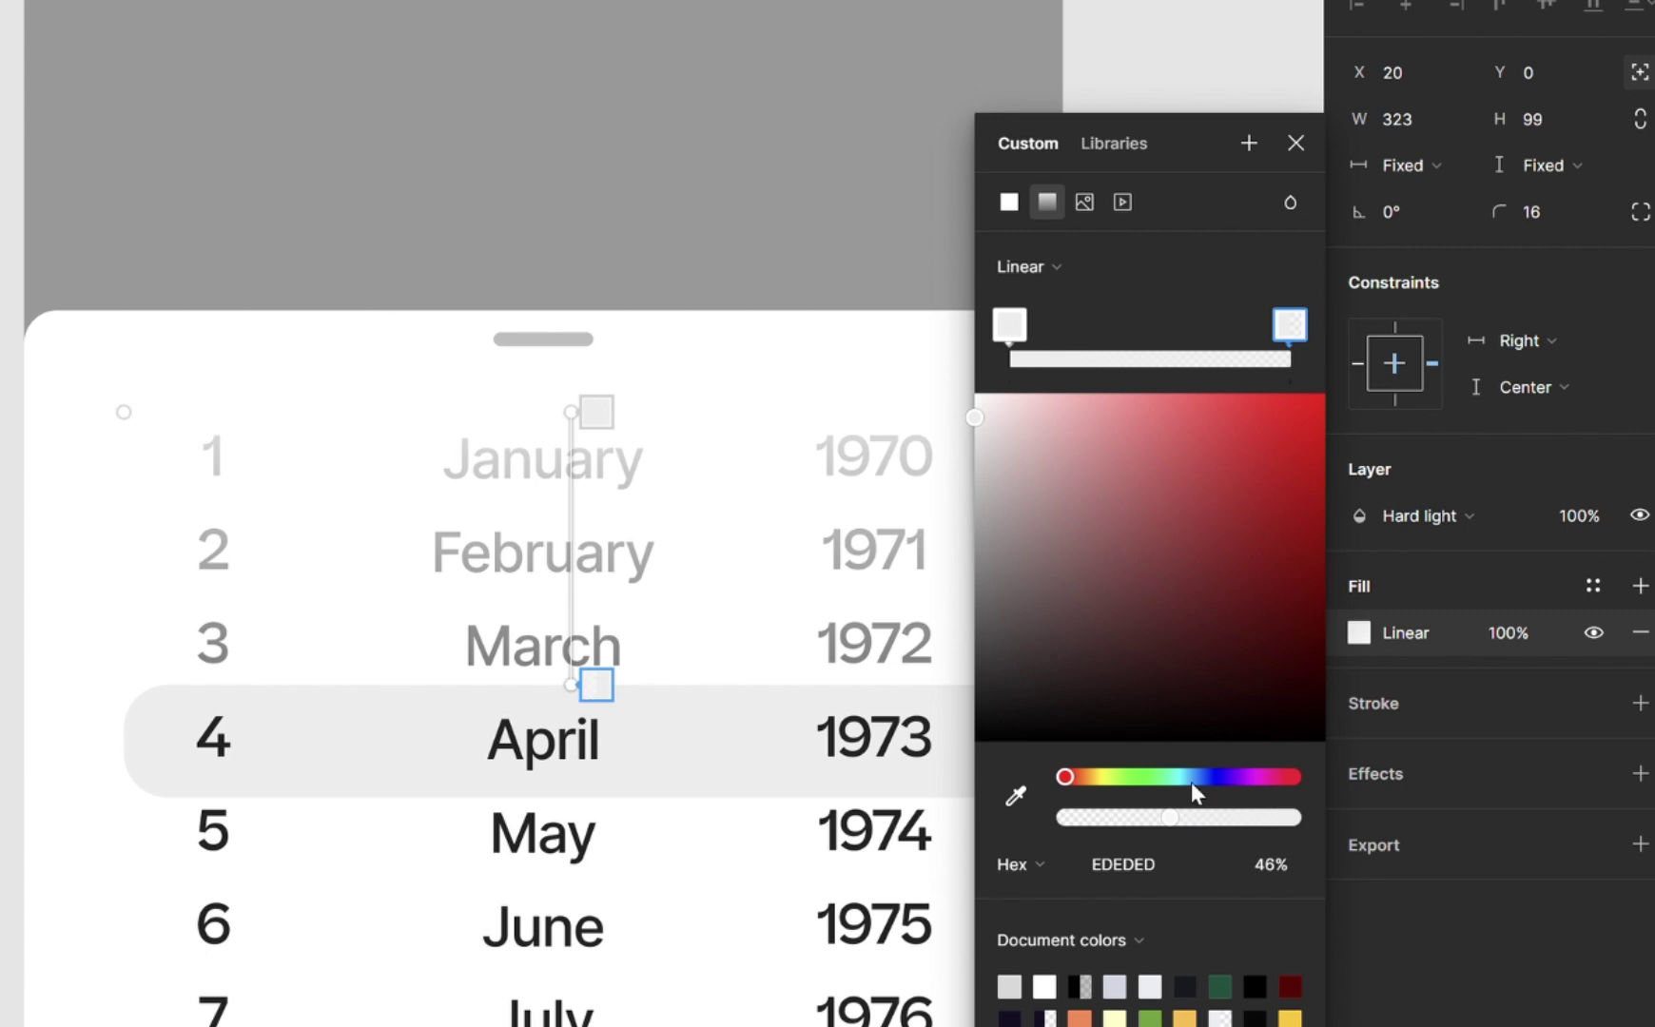
drag(1169, 819, 1179, 819)
- Set both gradient stops of the upper cover rectangle to white (FFFFFF), keeping the lower stop at 50% opacity
click(599, 414)
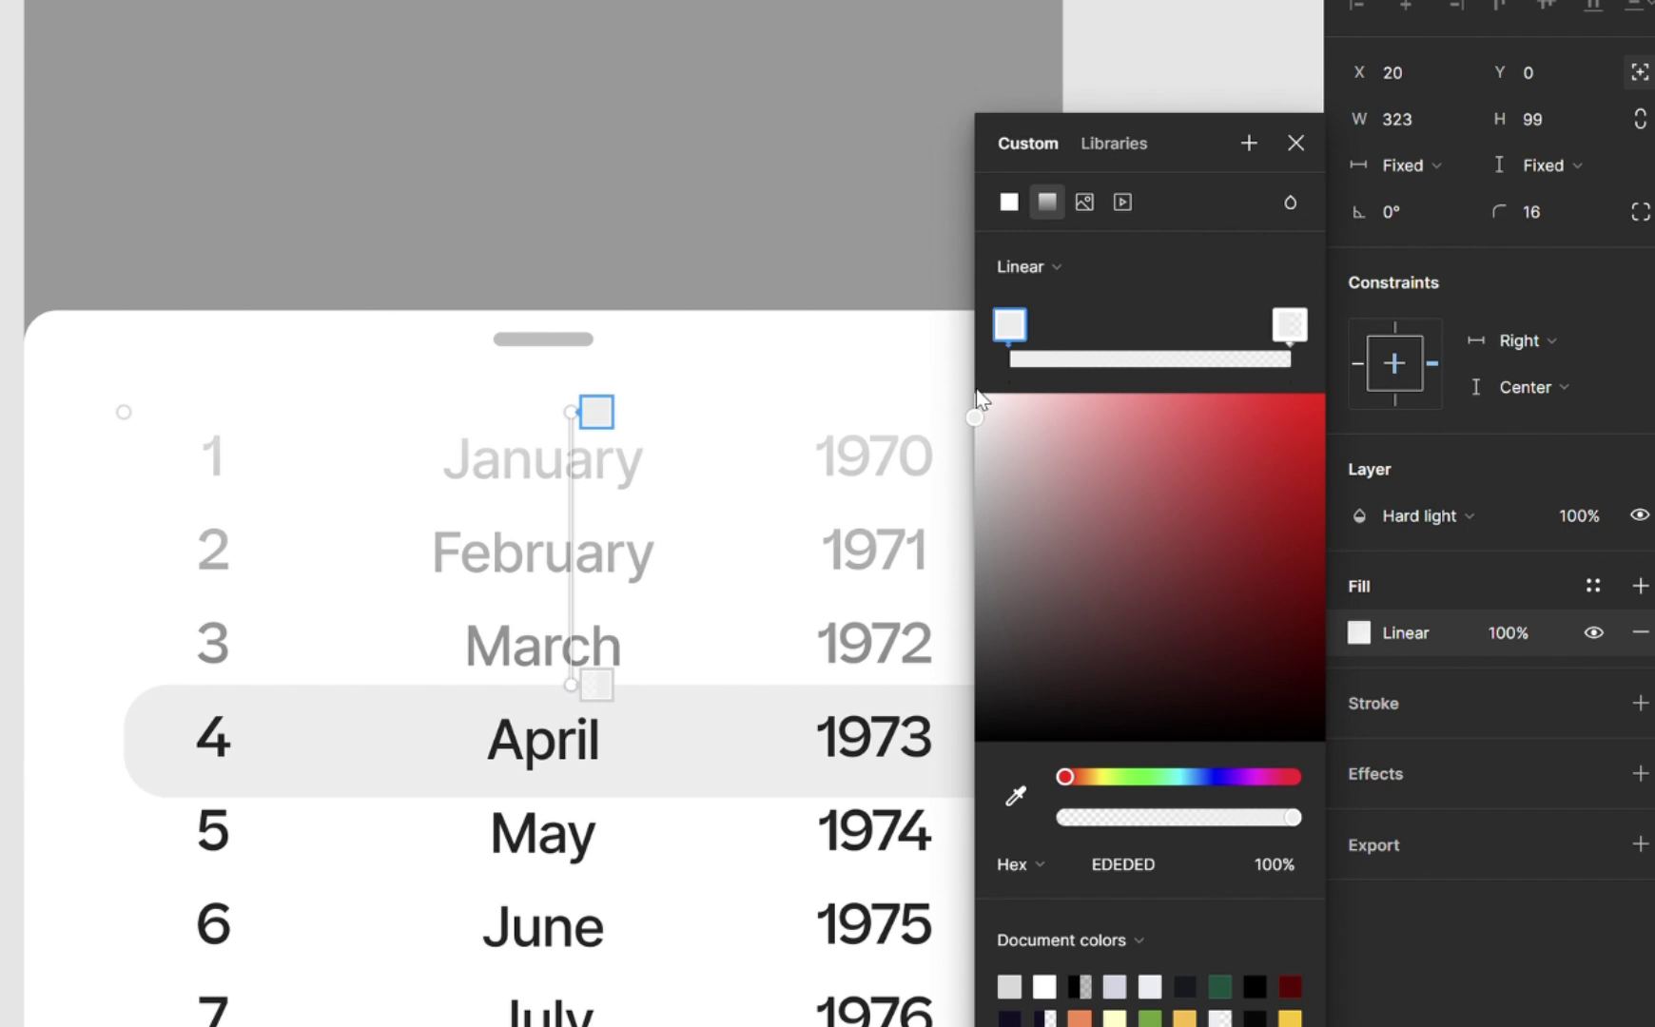
drag(976, 417, 963, 369)
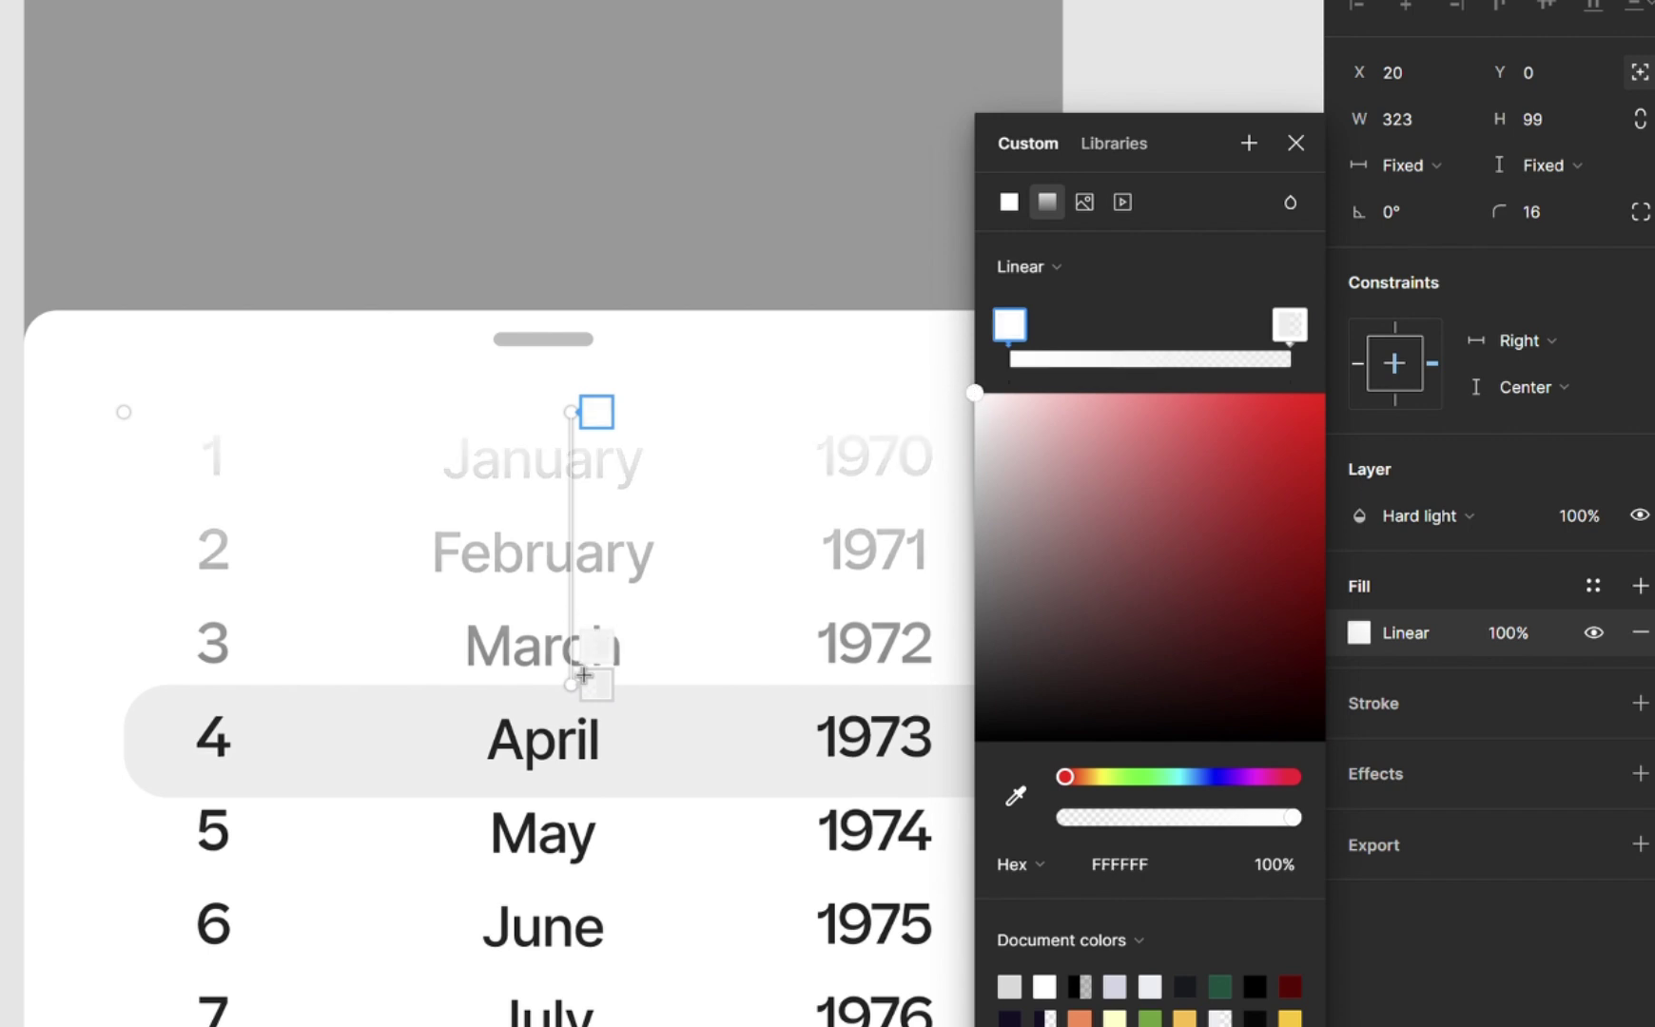
click(607, 697)
drag(1005, 412, 933, 305)
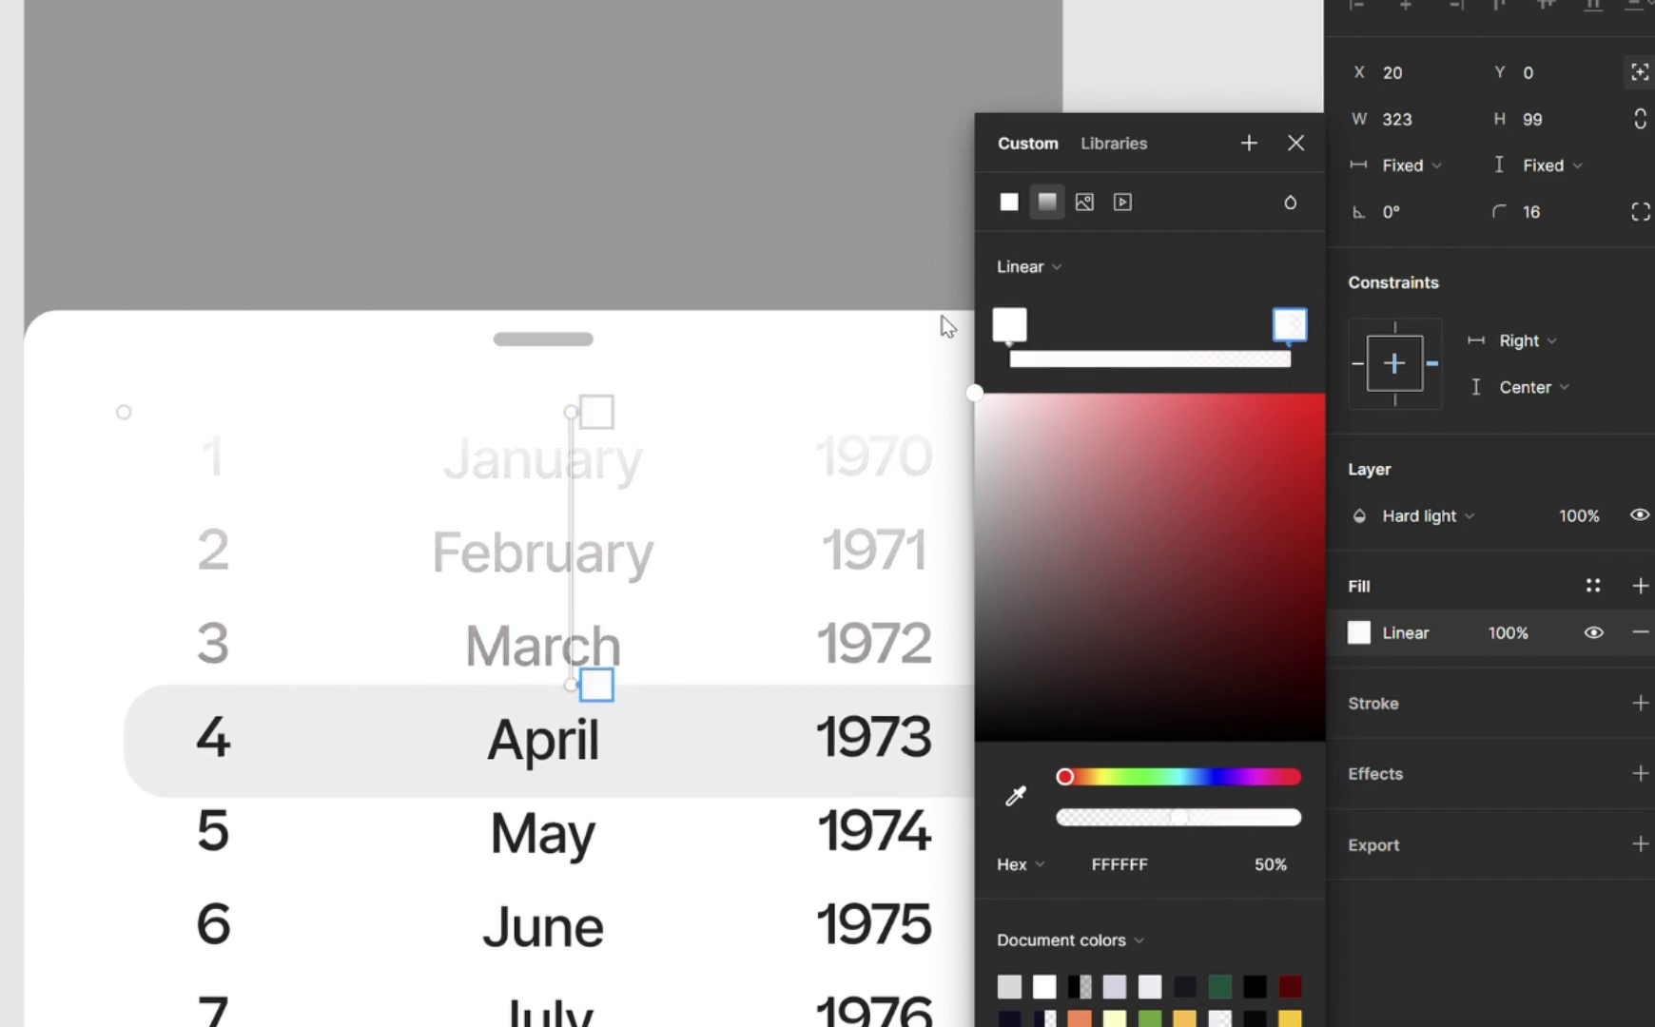
click(1295, 143)
click(1256, 259)
scroll(390, 597, down, 3)
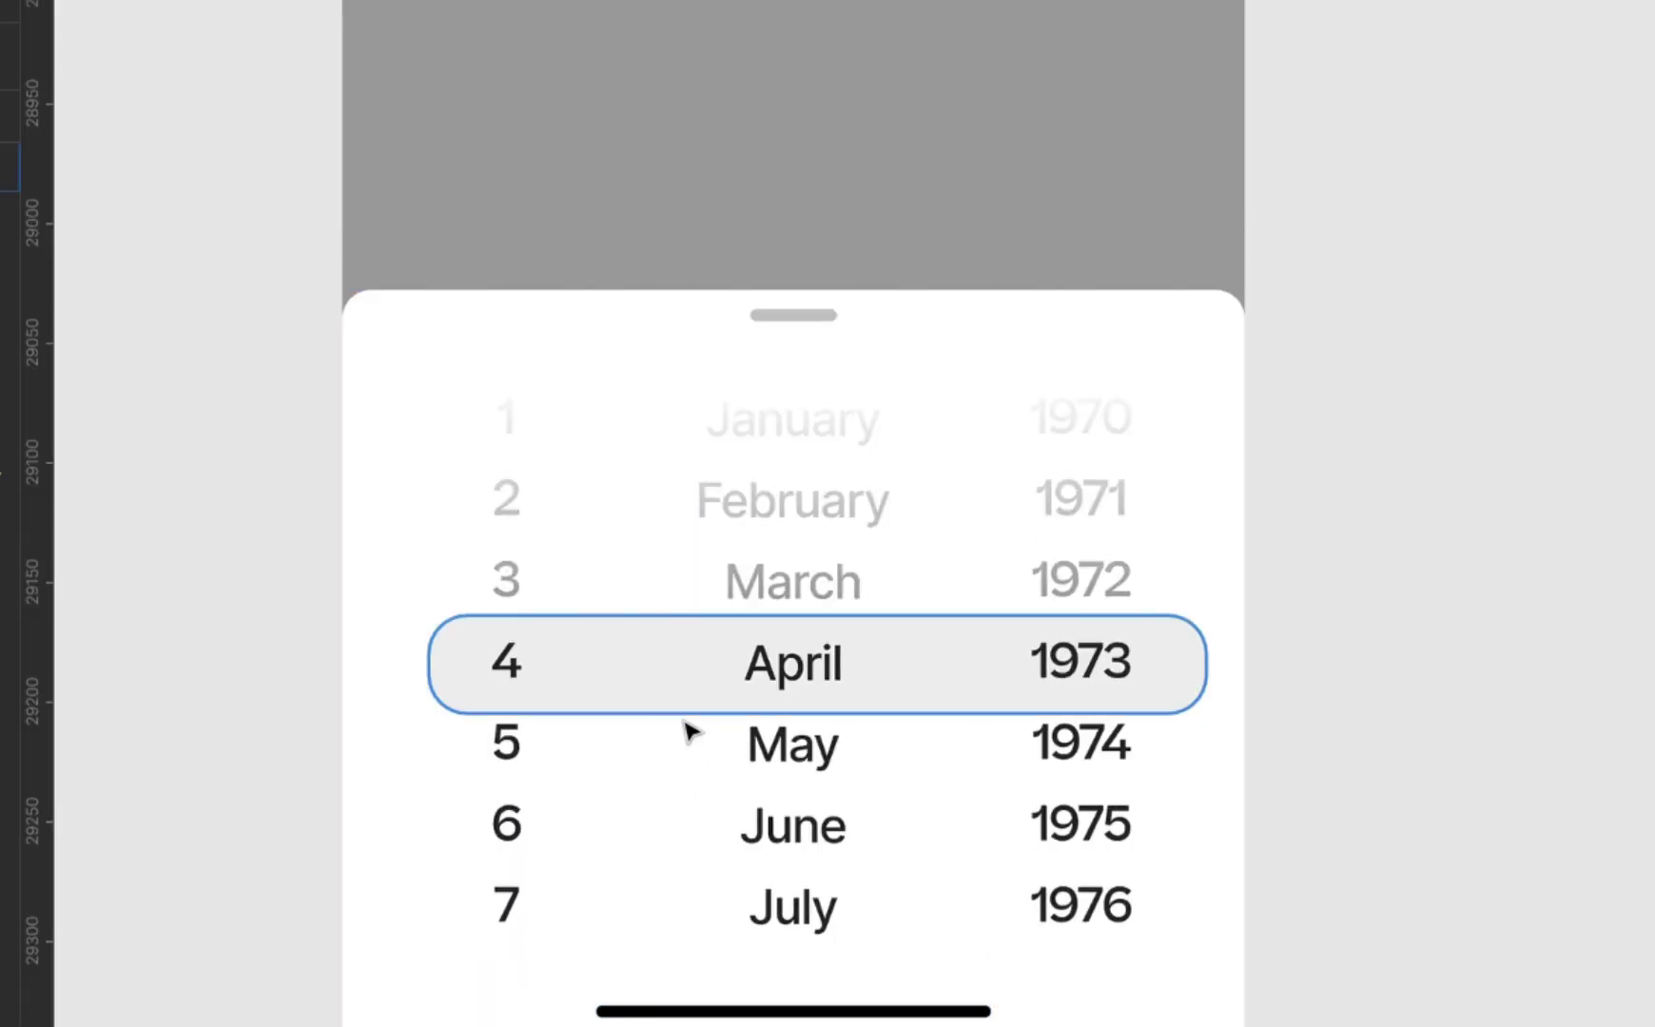
- Duplicate the gradient cover rectangle, align the copy to the bottom of the wheel frame, and flip it vertically
scroll(680, 713, up, 2)
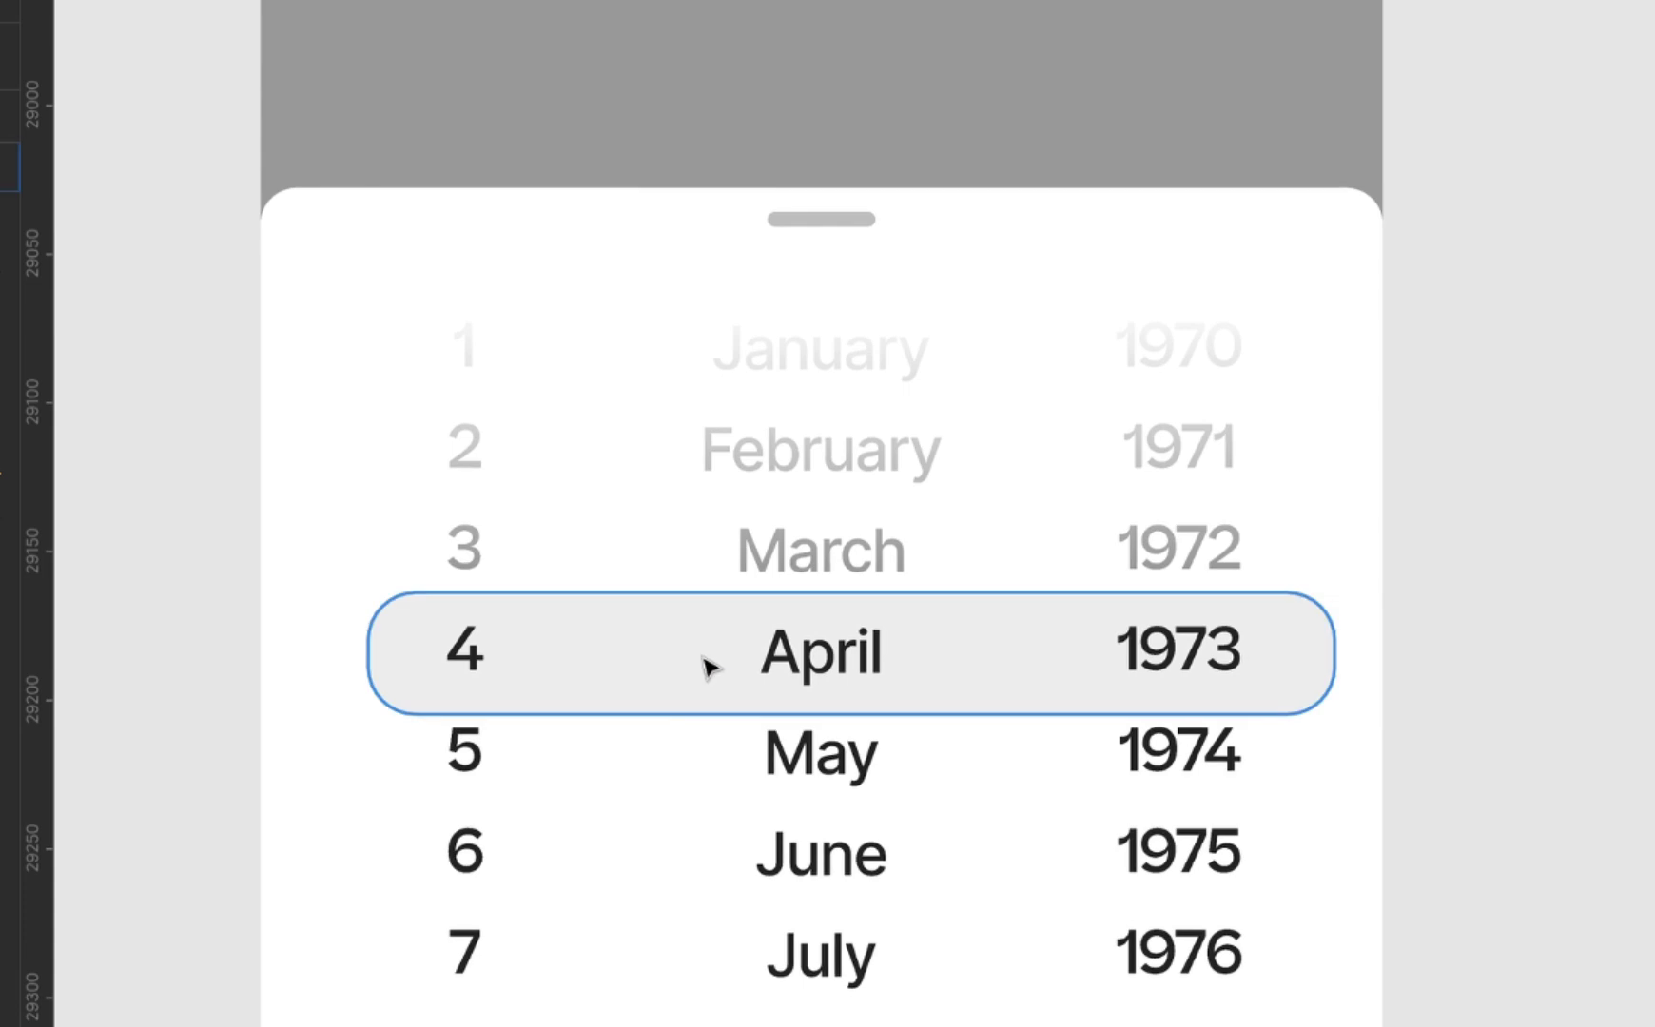
click(850, 430)
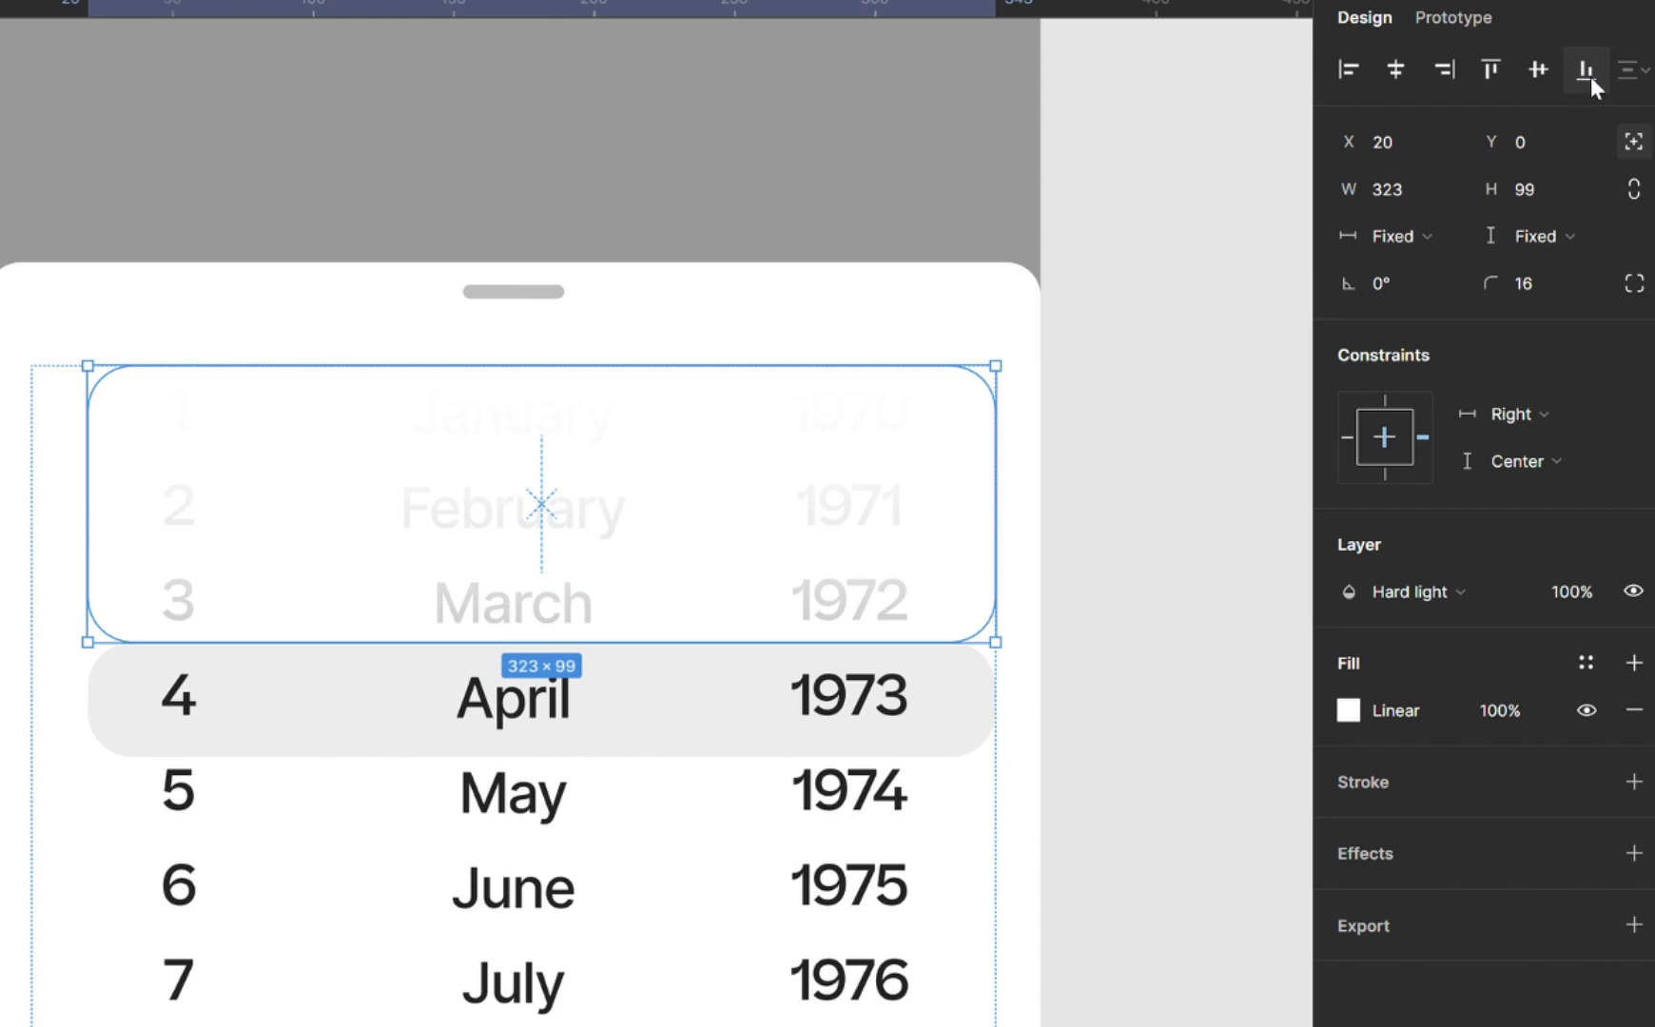
click(1588, 74)
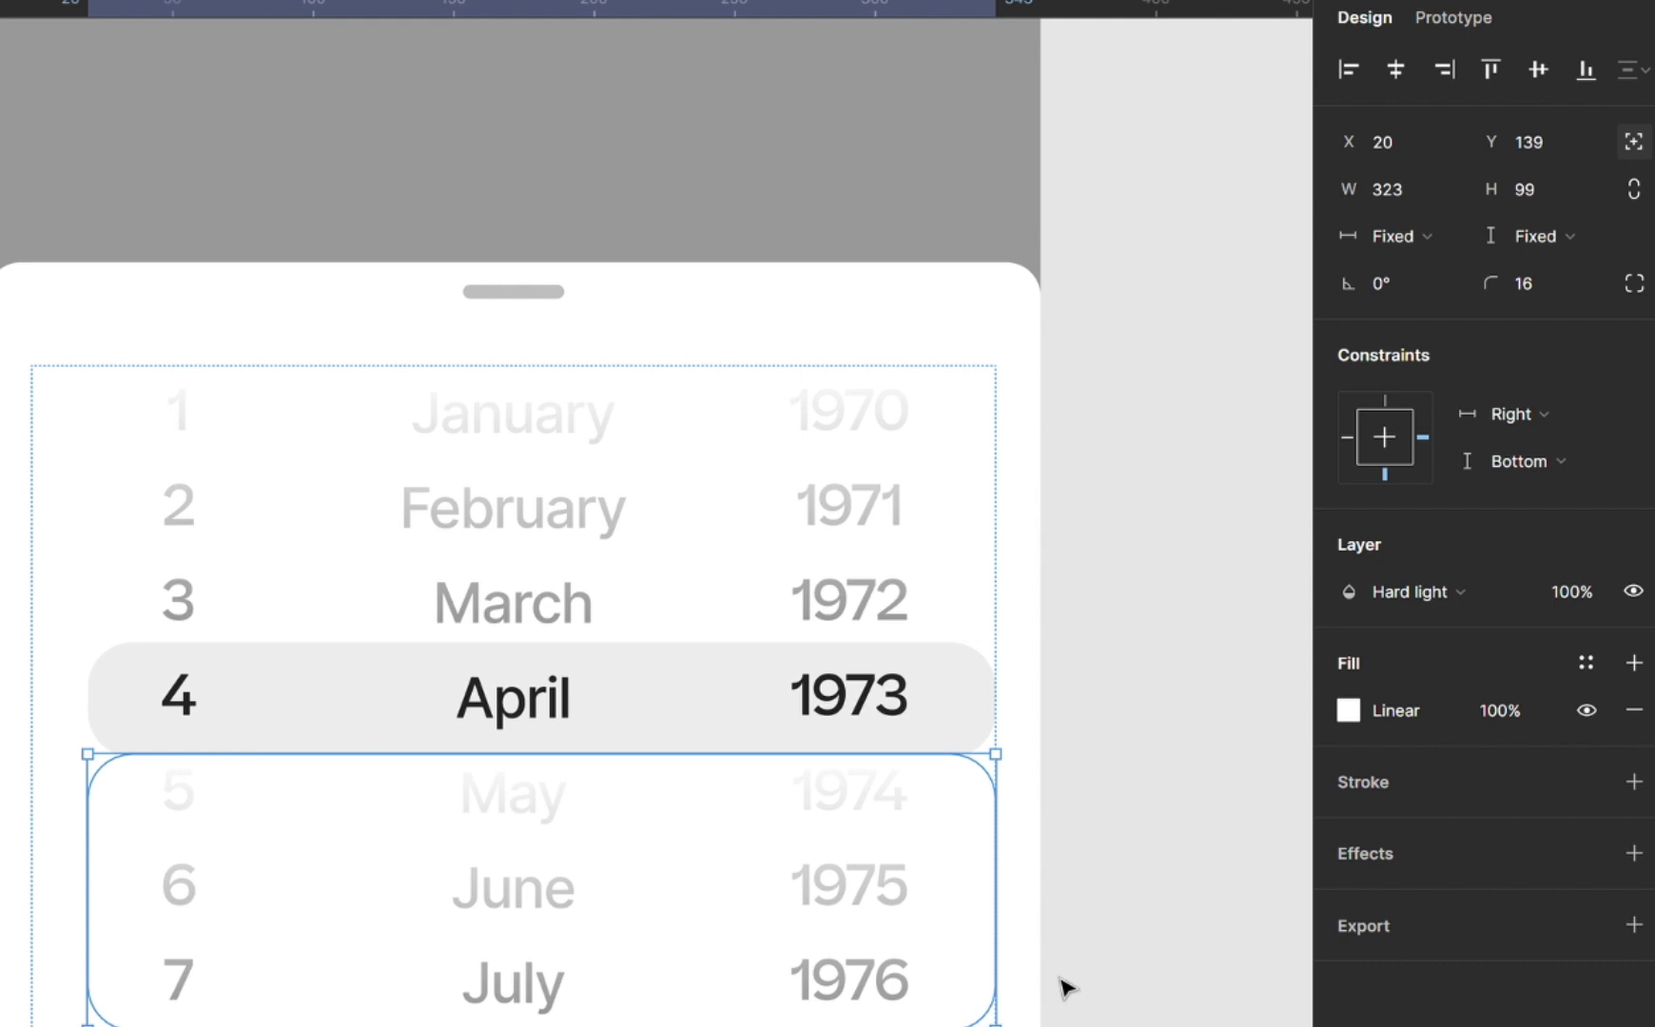
key(shift+v)
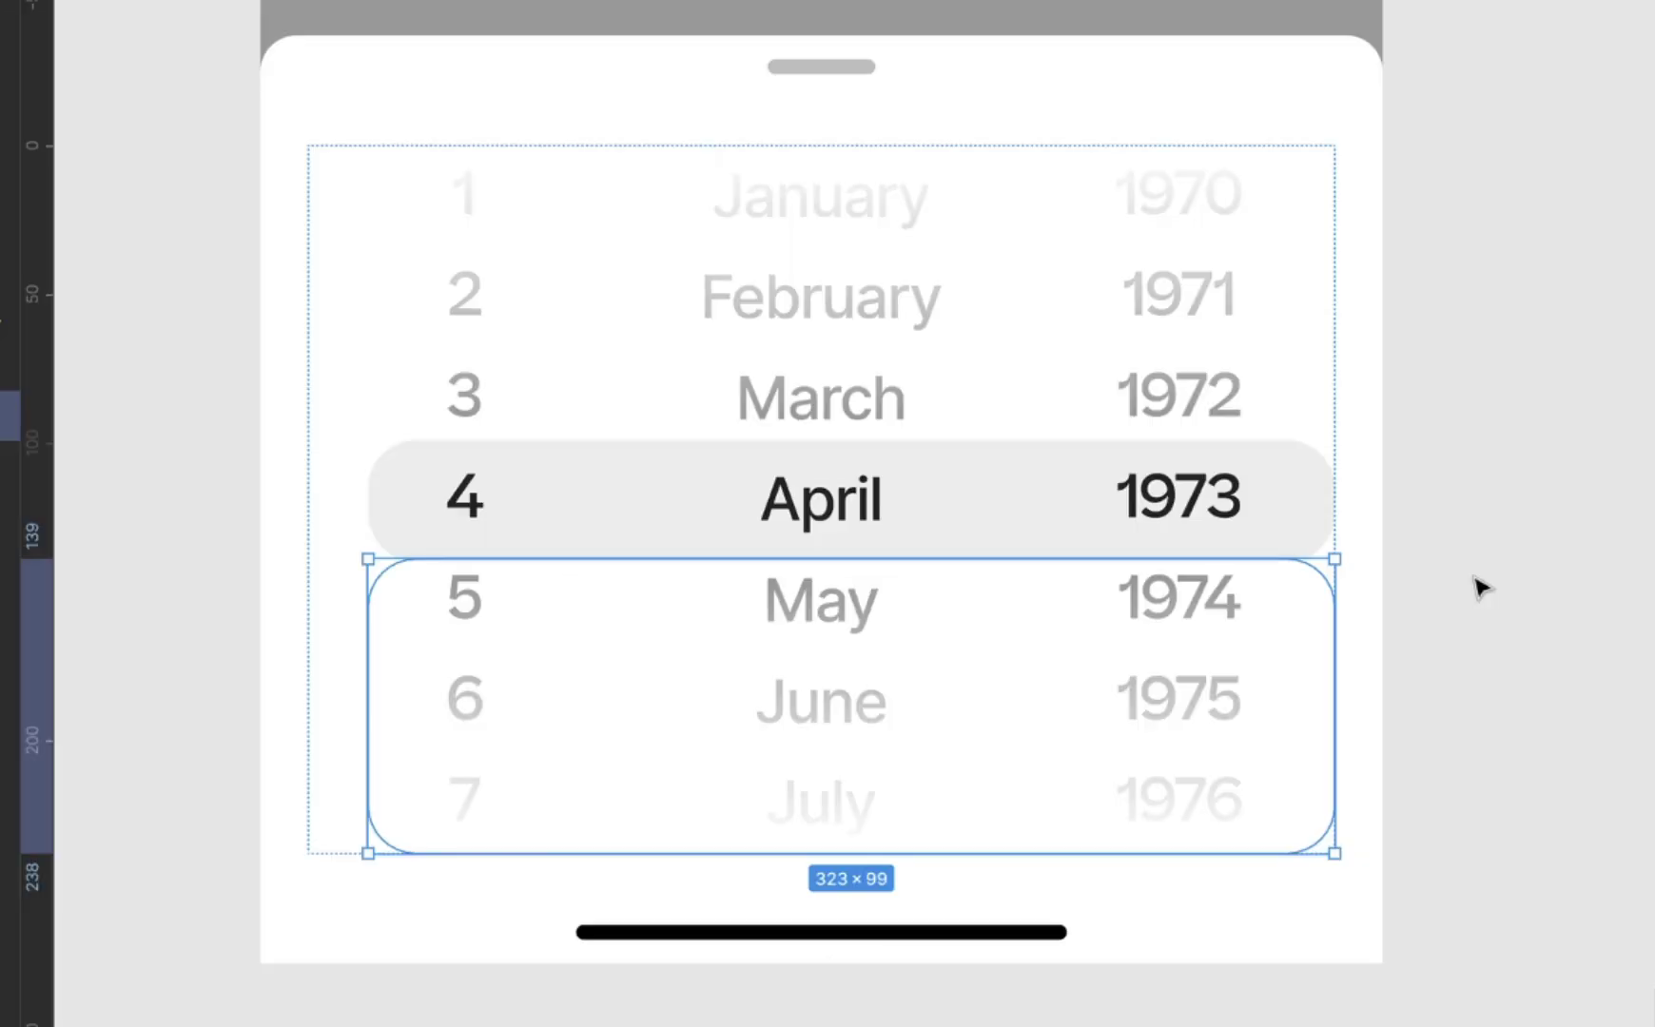
click(1475, 579)
- Draw a rectangle about 50 × 82 beside the sheet and pull its lower edge's midpoint up into a pointed notch
key(r)
mouse_move(1436, 351)
mouse_down()
mouse_move(1654, 597)
mouse_move(1631, 562)
mouse_up()
drag(1270, 579, 1149, 476)
double_click(1133, 398)
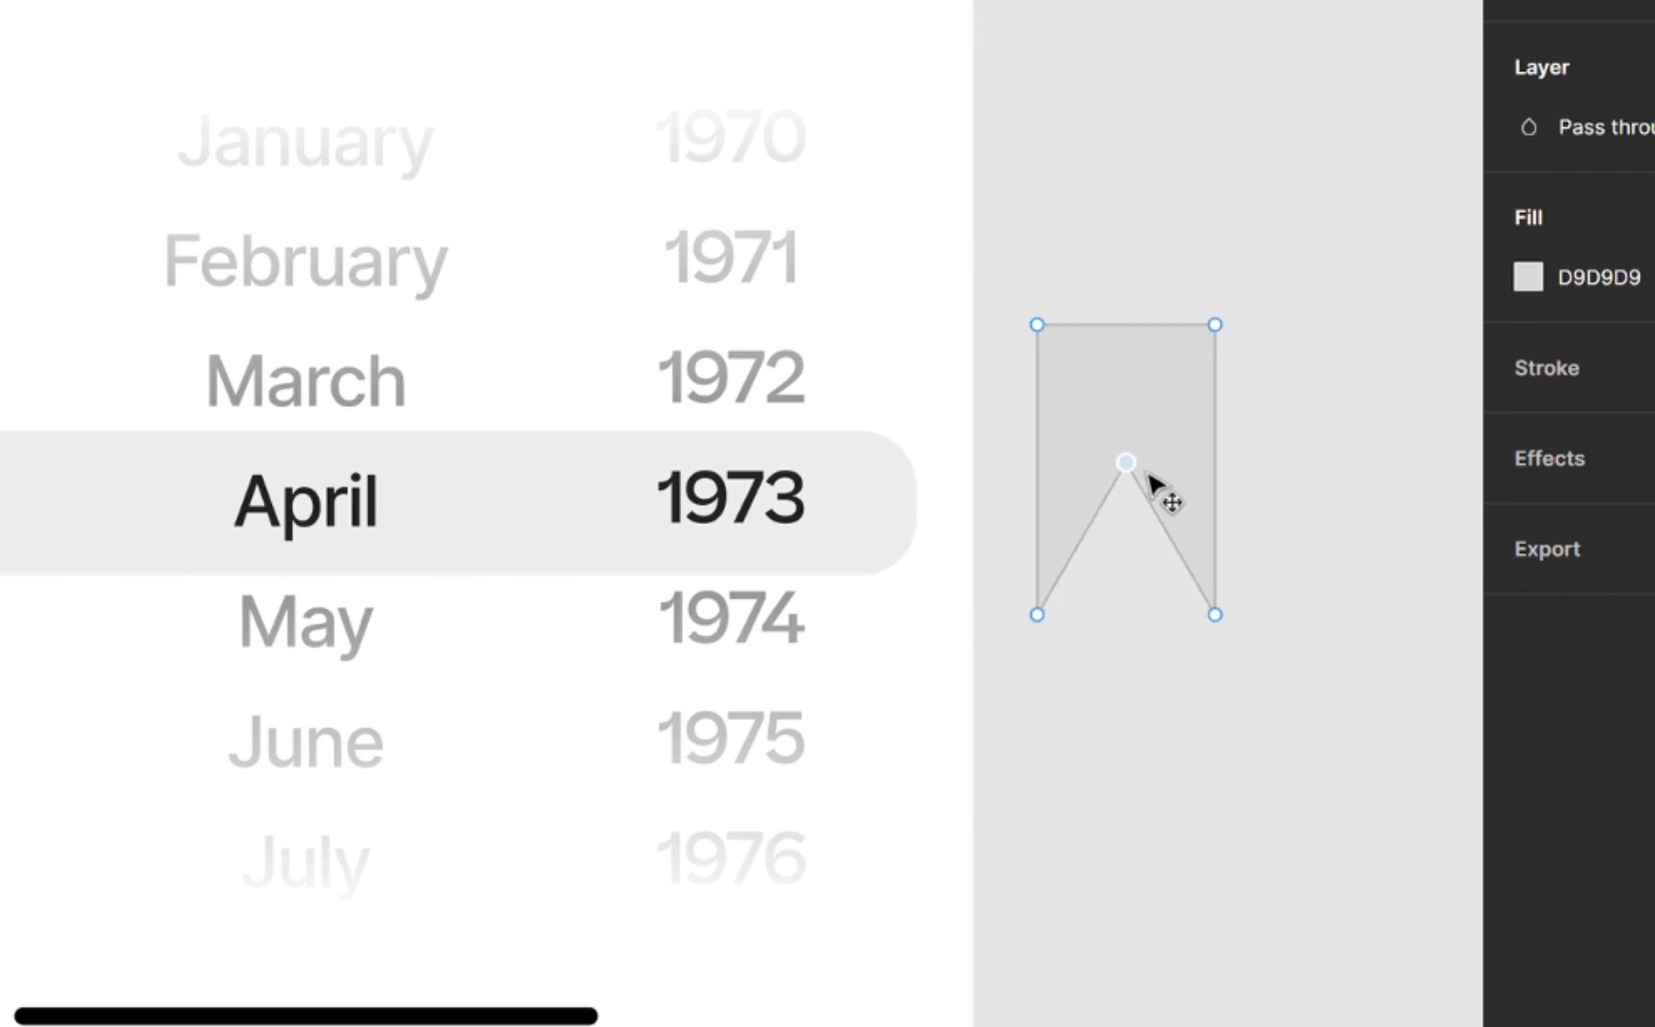
key(Escape)
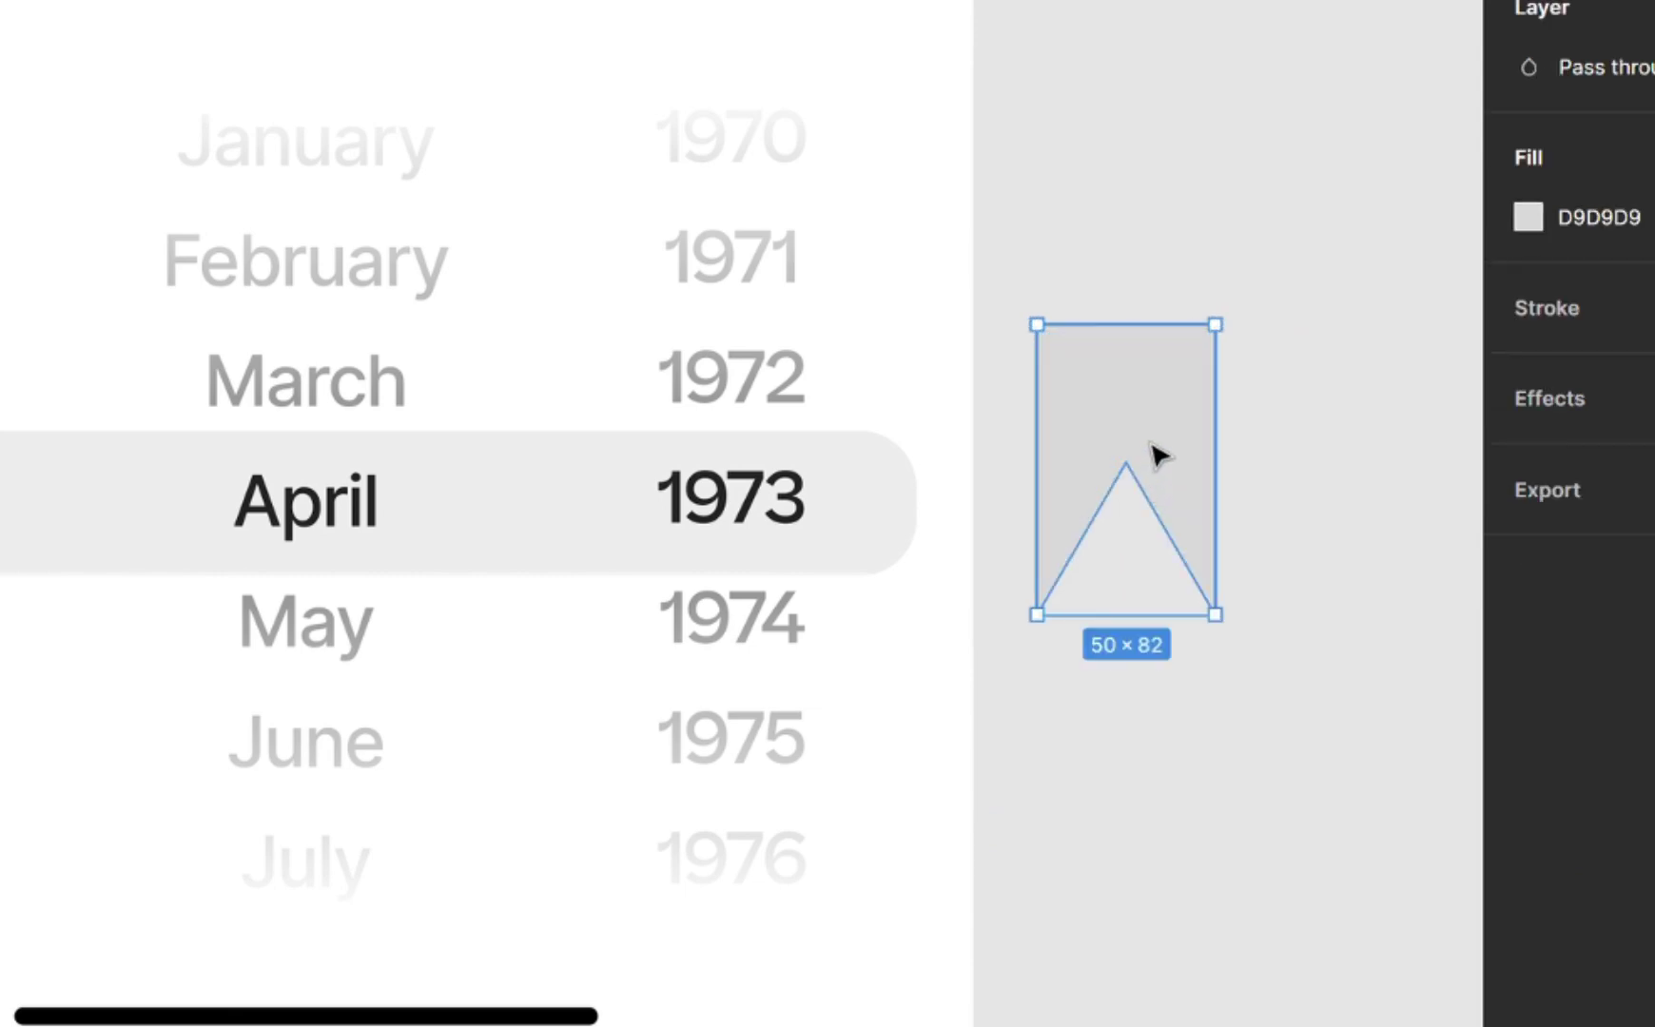
- Flip the notched shape beside the sheet vertically
scroll(1156, 455, up, 5)
scroll(1156, 455, right, 3)
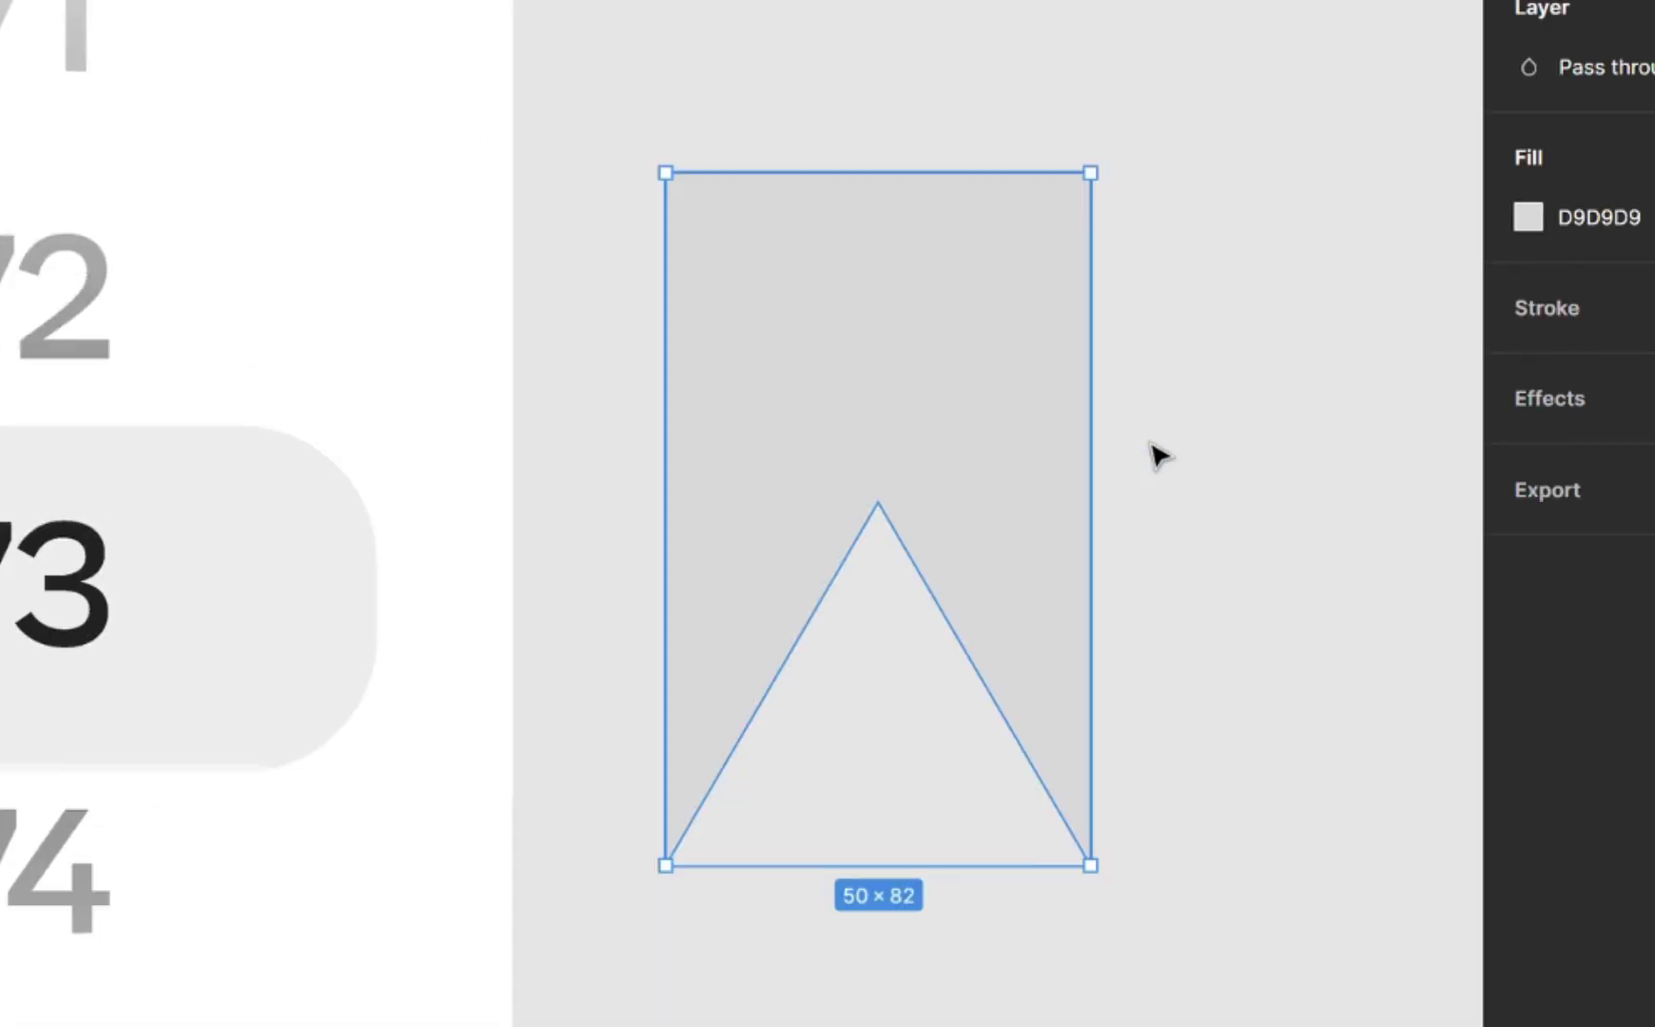
key(shift+v)
key(Escape)
- Lower the upper-right corner point of the notched shape, and flip the shape horizontally
click(996, 442)
double_click(1060, 400)
drag(1101, 180, 1115, 428)
key(Escape)
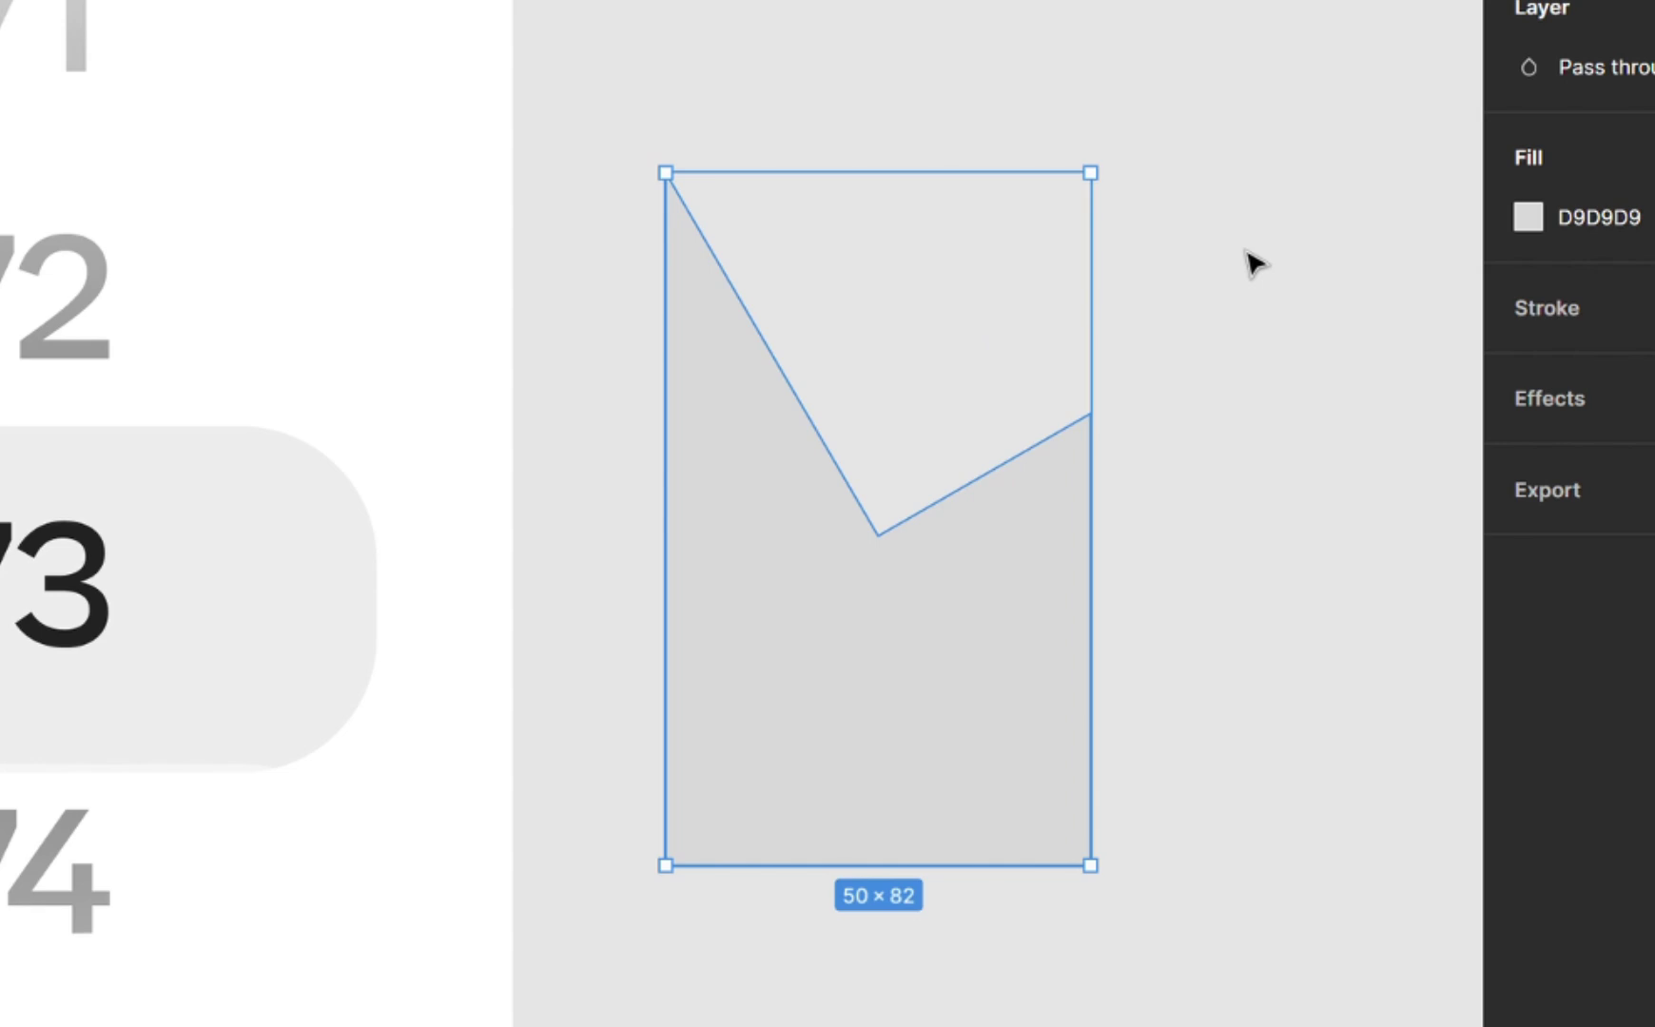
key(shift+h)
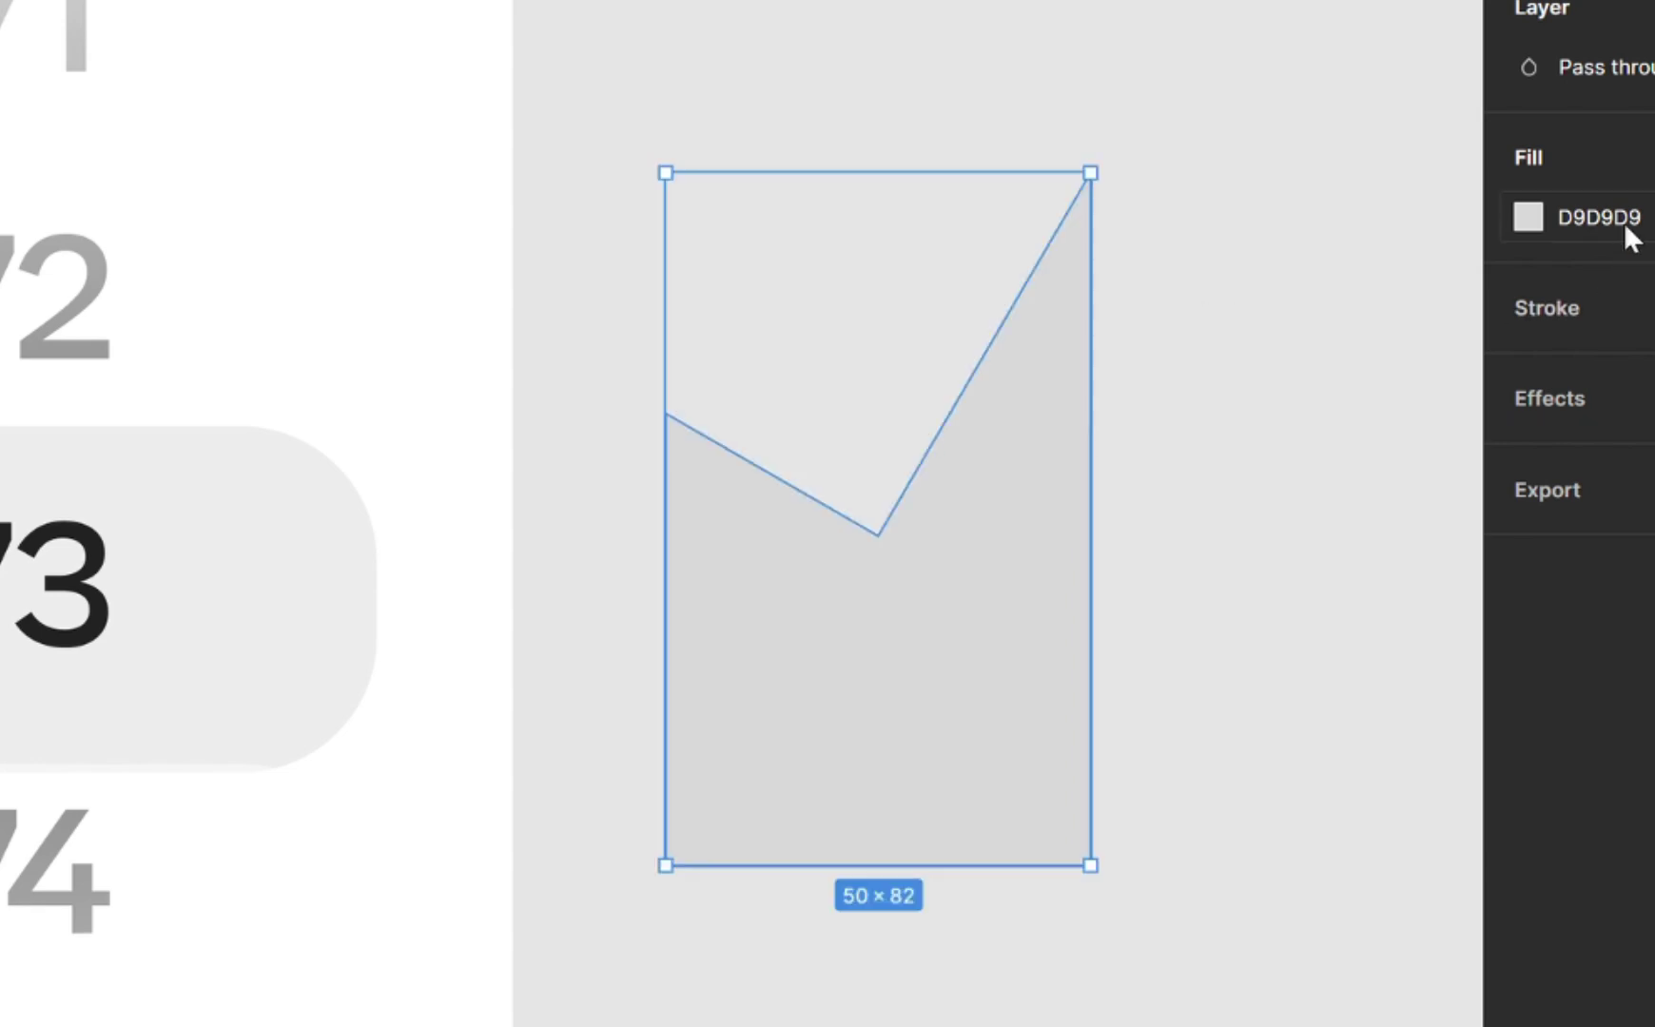
- Fill the notched shape with black (000000)
click(1527, 217)
click(1080, 666)
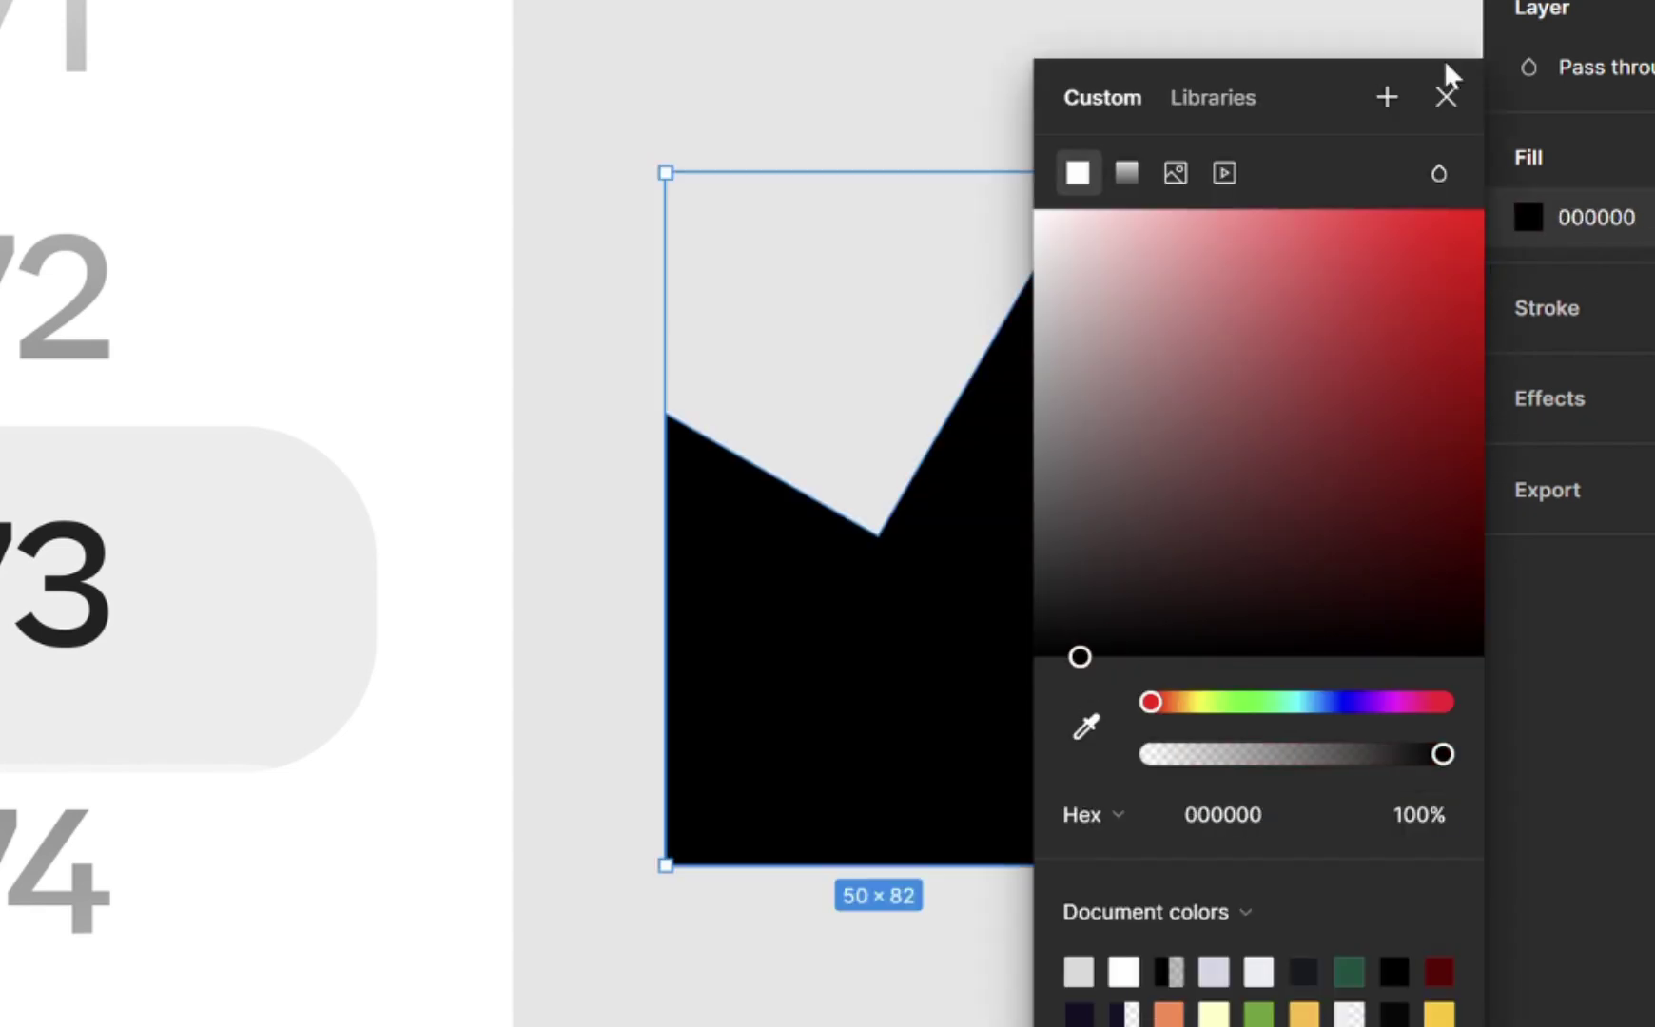
click(1445, 94)
click(1289, 8)
- Flip the black notched shape horizontally and vertically
click(1028, 498)
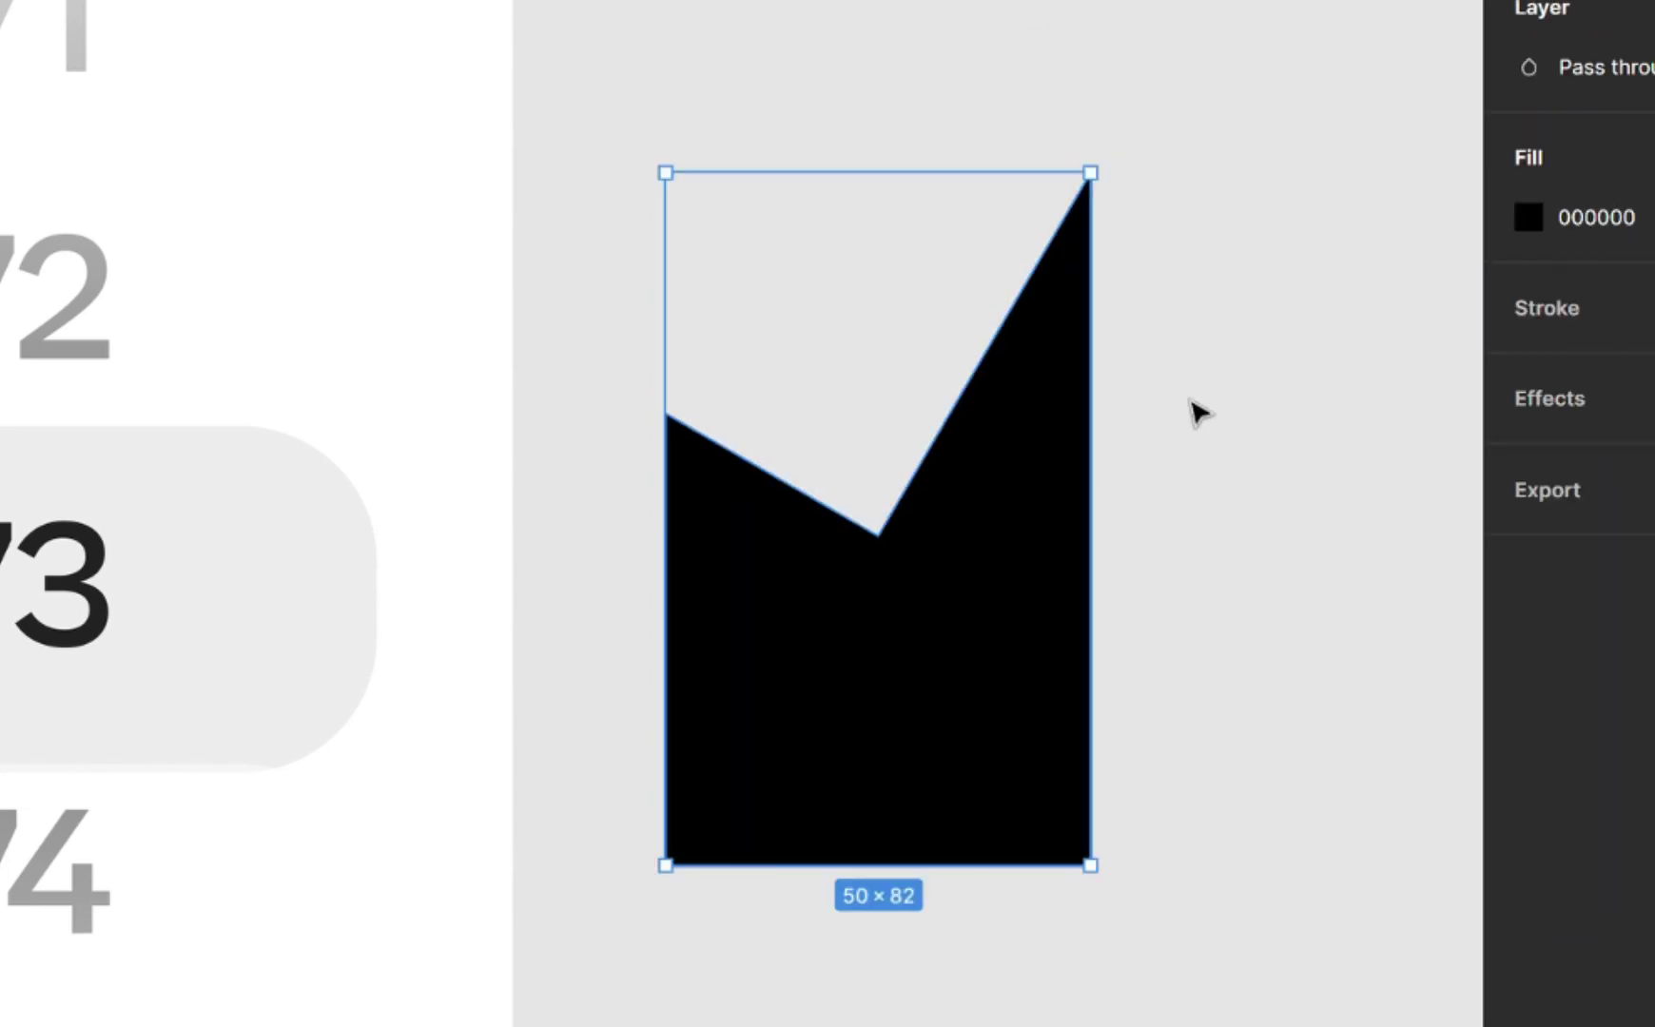
key(shift+h)
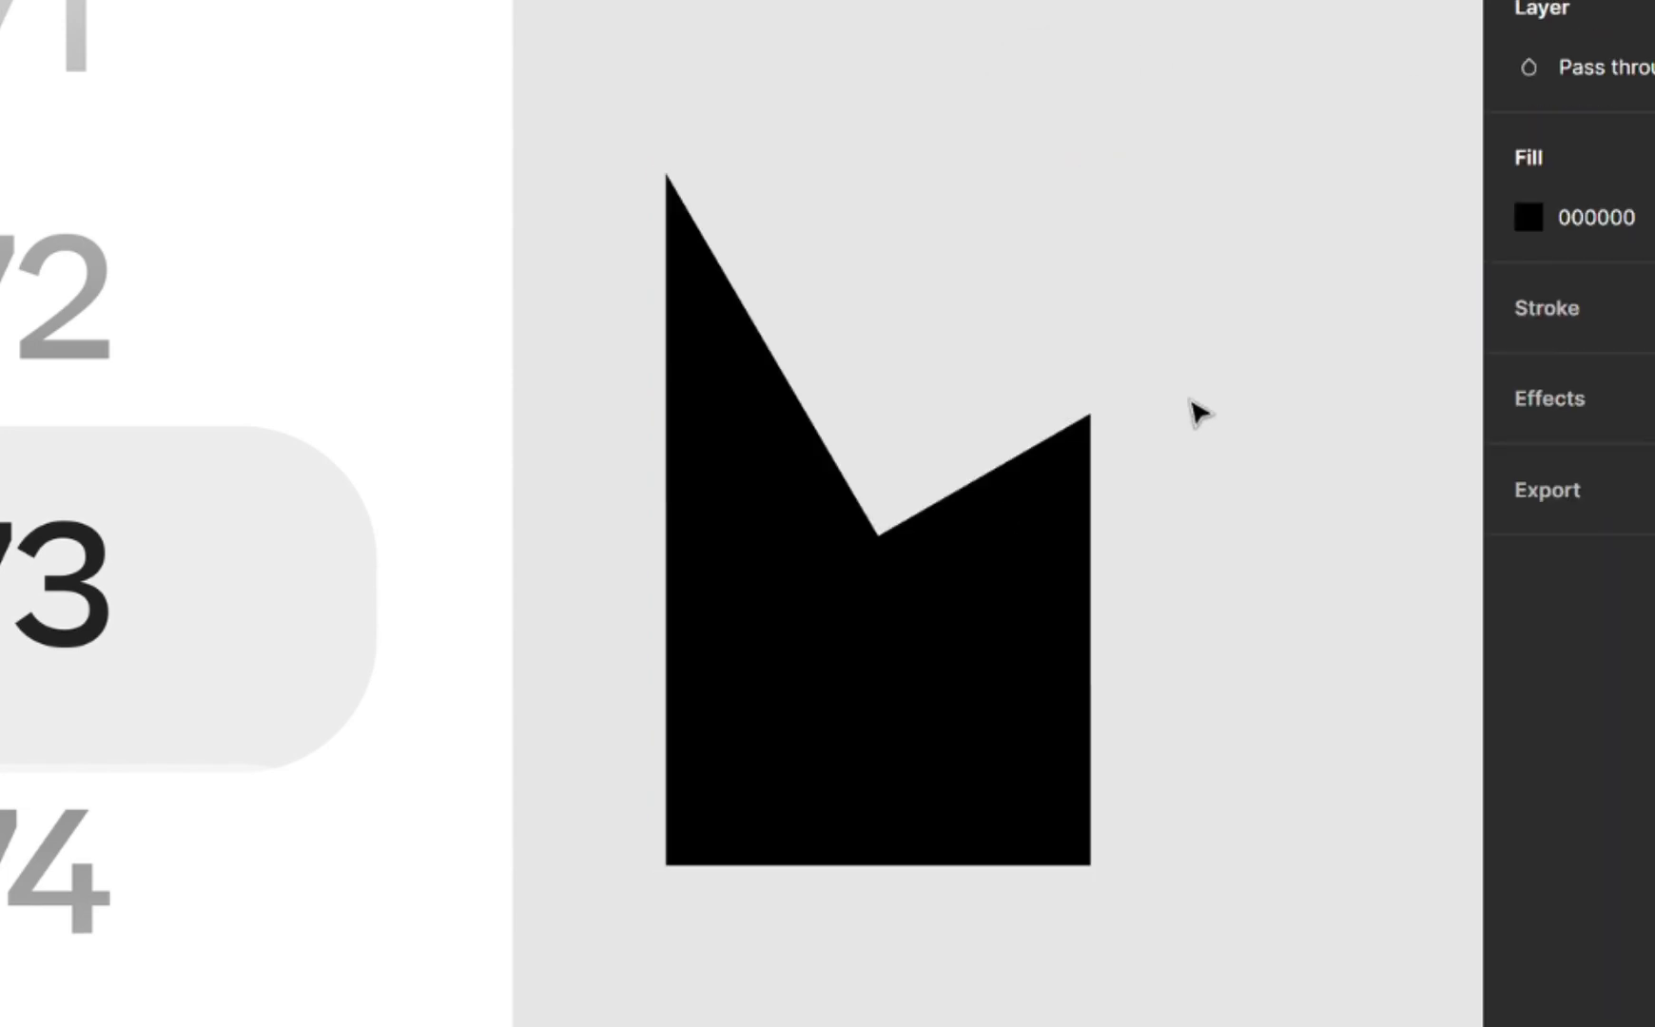
key(shift+v)
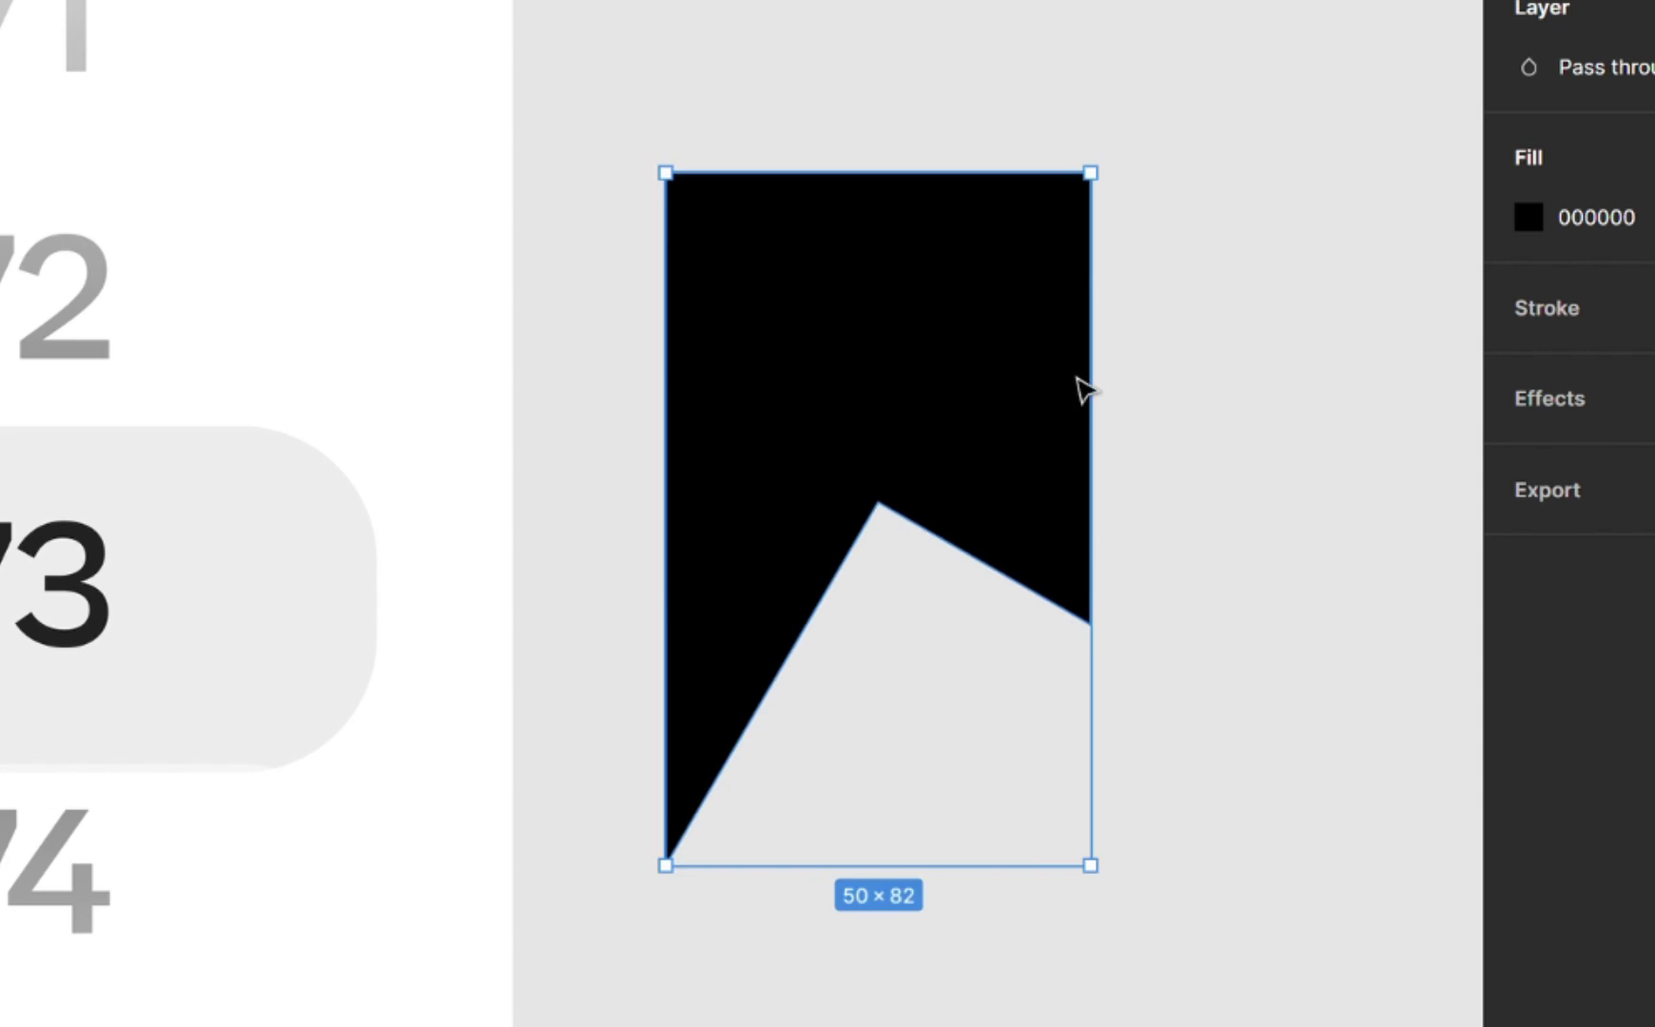
- Delete the black notched shape beside the sheet
key(Delete)
scroll(967, 467, down, 5)
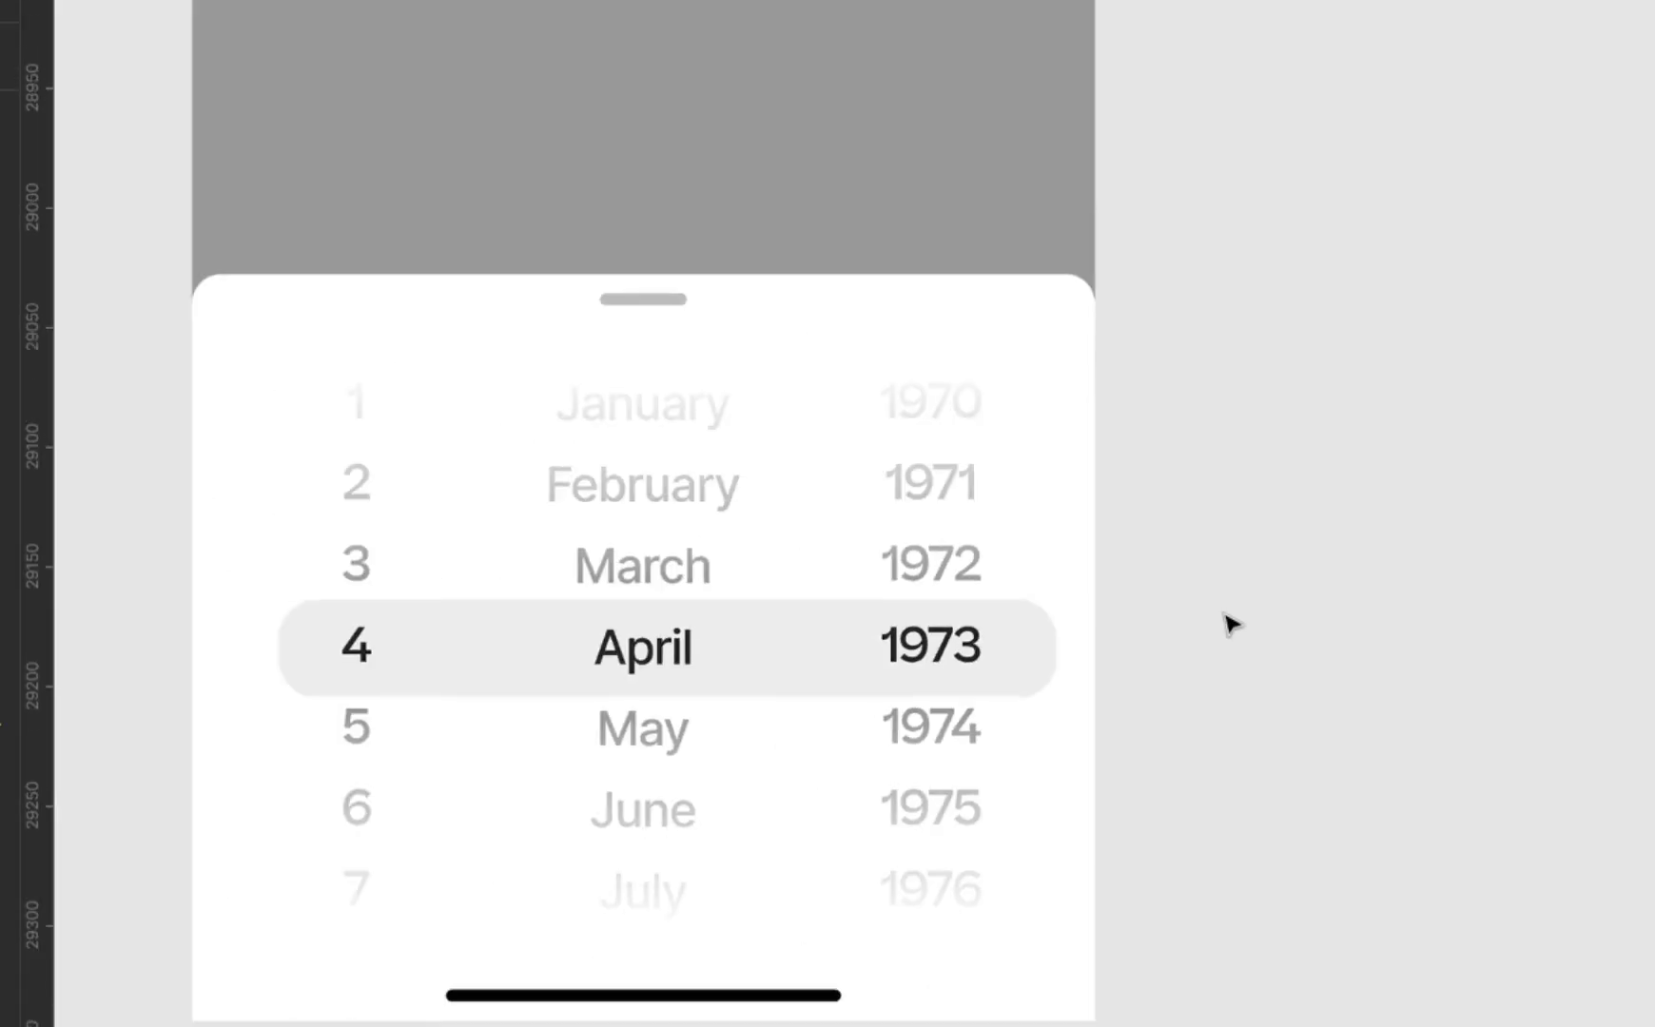
- Shift the grey selection highlight bar left so it is centred horizontally across the date picker
key(ctrl+z)
key(ctrl+z)
key(ctrl+z)
key(shift+Left)
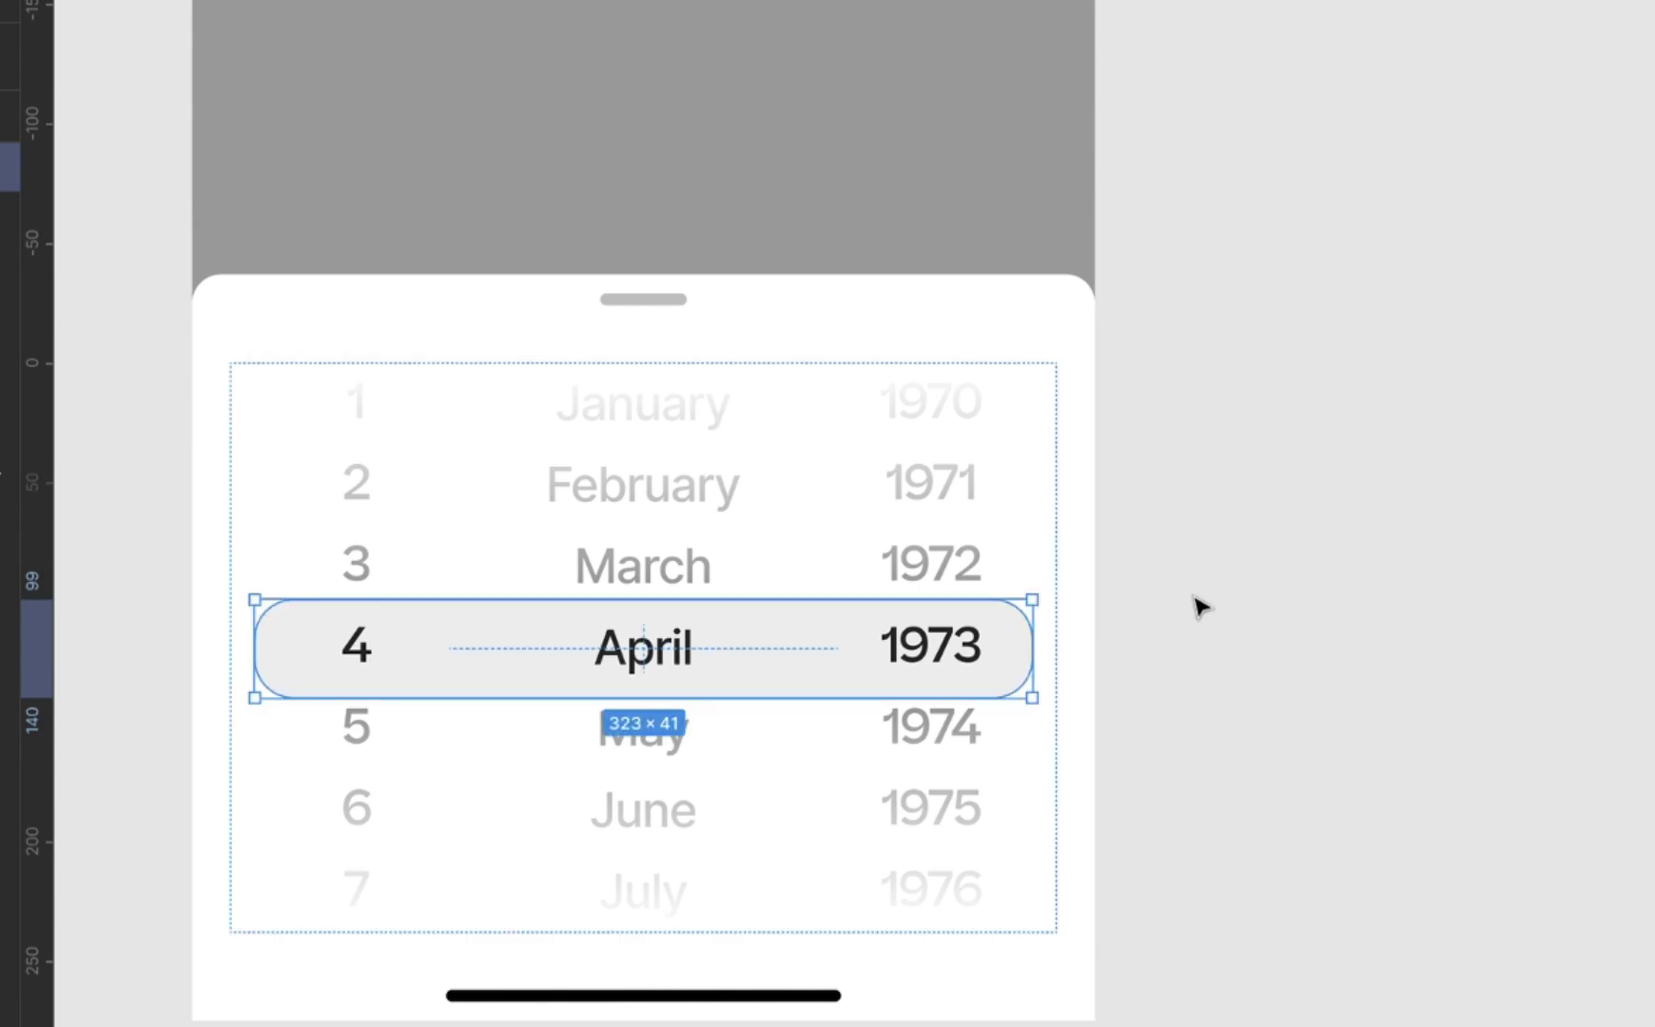
click(1300, 627)
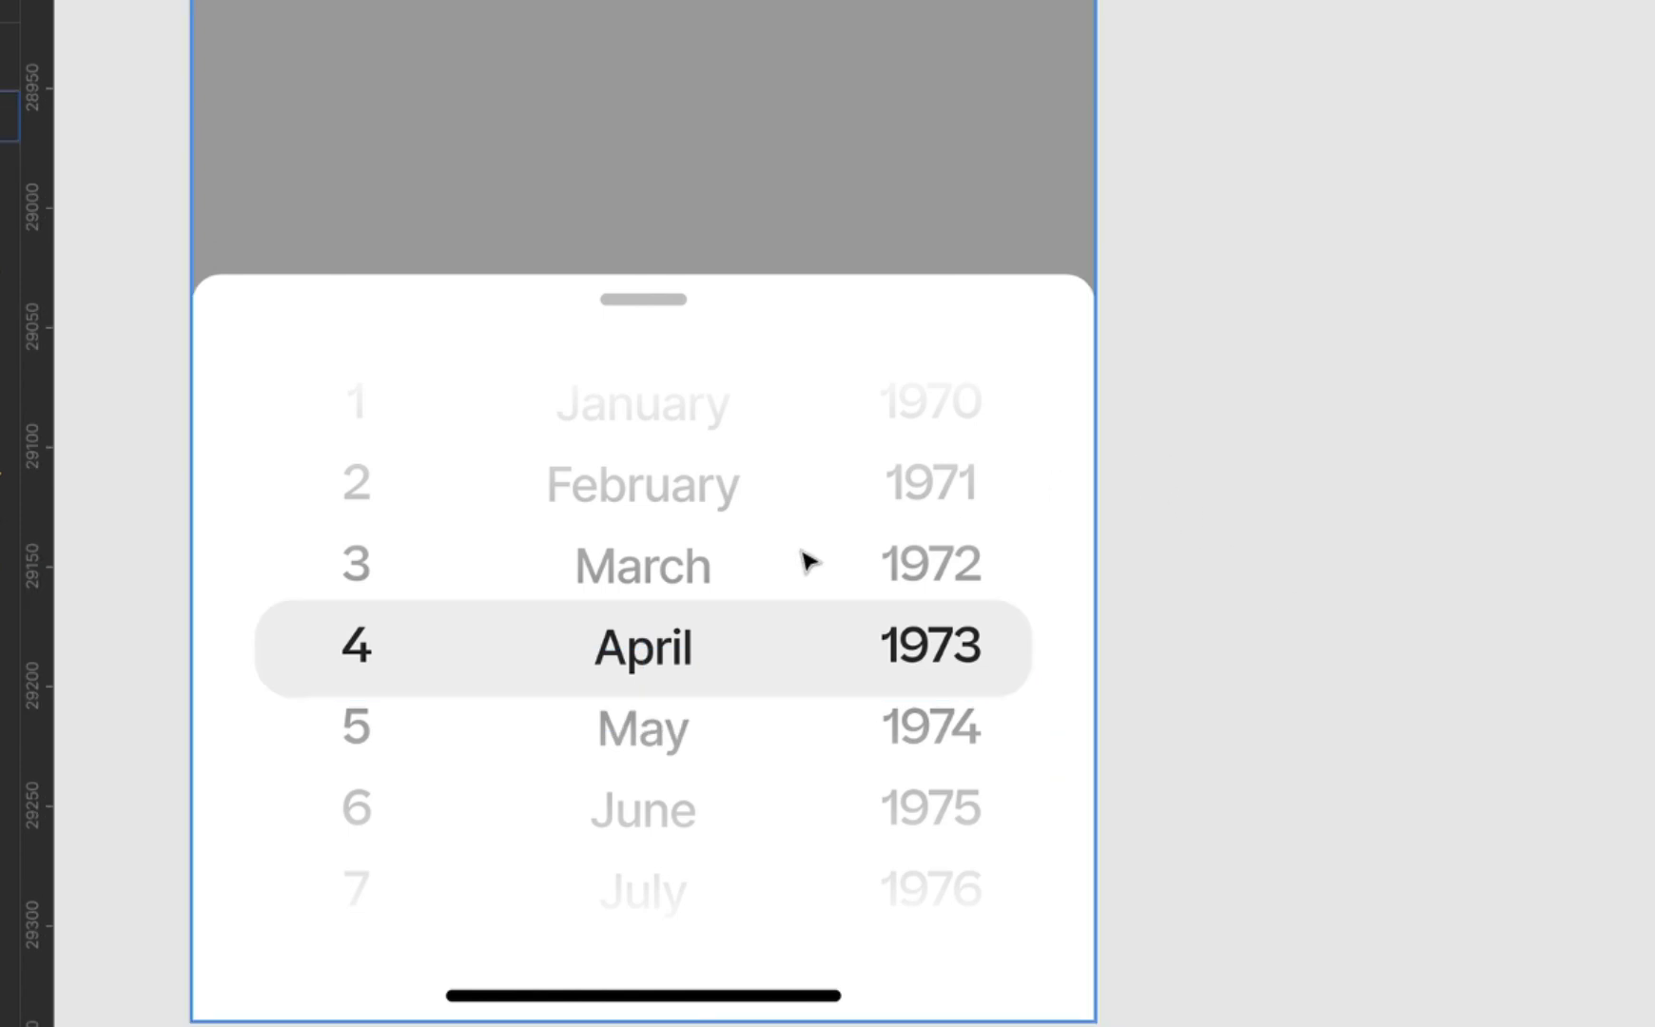
- Set the scroll overflow of the day, month and year column frames to Vertical
key(ctrl)
click(674, 659)
double_click(674, 659)
double_click(673, 659)
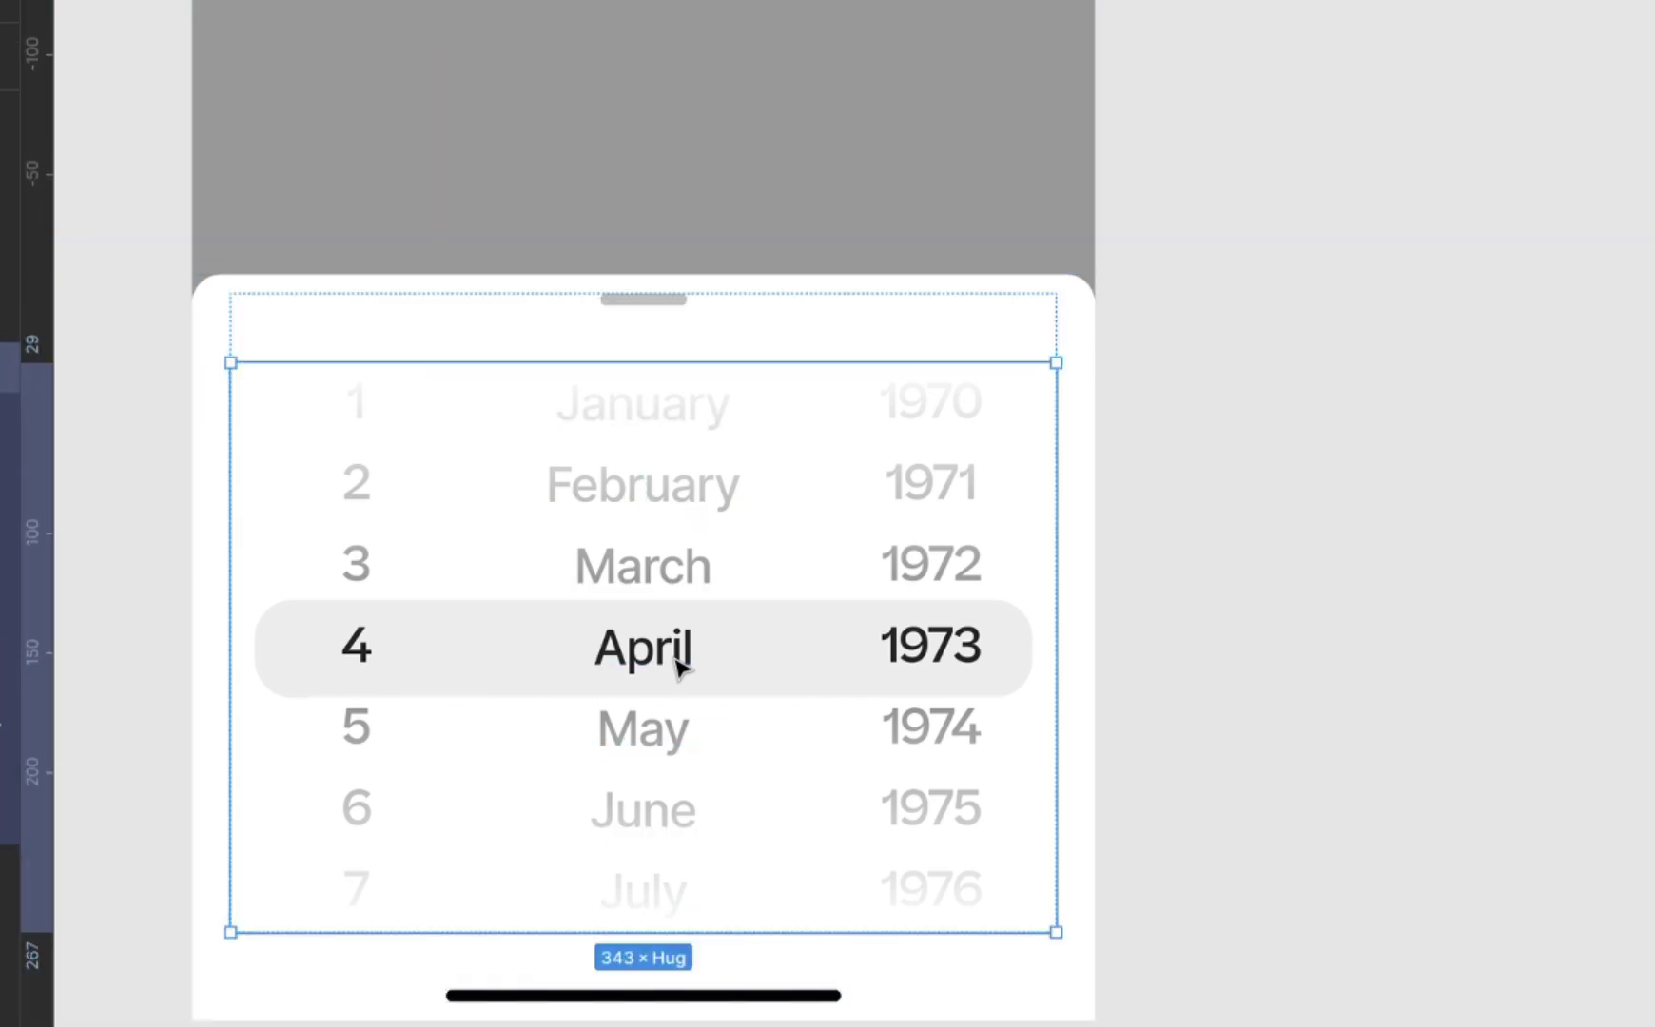
double_click(673, 659)
shift+click(355, 646)
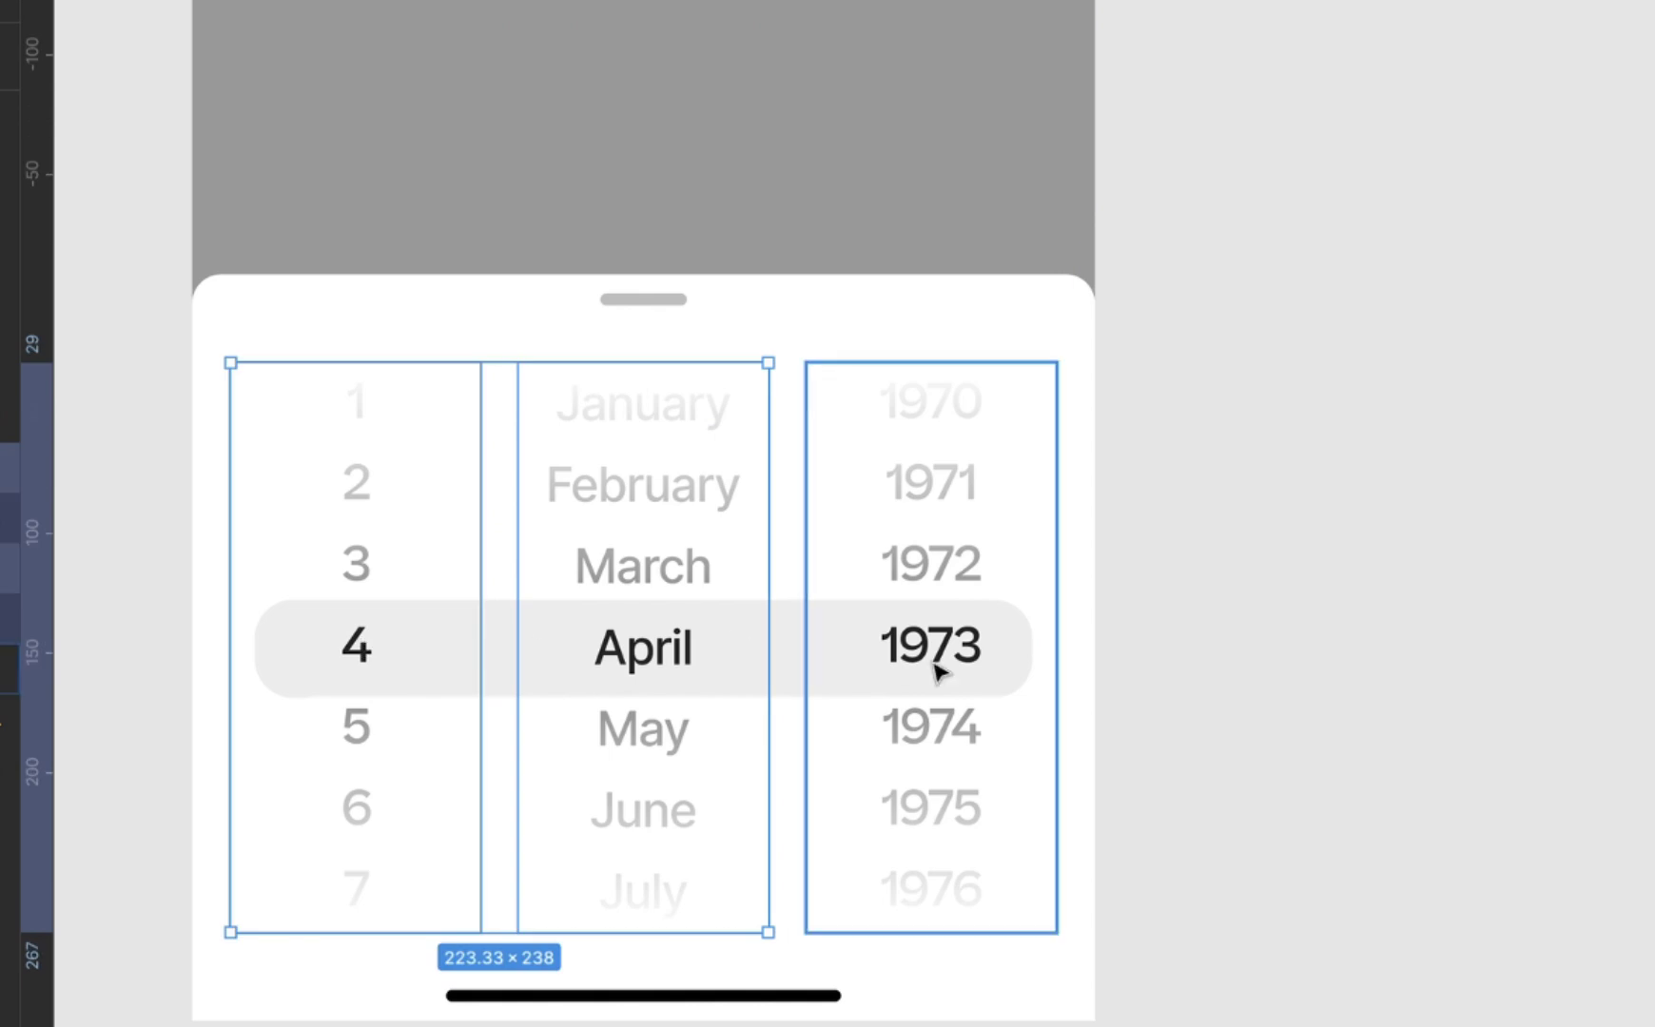
shift+click(972, 655)
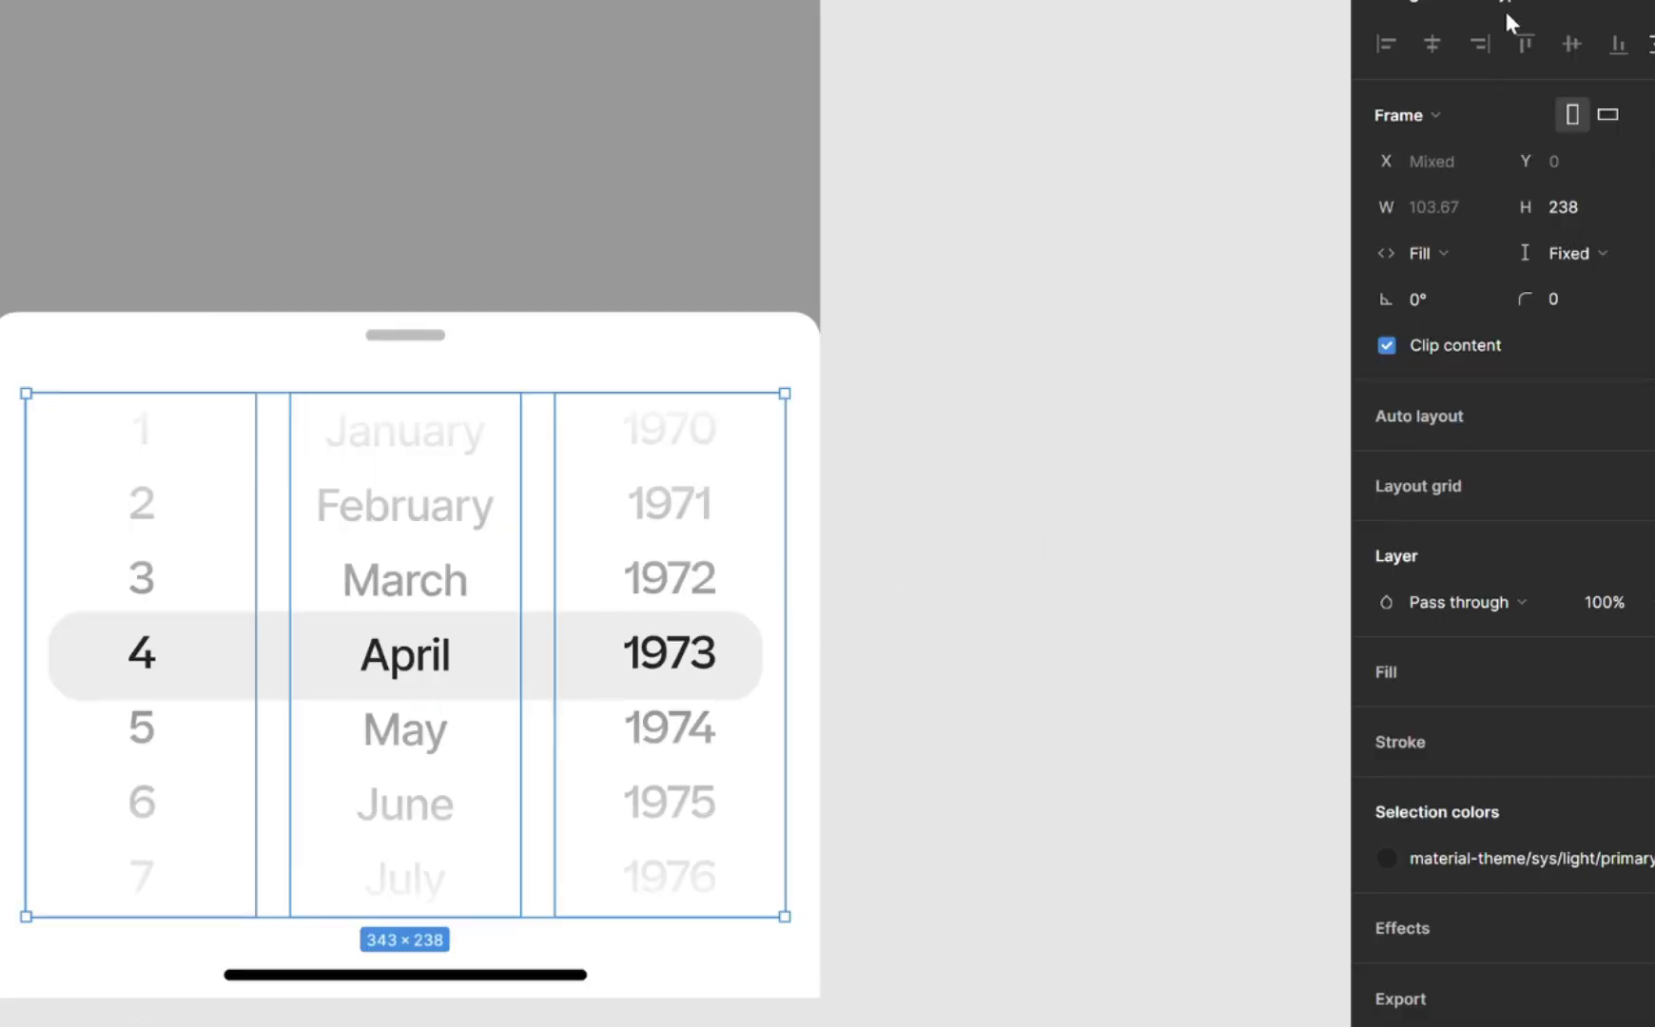
scroll(1504, 2, down, 10)
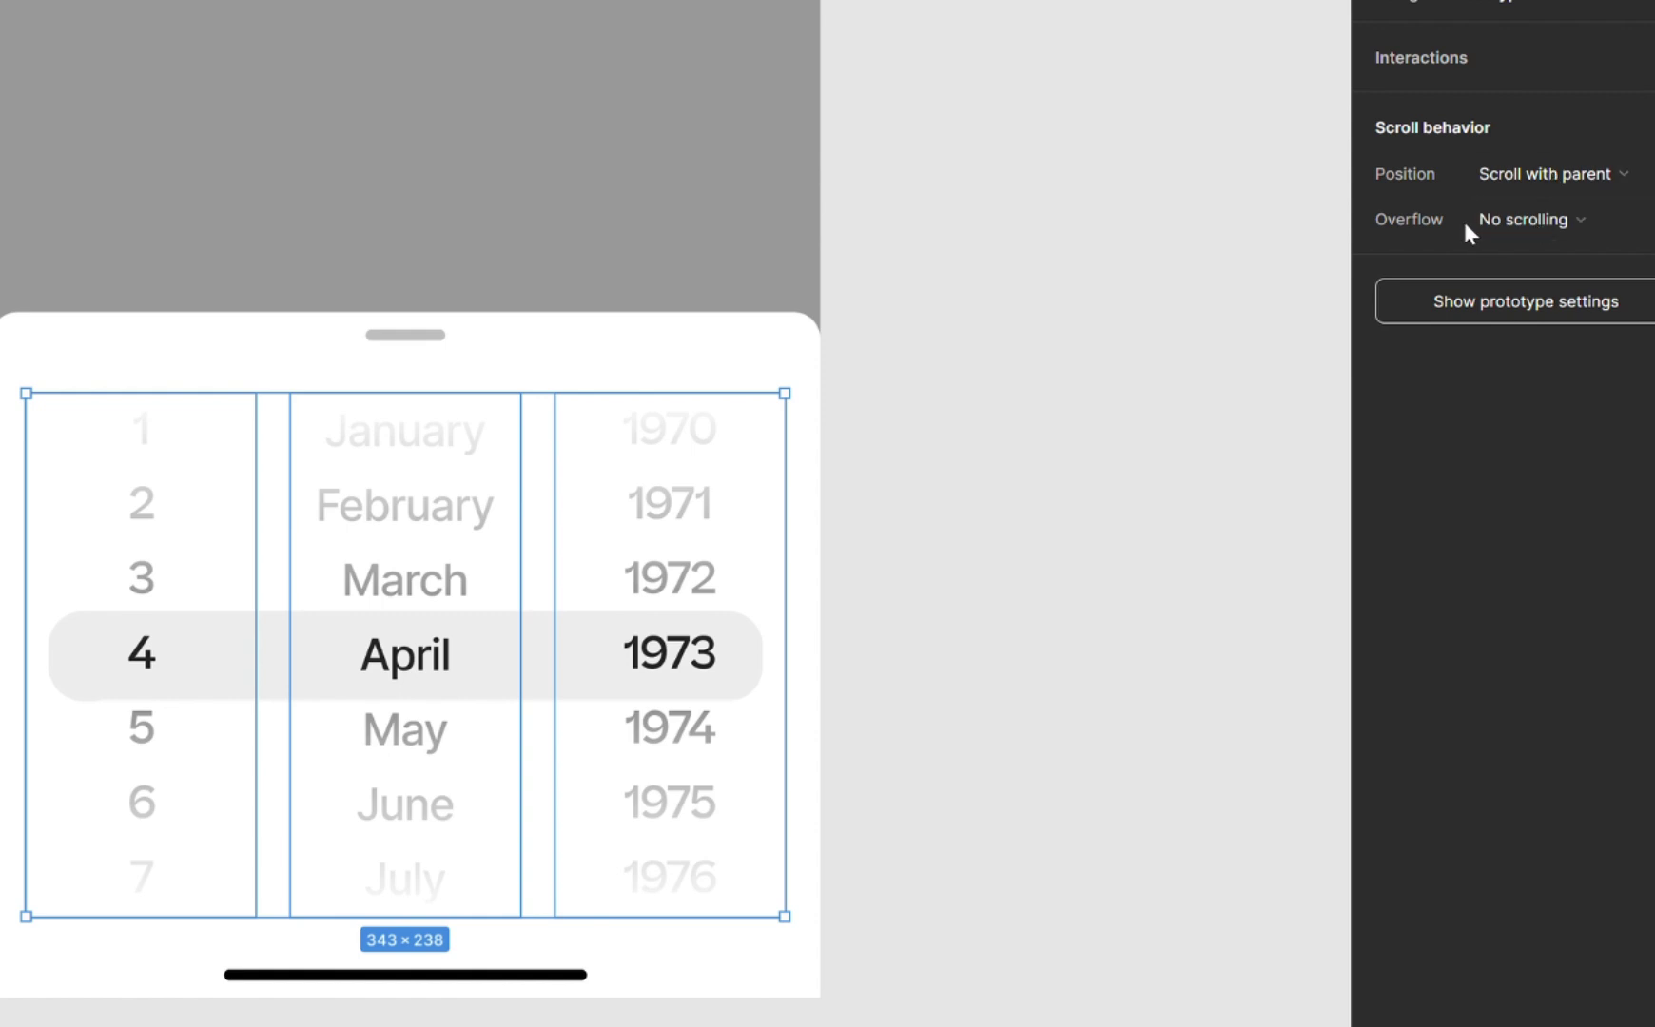
click(1542, 223)
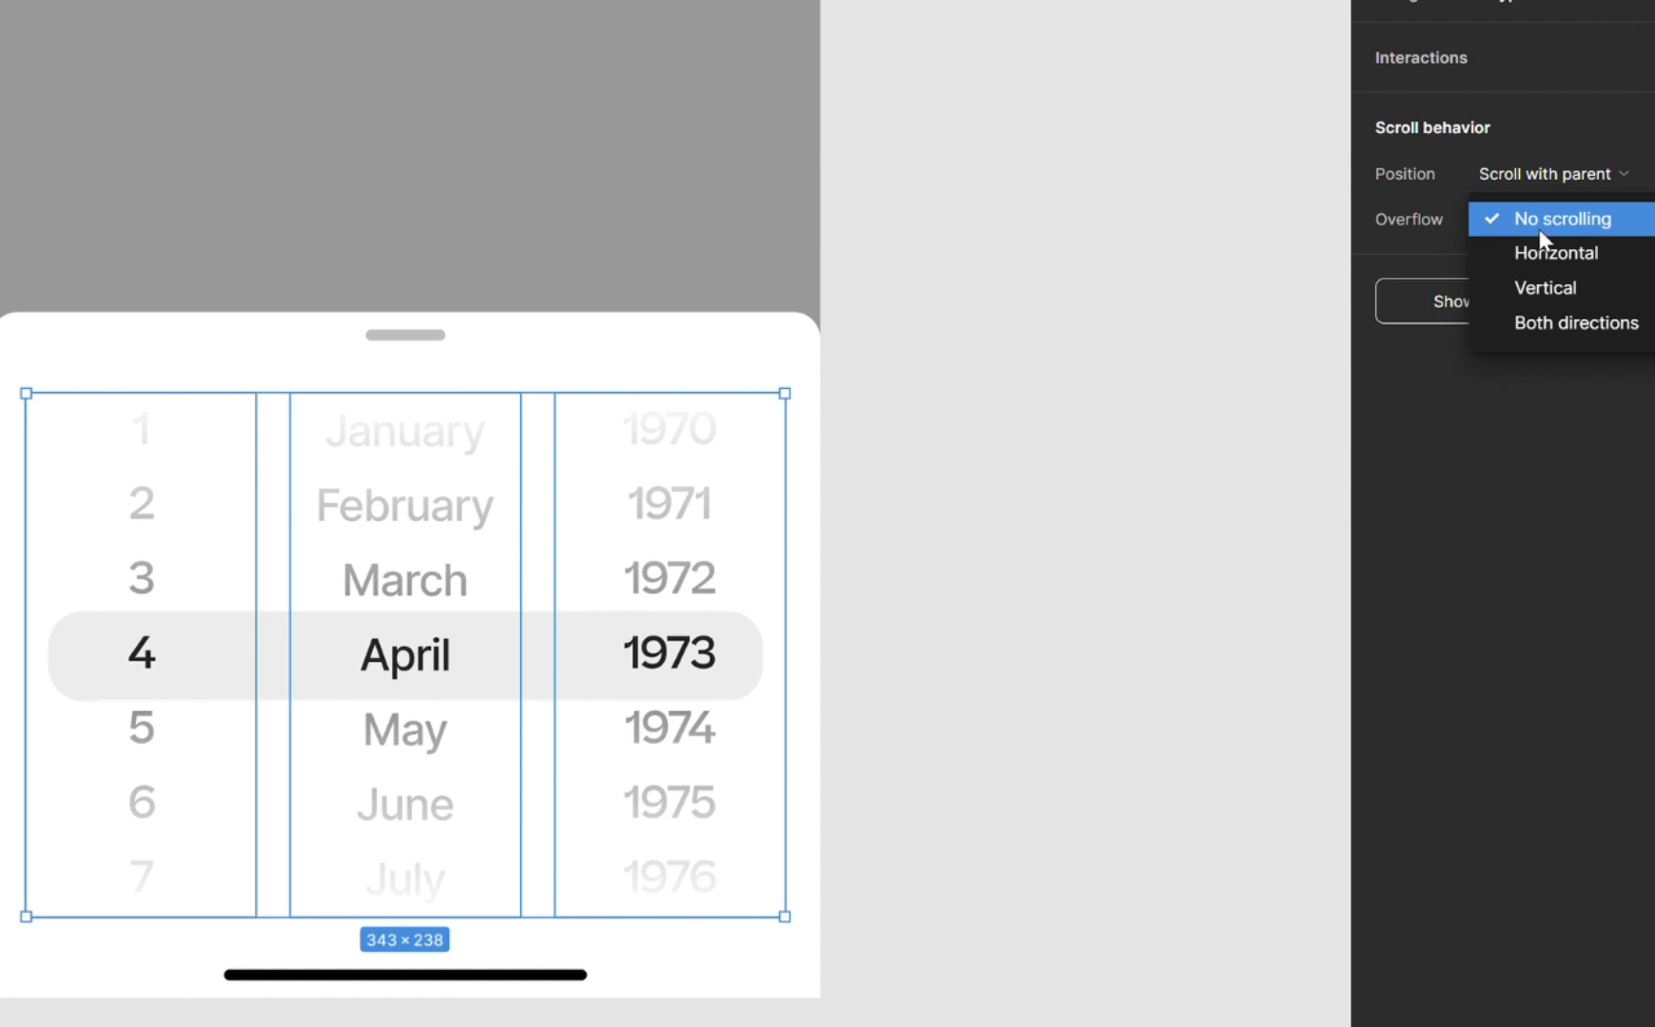
click(1547, 289)
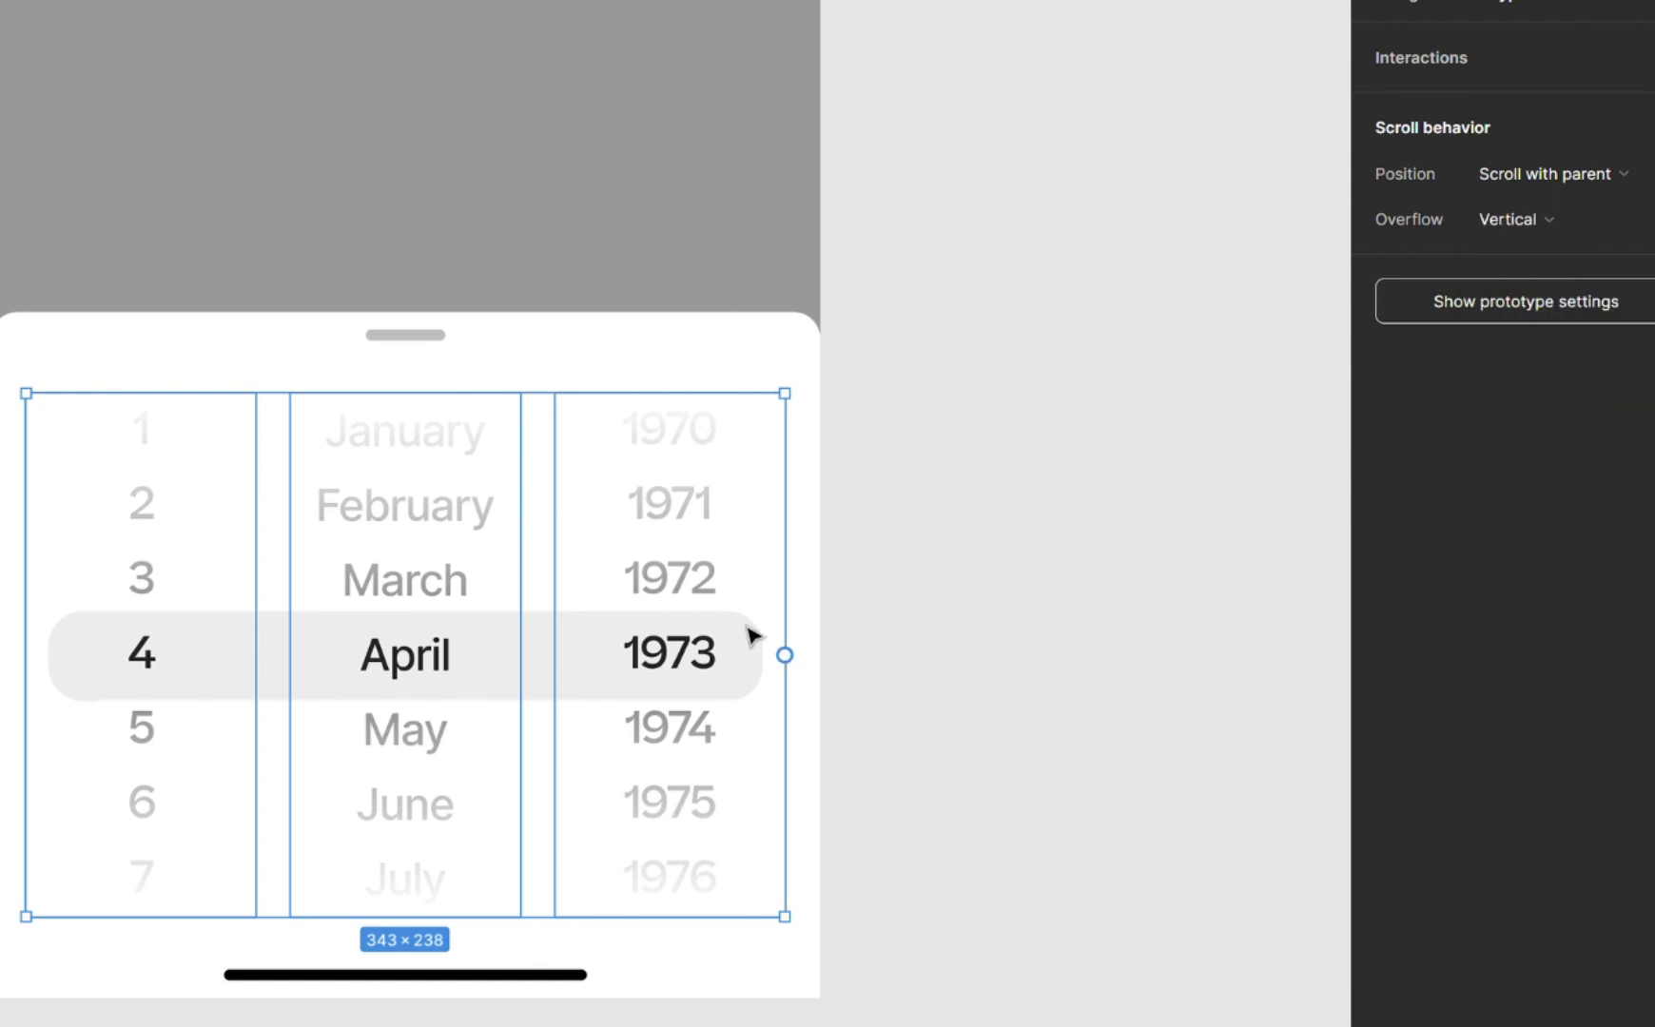
- Preview the date frame inline and test scrolling the year, month and day wheels
click(1389, 5)
click(1168, 284)
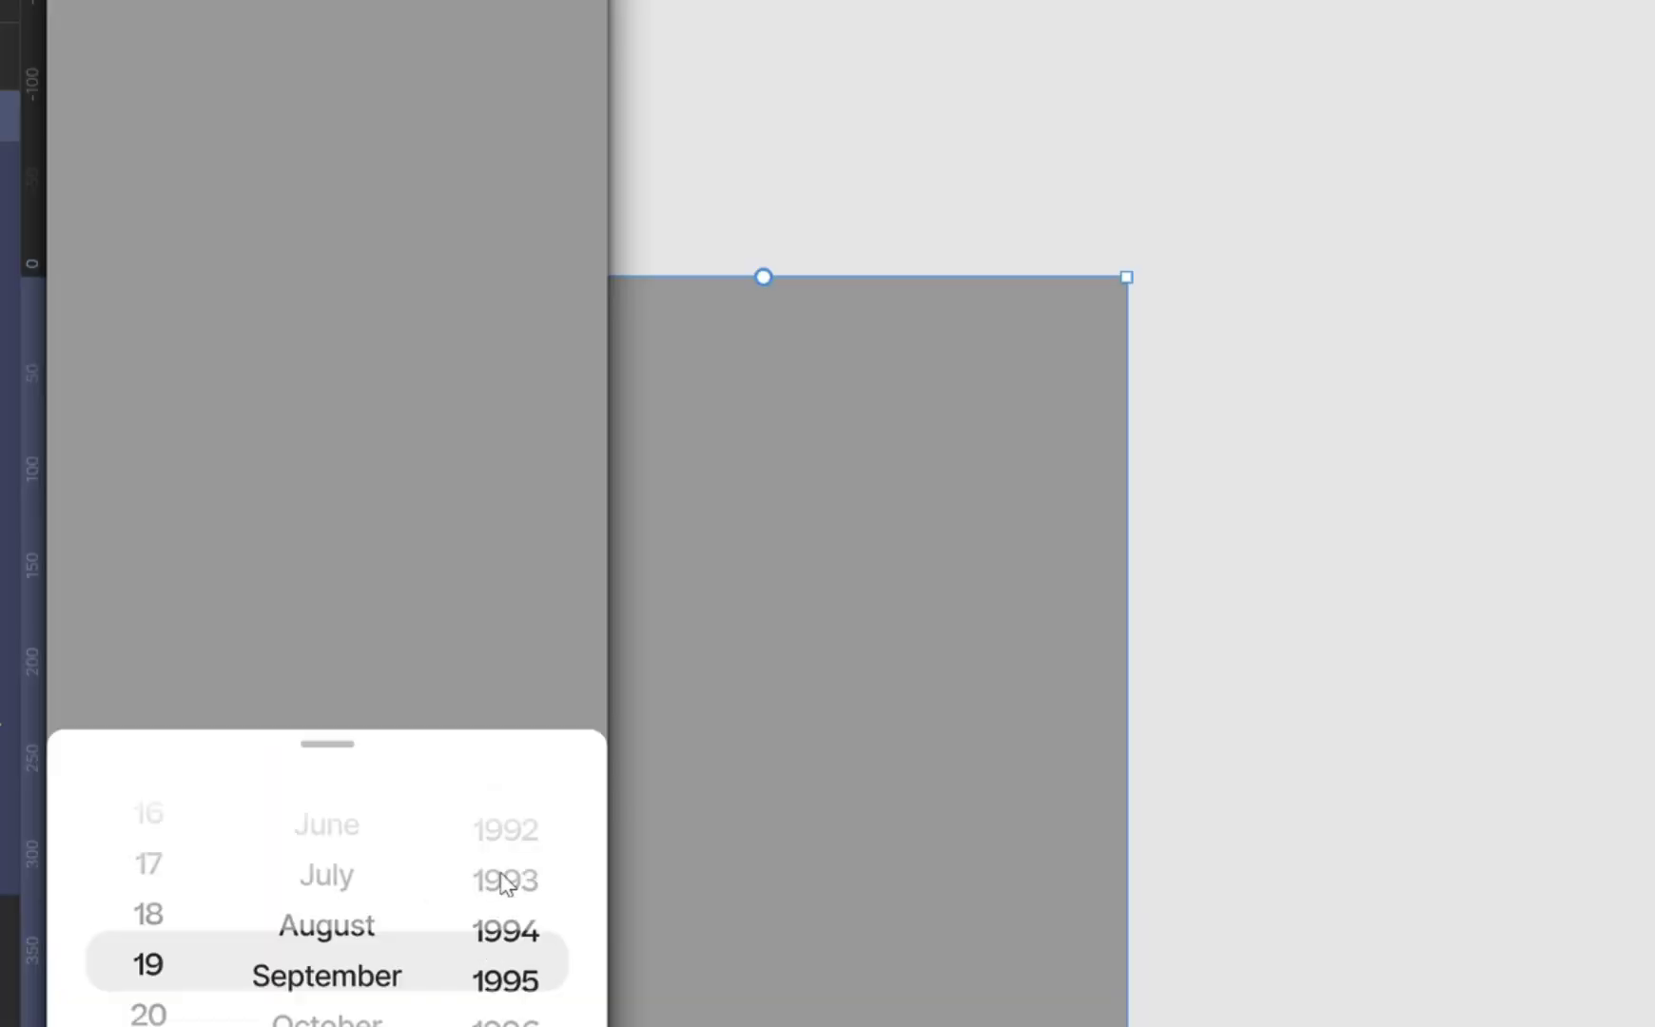
scroll(504, 883, up, 5)
scroll(366, 951, up, 10)
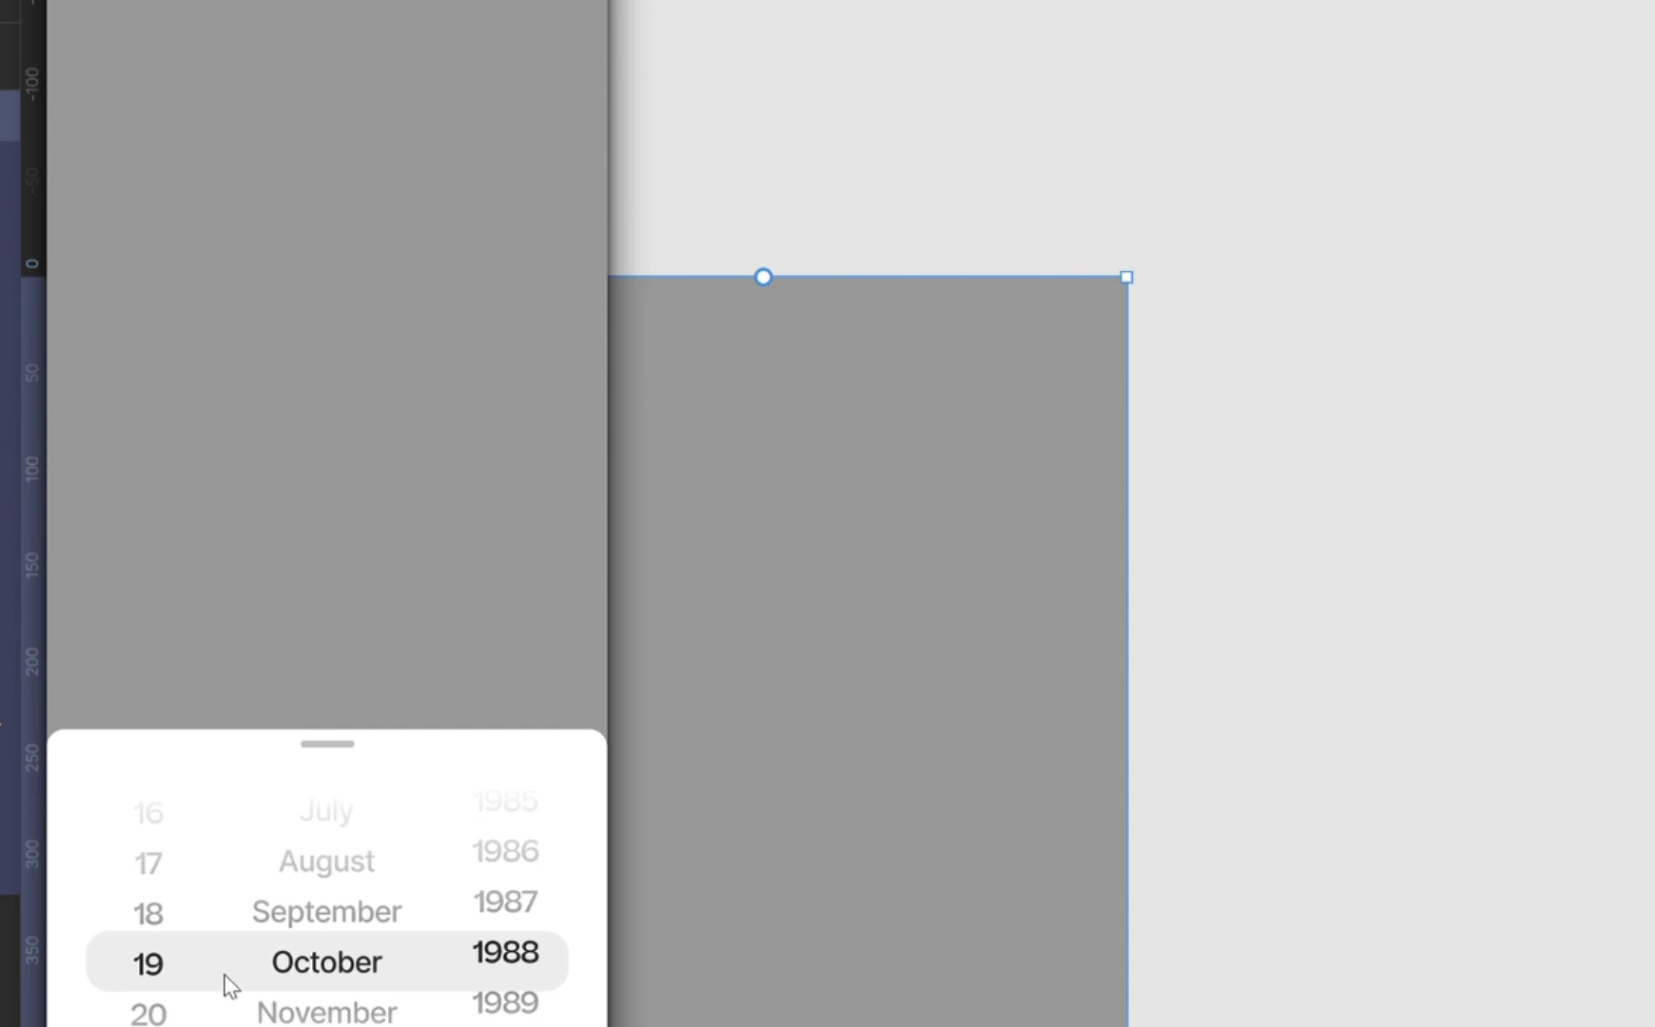
scroll(218, 970, up, 13)
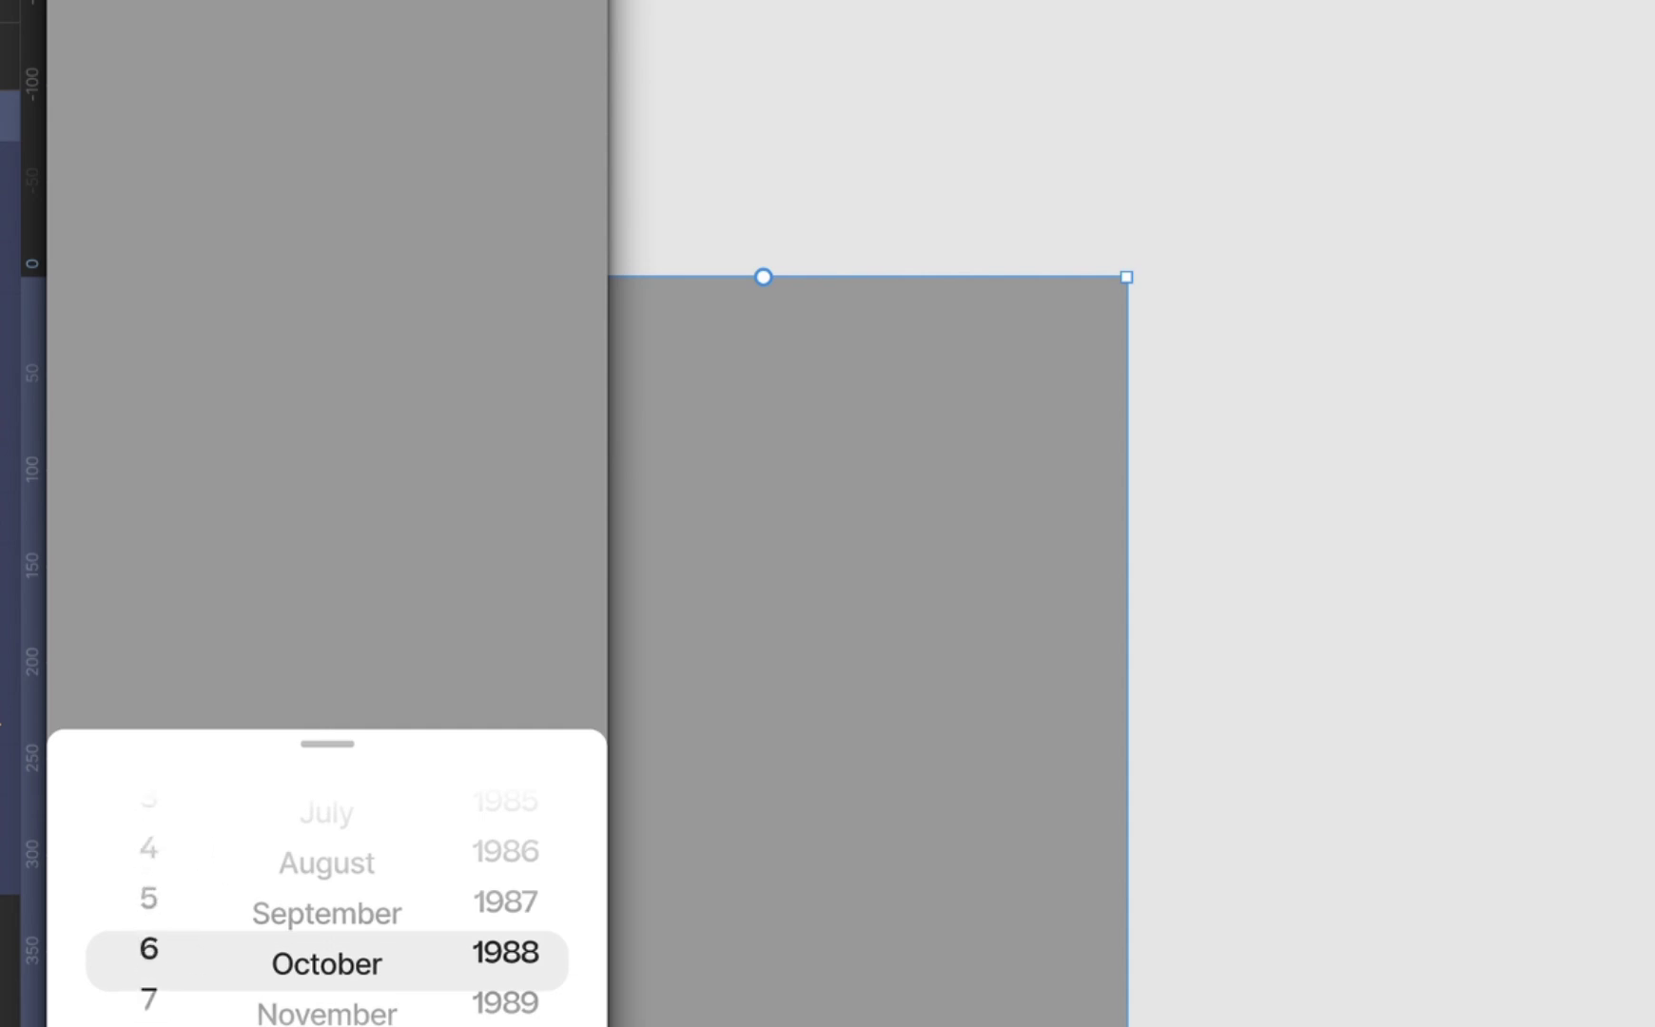
scroll(149, 961, up, 2)
scroll(326, 961, up, 3)
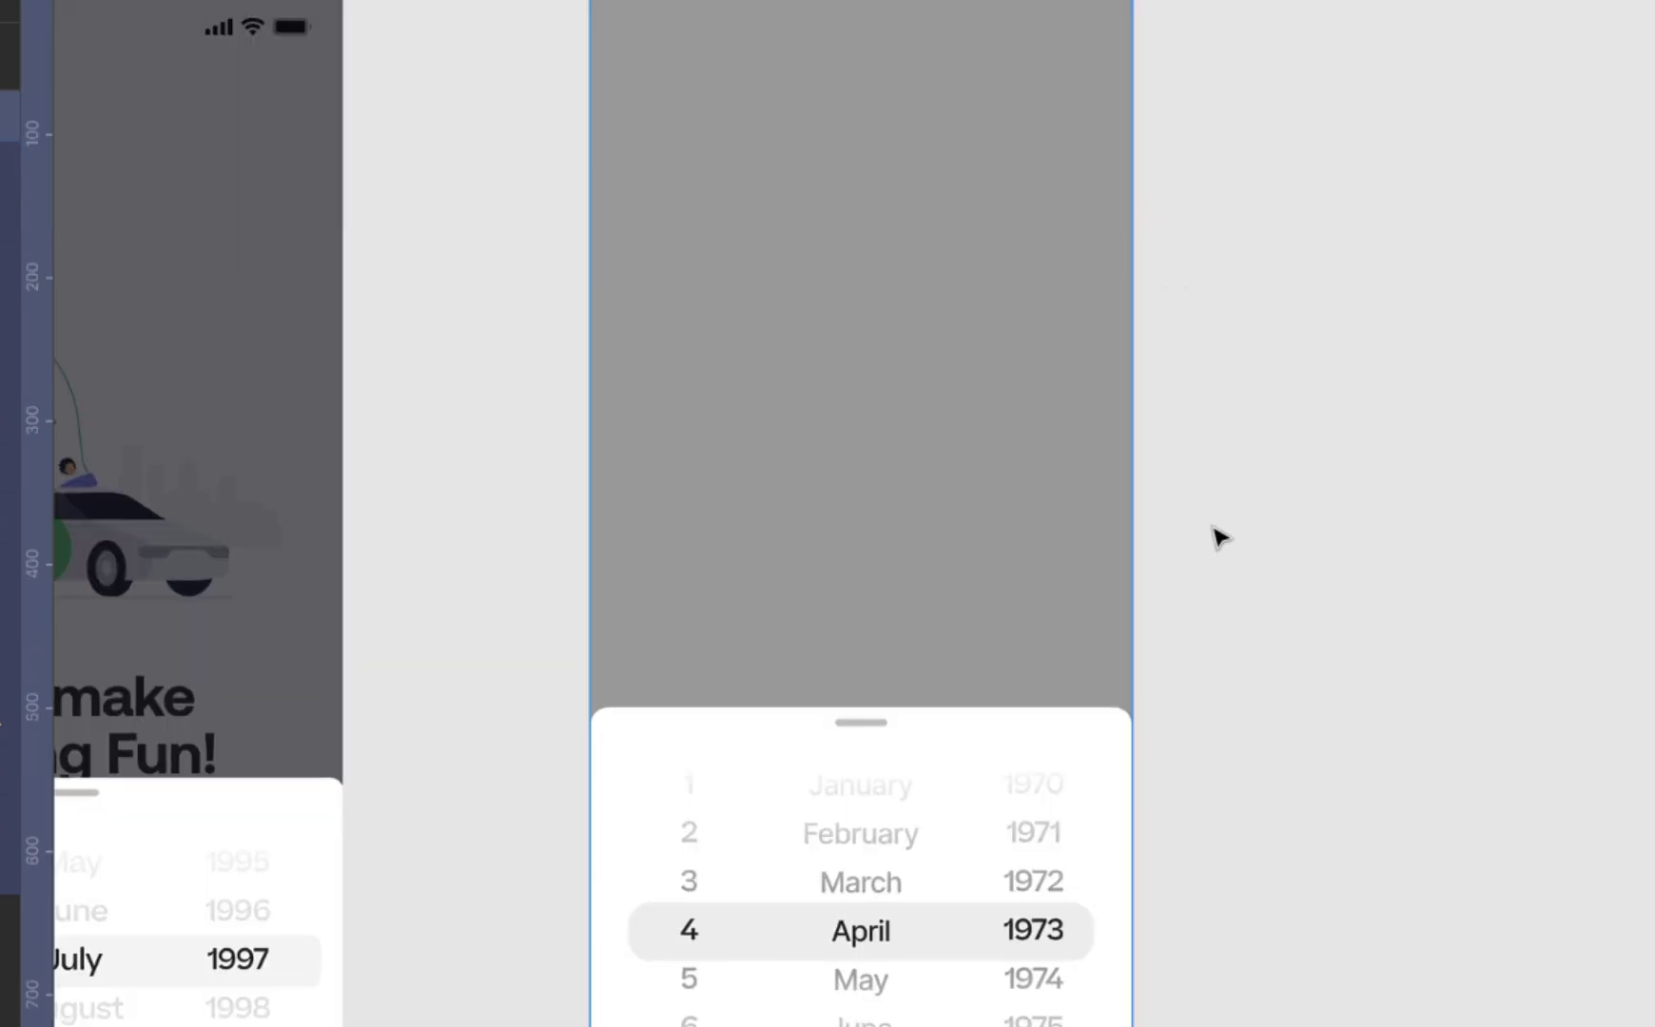
- Select the date frame and present it as a prototype
scroll(1220, 538, right, 3)
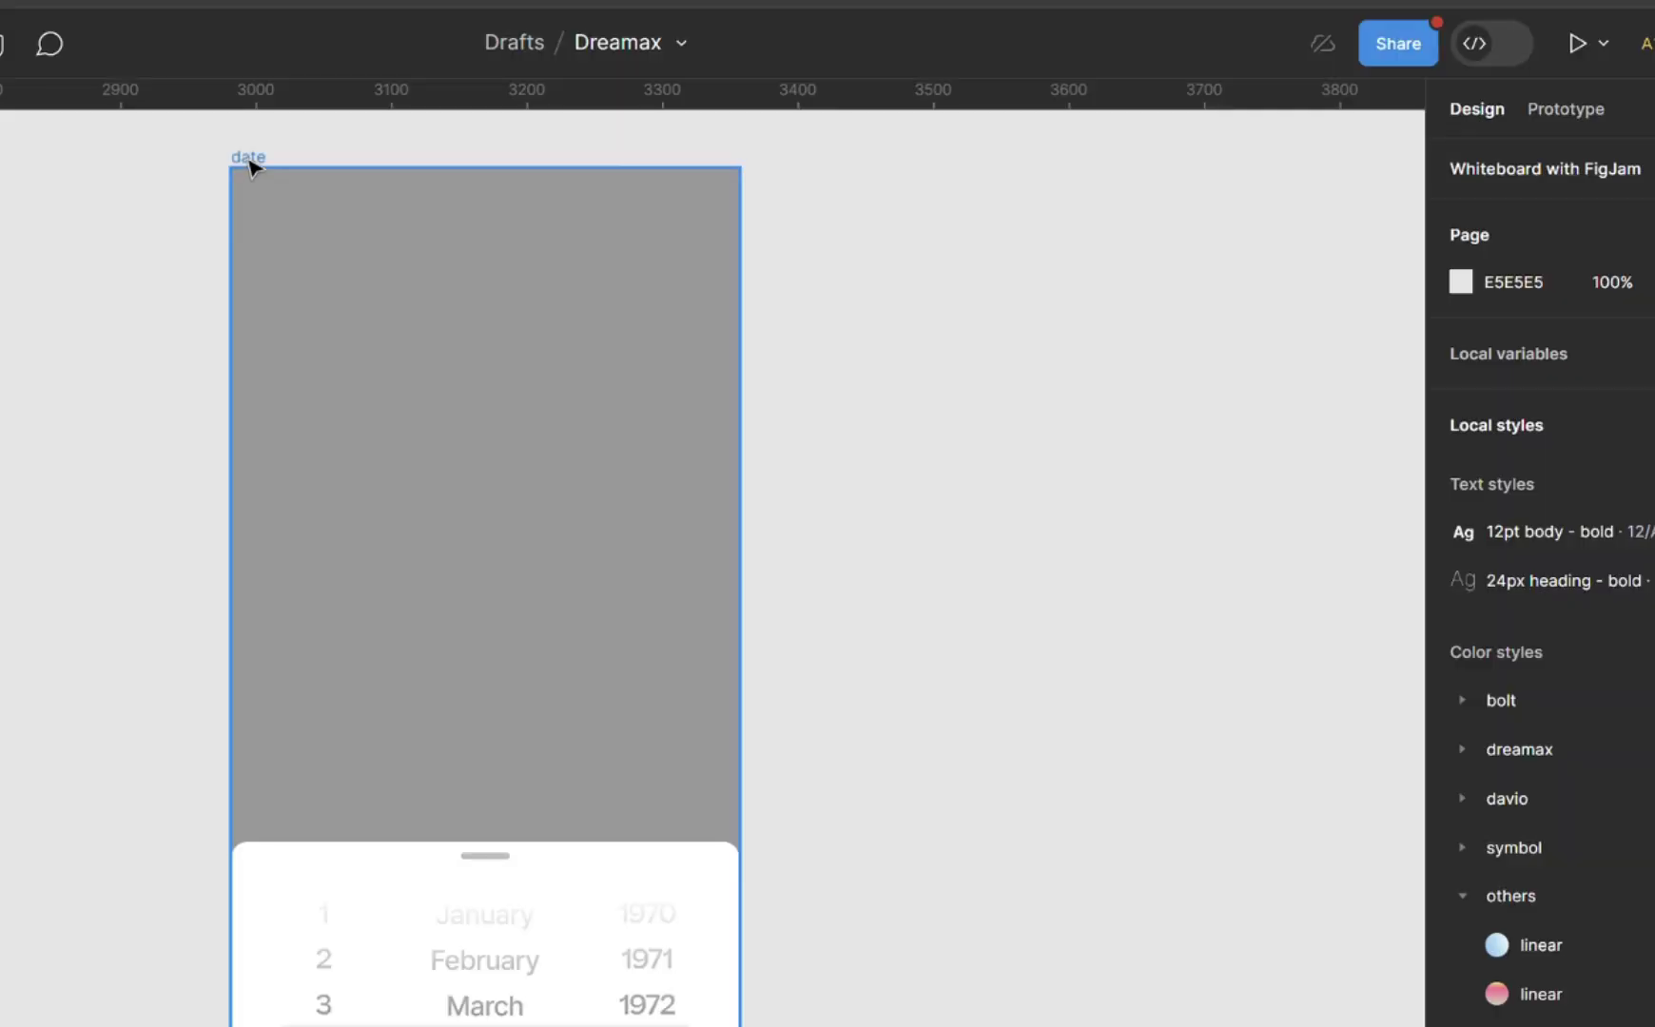
click(249, 158)
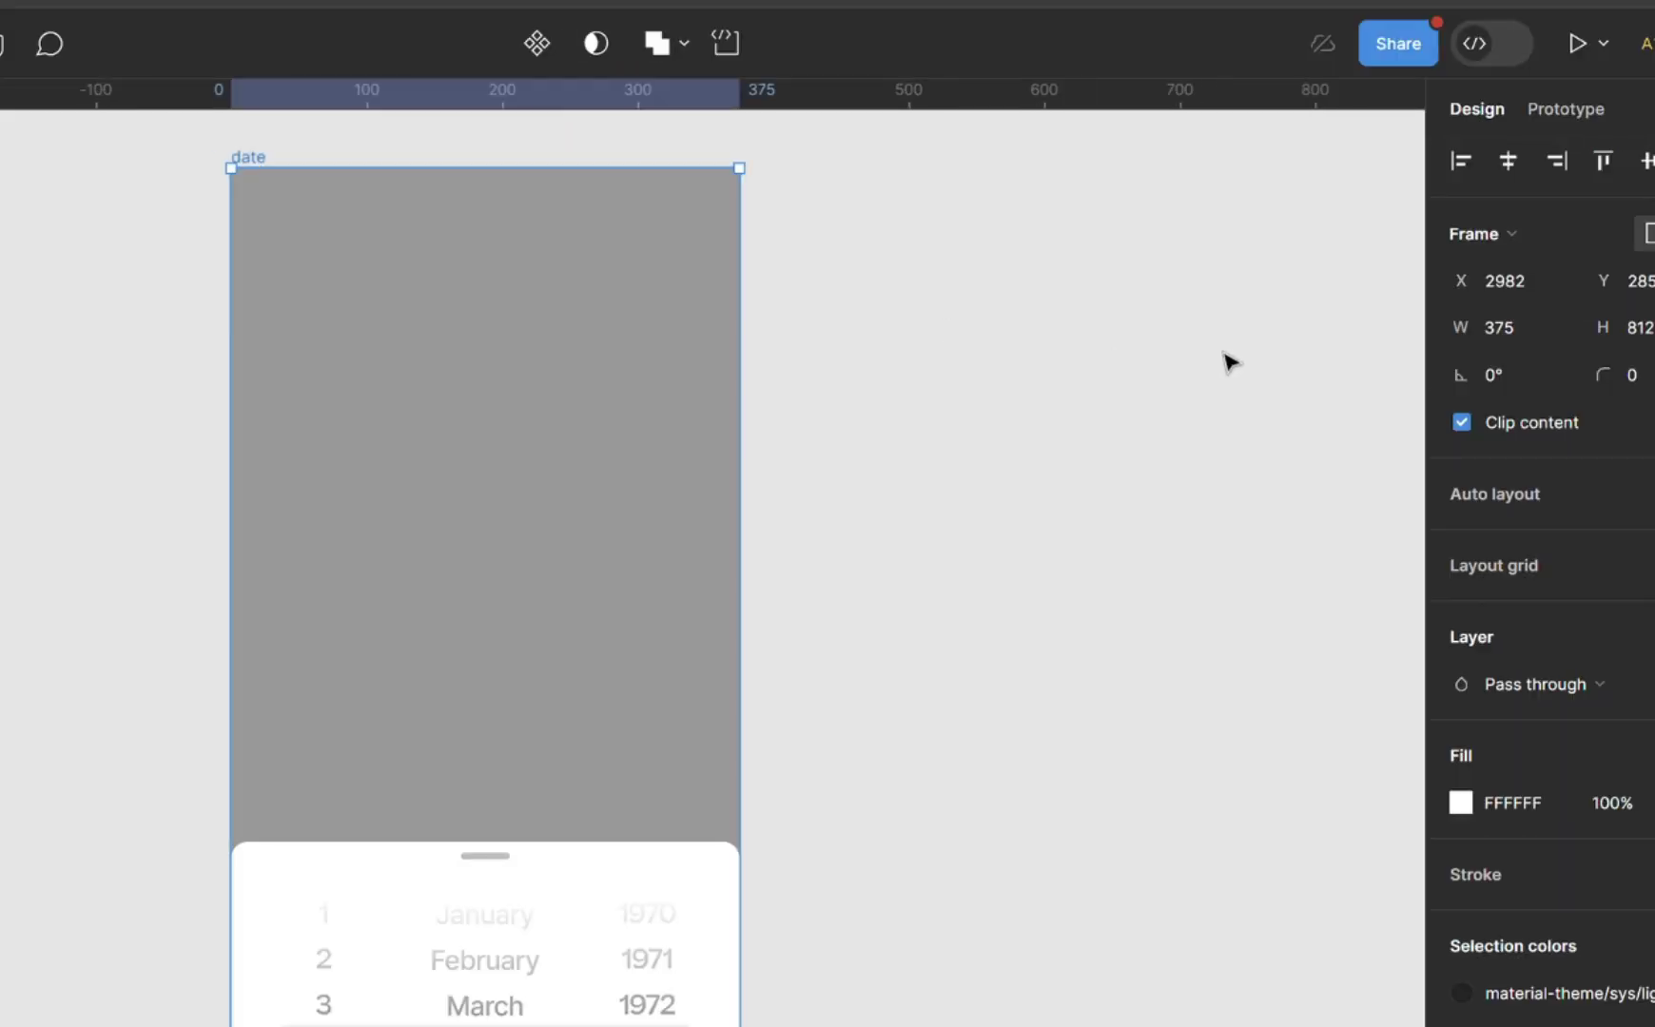
click(1574, 23)
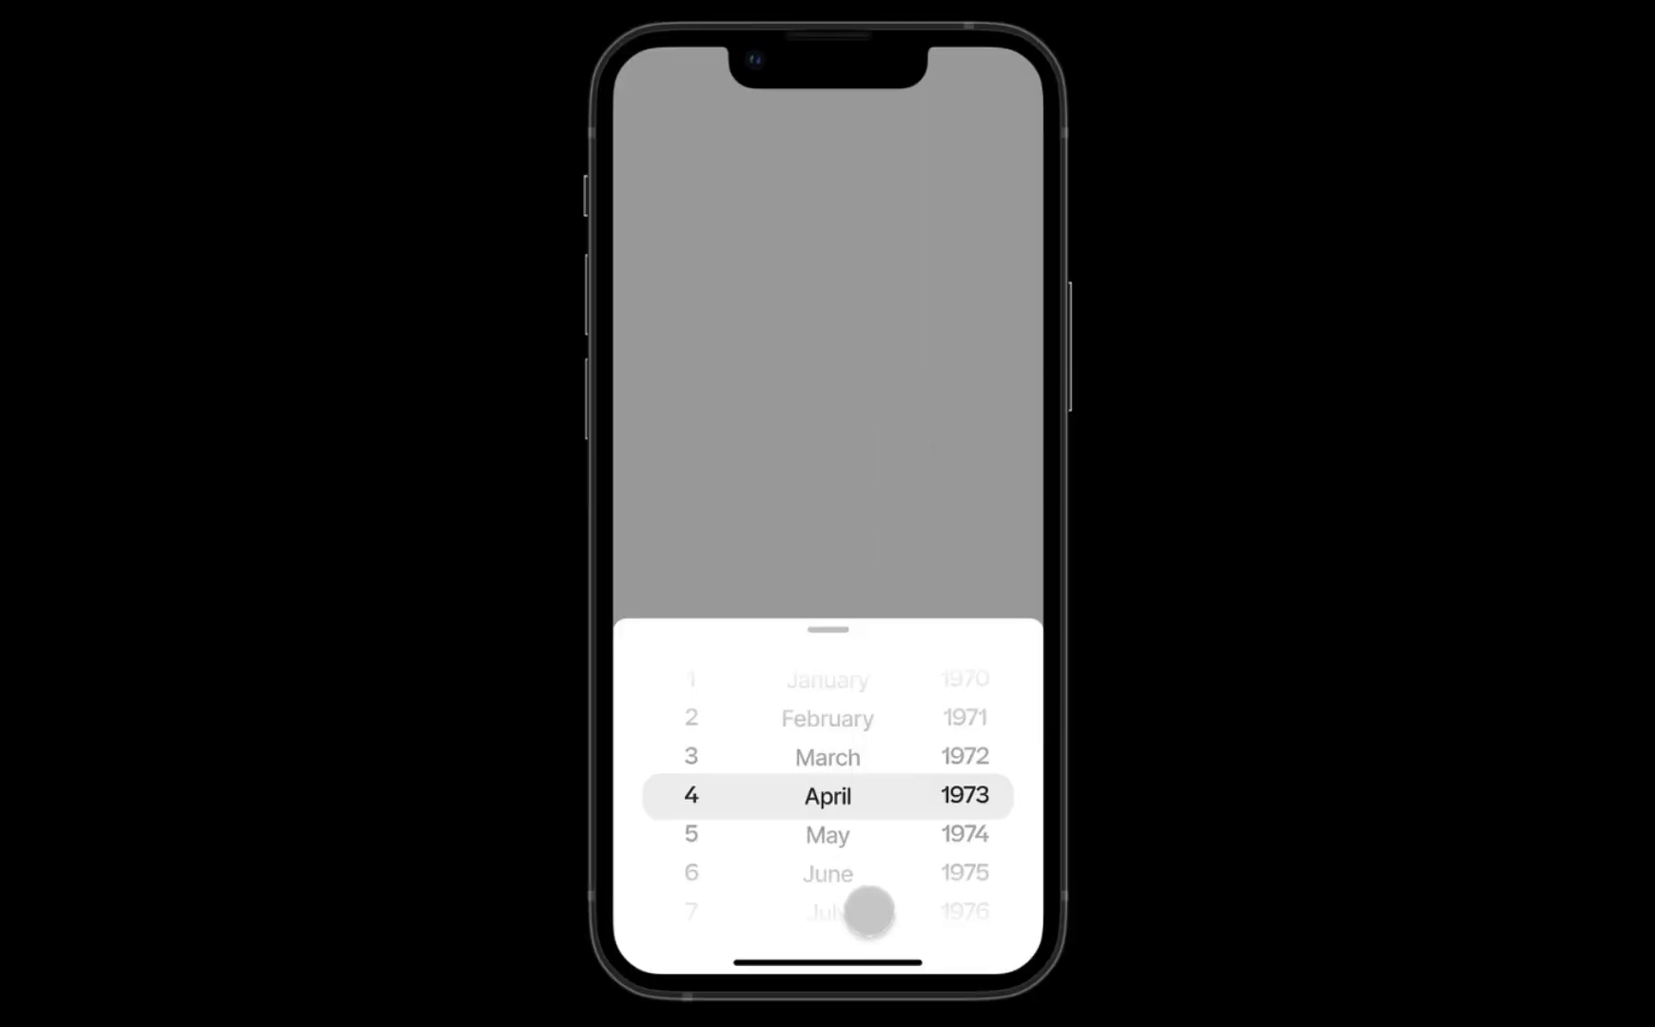
- Test the presented prototype by scrolling the month wheel to February and the year wheel to 2020
drag(869, 905, 882, 859)
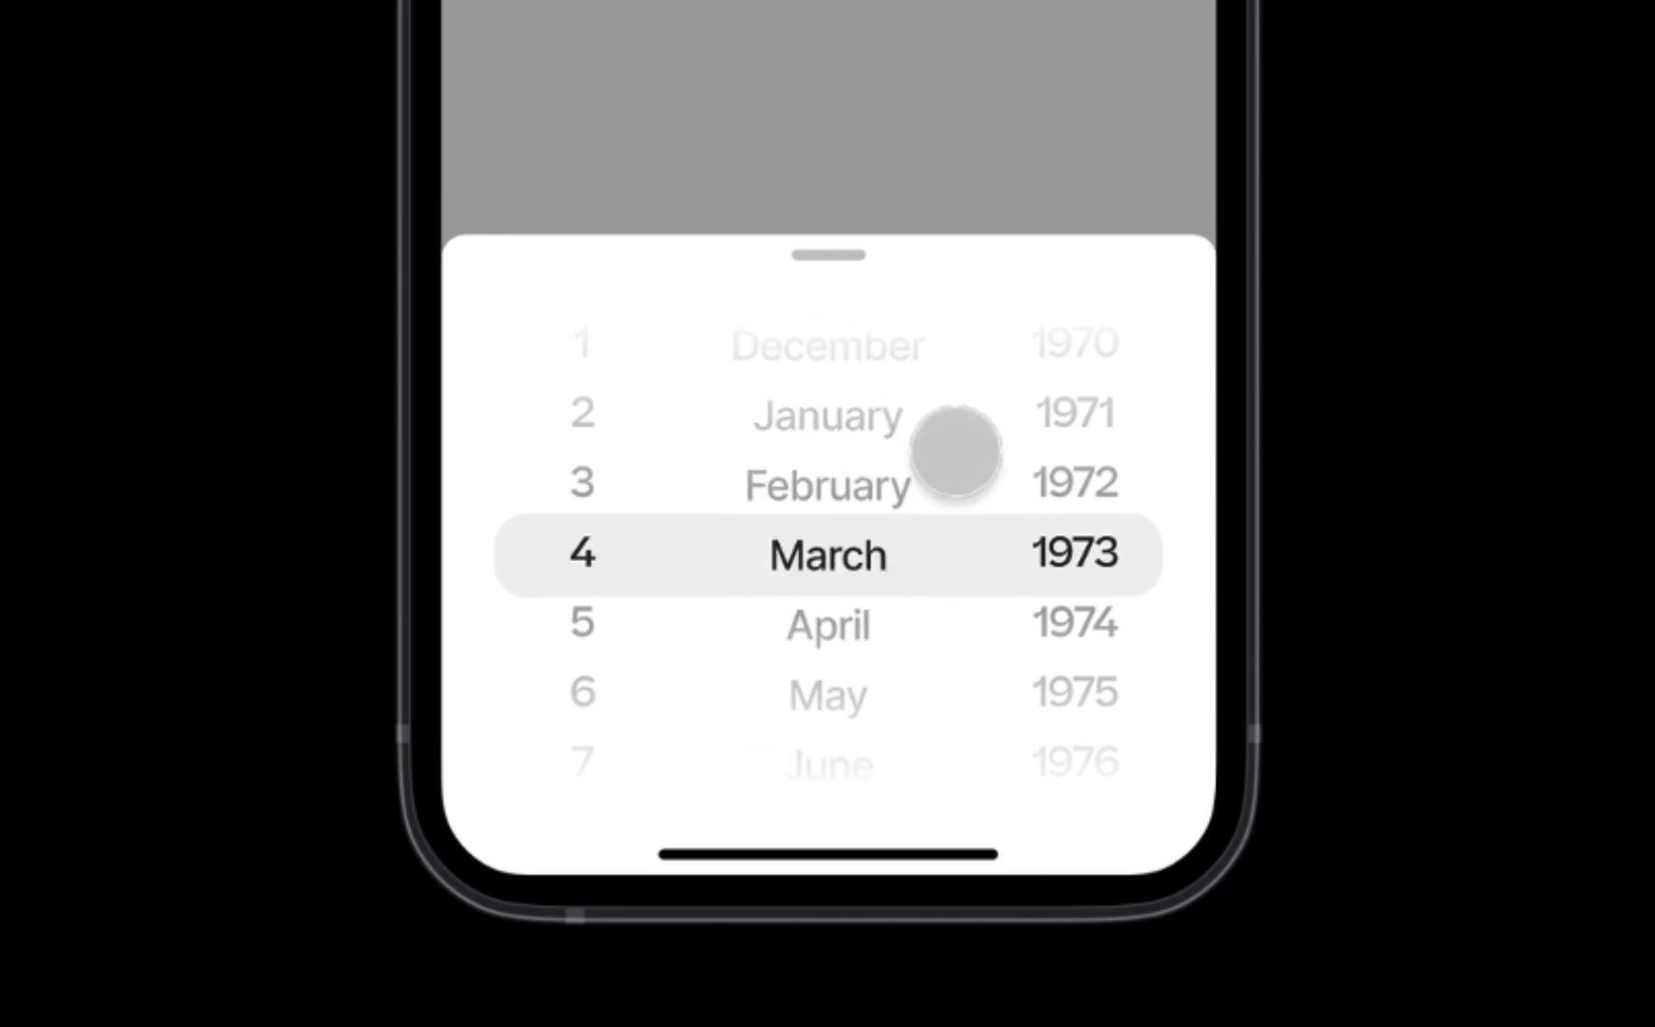
drag(956, 452, 1177, 485)
drag(1163, 739, 1165, 365)
drag(1169, 694, 1209, 394)
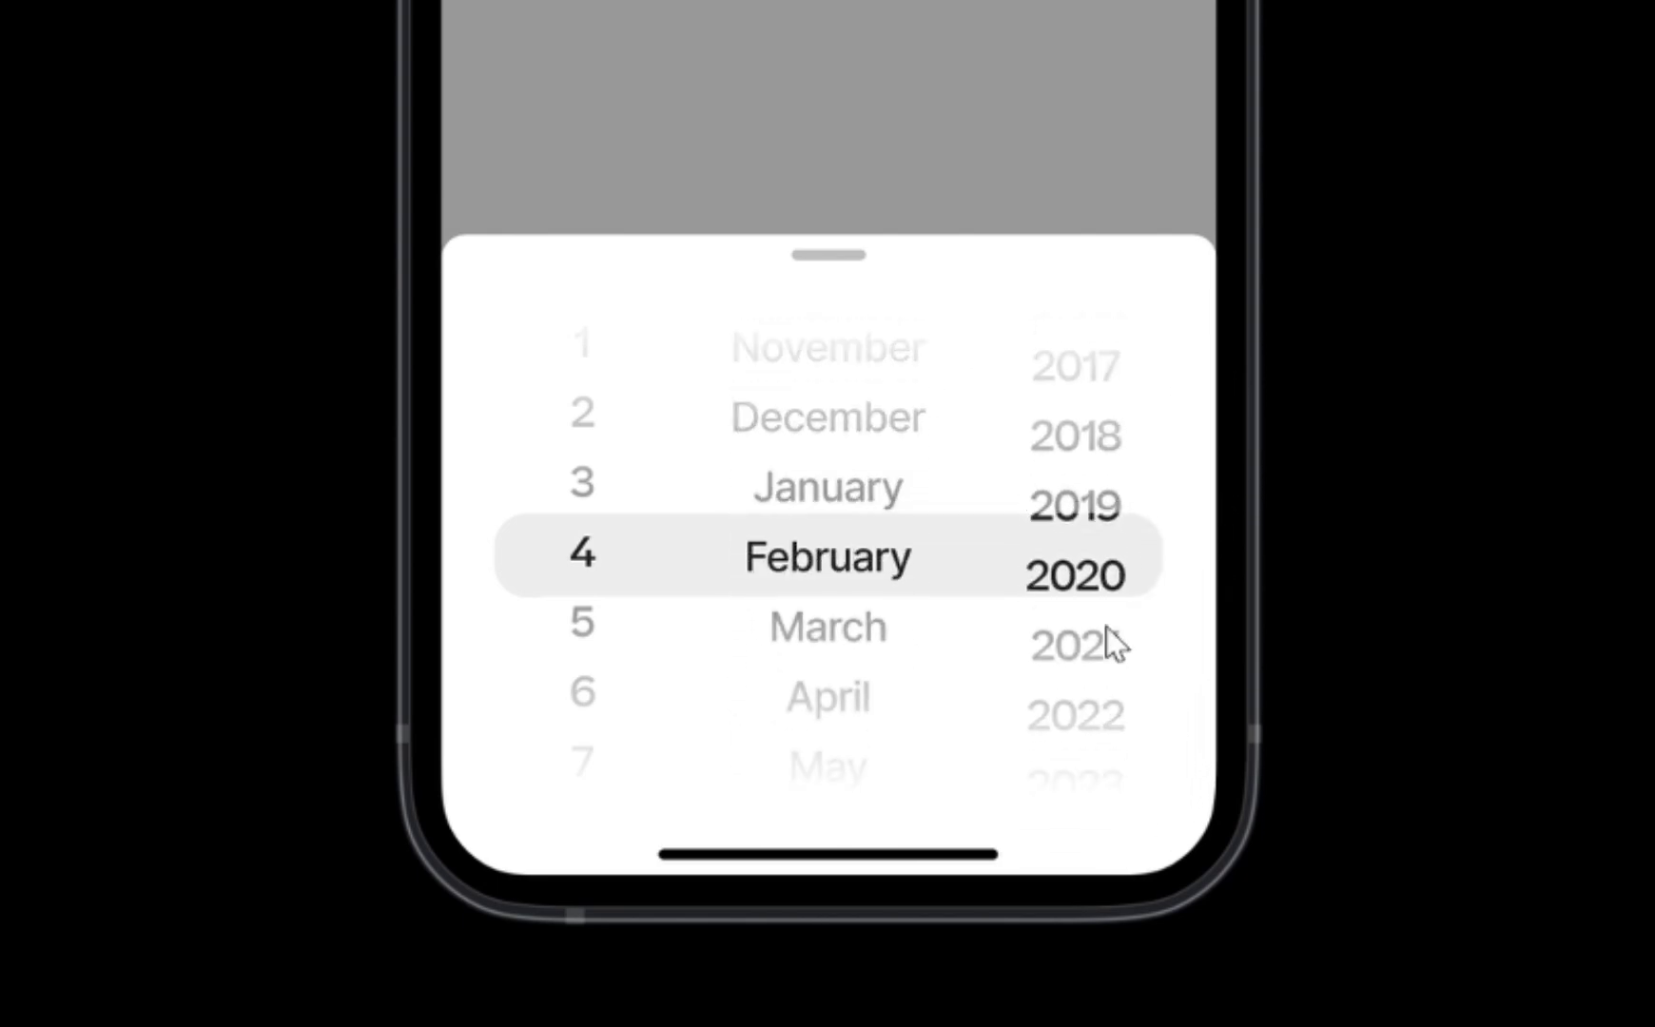
- Test scrolling the month wheel in both directions to about August, and the day wheel to about 11
drag(814, 476, 855, 684)
drag(900, 854, 889, 433)
drag(855, 584, 907, 798)
drag(574, 838, 609, 960)
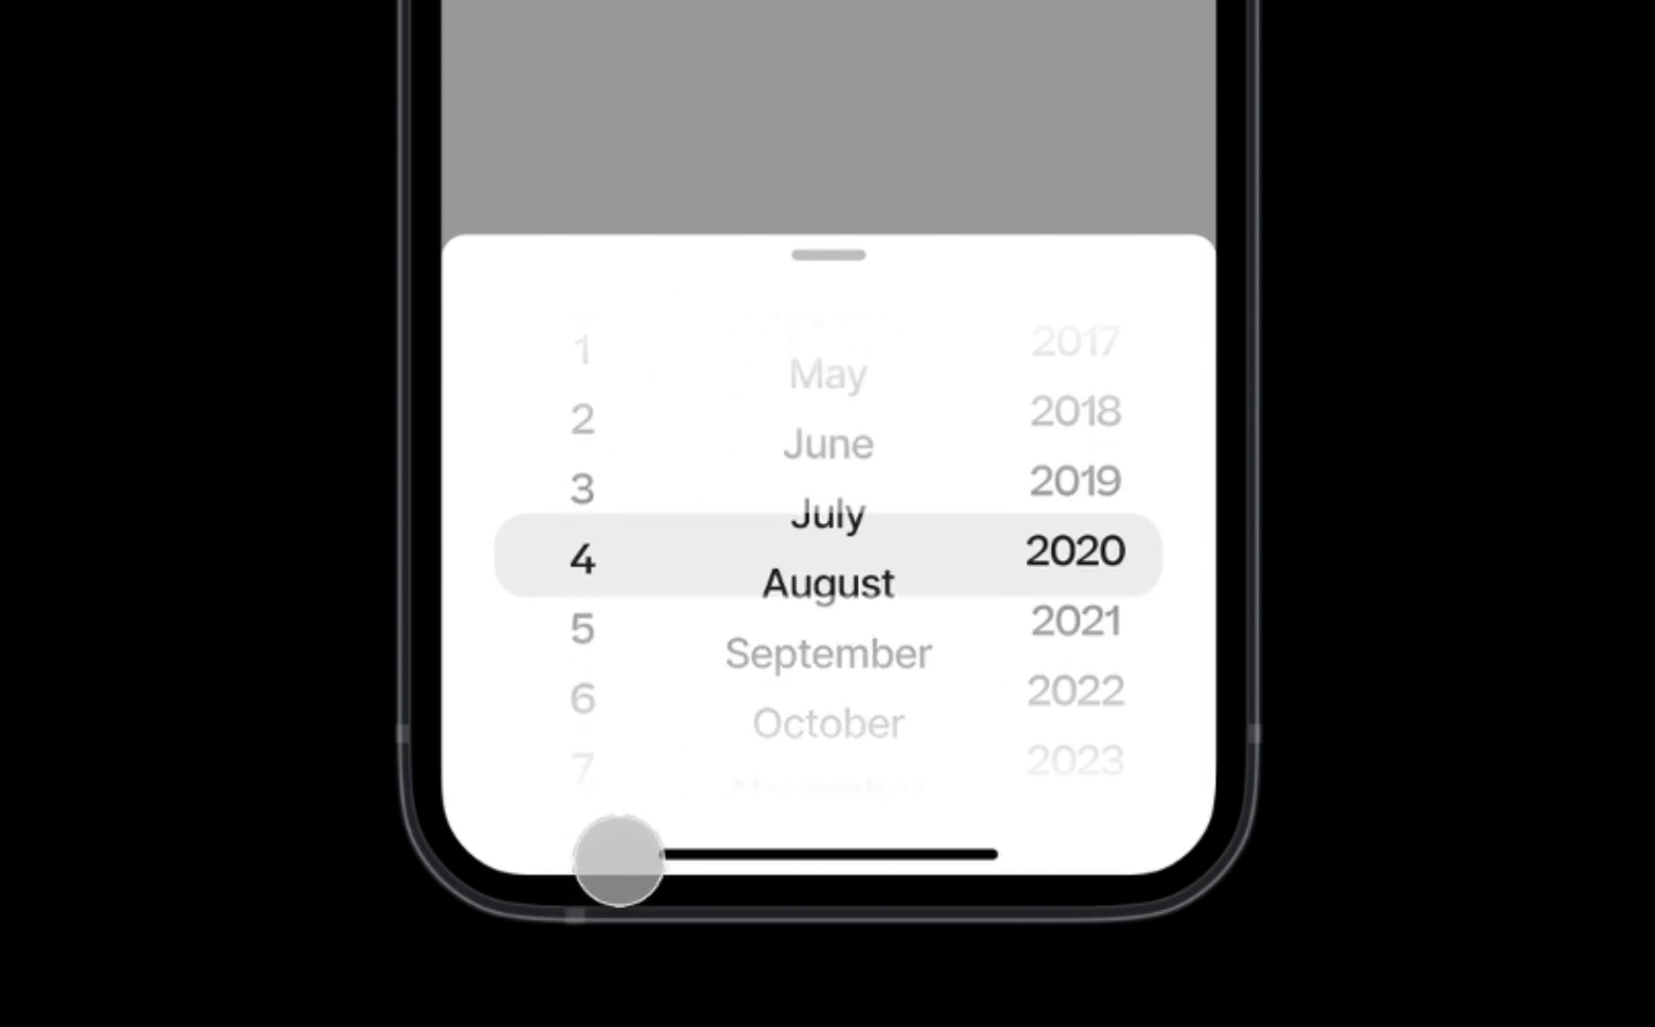
drag(620, 857, 692, 203)
scroll(697, 464, down, 5)
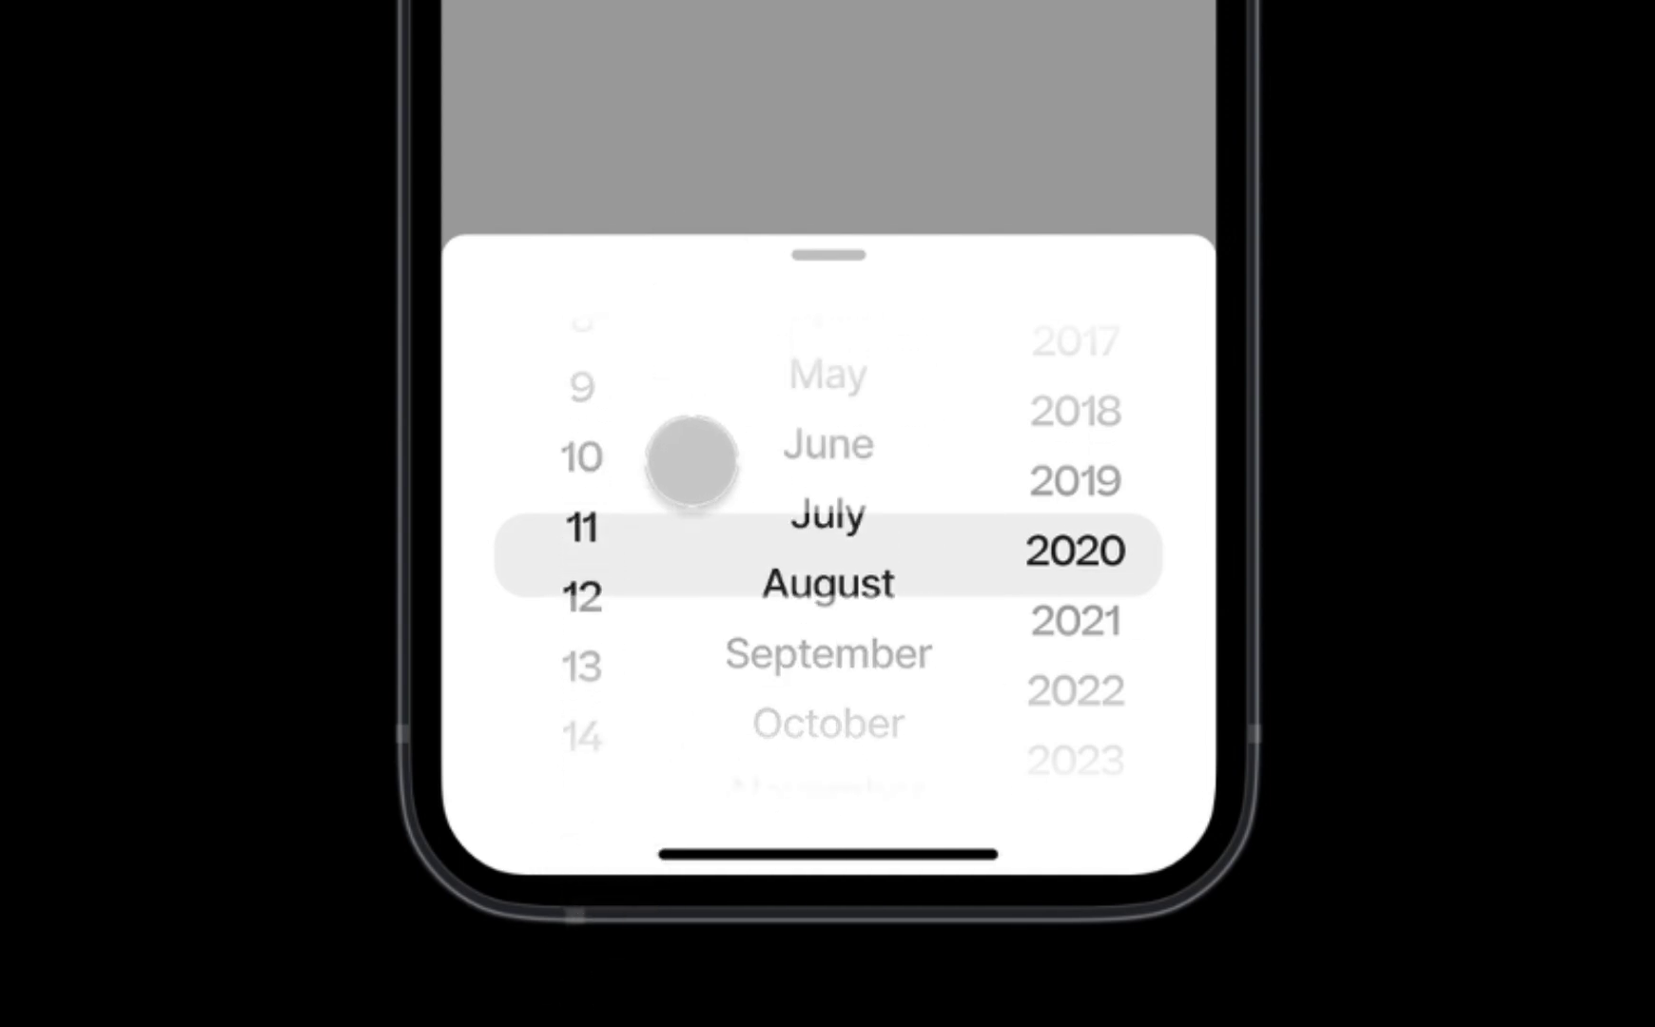